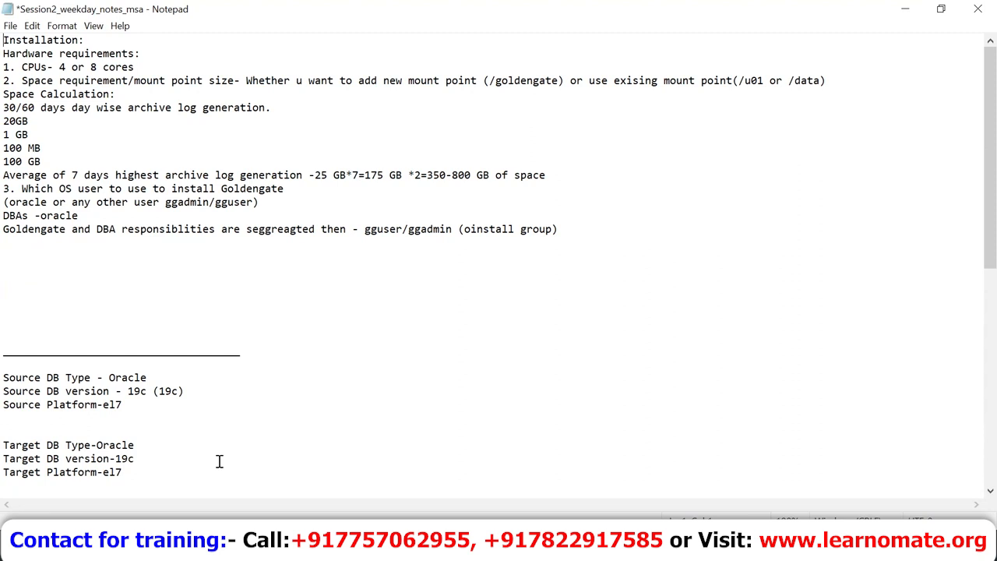
Step: Highlight the Hardware requirements heading and the 'CPUs- 4 or 8 cores' line
key("Down")
key("Page_Down")
key("Page_Up")
key("shift+Down")
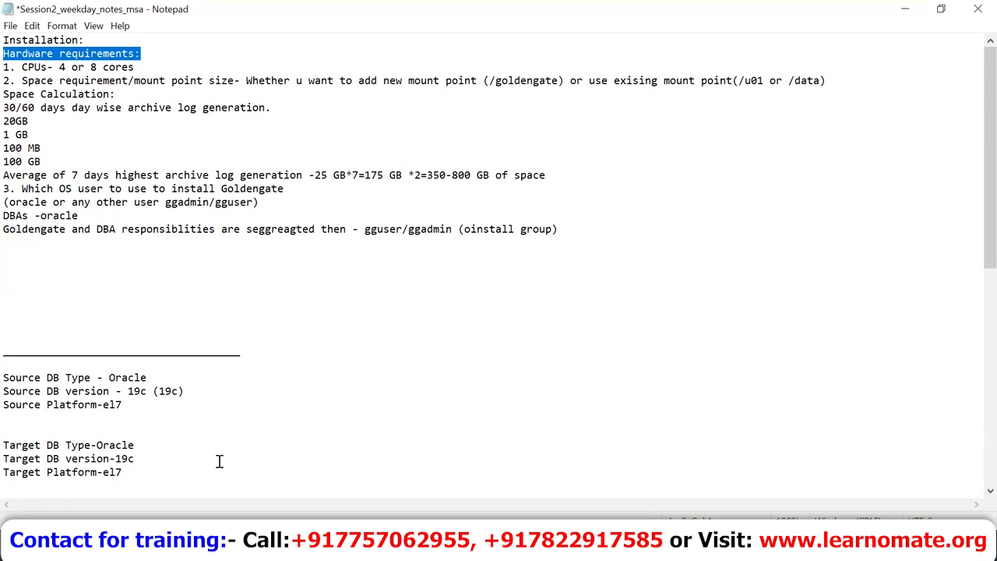
key("Right")
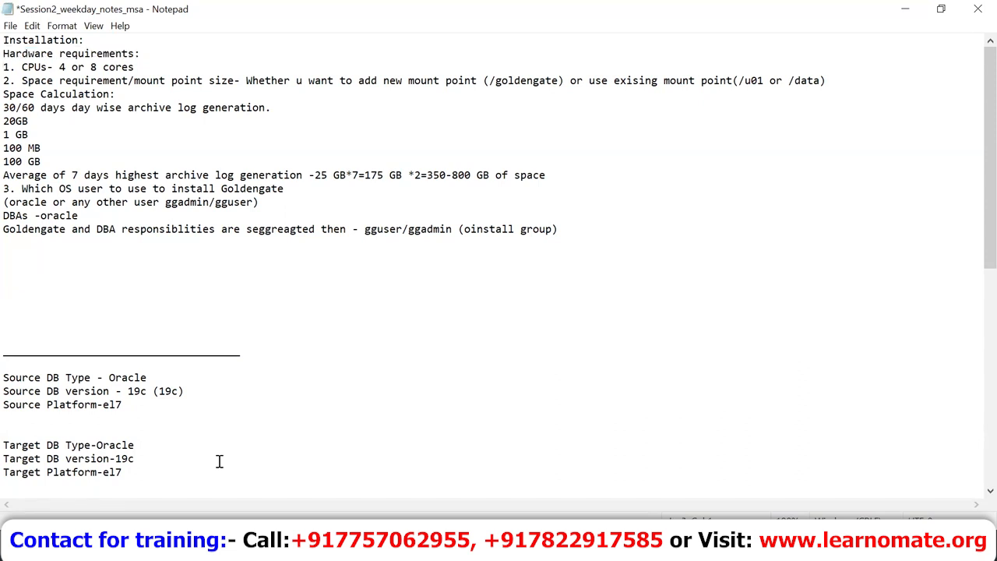
key("shift+Down")
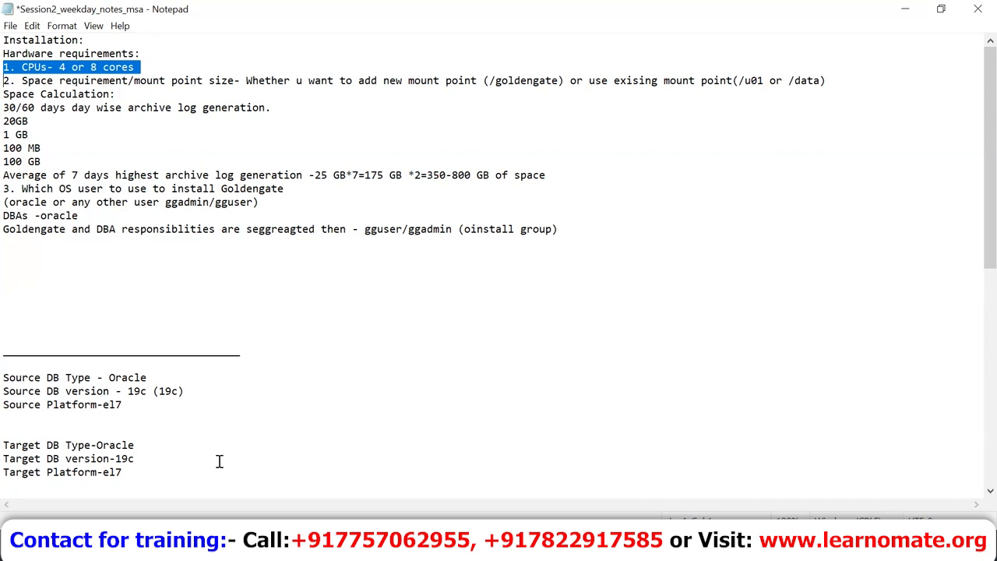
key("Right")
key("Up")
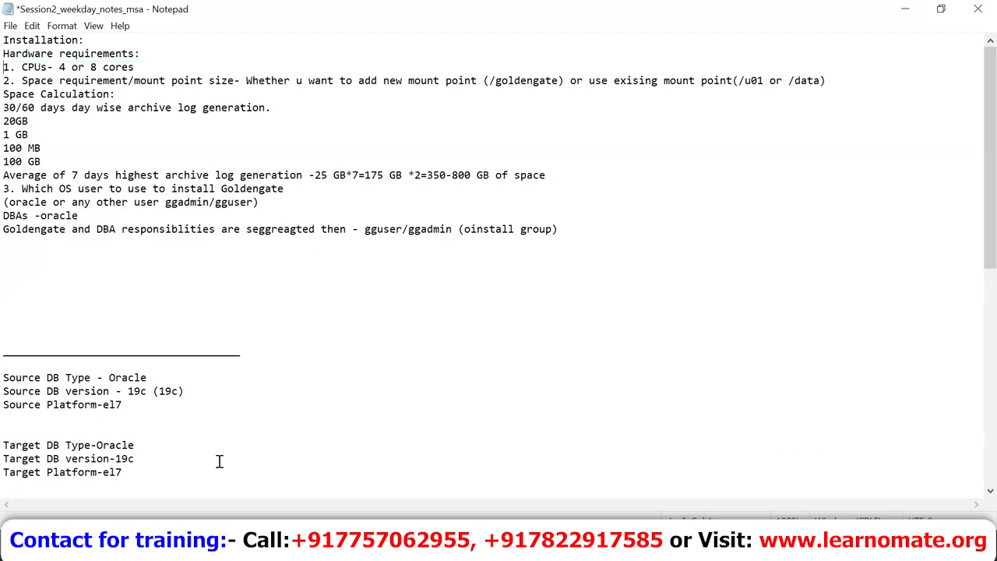
key("shift+Down")
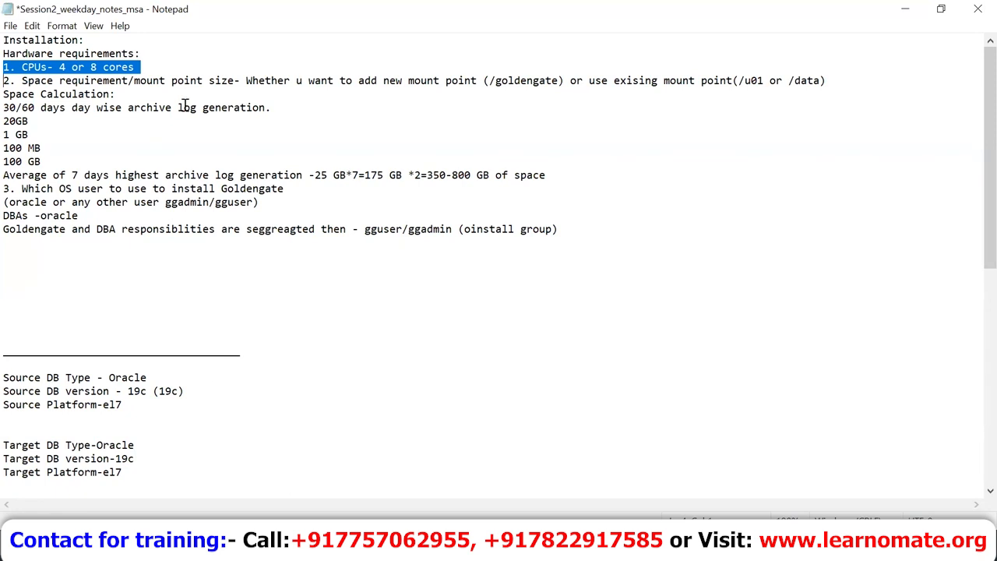
Step: Highlight the space requirement line and its new mount point (/goldengate) phrase
left_click(6, 86)
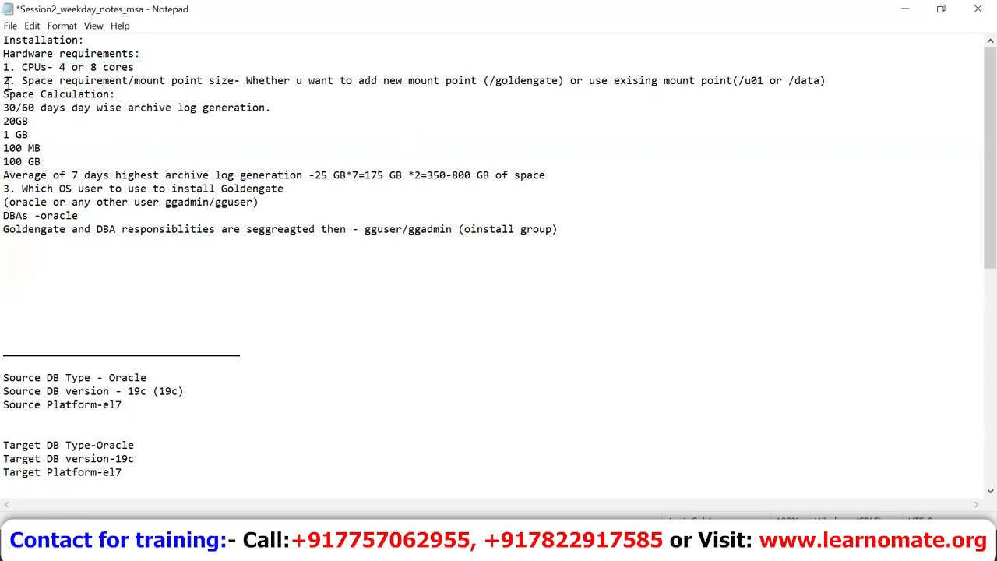
left_click_drag(7, 82, 5, 92)
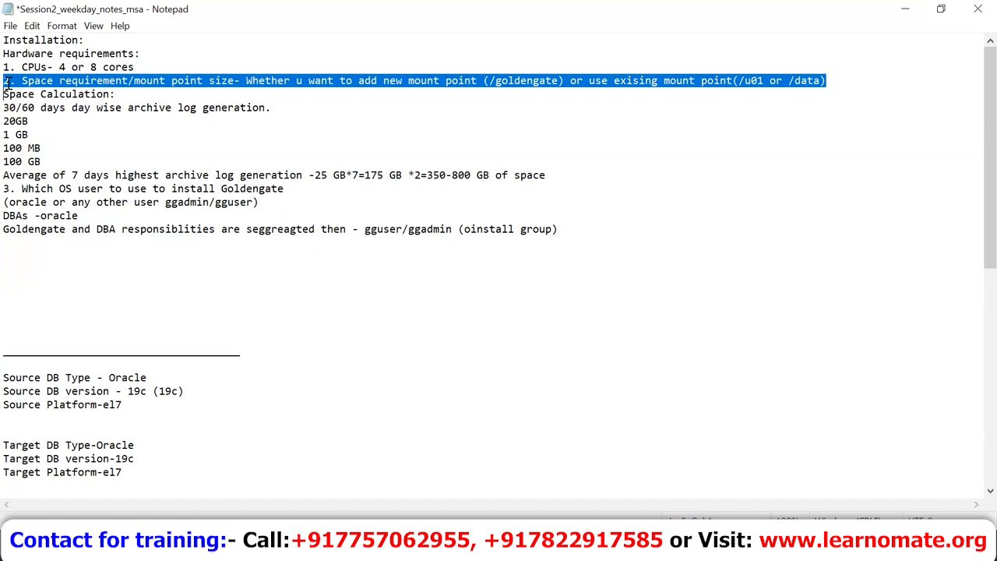
left_click(238, 83)
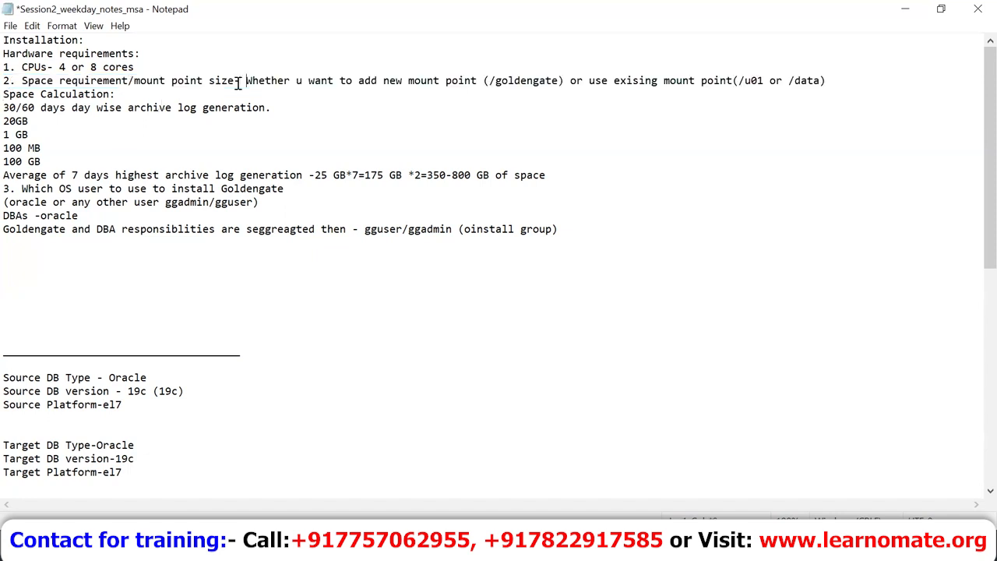
key("shift+Right")
key("shift+Right")
key("shift+Right")
key("shift+Right")
key("shift+Right")
key("shift+Right")
key("shift+Right")
key("shift+Right")
key("shift+Right")
key("shift+Right")
key("shift+Right")
key("shift+Right")
key("shift+Right")
key("shift+Right")
key("shift+Right")
key("shift+Right")
key("shift+Right")
key("shift+Right")
key("shift+Right")
key("shift+Right")
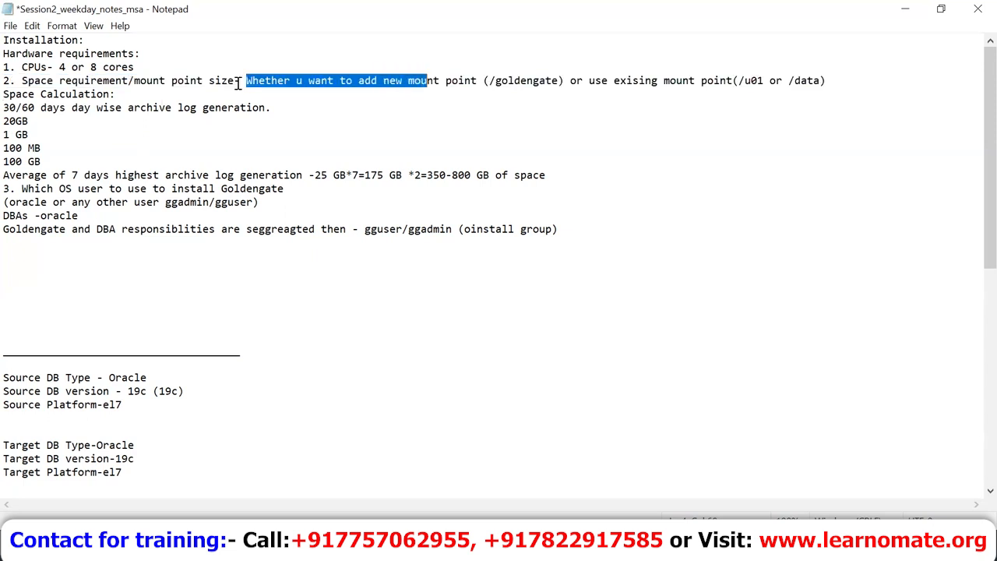
key("shift+Right")
key("shift+Right")
key("shift+Right")
key("shift+Right")
key("shift+Right")
key("shift+Right")
key("shift+Right")
key("shift+Right")
key("shift+Right")
key("shift+Right")
key("shift+Right")
key("shift+Right")
key("shift+Right")
key("shift+Right")
key("shift+Right")
key("shift+Right")
key("shift+Right")
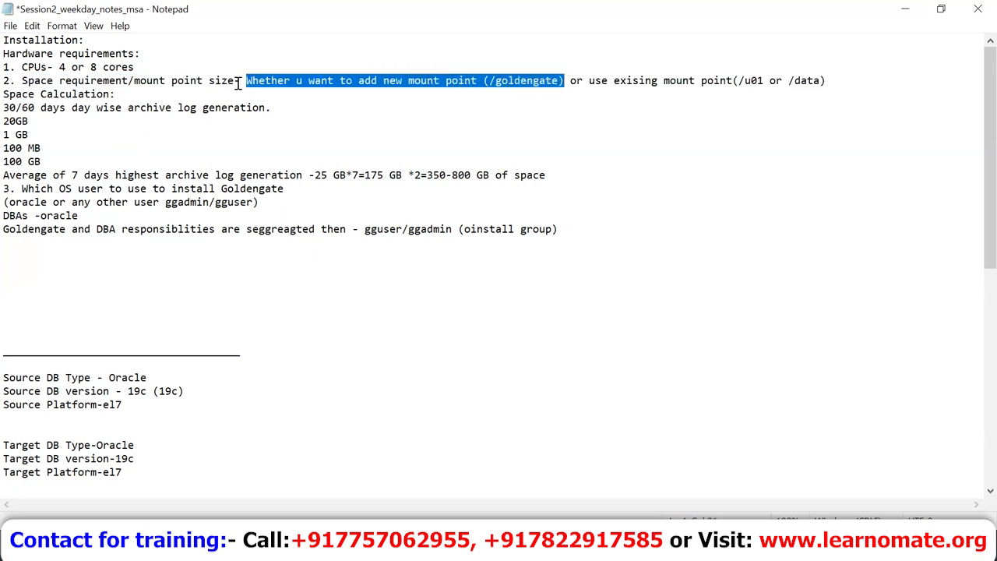
key("Right")
key("Right")
key("Right")
key("Right")
key("Right")
key("Right")
key("Right")
key("Right")
key("Right")
key("Right")
key("Right")
key("Right")
key("Right")
key("Right")
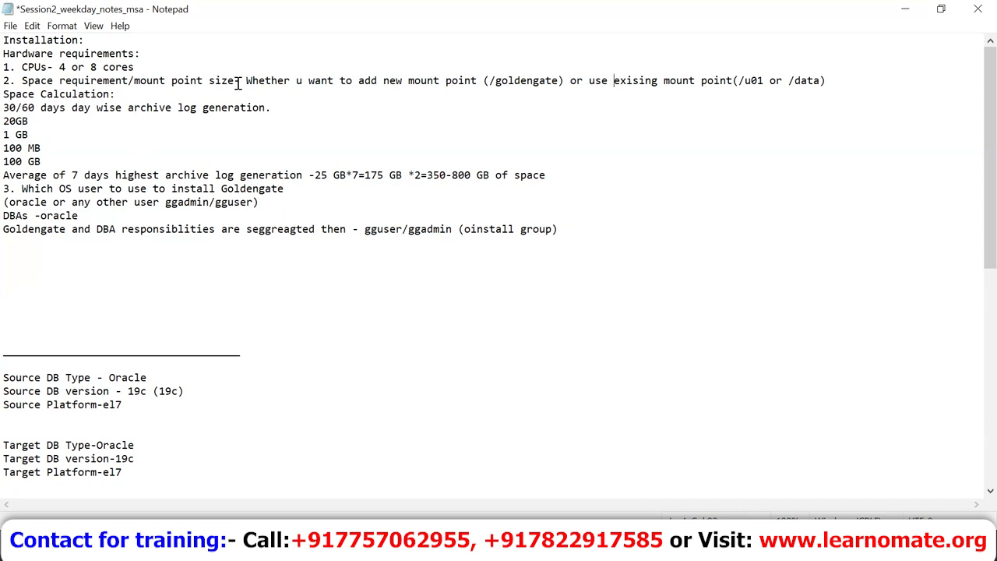
Step: Highlight the existing mount point (/data) option versus the new /goldengate mount point
key("Left")
key("Left")
key("Left")
key("Left")
key("Left")
key("Left")
key("Left")
key("Left")
key("Left")
key("Left")
key("Left")
key("Left")
key("shift+Right")
key("shift+Right")
key("shift+Right")
key("shift+Right")
key("shift+Right")
key("shift+Right")
key("shift+Right")
key("shift+Right")
key("shift+Right")
key("shift+Right")
key("shift+Right")
key("shift+Right")
key("shift+Right")
key("shift+Right")
key("shift+Right")
key("shift+Right")
key("shift+Right")
key("shift+Right")
key("shift+Right")
key("shift+Right")
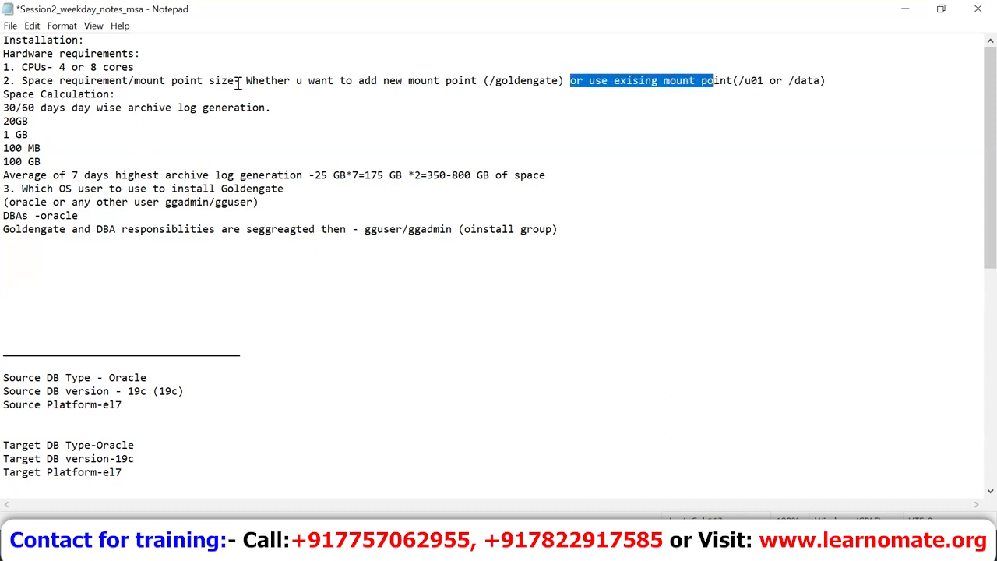
key("shift+Right")
key("shift+Right")
key("shift+Right")
key("shift+Right")
key("shift+Right")
key("shift+Right")
key("shift+Right")
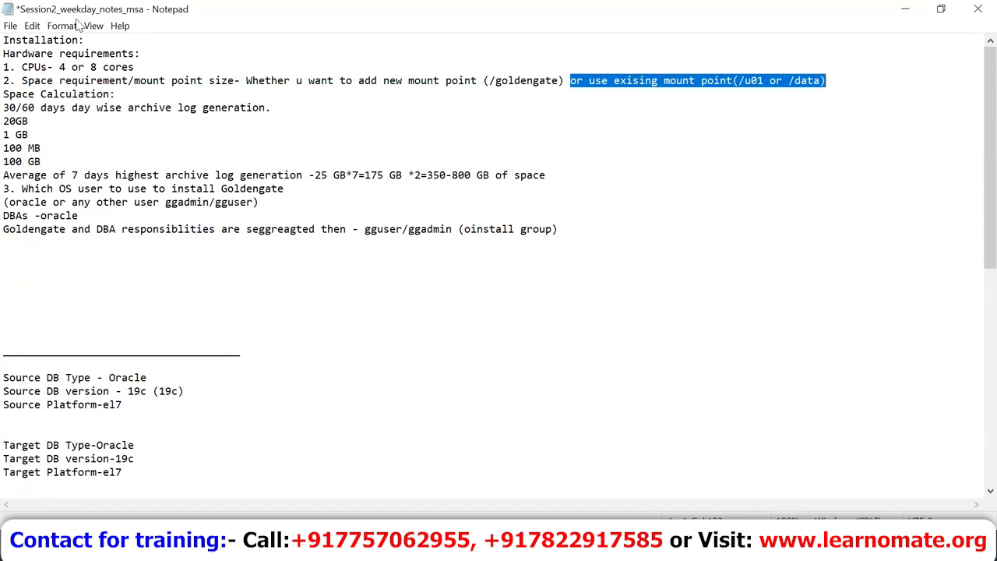
left_click(560, 78)
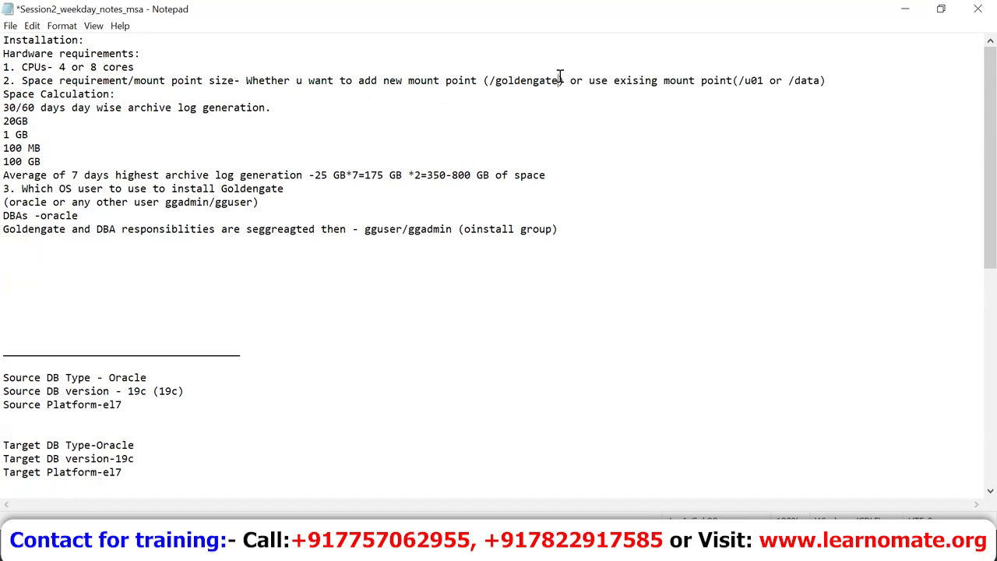
key("shift+Left")
key("shift+Left")
key("shift+Left")
key("shift+Left")
key("shift+Left")
key("shift+Left")
key("shift+Left")
key("shift+Left")
key("shift+Left")
key("shift+Left")
key("shift+Left")
key("shift+Left")
key("shift+Left")
key("shift+Left")
key("shift+Left")
key("shift+Left")
key("shift+Left")
key("shift+Left")
key("shift+Left")
key("shift+Left")
key("shift+Left")
key("shift+Left")
key("shift+Left")
key("shift+Left")
key("shift+Left")
key("shift+Left")
key("shift+Left")
key("shift+Left")
key("shift+Left")
key("shift+Left")
key("shift+Left")
key("shift+Left")
key("shift+Left")
key("shift+Right")
key("shift+Right")
key("shift+Right")
key("shift+Right")
key("shift+Right")
key("shift+Right")
key("shift+Right")
key("shift+Right")
key("shift+Right")
key("shift+Right")
key("shift+Right")
key("shift+Right")
key("shift+Right")
key("shift+Right")
key("shift+Right")
key("shift+Right")
key("shift+Right")
key("shift+Right")
key("shift+Right")
key("shift+Right")
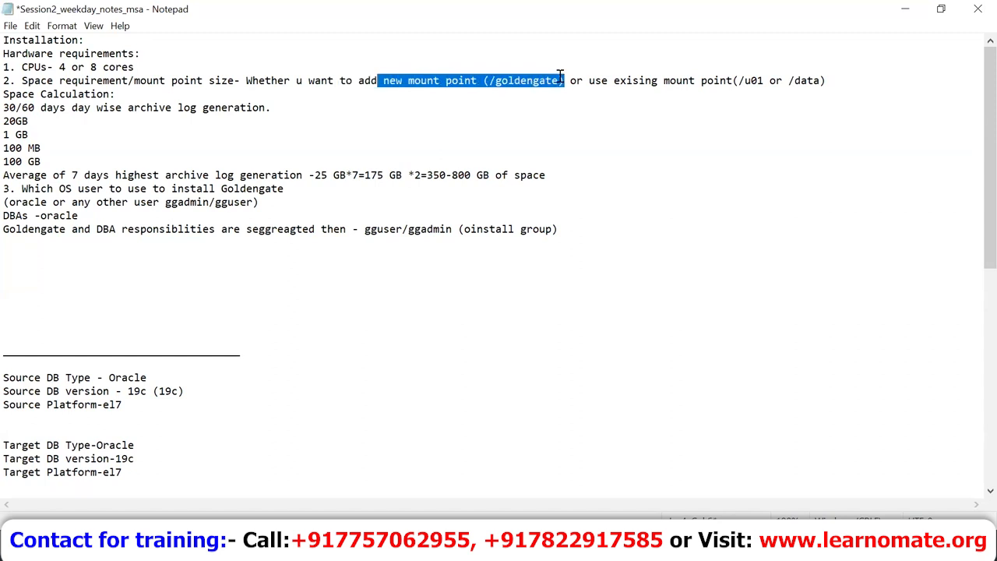
key("shift+Right")
key("shift+Right")
key("shift+Right")
key("shift+Right")
key("shift+Right")
key("shift+Right")
key("shift+Right")
key("shift+Right")
key("shift+Right")
key("shift+Right")
key("shift+Right")
key("shift+Right")
key("shift+Right")
key("shift+Right")
key("shift+Right")
key("shift+Right")
key("shift+Right")
key("shift+Right")
key("shift+Right")
key("shift+Right")
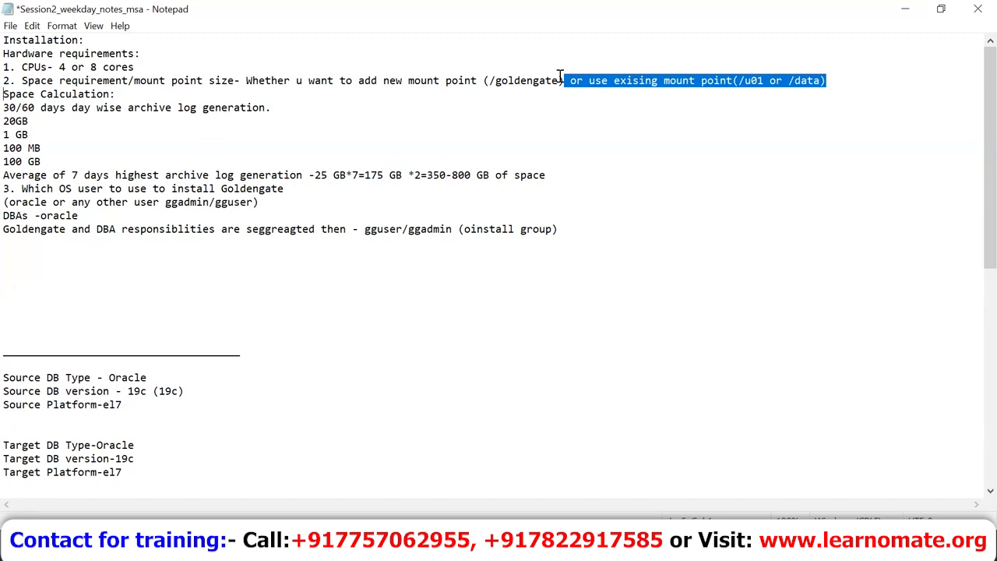
Step: Highlight the Space Calculation heading, the 30/60 days archive log line and the 20GB–100 GB examples
key("Right")
key("shift+Down")
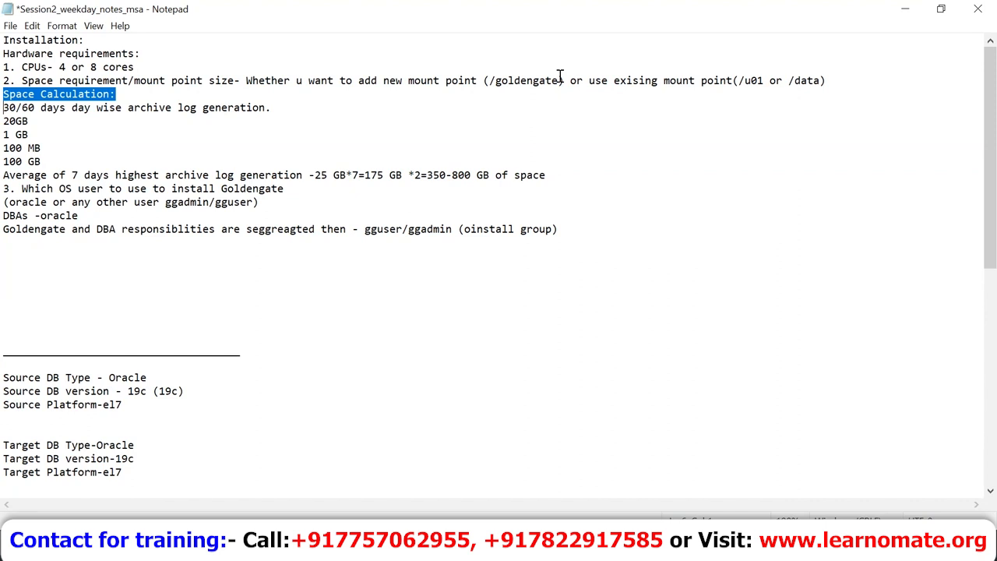
key("Right")
key("shift+End")
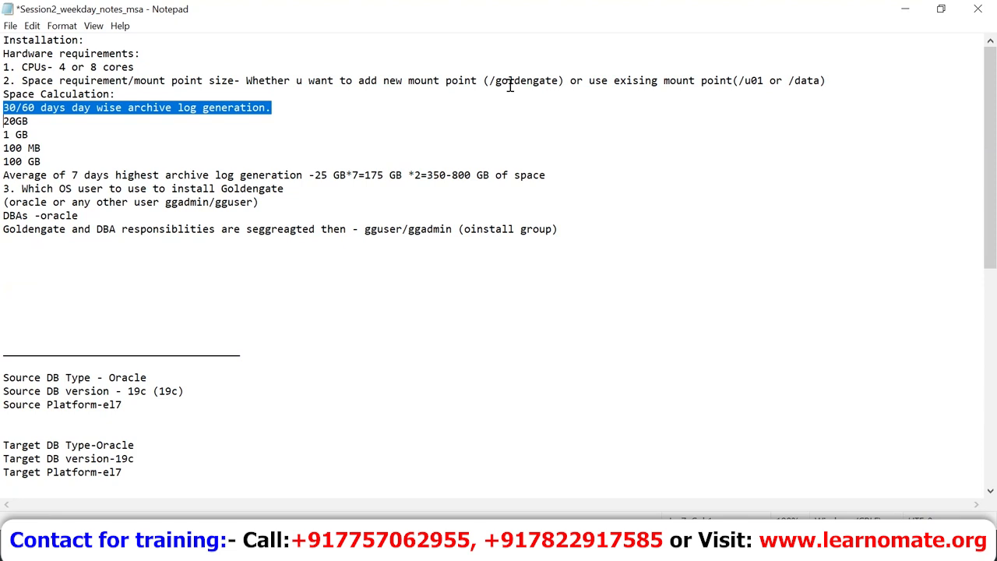
key("Right")
key("shift+Down")
key("shift+Down")
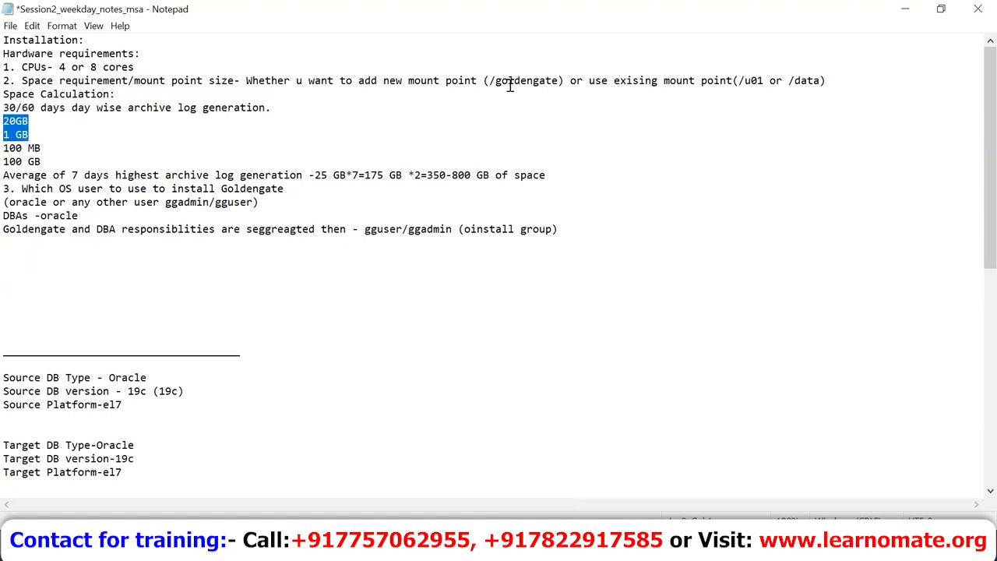
key("shift+Down")
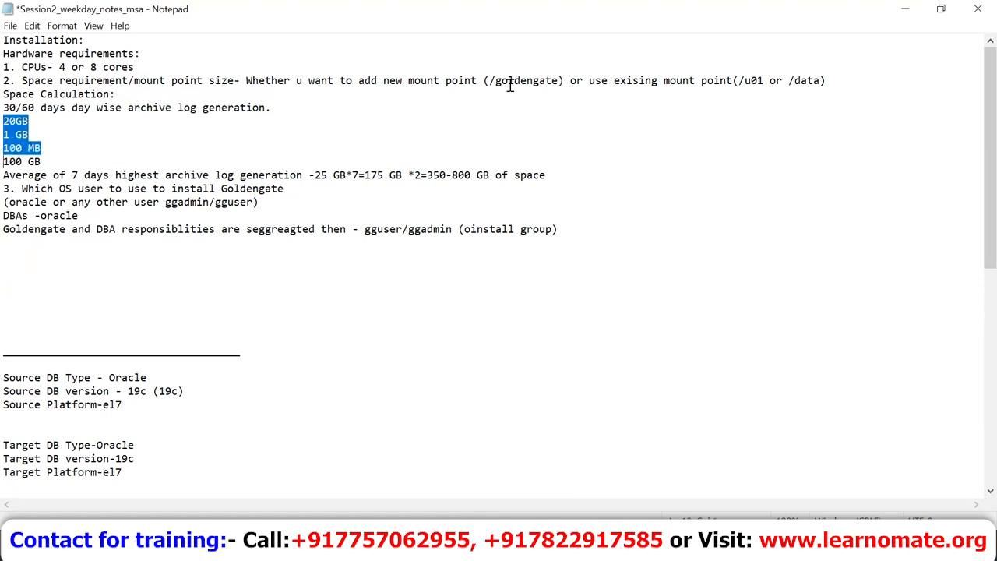
key("shift+Down")
key("Down")
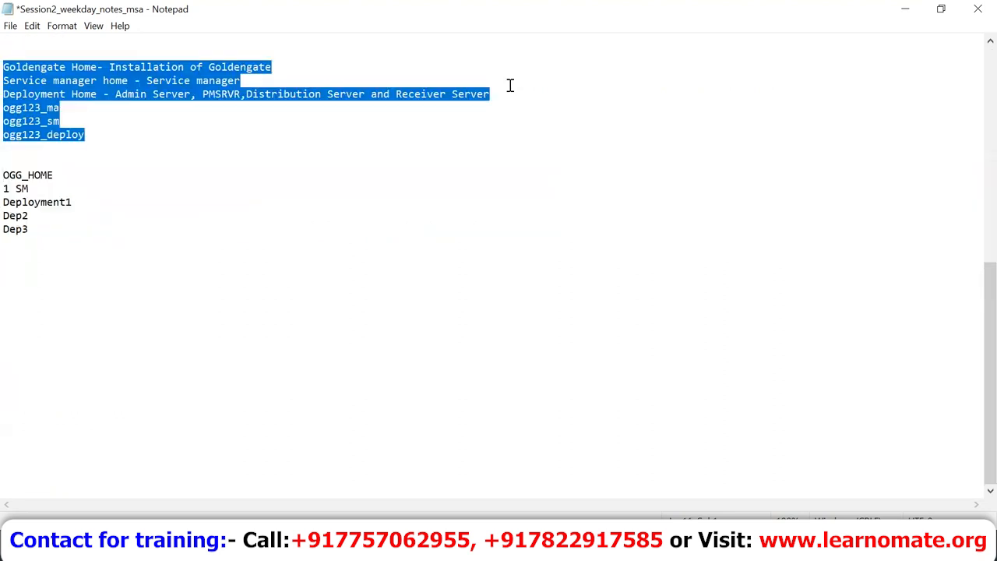
scroll(510, 86, "up", 10)
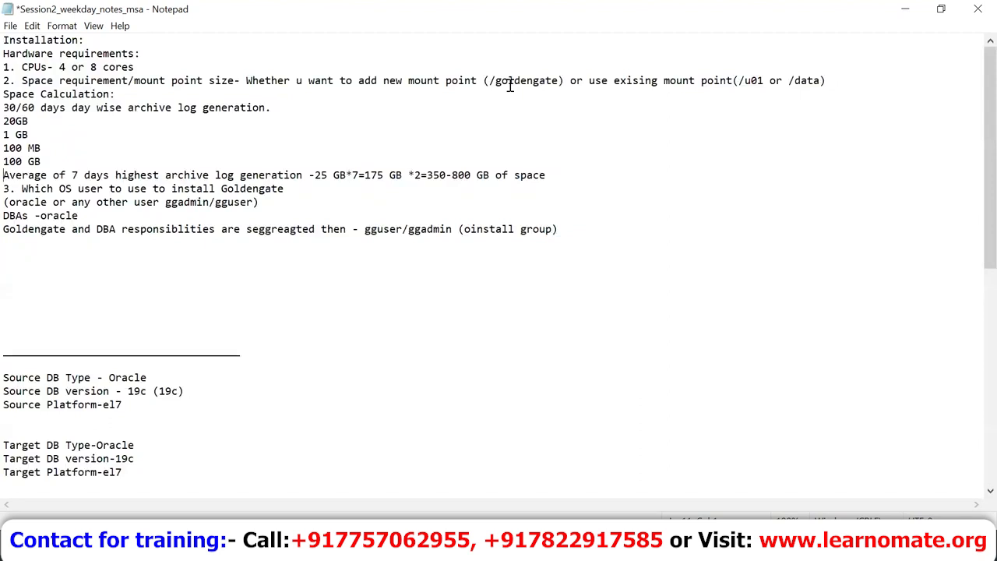
key("shift+Right")
key("shift+Right")
key("shift+Right")
key("shift+Right")
key("shift+Right")
key("shift+Right")
key("shift+Right")
key("shift+Right")
key("shift+Right")
key("shift+Right")
key("shift+Right")
key("shift+Right")
key("shift+Right")
key("shift+Right")
key("shift+Right")
key("shift+Right")
key("shift+Right")
key("shift+Right")
key("shift+Right")
key("shift+Right")
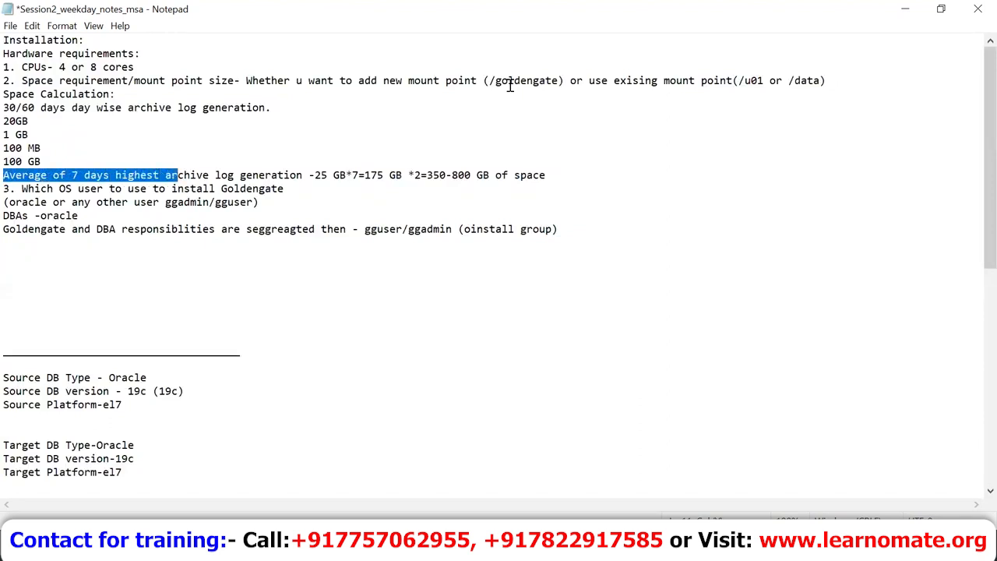
key("shift+Right")
key("shift+Right")
key("shift+Right")
key("shift+Right")
key("shift+Right")
key("shift+Right")
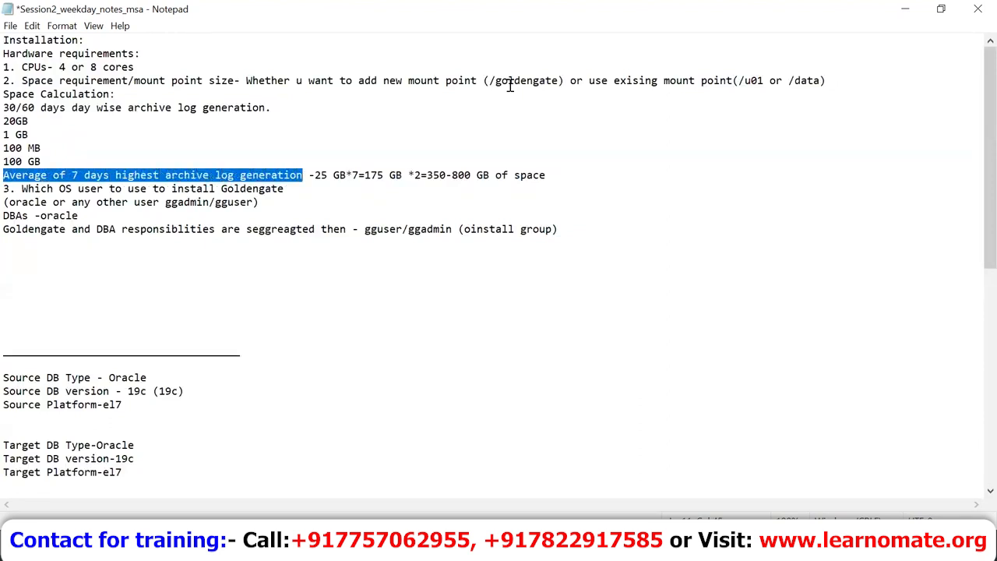
Step: Re-highlight the 30/60 days archive log line and the 20GB through 100 GB sample sizes
left_click(7, 101)
key("shift+End")
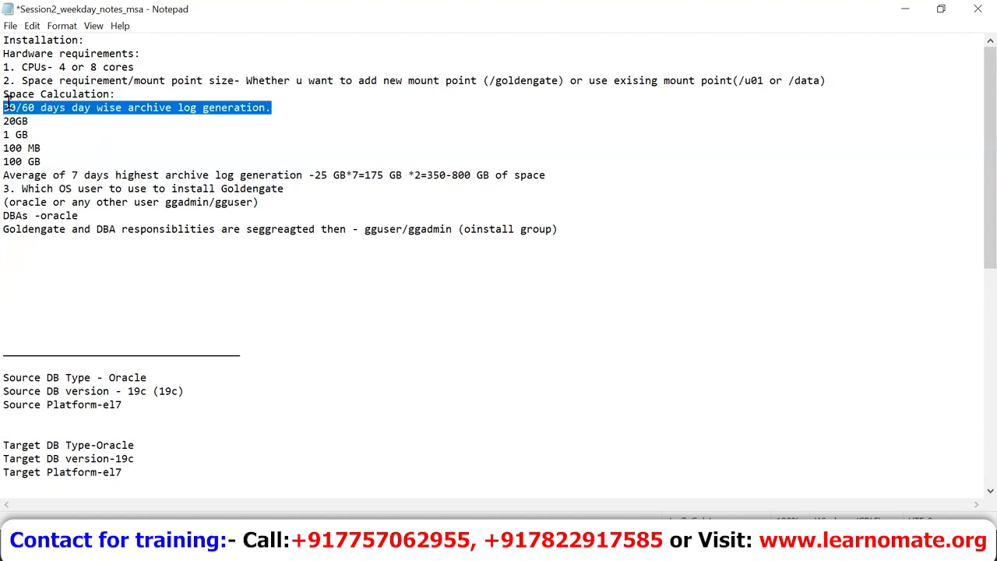
key("Down")
key("Up")
key("shift+Down")
key("shift+Down")
key("shift+Down")
key("shift+Down")
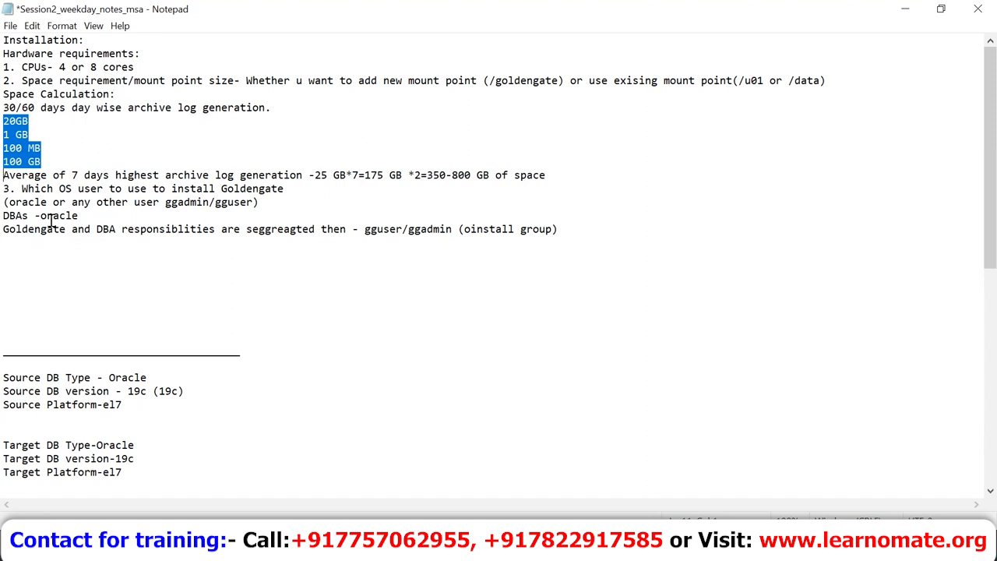
Step: Highlight the average archive log generation line up to the -25 GB daily and 175 GB figures
left_click(6, 178)
key("shift+Right")
key("shift+Right")
key("shift+Right")
key("shift+Right")
key("shift+Right")
key("shift+Right")
key("shift+Right")
key("shift+Right")
key("shift+Right")
key("shift+Right")
key("shift+Right")
key("shift+Right")
key("shift+Right")
key("shift+Right")
key("shift+Right")
key("shift+Right")
key("shift+Right")
key("shift+Right")
key("shift+Right")
key("shift+Right")
key("shift+Right")
key("shift+Right")
key("shift+Right")
key("shift+Right")
key("shift+Right")
key("shift+Right")
key("shift+Right")
key("shift+Right")
key("shift+Right")
key("shift+Right")
key("shift+Right")
key("shift+Right")
key("shift+Right")
key("shift+Right")
key("shift+Right")
key("shift+Right")
key("shift+Right")
key("shift+Right")
key("shift+Right")
key("shift+Right")
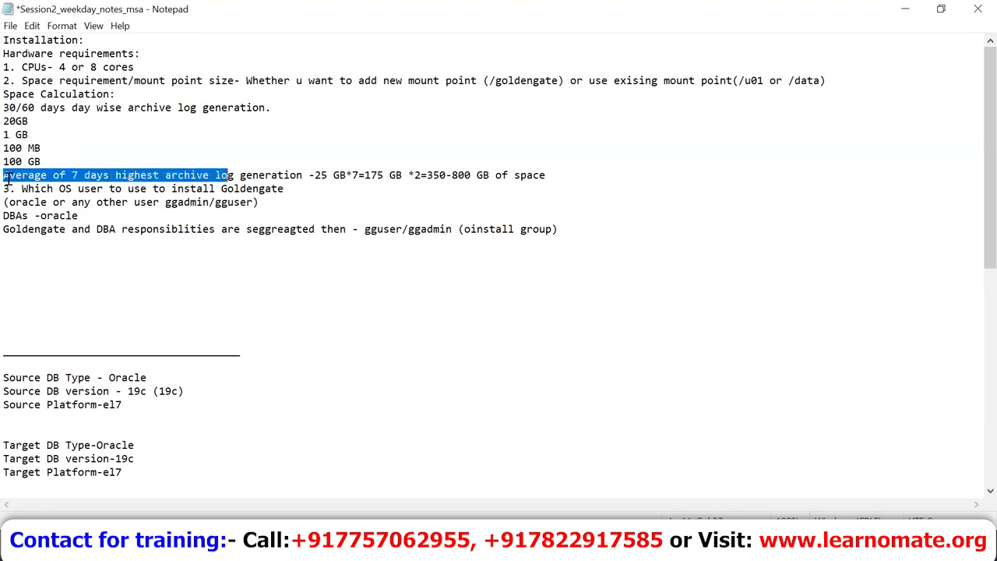
key("shift+Right")
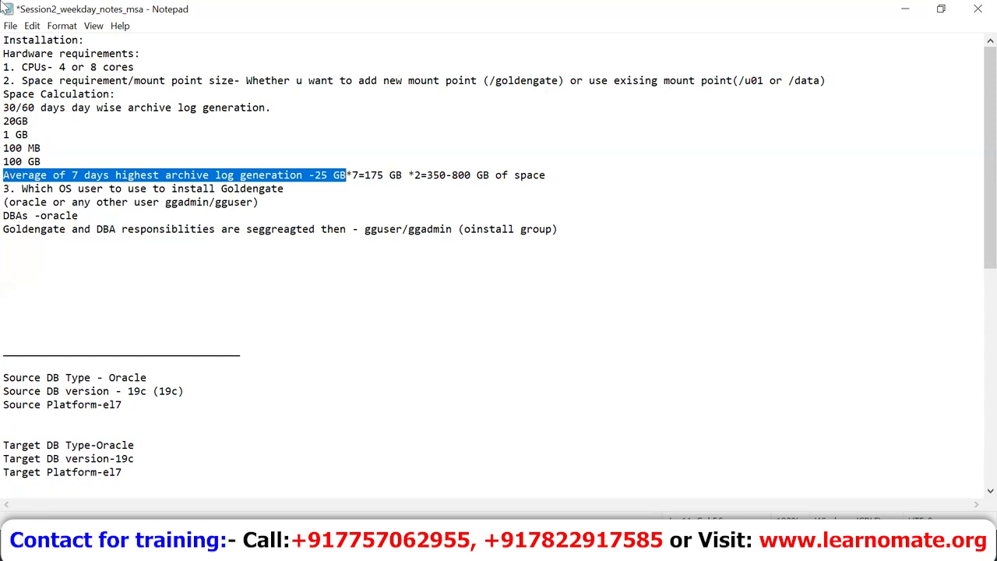
left_click(8, 180)
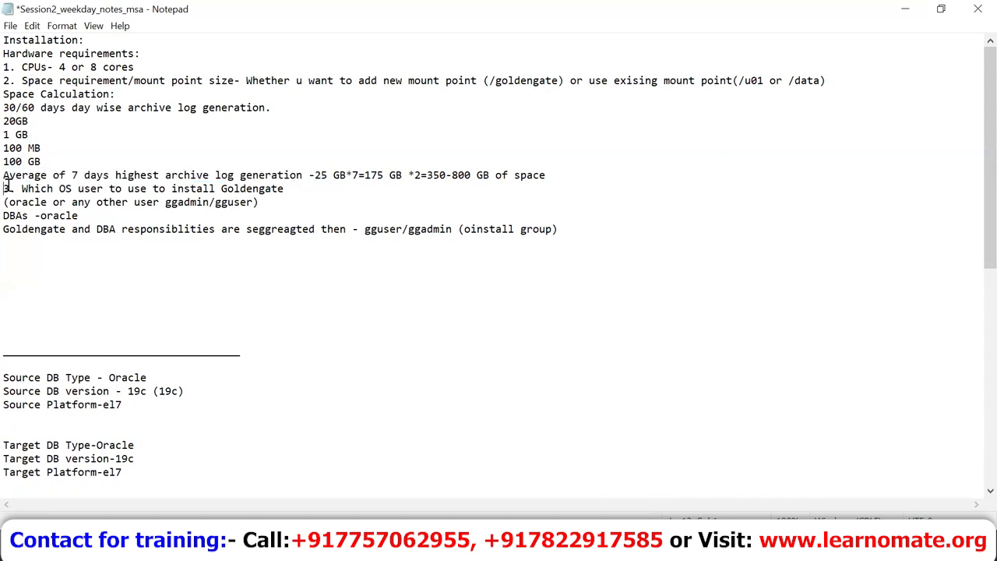
key("shift+Right")
key("shift+Right")
key("shift+Right")
key("shift+Right")
key("shift+Right")
key("shift+Right")
key("shift+Right")
key("shift+Right")
key("shift+Right")
key("shift+Right")
key("shift+Right")
key("shift+Right")
key("shift+Right")
key("shift+Right")
key("shift+Right")
key("shift+Right")
key("shift+Right")
key("shift+Right")
key("shift+Right")
key("shift+Right")
key("shift+Right")
key("shift+Right")
key("shift+Right")
key("shift+Right")
key("shift+Right")
key("shift+Right")
key("shift+Right")
key("shift+Right")
key("shift+Right")
key("shift+Right")
key("shift+Right")
key("shift+Right")
key("shift+Right")
key("shift+Right")
key("shift+Right")
key("shift+Right")
key("shift+Right")
key("shift+Right")
key("shift+Right")
key("shift+Right")
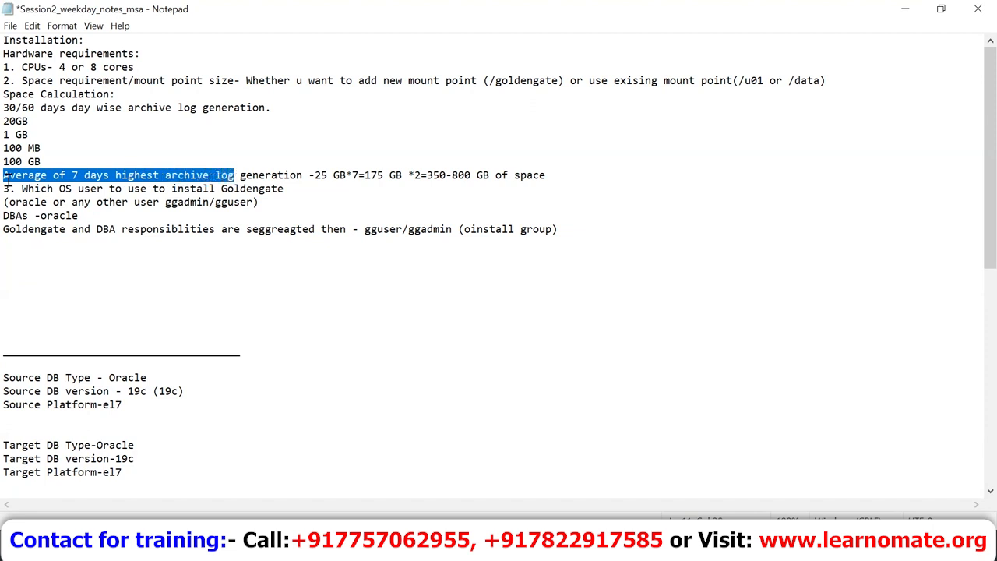
key("shift+Right")
key("shift+Right")
key("shift+Right")
key("shift+Right")
key("shift+Right")
key("shift+Right")
key("shift+Right")
key("shift+Right")
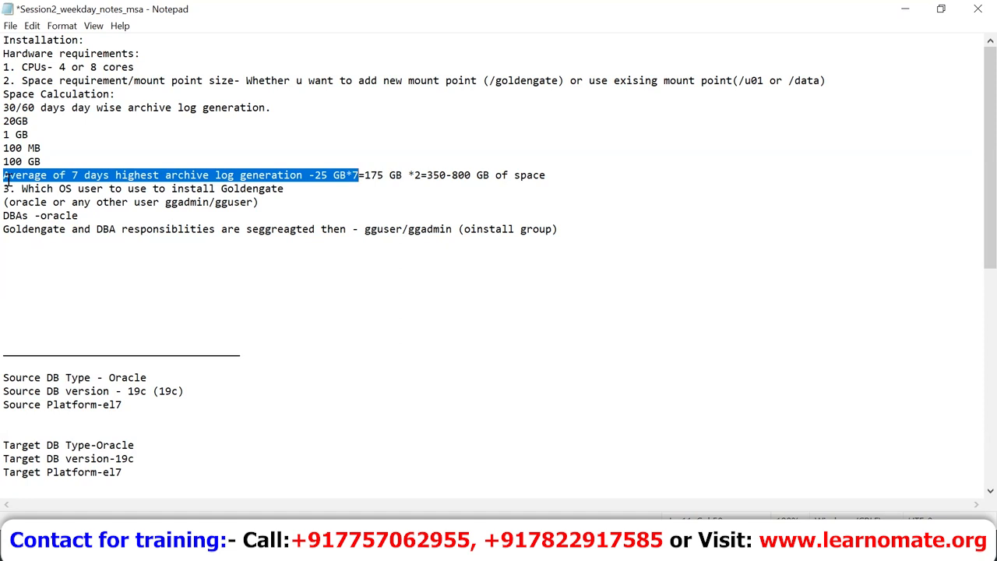
key("shift+Right")
key("shift+Right")
key("shift+Right")
key("shift+Right")
key("shift+Right")
key("shift+Right")
key("shift+Right")
key("shift+Right")
key("shift+Right")
key("shift+Right")
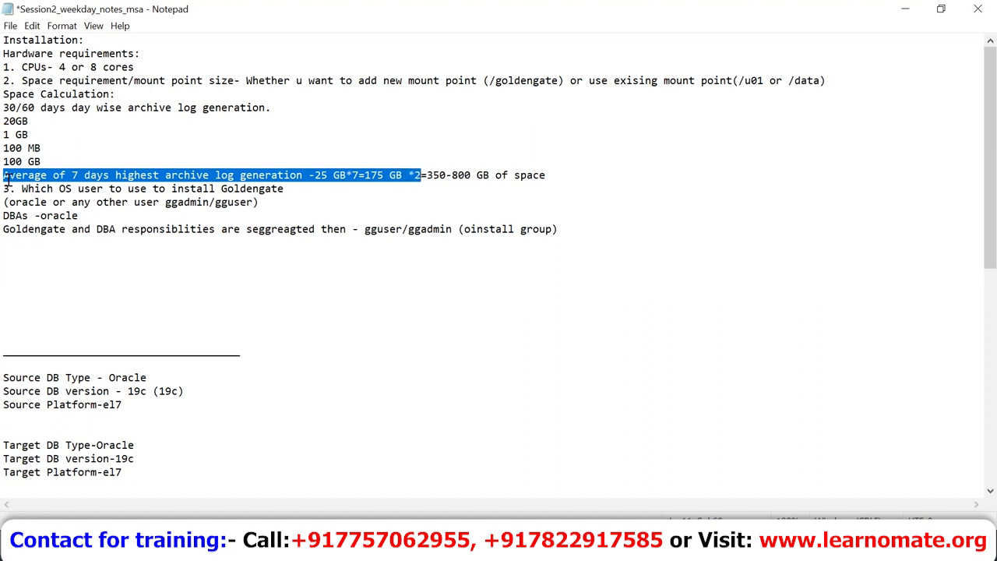
Step: Highlight the 175 GB *2 calculation and its 350-800 GB of space result
key("Right")
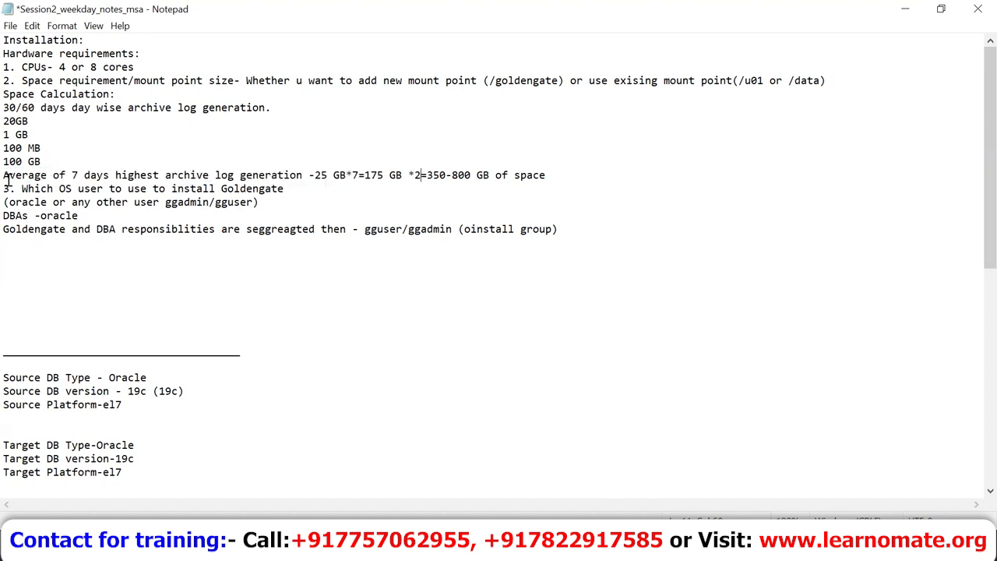
key("Up")
key("shift+Up")
key("shift+Up")
key("shift+Up")
key("shift+Up")
key("Down")
left_click(7, 178)
key("shift+Right")
key("shift+Right")
key("shift+Right")
key("shift+Right")
key("shift+Right")
key("shift+Right")
key("shift+Right")
key("shift+Right")
key("shift+Right")
key("shift+Right")
key("shift+Right")
key("shift+Right")
key("shift+Right")
key("shift+Right")
key("shift+Right")
key("shift+Right")
key("shift+Right")
key("shift+Right")
key("shift+Right")
key("shift+Right")
key("shift+Right")
key("shift+Right")
key("shift+Right")
key("shift+Right")
key("shift+Right")
key("shift+Right")
key("shift+Right")
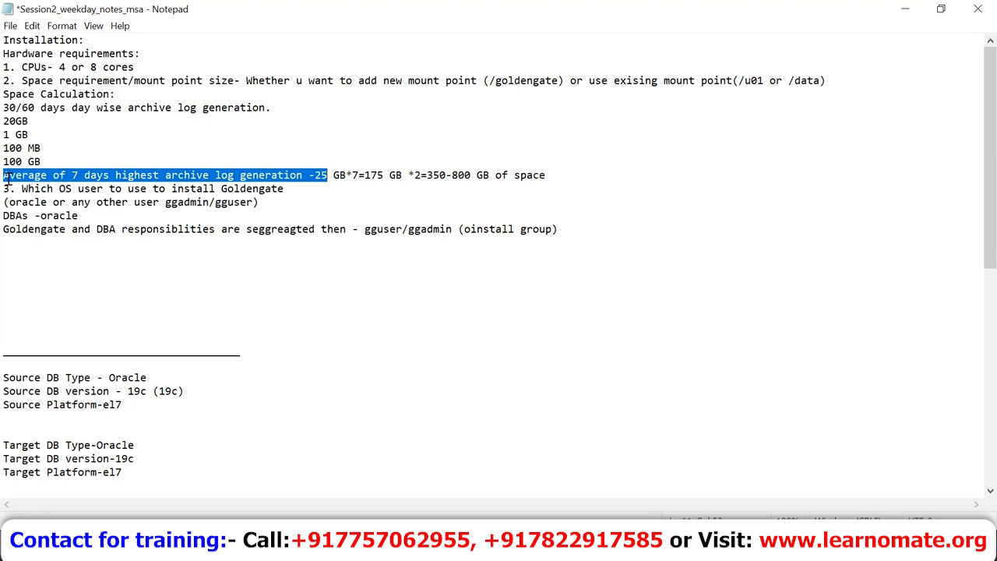
left_click(413, 176)
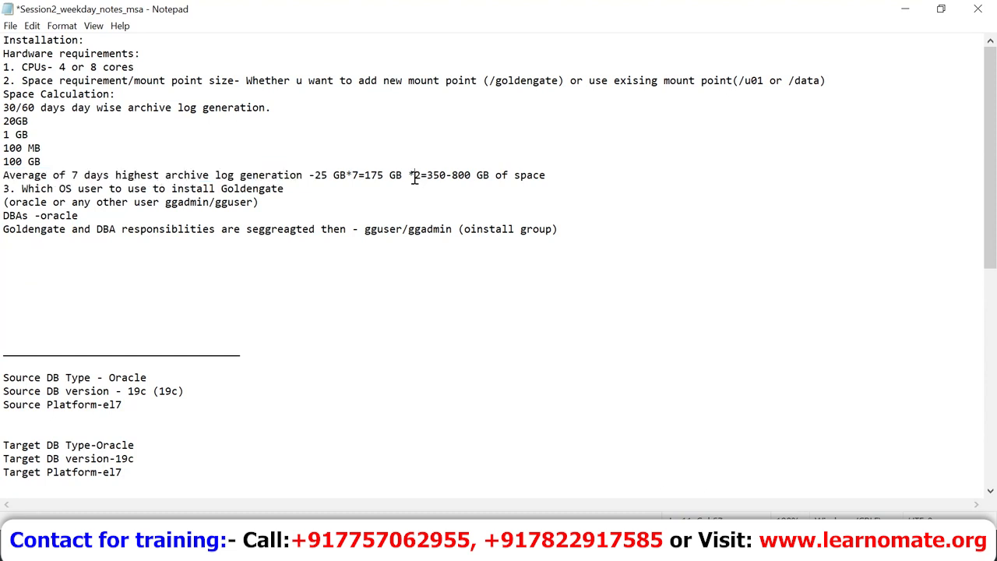
key("shift+Left")
key("shift+Left")
key("shift+Left")
key("shift+Left")
key("shift+Left")
key("shift+Left")
key("shift+Left")
key("shift+Left")
key("shift+Left")
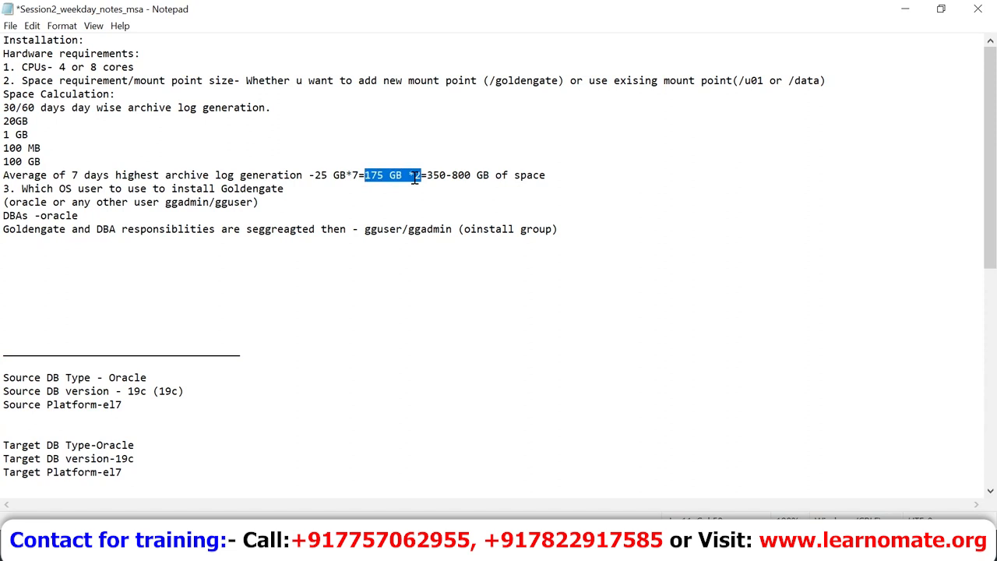
key("Right")
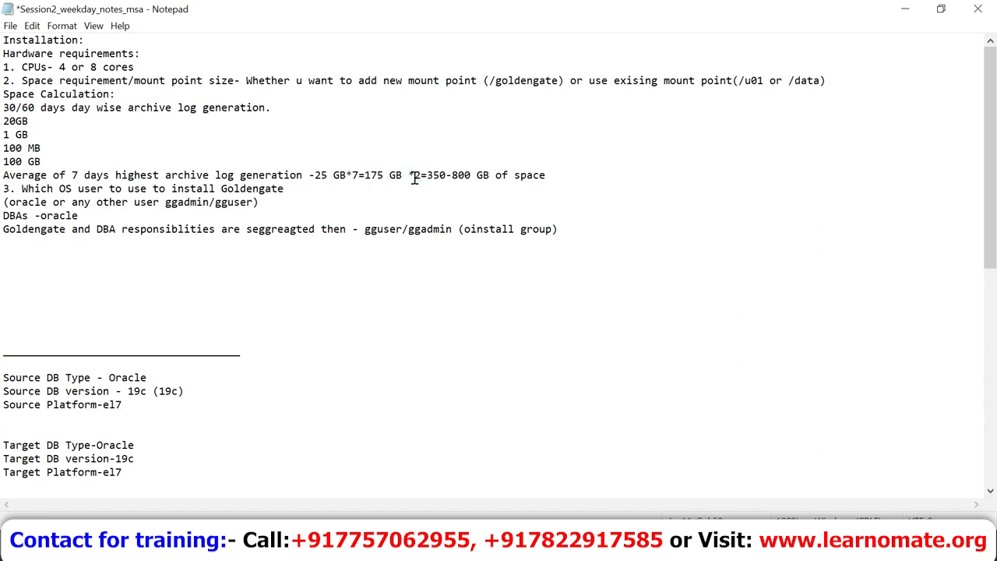
key("shift+Right")
key("shift+Right")
key("shift+Right")
key("shift+Right")
key("shift+Right")
key("shift+Right")
key("shift+Right")
key("shift+Right")
key("shift+Right")
key("shift+Right")
key("shift+Right")
key("shift+Right")
key("shift+Right")
key("shift+Right")
key("shift+Right")
key("shift+Right")
key("shift+Right")
key("shift+Right")
key("shift+Right")
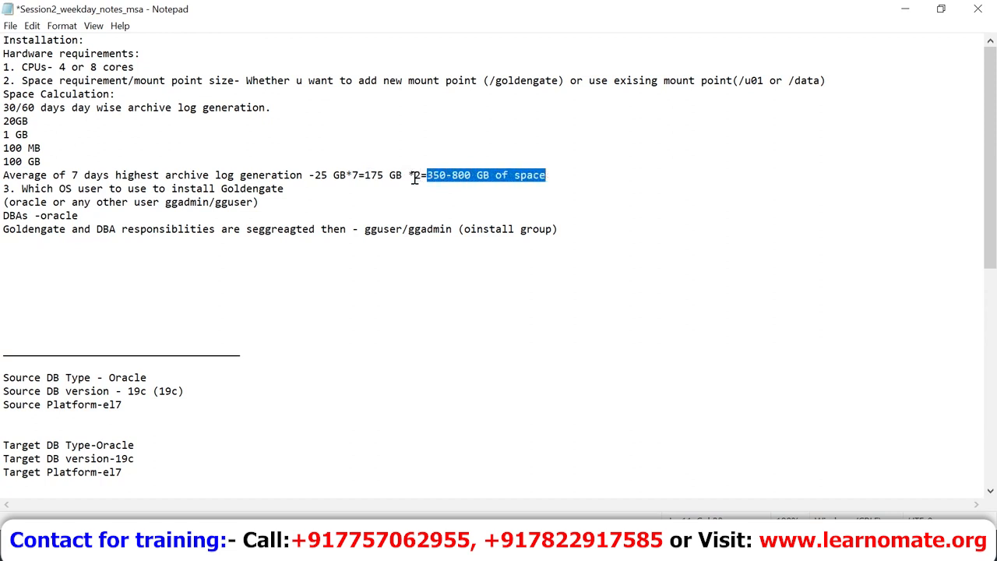
key("shift+Left")
key("shift+Left")
key("shift+Left")
key("shift+Left")
key("shift+Left")
key("shift+Left")
key("shift+Left")
key("shift+Left")
key("shift+Left")
key("shift+Left")
key("shift+Left")
key("shift+Left")
key("shift+Left")
key("shift+Left")
key("shift+Left")
key("shift+Left")
key("shift+Left")
key("shift+Left")
key("shift+Left")
key("shift+Left")
key("shift+Left")
key("shift+Left")
key("shift+Left")
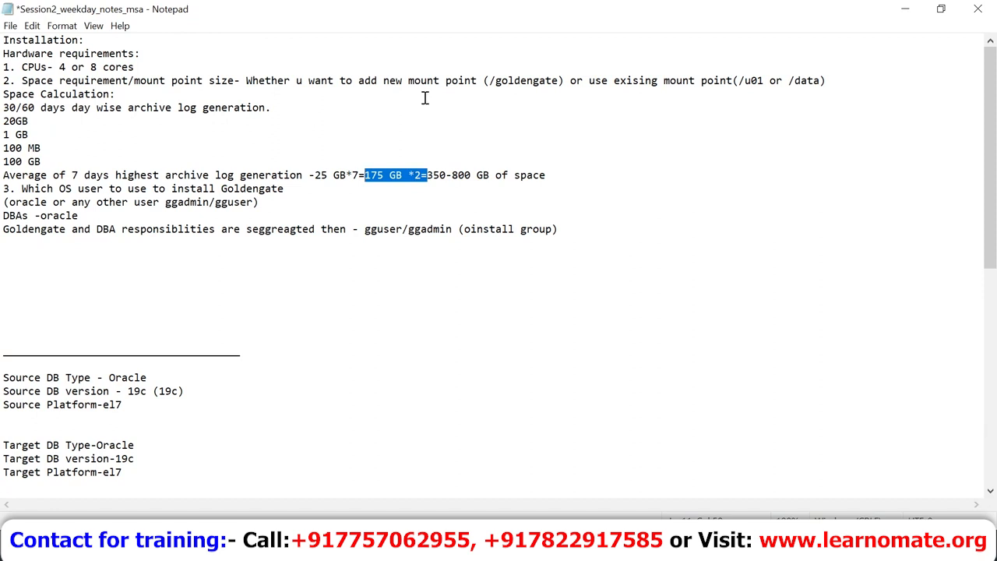
Step: Highlight the mount point options, hardware requirements lines and the question about which OS user installs GoldenGate
left_click(733, 75)
key("shift+Right")
key("shift+Right")
key("shift+Right")
key("shift+Right")
key("shift+Right")
key("shift+Right")
key("shift+Right")
key("shift+Right")
key("shift+Right")
key("shift+Left")
key("shift+Left")
key("shift+Left")
key("shift+Left")
key("shift+Left")
key("shift+Left")
key("shift+Left")
key("shift+Left")
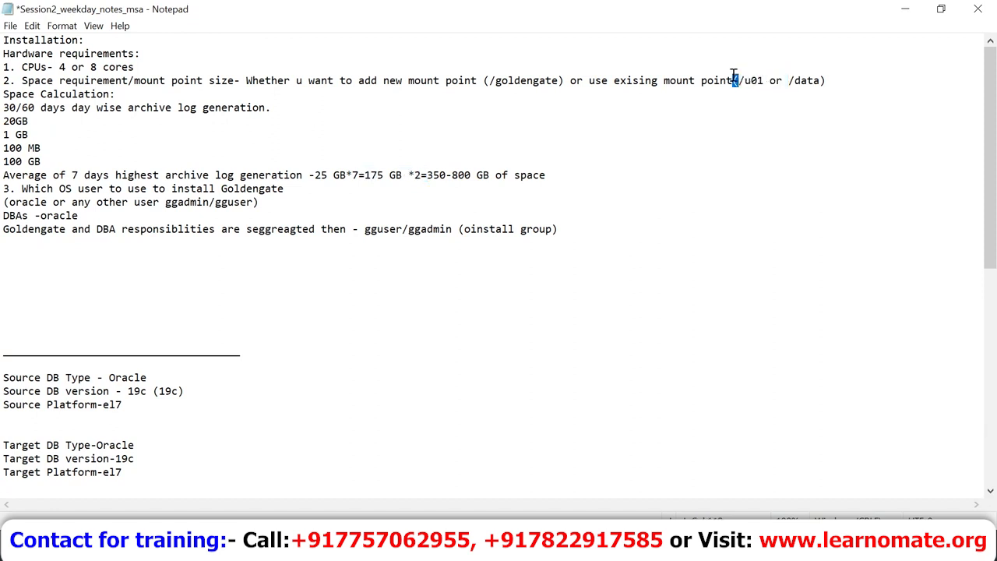
key("shift+Left")
key("shift+Left")
key("shift+Left")
key("shift+Left")
key("shift+Left")
key("shift+Left")
key("shift+Left")
key("shift+Left")
key("shift+Left")
key("shift+Left")
key("shift+Left")
key("shift+Left")
key("shift+Left")
key("shift+Left")
key("shift+Left")
key("shift+Left")
key("shift+Left")
key("shift+Left")
key("shift+Left")
key("shift+Left")
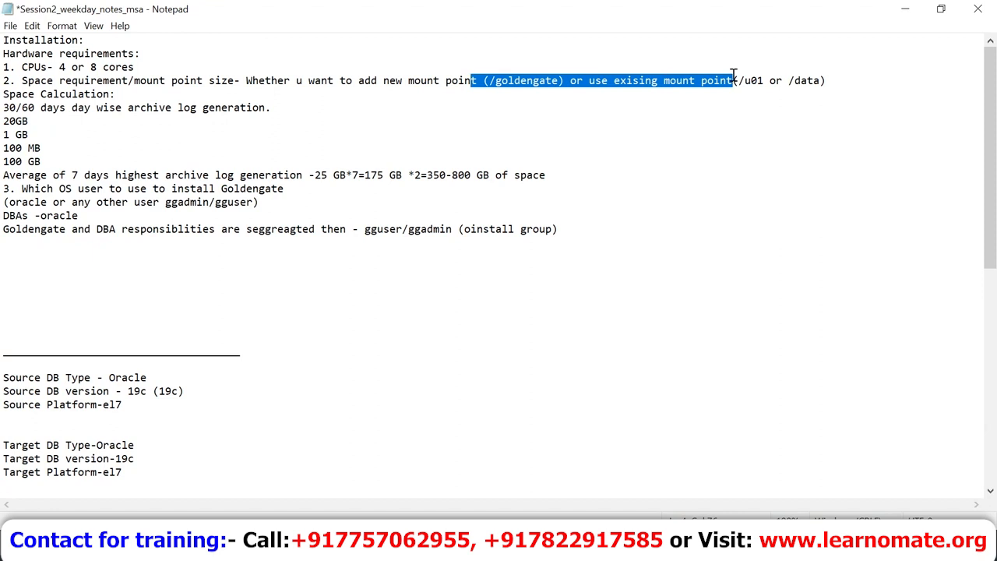
left_click(6, 55)
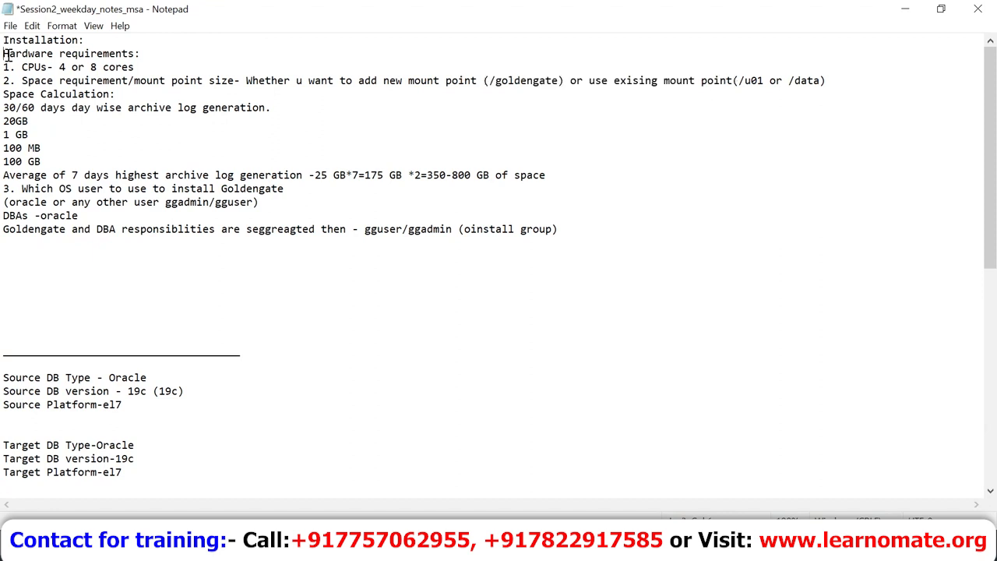
key("shift+Down")
key("shift+End")
key("shift+Down")
key("shift+Down")
key("shift+Down")
key("shift+Up")
key("shift+Up")
key("shift+Up")
key("Down")
key("Down")
key("Down")
key("Down")
key("Down")
key("Down")
key("Down")
key("Down")
key("shift+End")
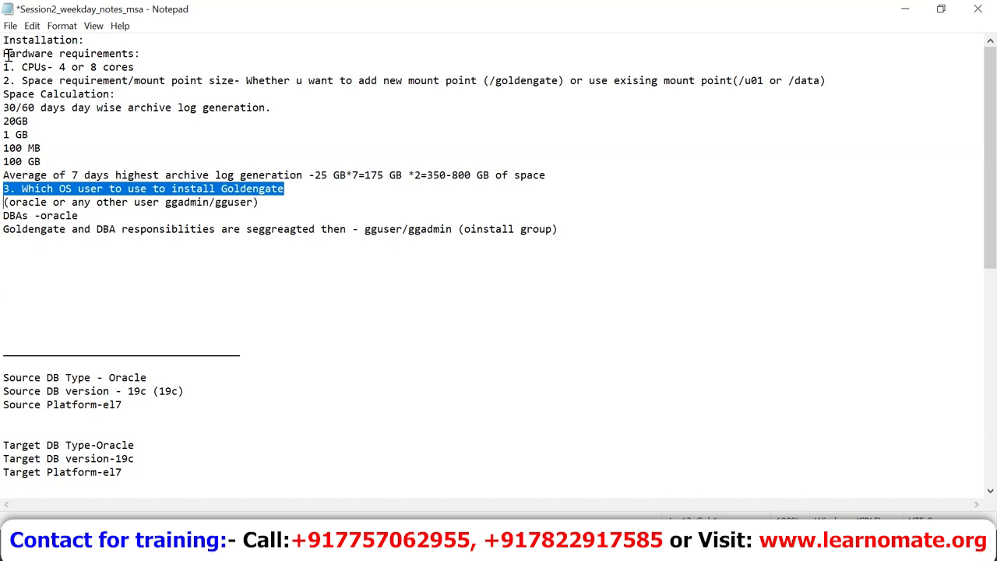
Step: Highlight the 'oracle or any other user ggadmin/gguser' line
key("Down")
key("Up")
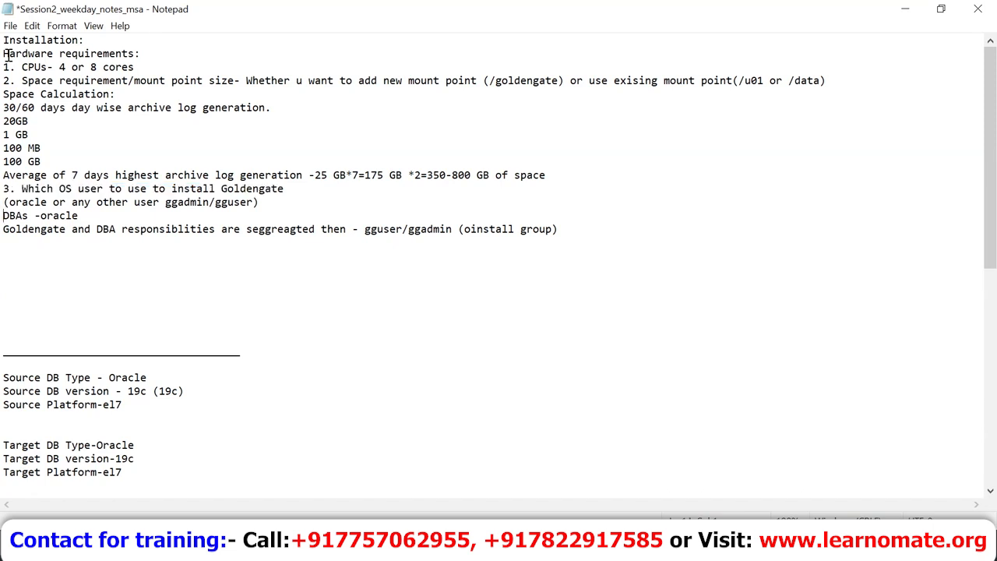
key("shift+Right")
key("shift+Right")
key("shift+Right")
key("shift+Right")
key("Right")
key("Right")
key("Right")
key("Right")
key("Right")
key("Right")
key("Right")
key("Right")
key("Right")
key("Left")
key("shift+Right")
key("shift+Right")
key("shift+Right")
key("shift+Right")
key("shift+Right")
key("shift+Right")
key("shift+Right")
key("shift+Right")
key("shift+Right")
key("shift+Right")
key("shift+Right")
key("shift+Right")
key("shift+Right")
key("shift+Right")
key("shift+Right")
key("shift+Right")
key("shift+Right")
key("shift+Right")
key("shift+Right")
key("shift+Right")
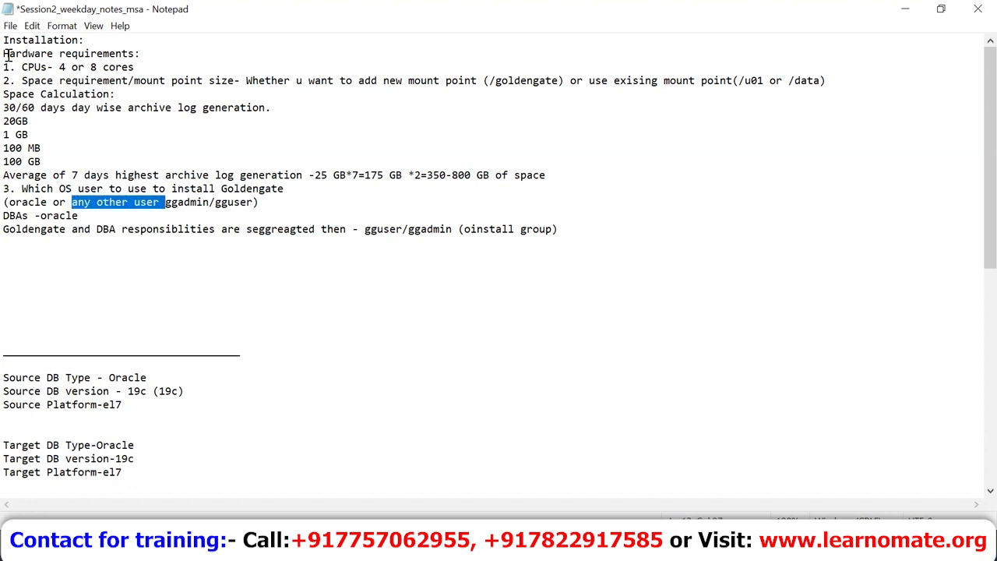
key("shift+Right")
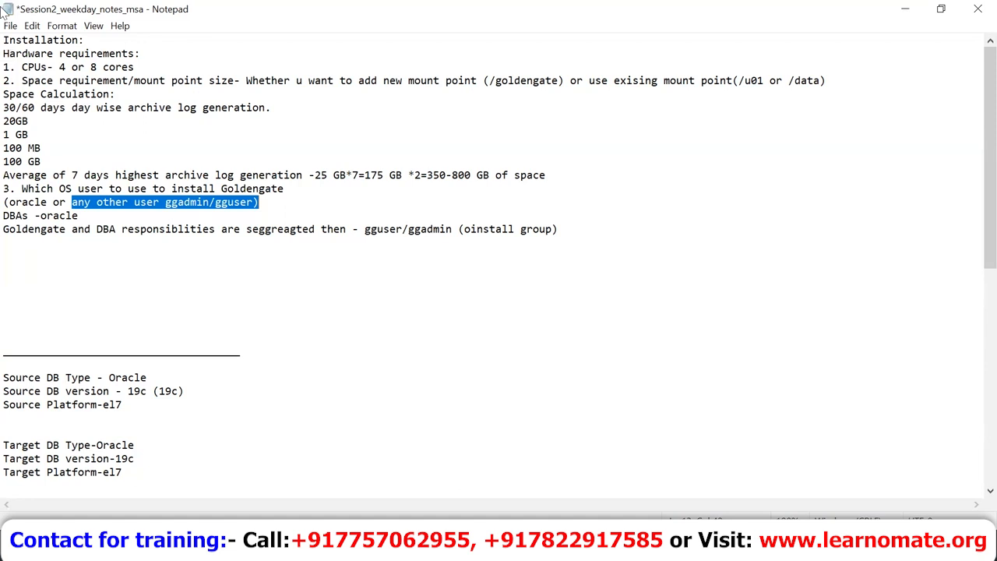
Step: Highlight the DBAs -oracle line and the segregated responsibilities note, then delete four blank lines below it
left_click(6, 226)
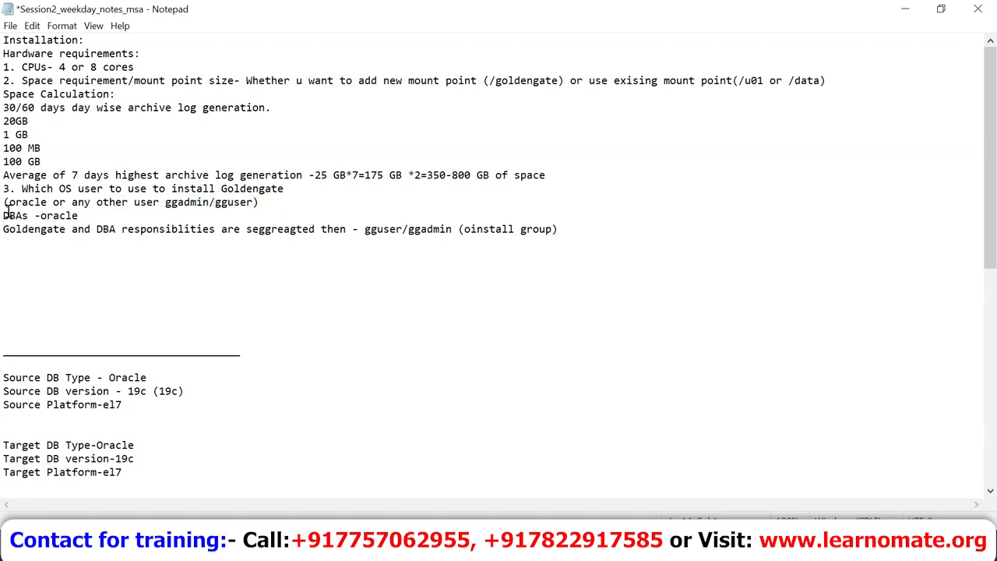
key("shift+Right")
key("shift+Right")
key("shift+Right")
key("shift+Right")
key("shift+Right")
key("shift+Right")
key("shift+Right")
key("shift+Right")
key("shift+Right")
key("shift+Right")
key("shift+Right")
key("shift+Right")
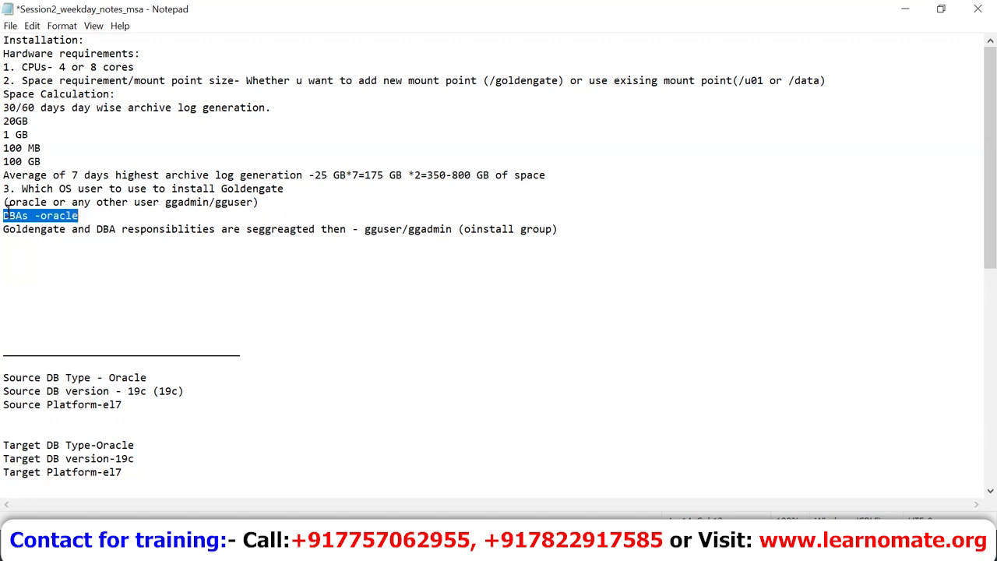
key("Down")
key("Down")
key("Home")
key("shift+Right")
key("shift+Right")
key("shift+Right")
key("shift+Right")
key("shift+Right")
key("shift+Right")
key("shift+Right")
key("shift+Right")
key("shift+Right")
key("shift+Right")
key("shift+Right")
key("shift+Right")
key("shift+Right")
key("shift+Right")
key("shift+Right")
key("shift+Right")
key("shift+Right")
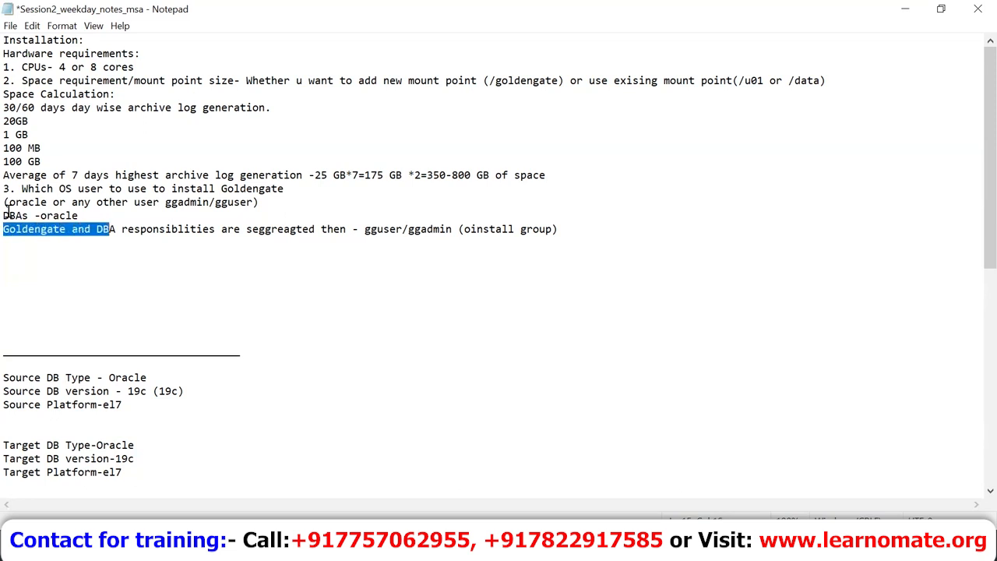
key("shift+Right")
key("shift+Right")
key("shift+Right")
key("shift+Right")
key("shift+Right")
key("shift+Right")
key("shift+Right")
key("shift+Right")
key("shift+Right")
key("shift+Right")
key("shift+Right")
key("shift+Right")
key("shift+Right")
key("shift+Right")
key("shift+Right")
key("shift+Right")
key("shift+Right")
key("shift+Right")
key("shift+Right")
key("shift+Right")
key("shift+Right")
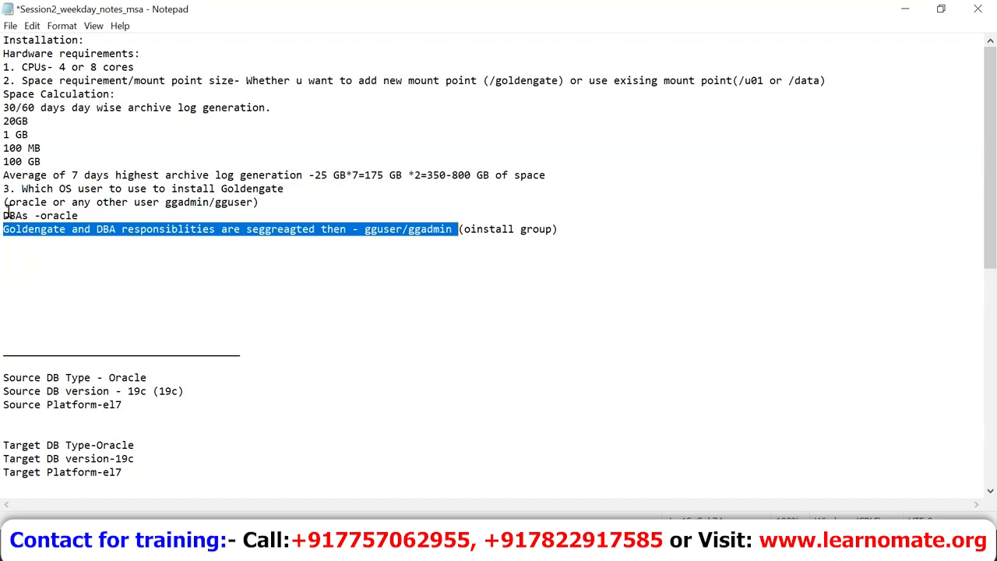
key("Down")
key("Down")
key("Down")
key("Down")
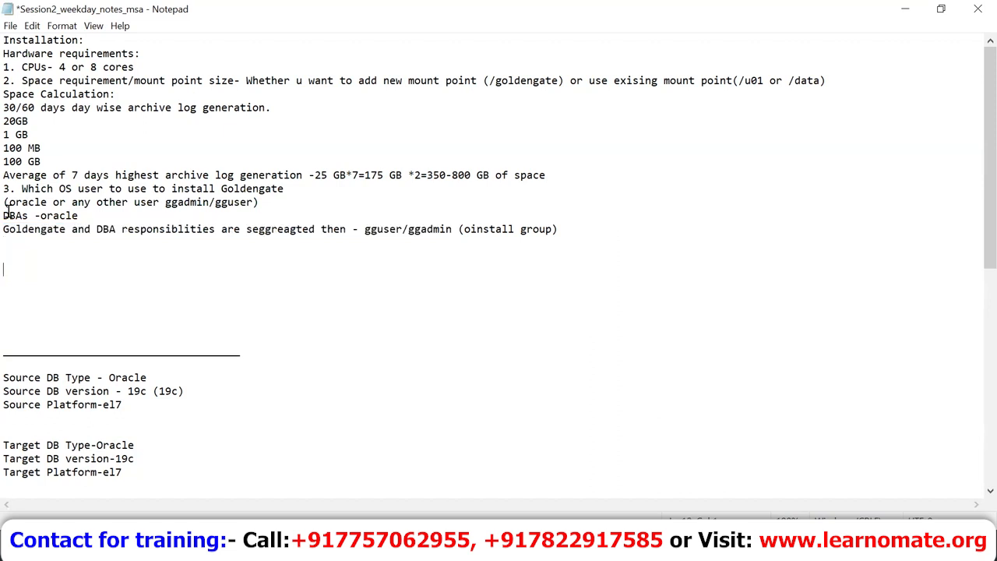
key("Delete")
key("Delete")
key("Delete")
key("Delete")
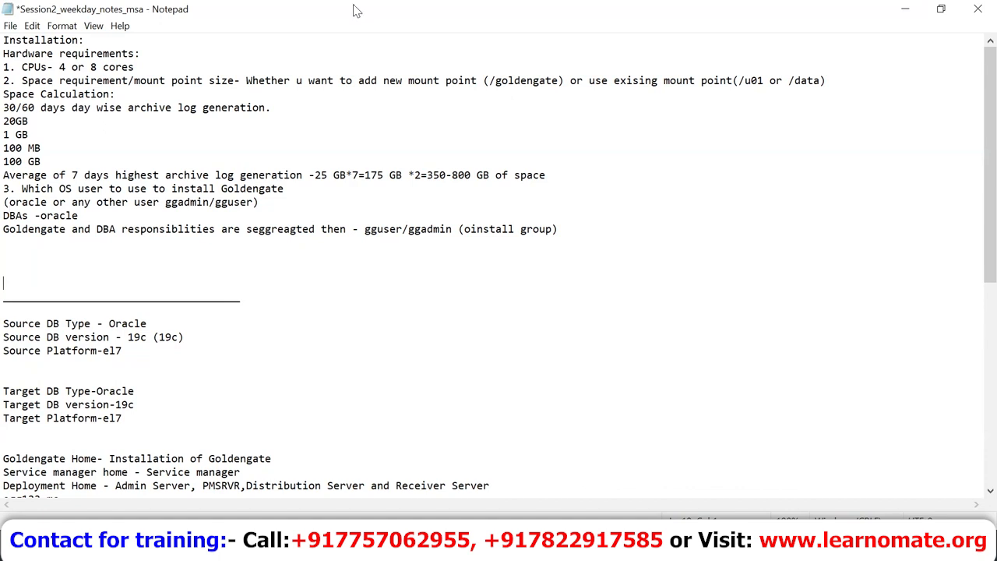
key("Down")
key("Down")
key("Down")
key("shift+Down")
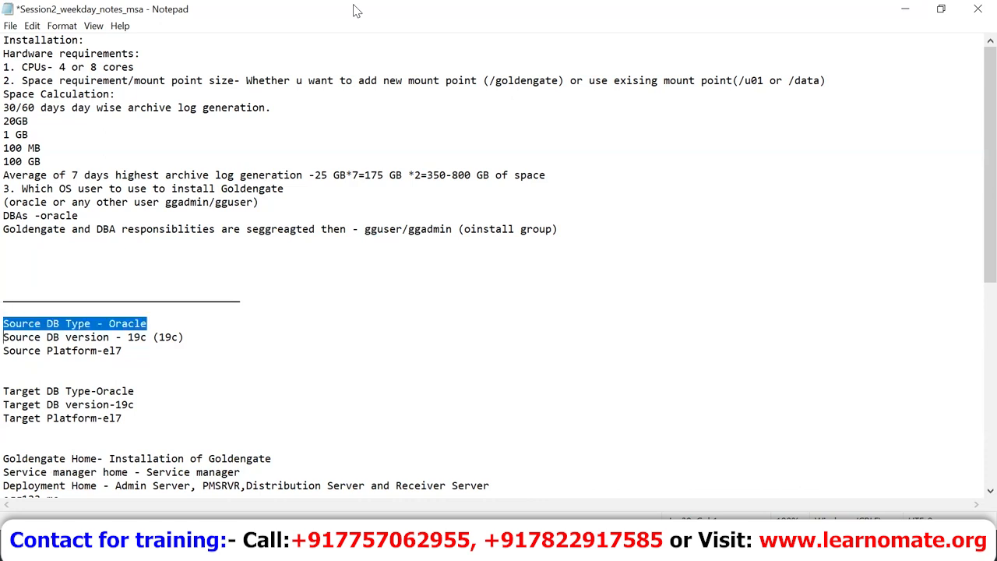
key("shift+Down")
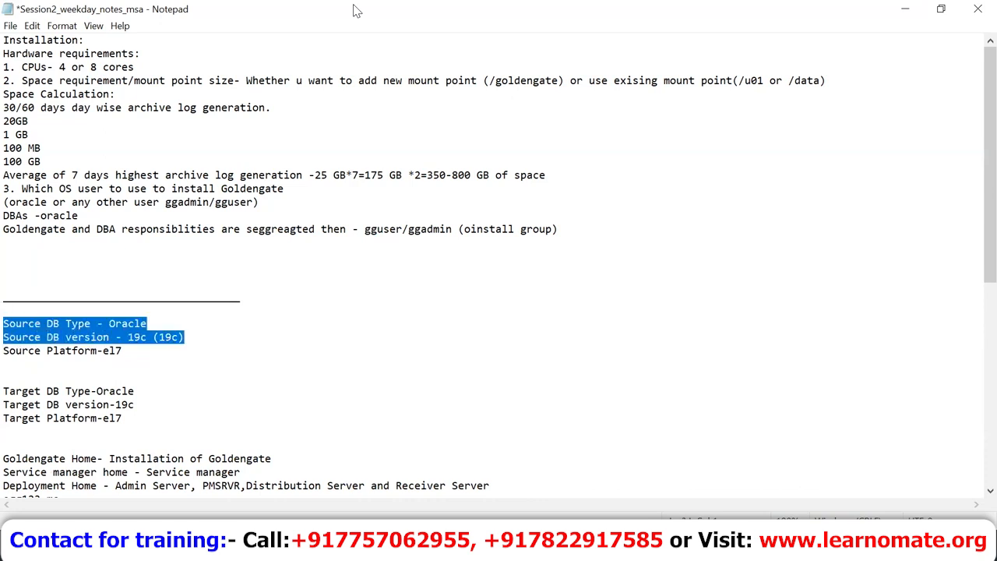
key("shift+Down")
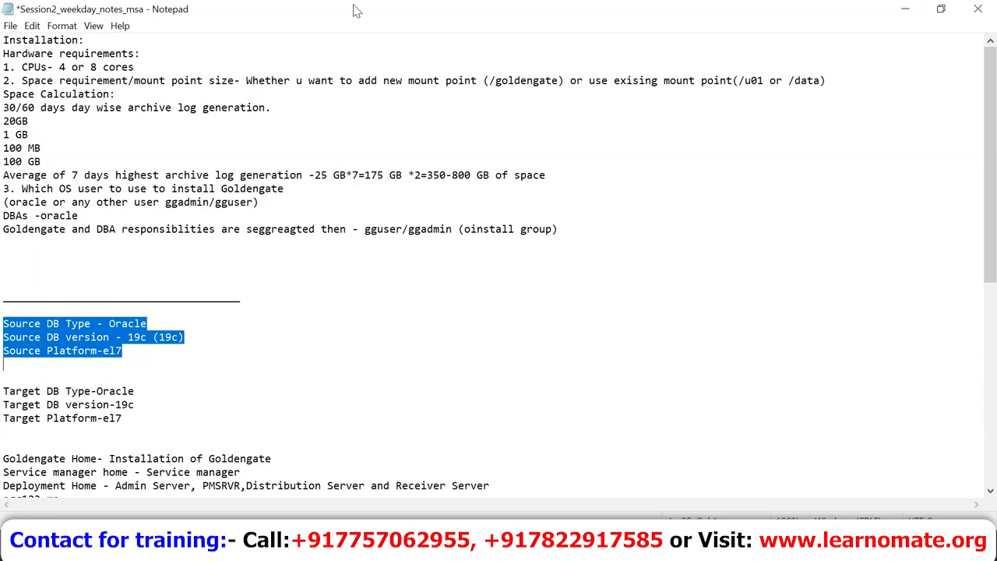
key("Down")
key("Down")
key("Down")
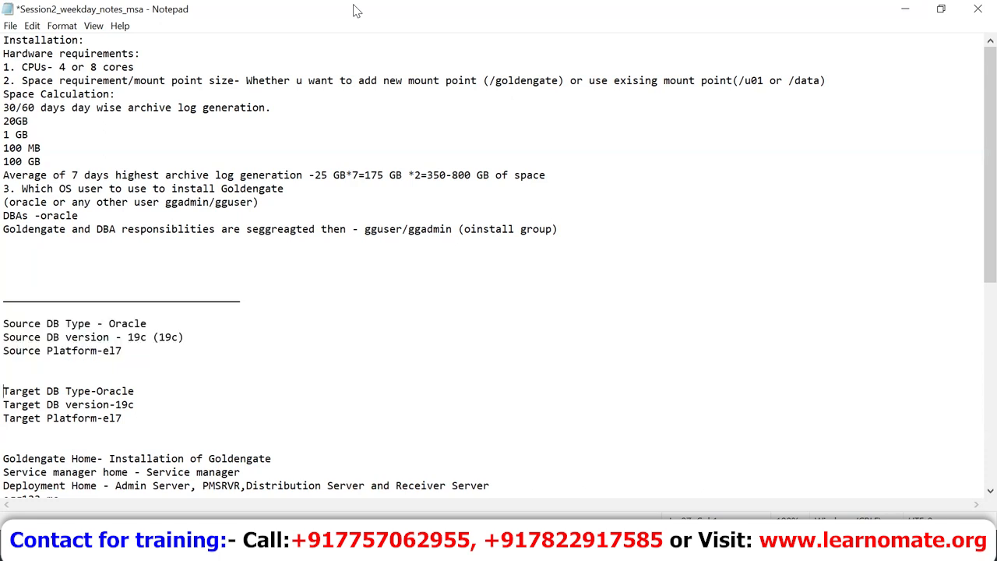
key("Up")
key("Up")
key("Up")
key("Up")
key("Up")
key("Up")
Step: Unlock the ggate1 virtual machine session with its password
mouse_move(592, 550)
left_click(550, 494)
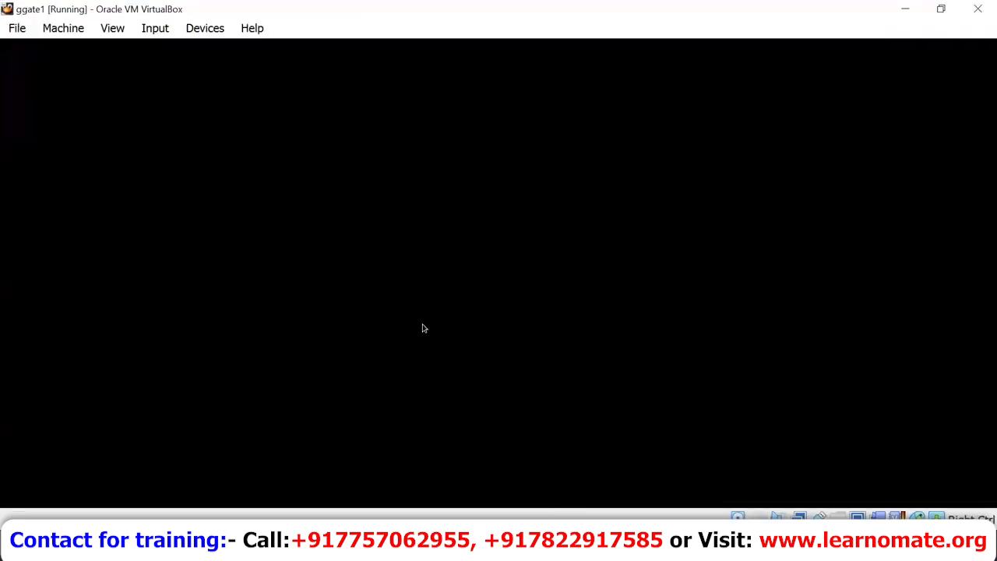
key("Return")
type("••••••")
key("Return")
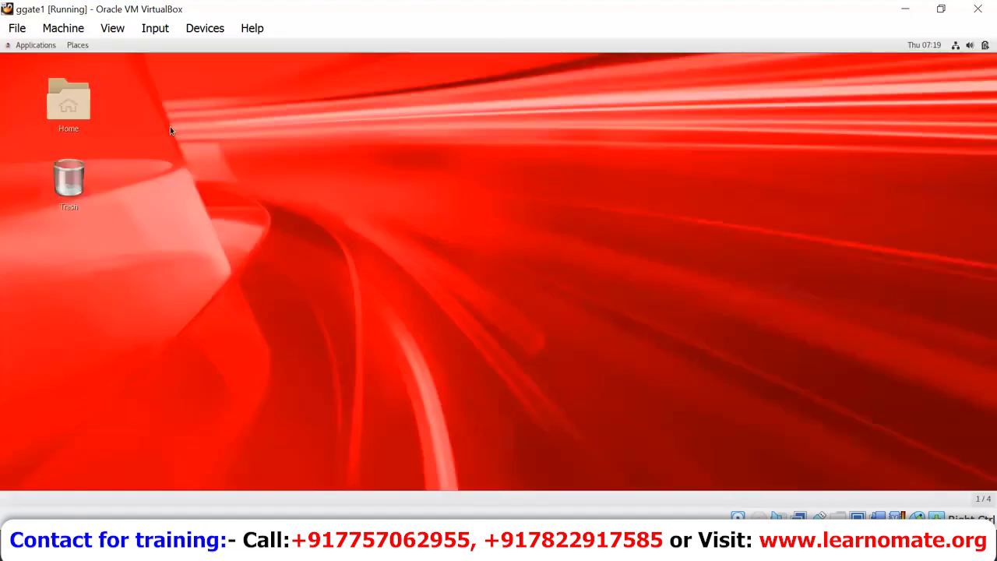
Step: Open a terminal from the ggate1 desktop menu, cancelling an accidental new folder
right_click(330, 227)
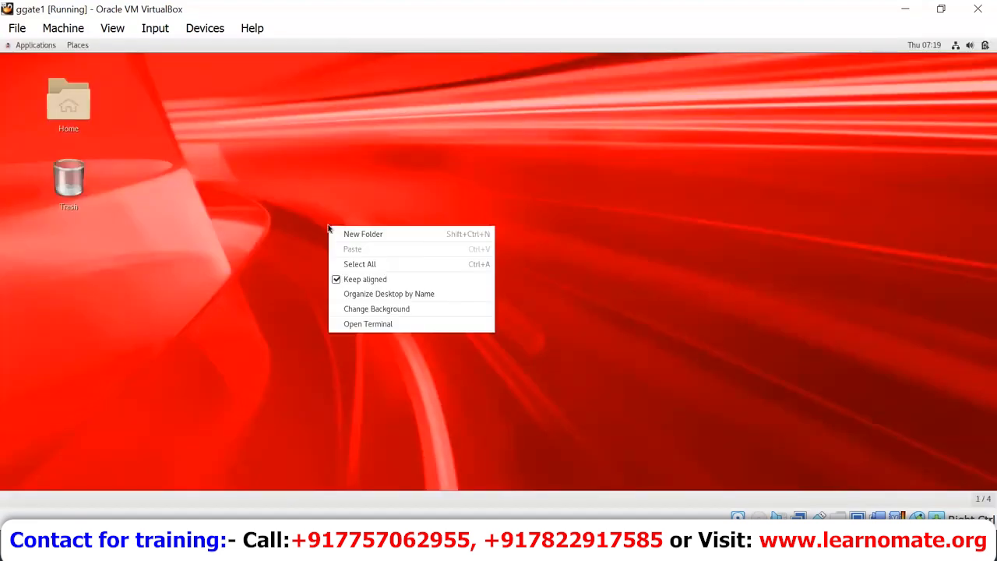
left_click(354, 237)
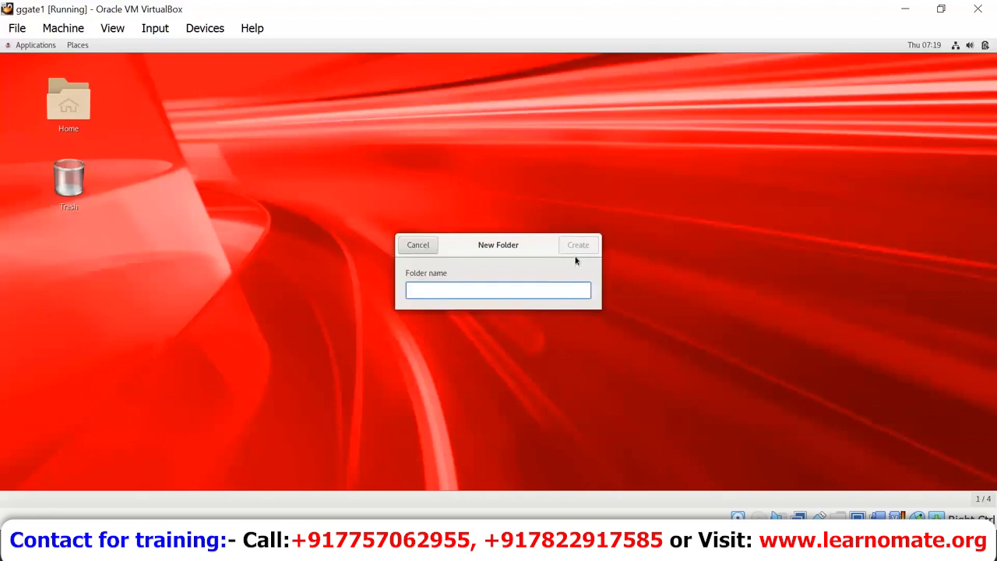
left_click(417, 245)
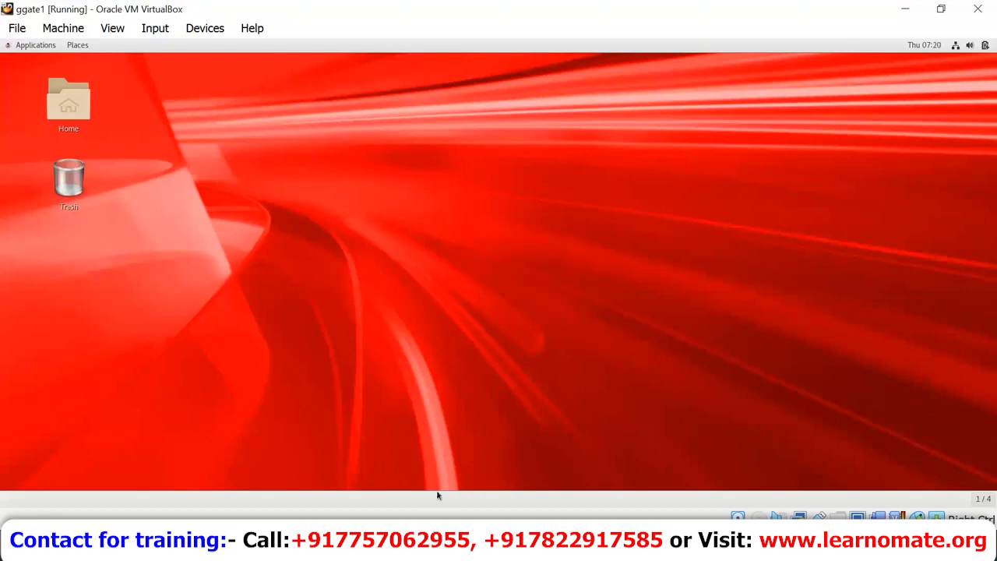
right_click(513, 317)
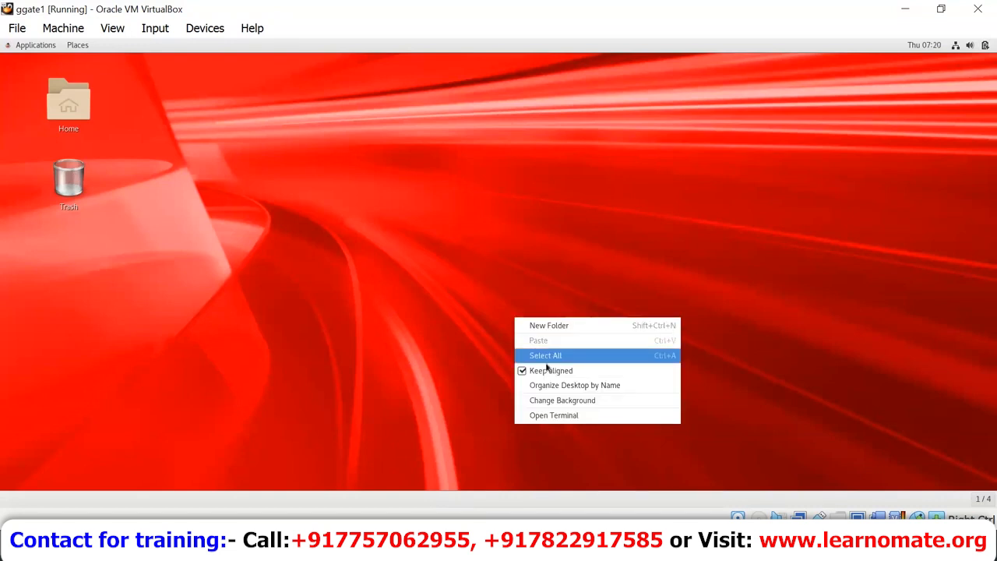
left_click(562, 418)
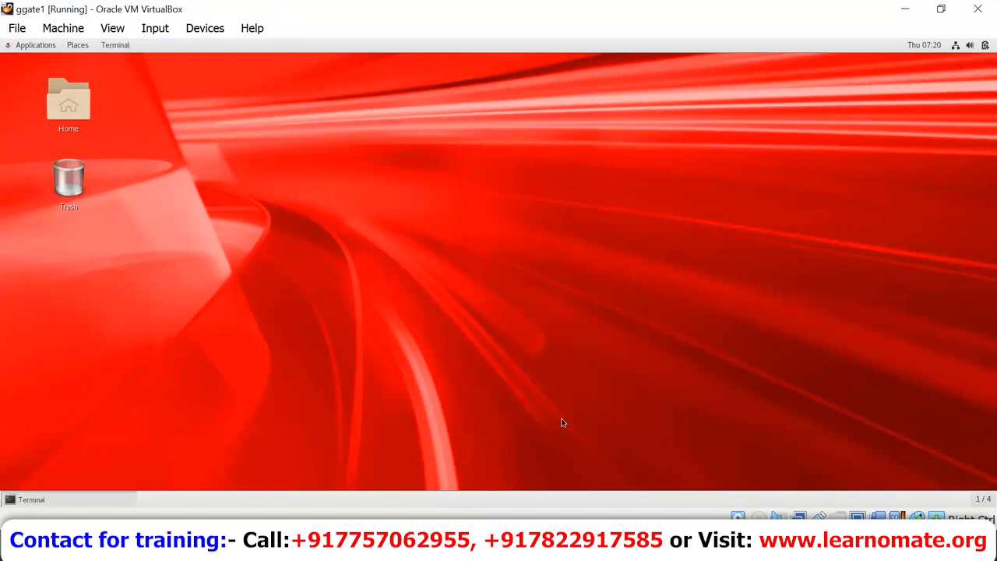
Step: Run uname -a, mark the el7 tag, and return to the Session2_weekday_notes_msa notes
type("una")
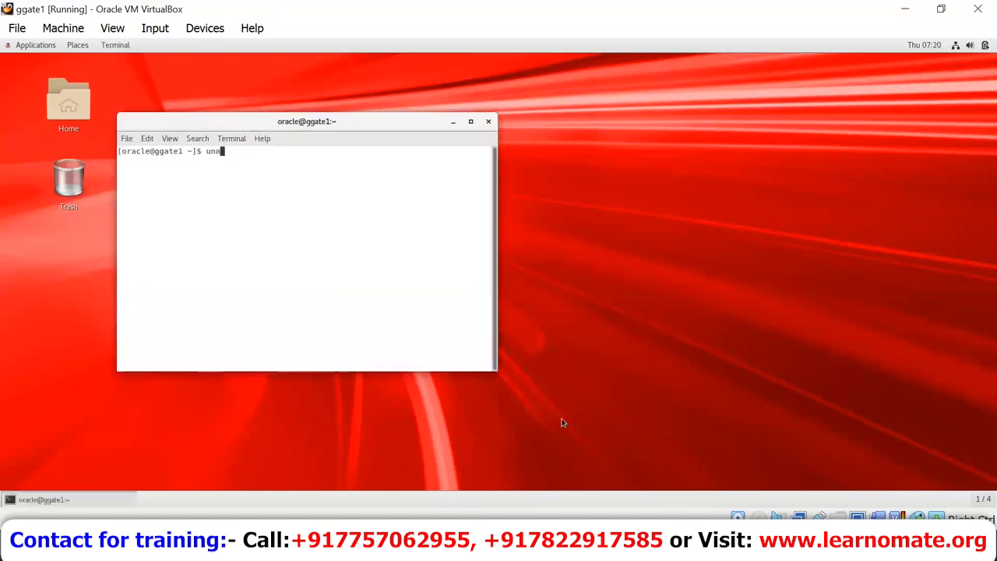
type("me -a")
key("Return")
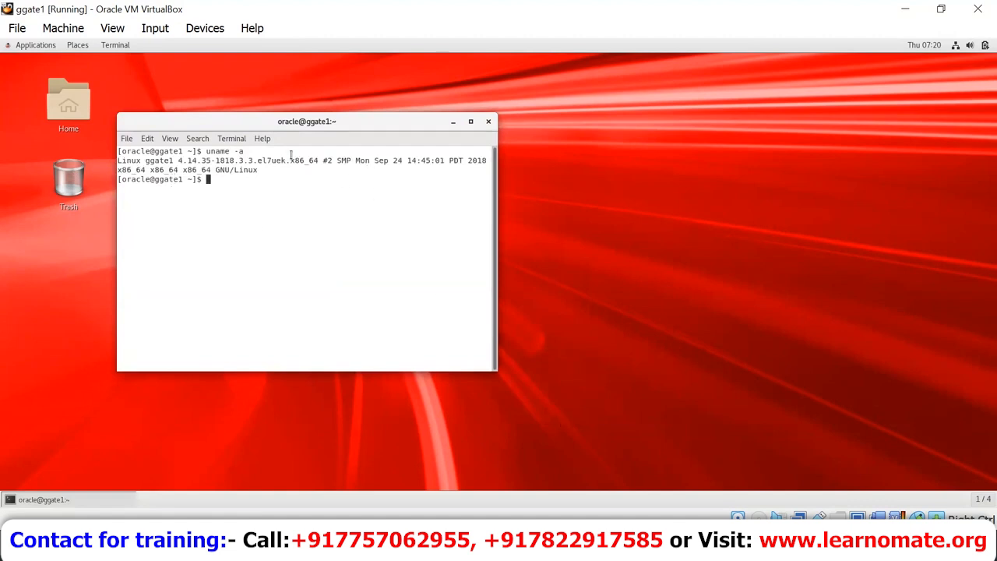
left_click_drag(257, 160, 271, 163)
left_click(557, 549)
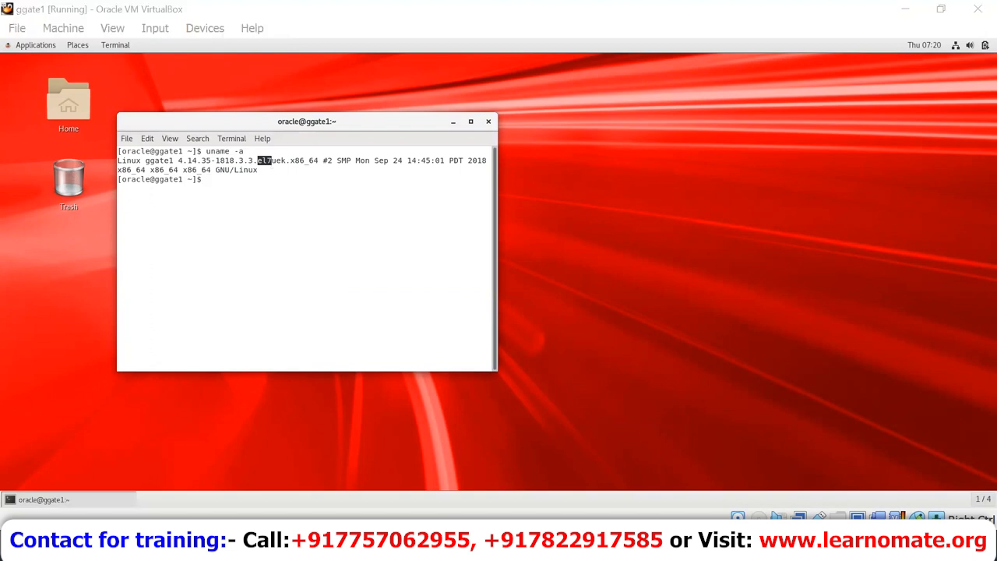
left_click(592, 504)
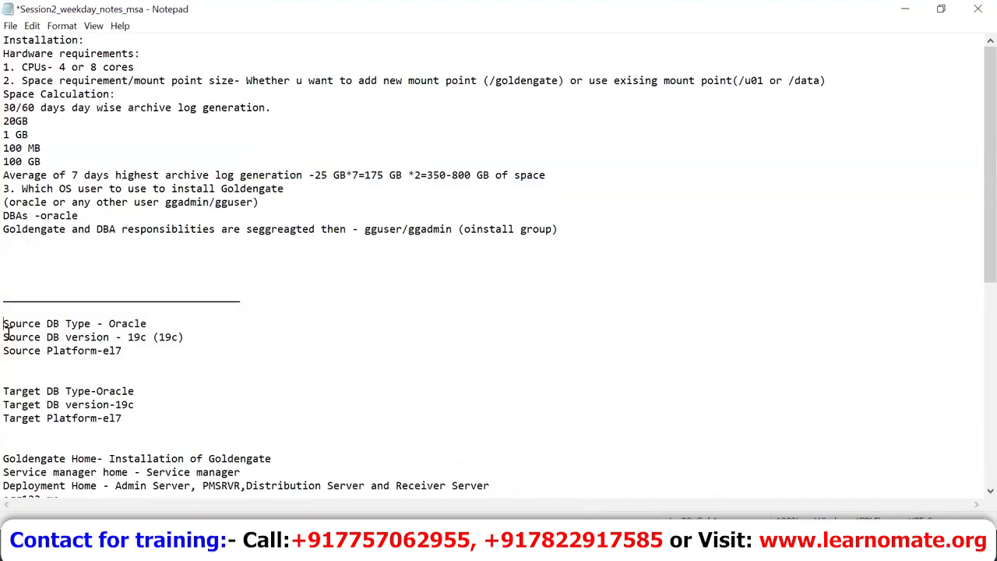
Step: Select the Source DB Type, version and Platform lines, then the three Target lines
key("shift+Down")
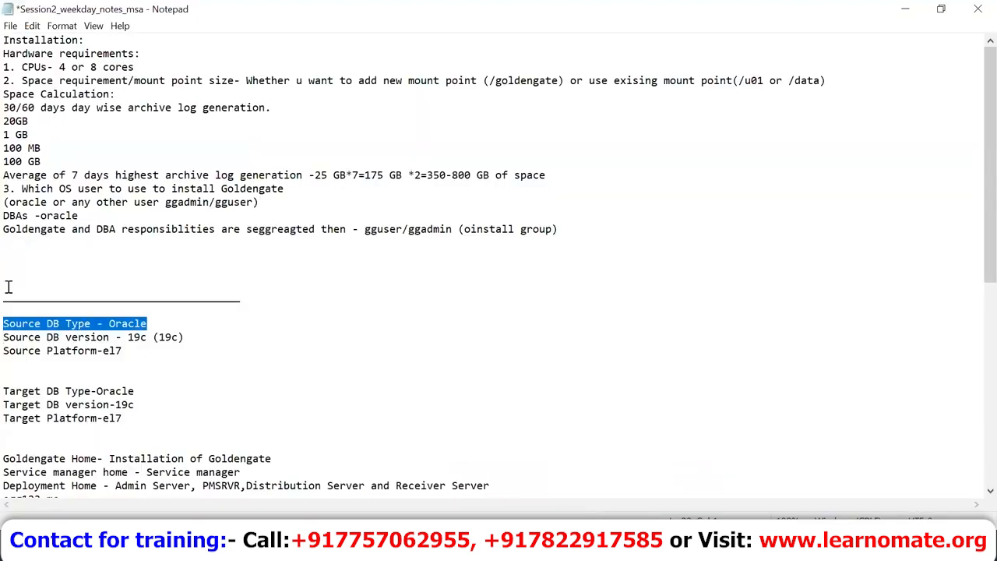
key("shift+Down")
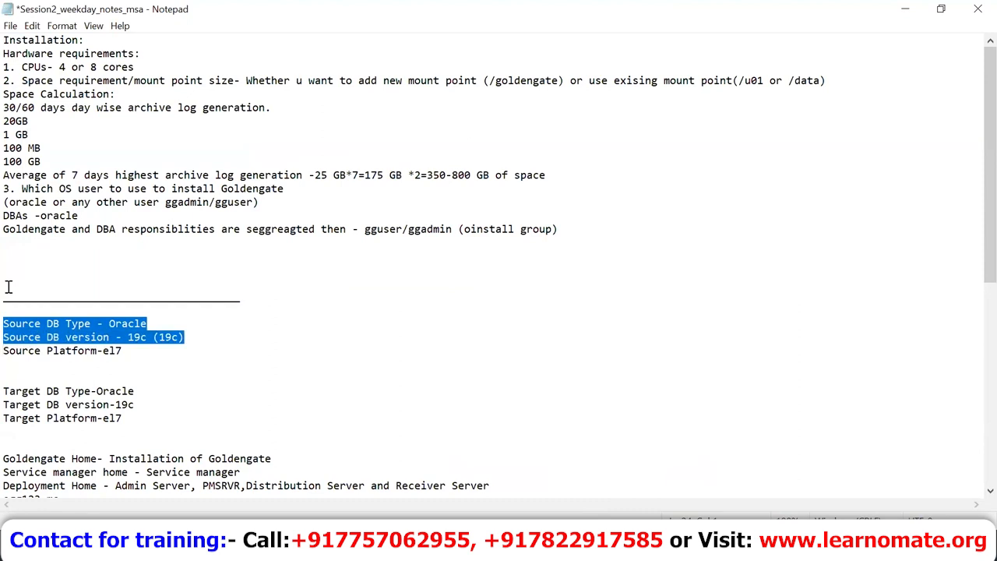
key("shift+Down")
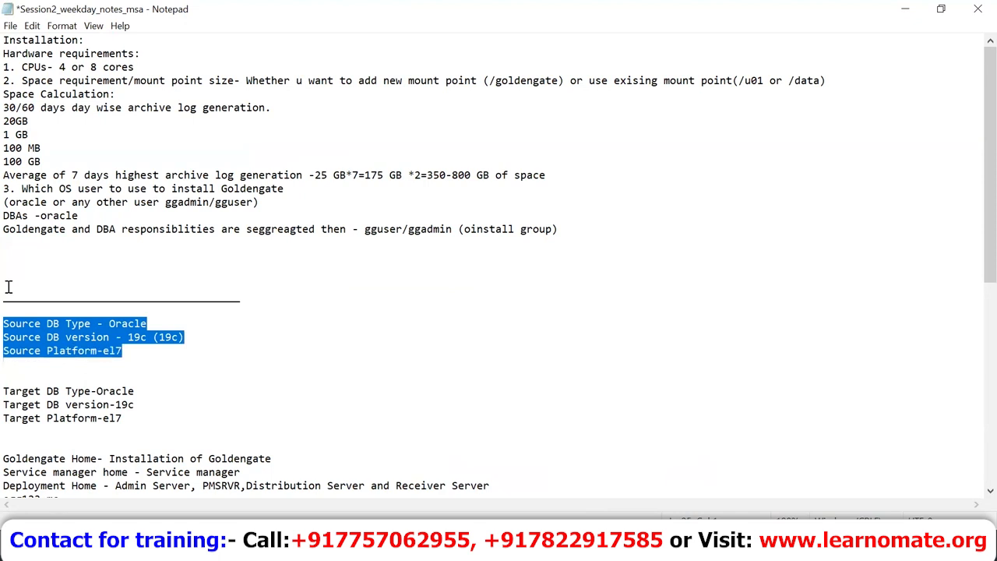
key("Down")
key("Down")
key("shift+Down")
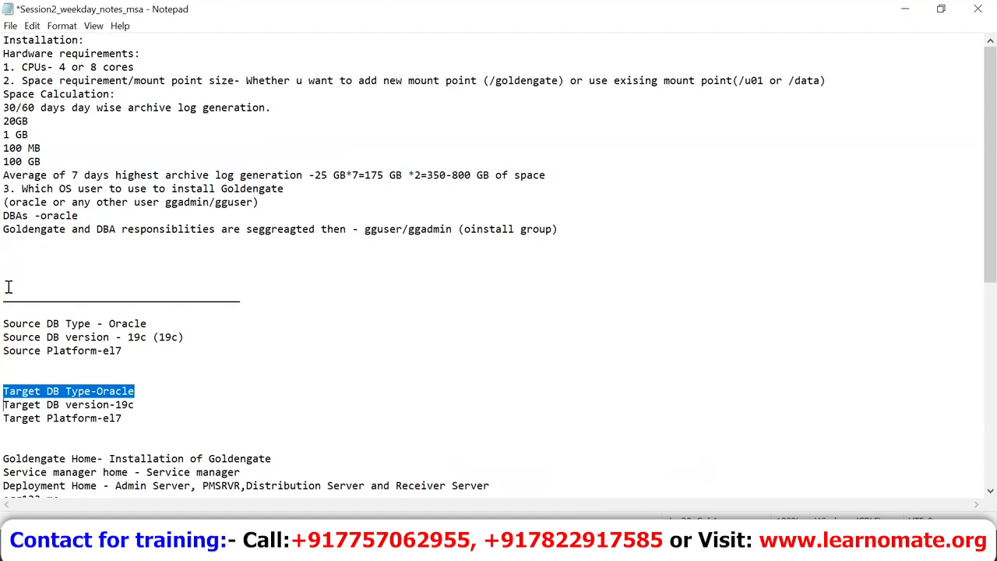
key("shift+Down")
key("shift+Down")
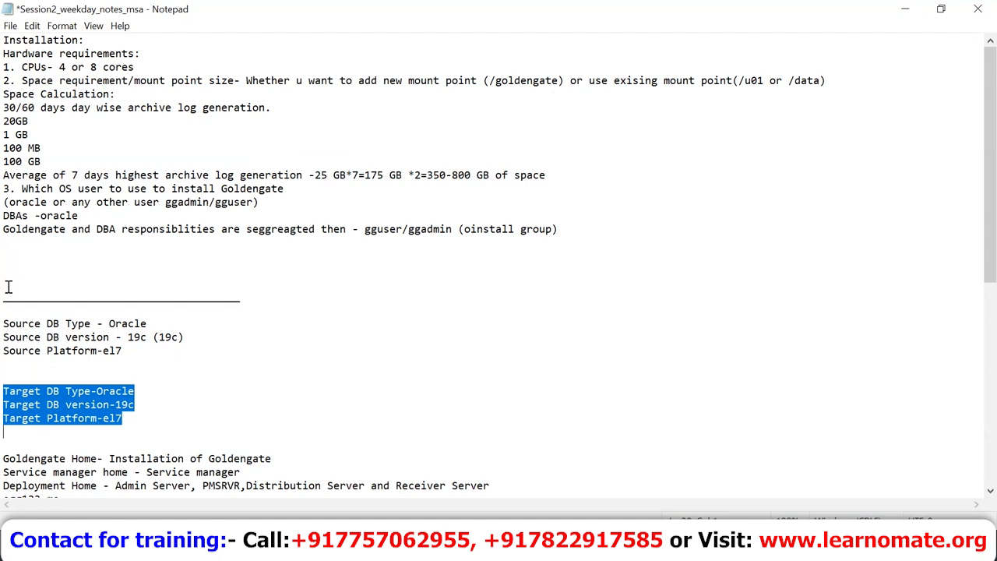
Step: Reselect the Source DB version and Platform lines, then switch to Opera
left_click(5, 339)
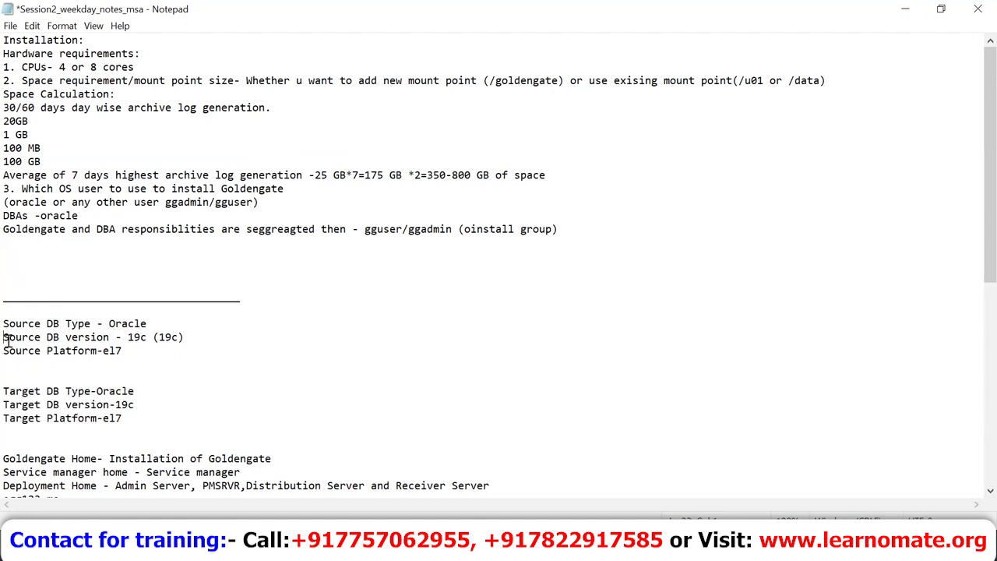
key("shift+Down")
key("shift+Up")
key("shift+Up")
key("shift+Down")
key("shift+Down")
key("shift+Down")
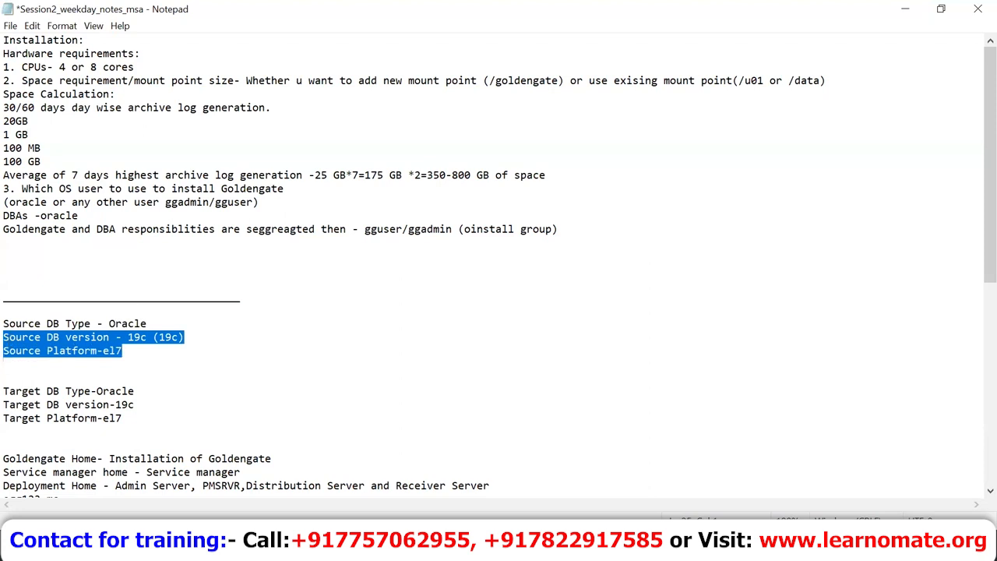
key("alt+Tab")
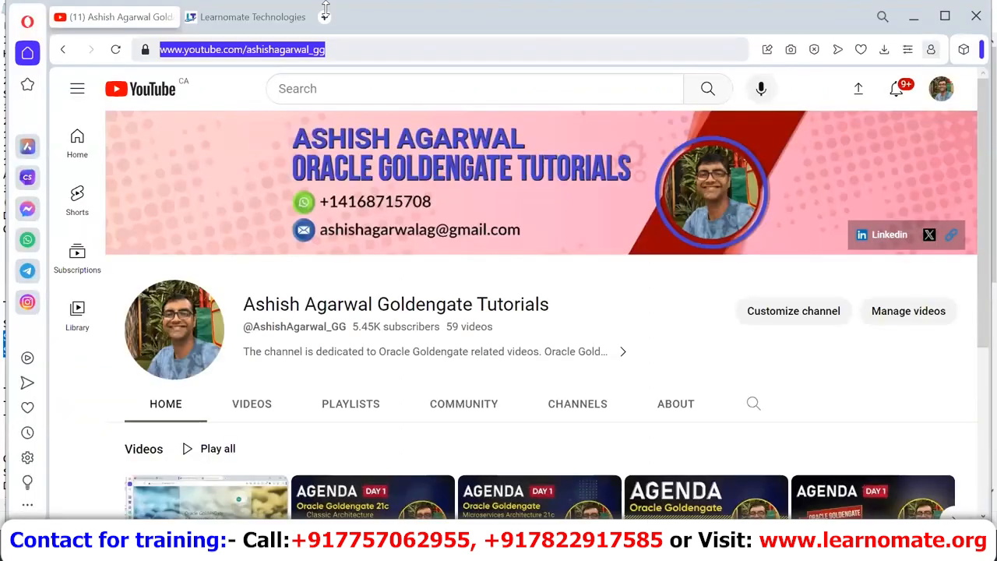
Step: Search 'fusion middleware certification matrix' in a new Opera tab
left_click(320, 11)
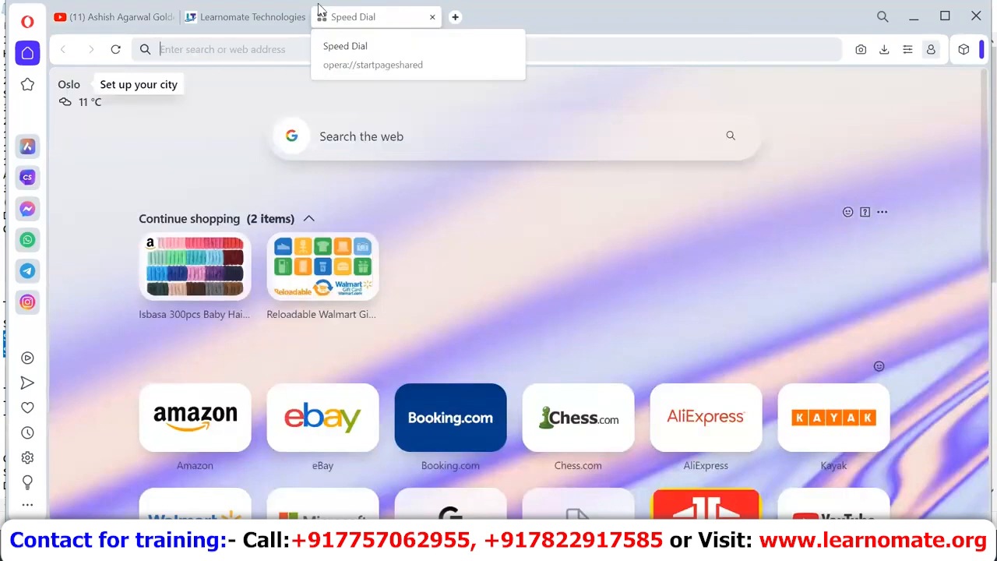
type("fusio")
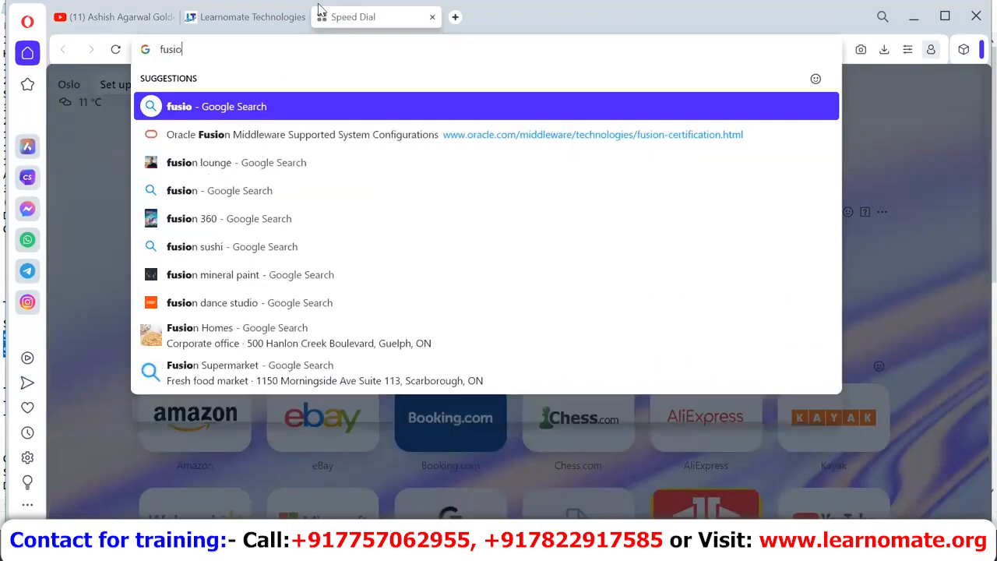
type("n middleware")
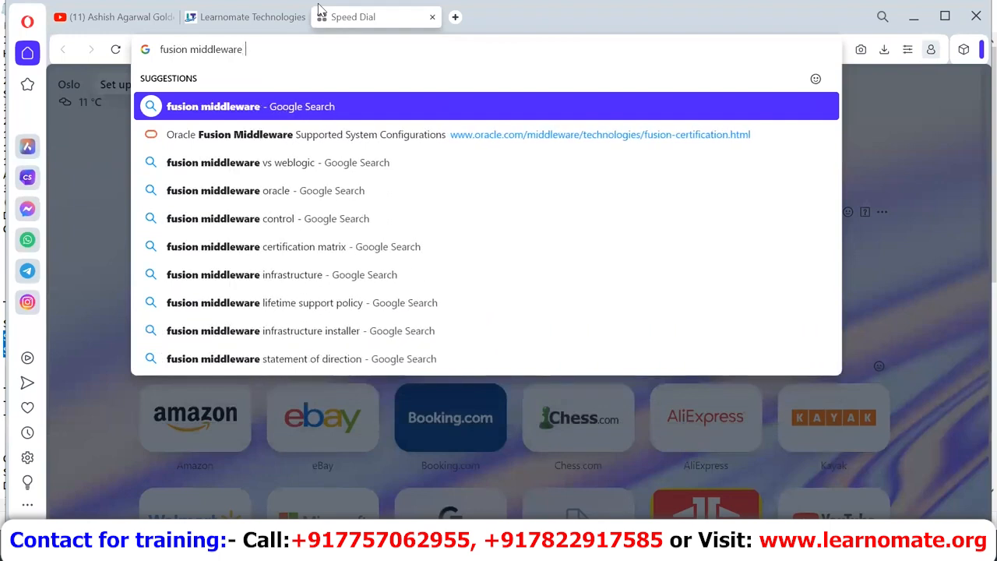
type(" certification matrix")
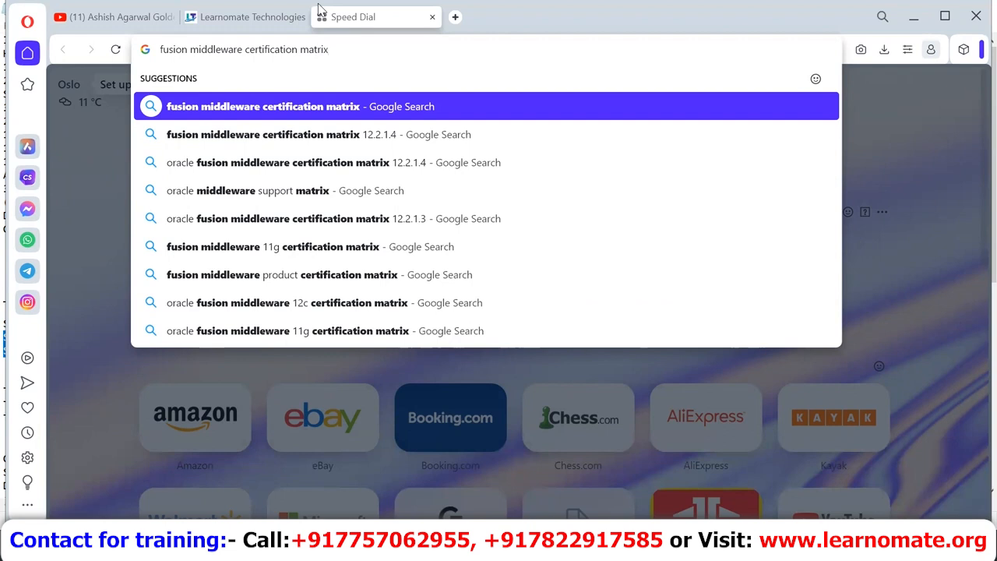
key("Return")
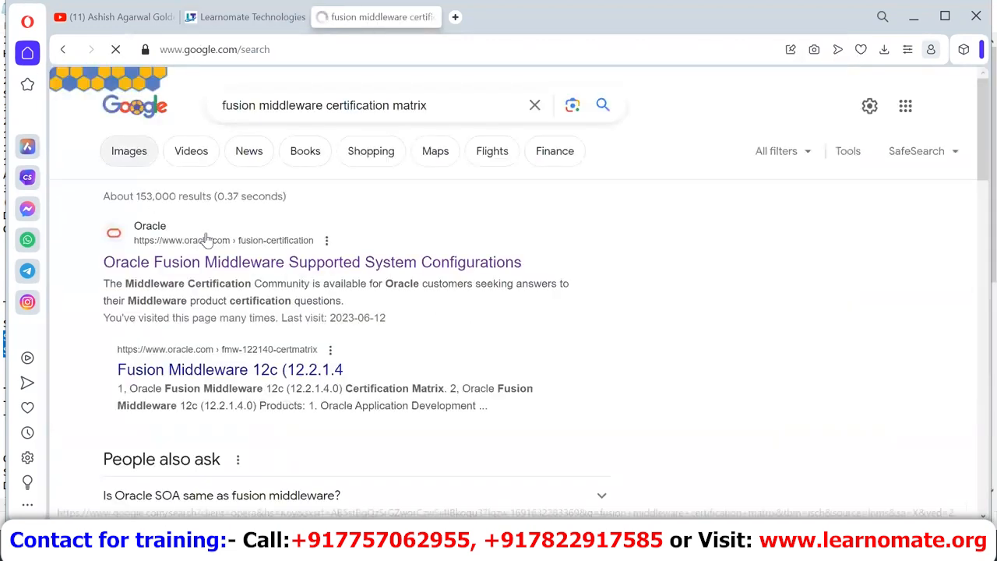
Step: Open Oracle's supported system configurations page, dismiss the sales chat, and scroll to the GoldenGate matrices
left_click(229, 269)
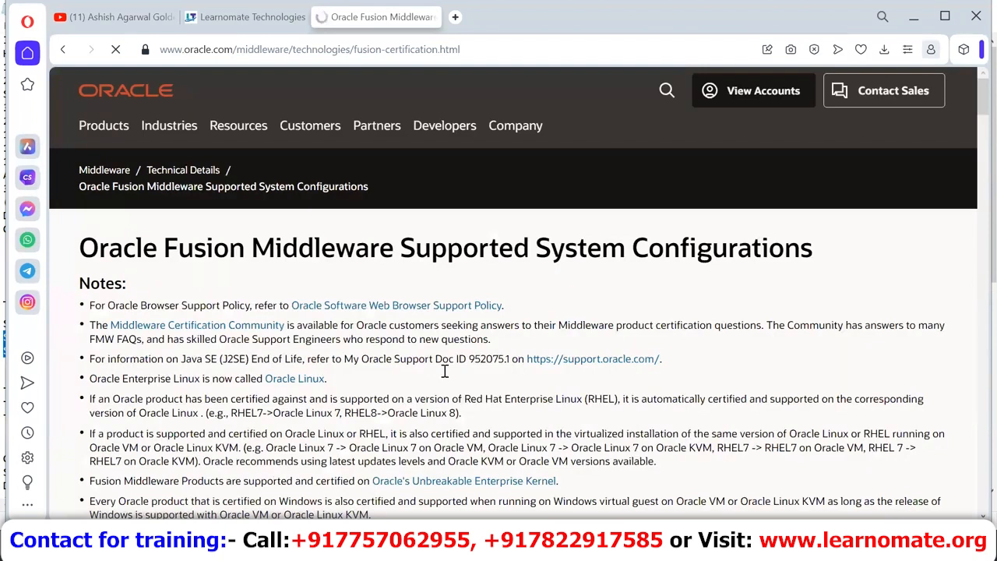
scroll(450, 374, "down", 5)
scroll(454, 375, "down", 3)
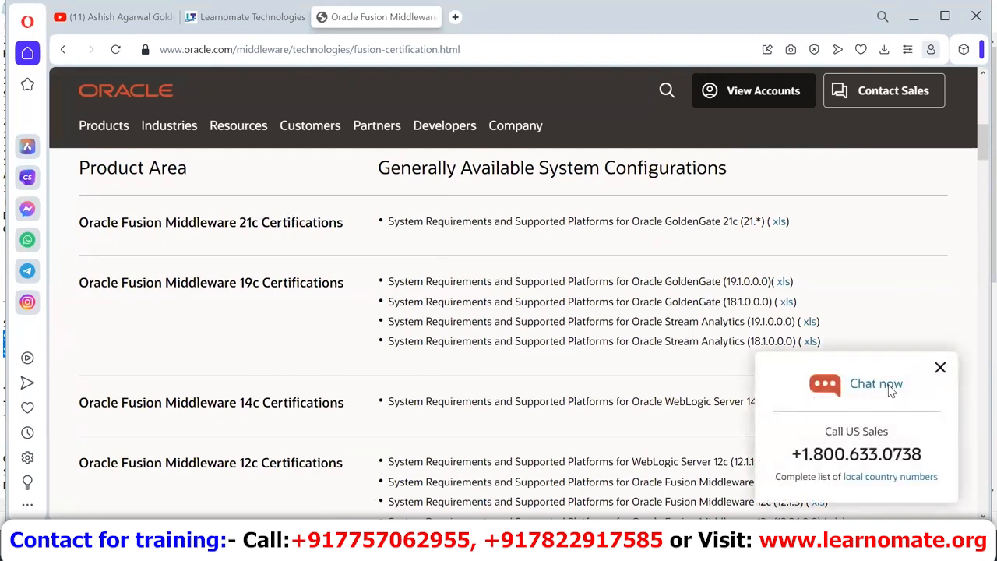
left_click(940, 369)
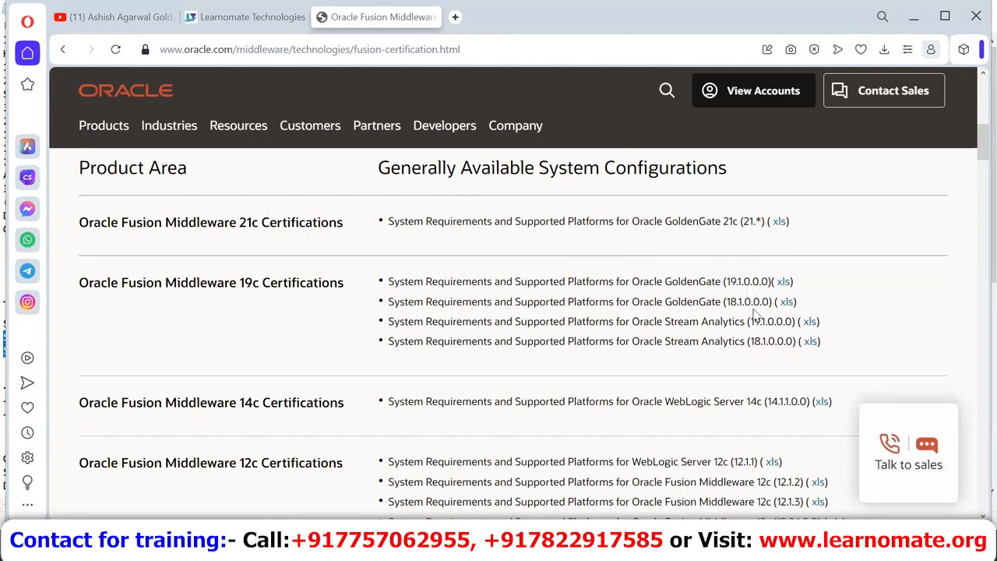
triple_click(614, 401)
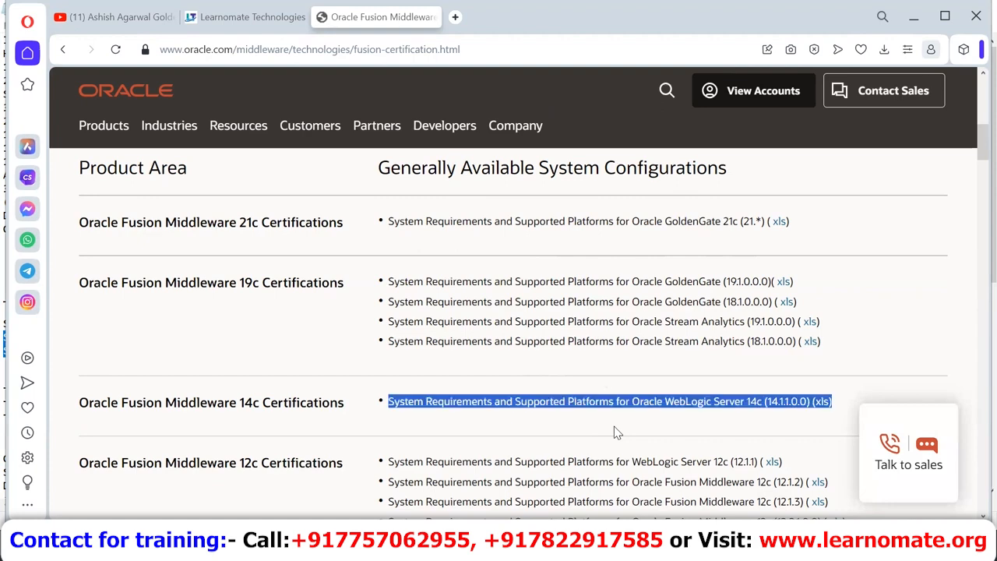
scroll(614, 426, "down", 1)
scroll(615, 425, "down", 3)
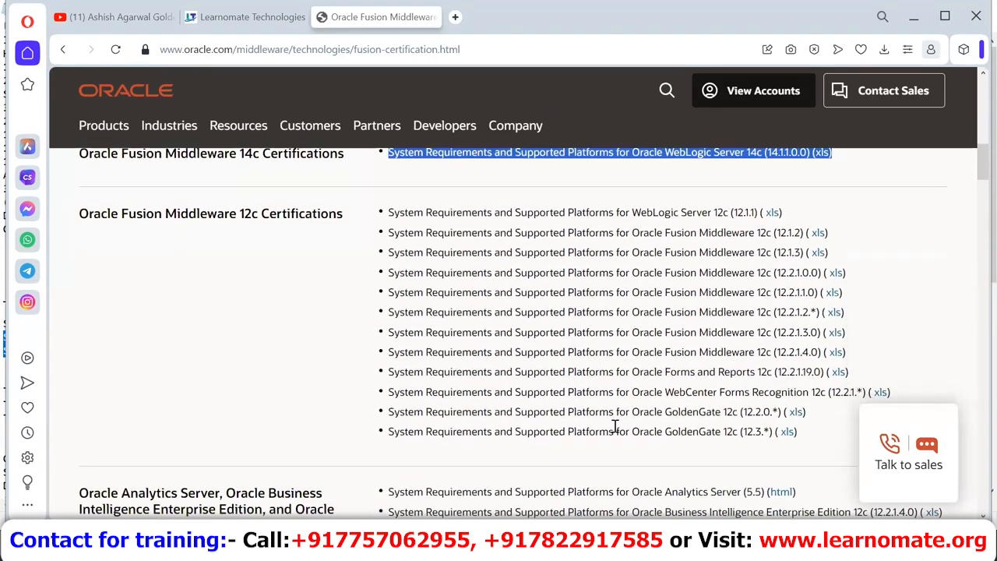
scroll(615, 432, "down", 1)
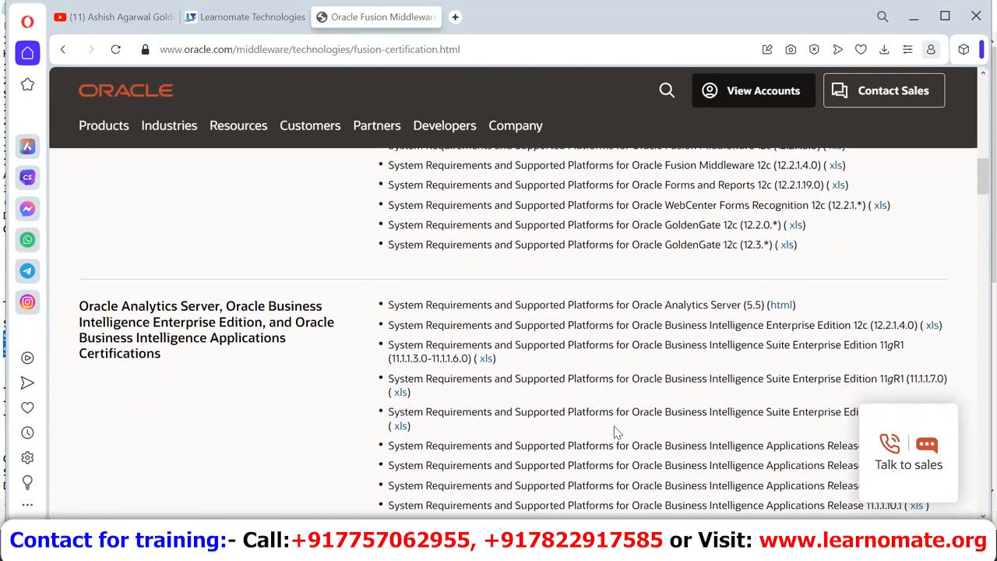
scroll(615, 432, "up", 10)
scroll(614, 426, "down", 6)
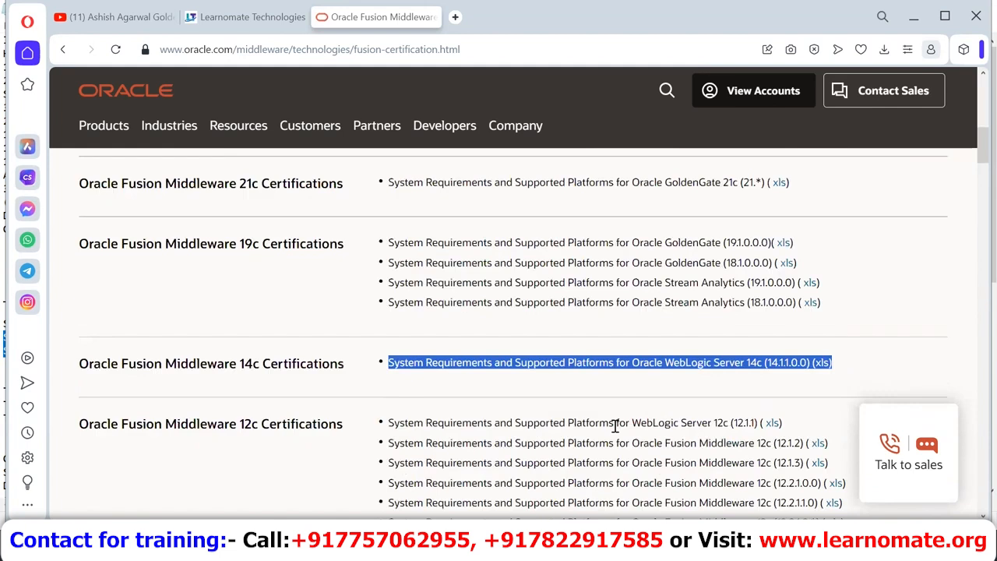
Step: Download the GoldenGate 21c xls matrix and open ogg-21c-cert-matrix from the downloads list
left_click(778, 187)
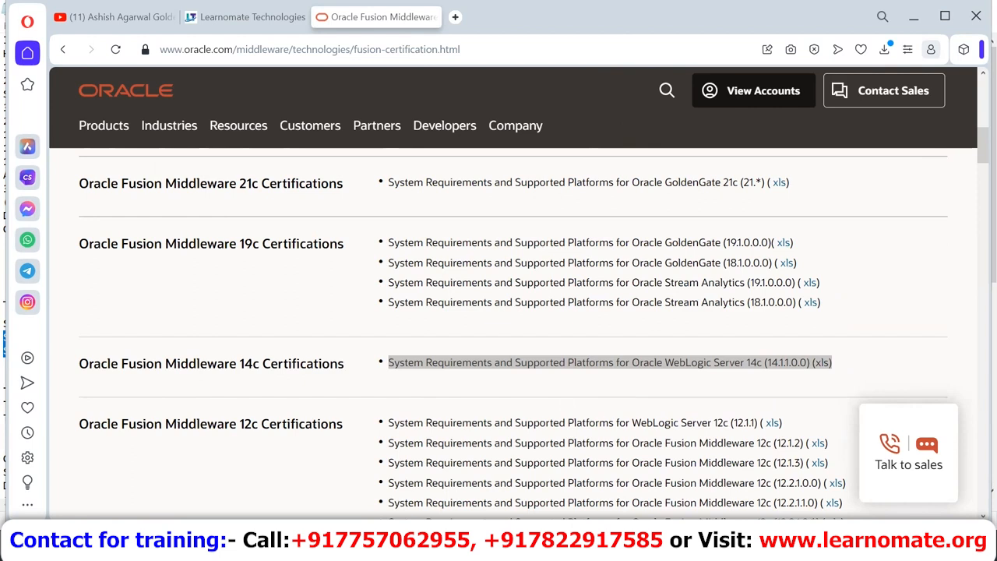
mouse_move(440, 548)
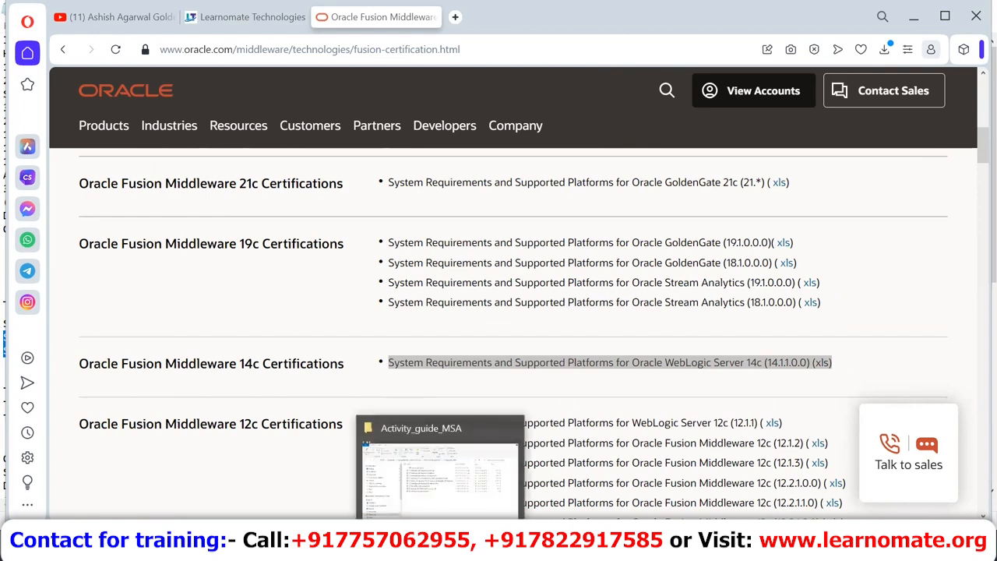
left_click(778, 186)
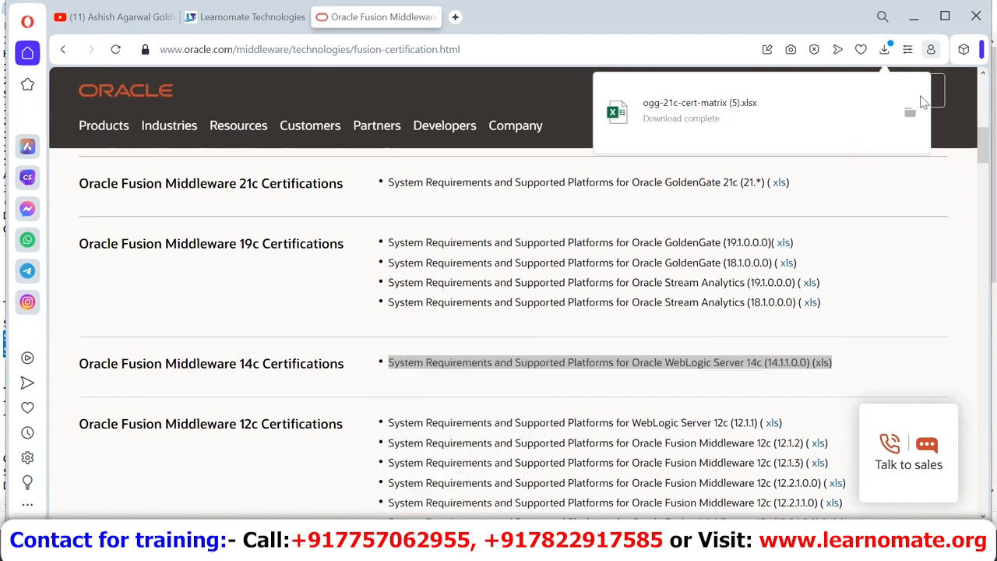
left_click(666, 120)
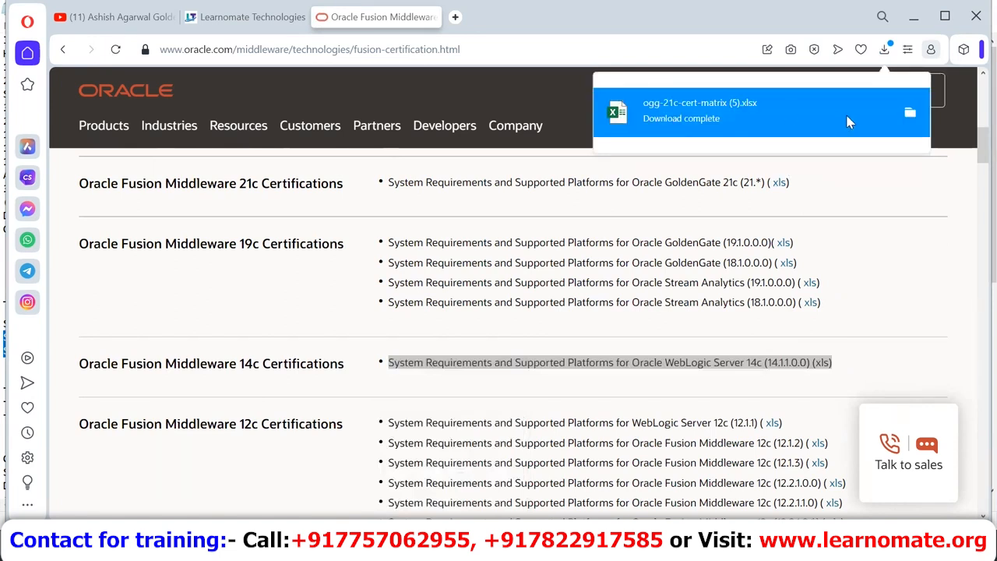
left_click(700, 116)
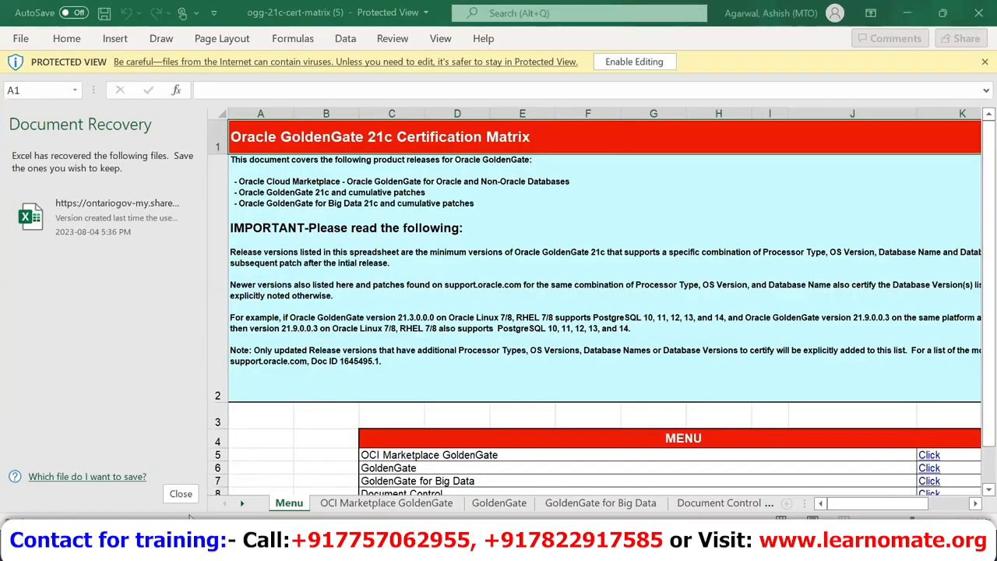
Step: Close Document Recovery, switch to the GoldenGate sheet, and jump to the Product Family header
left_click(183, 494)
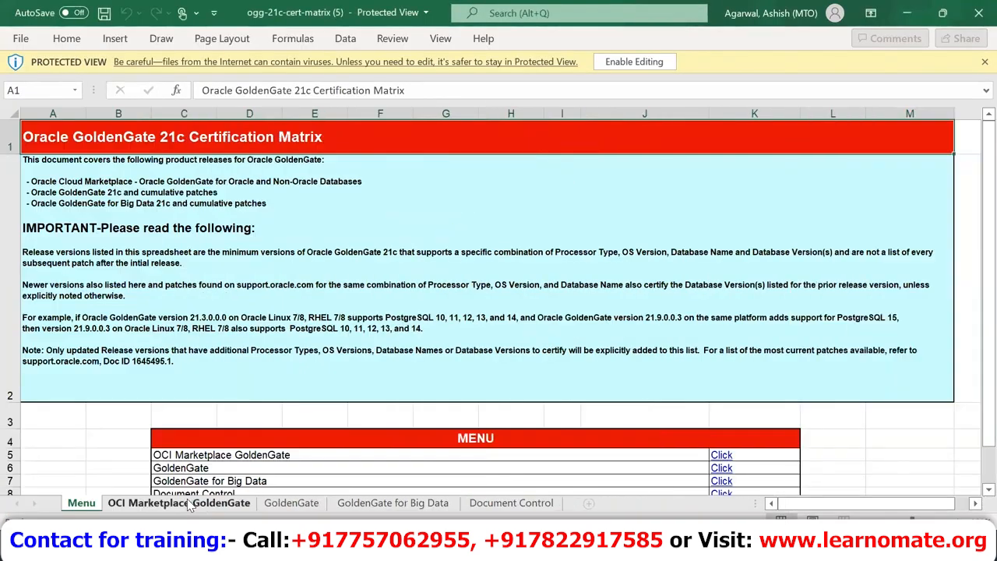
left_click(313, 507)
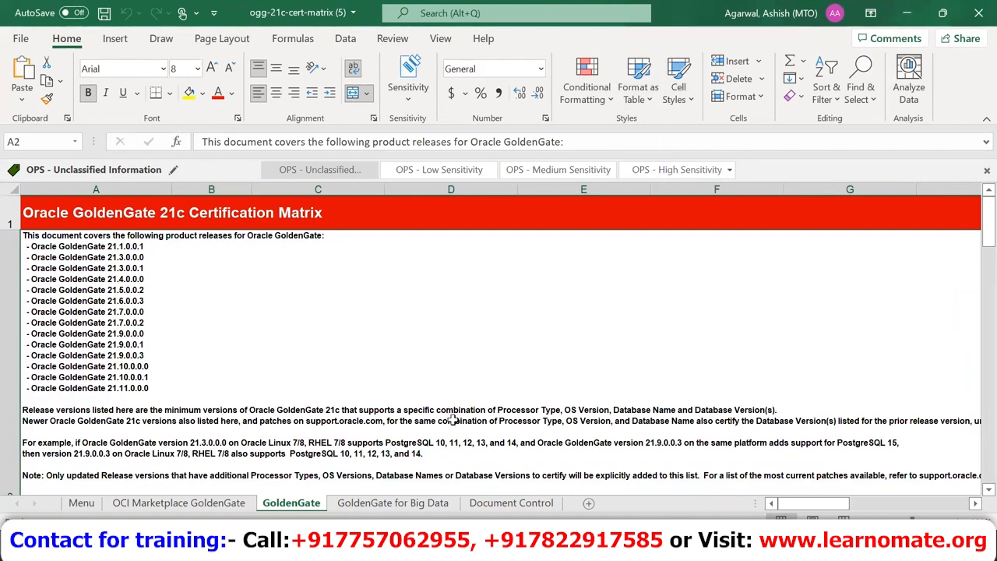
key("Down")
key("Down")
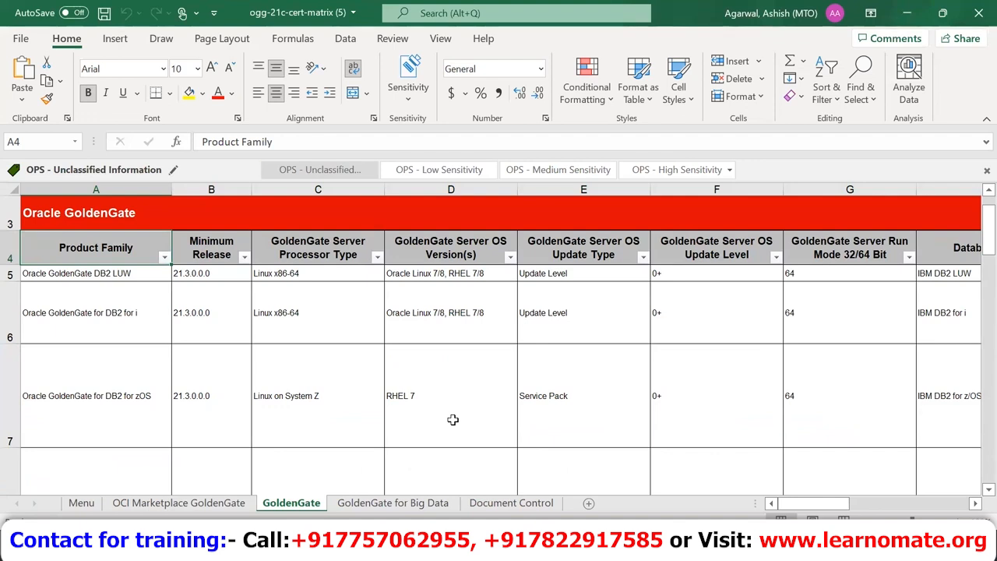
Step: Filter Product Family to show only Oracle GoldenGate for Oracle
left_click(164, 257)
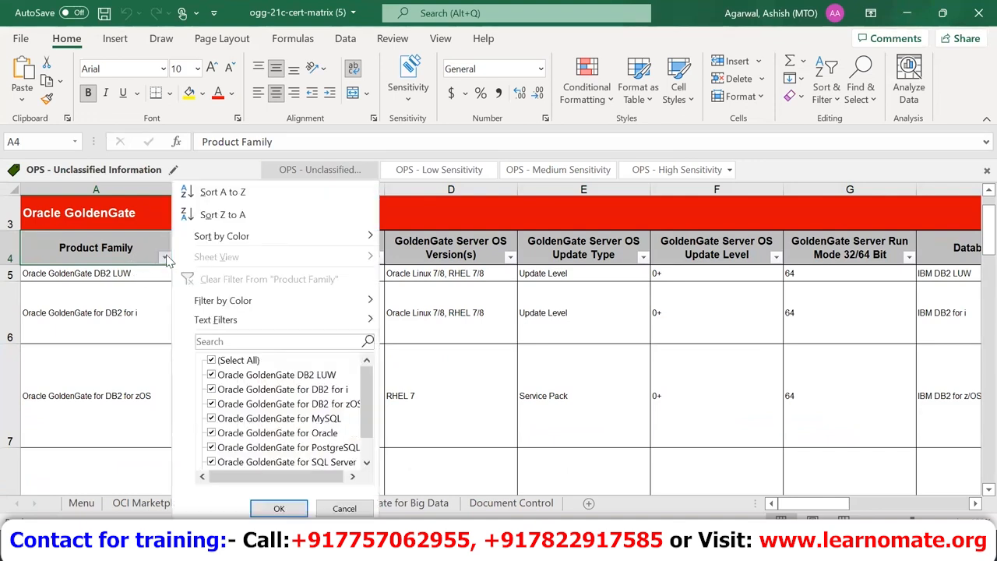
left_click(212, 360)
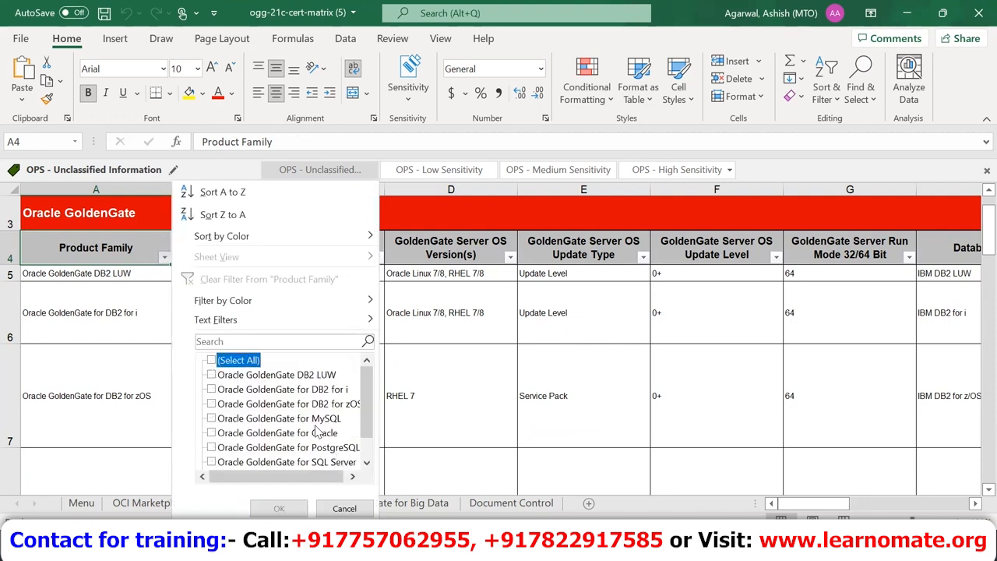
mouse_move(368, 400)
left_mouse_down()
mouse_move(373, 443)
mouse_move(363, 388)
left_mouse_up()
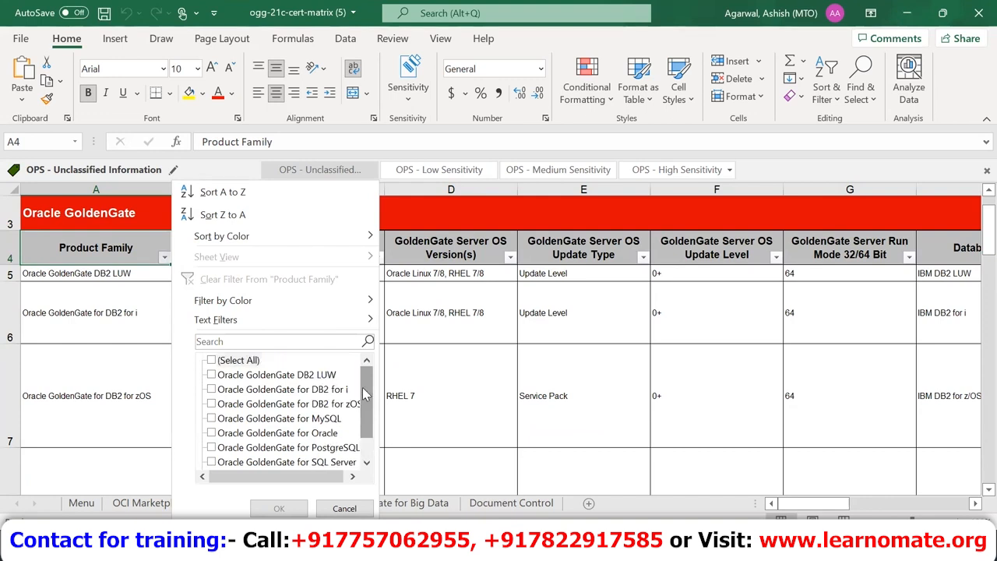
mouse_move(365, 395)
left_mouse_down()
mouse_move(368, 421)
mouse_move(374, 383)
mouse_move(387, 419)
mouse_move(378, 401)
left_mouse_up()
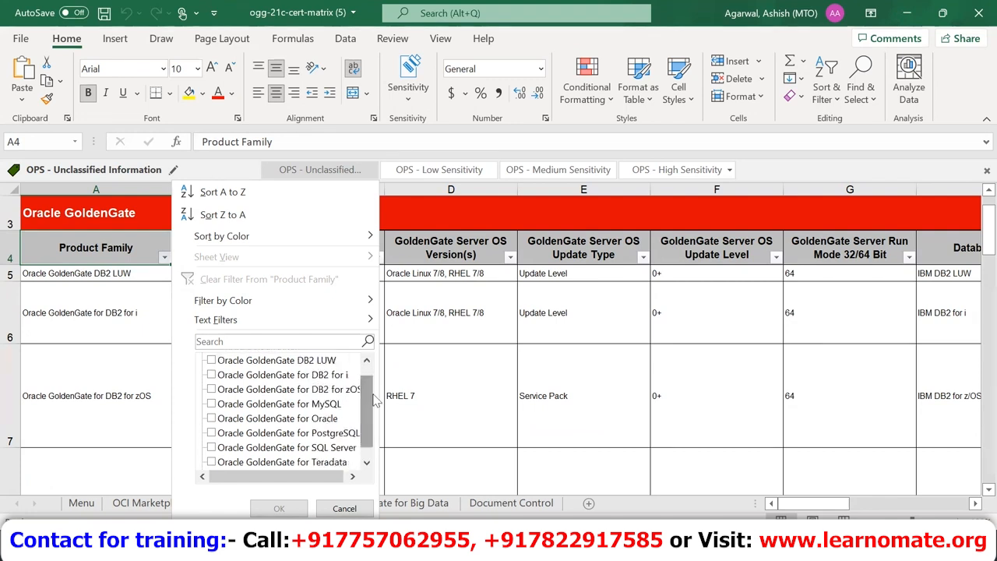
left_click(373, 460)
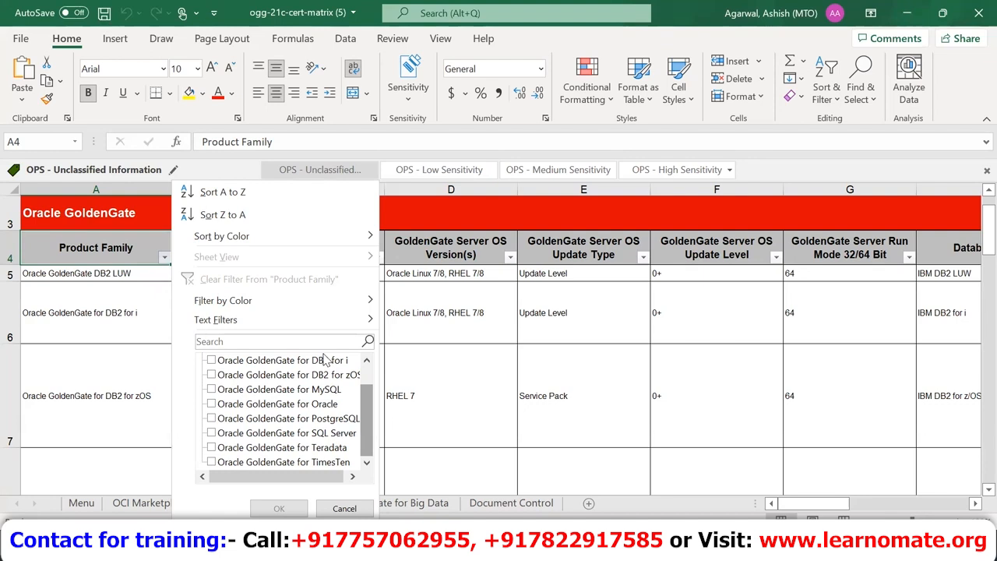
left_click(369, 370)
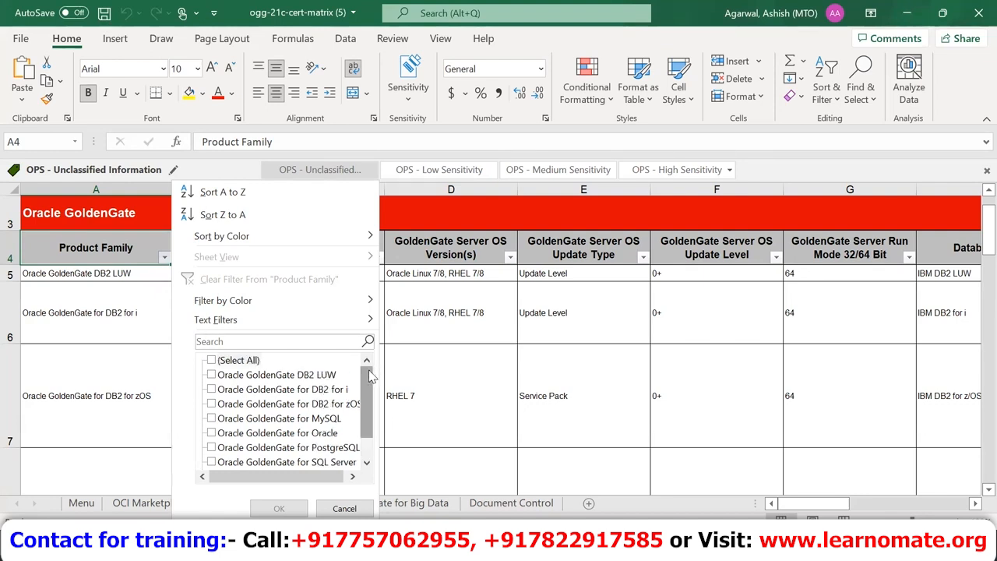
left_click(212, 433)
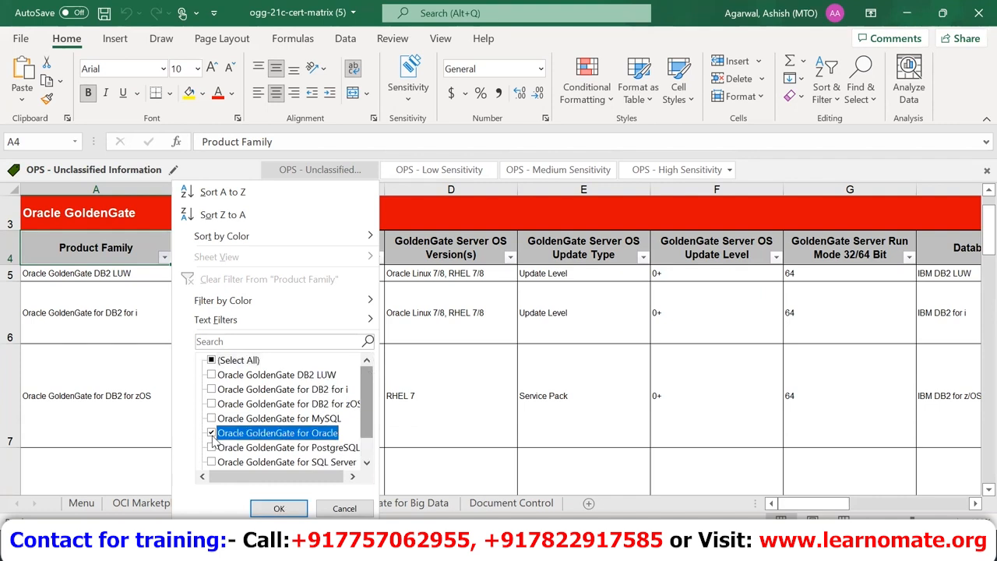
left_click(279, 506)
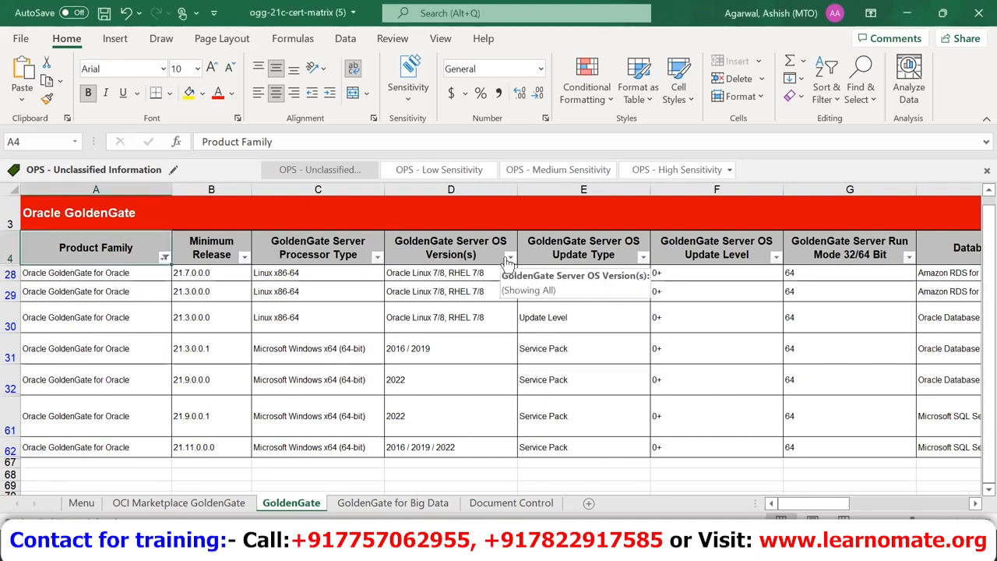
Step: Filter the OS version column to show only Oracle Linux 7/8, RHEL 7/8
left_click(507, 259)
left_click(336, 361)
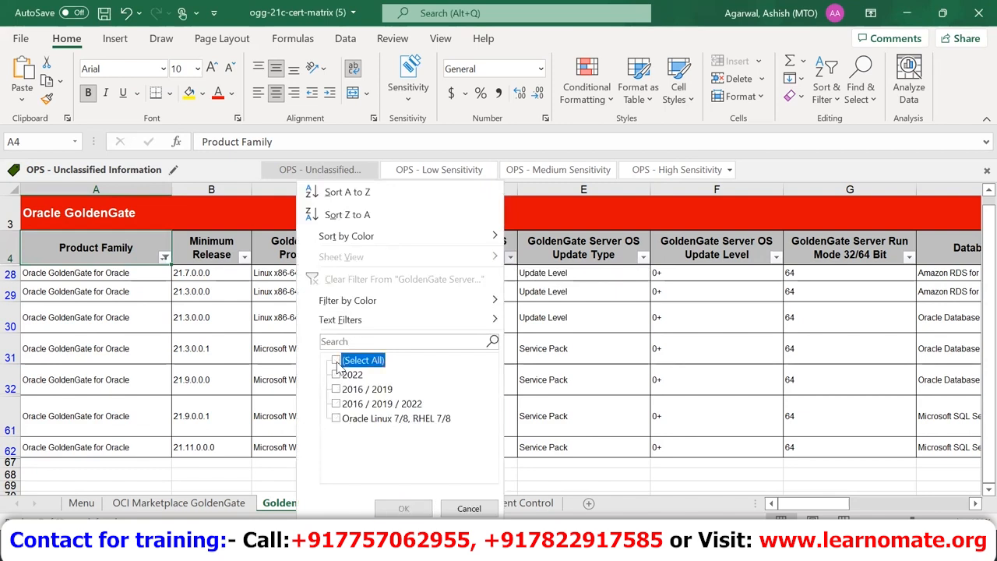
left_click(336, 418)
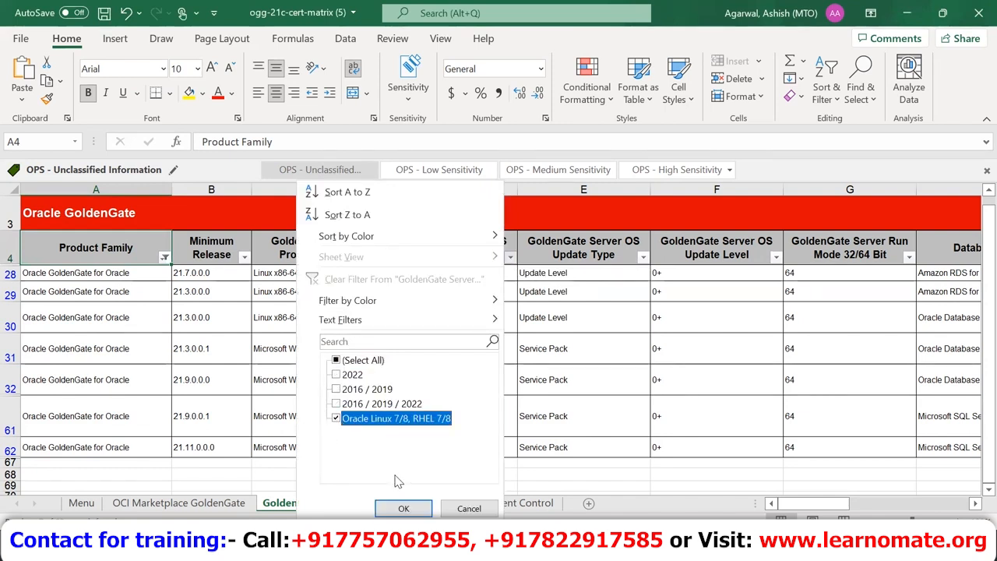
left_click(402, 509)
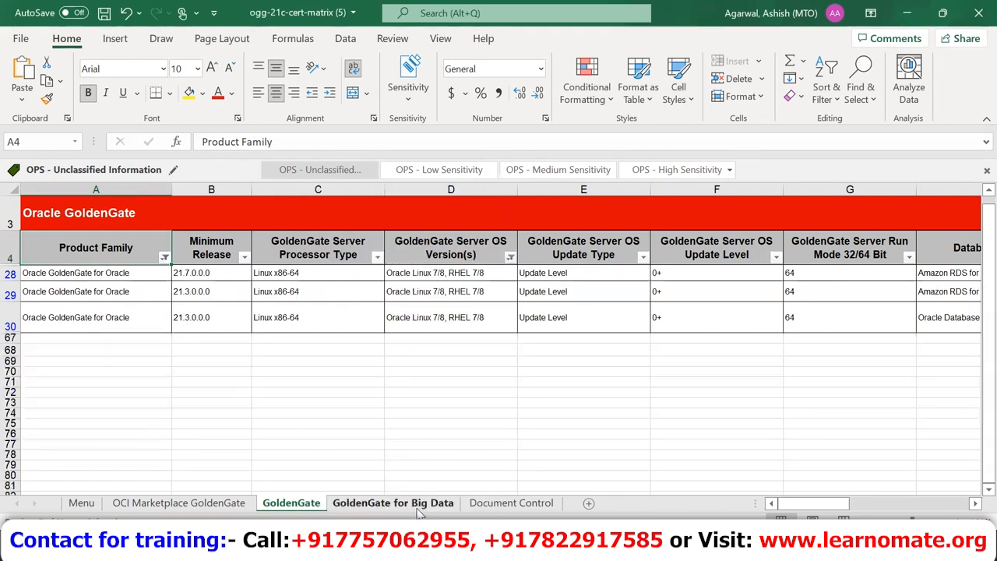
Step: Navigate across rows 28 and 30 to the supported database versions cell I30
left_click(120, 276)
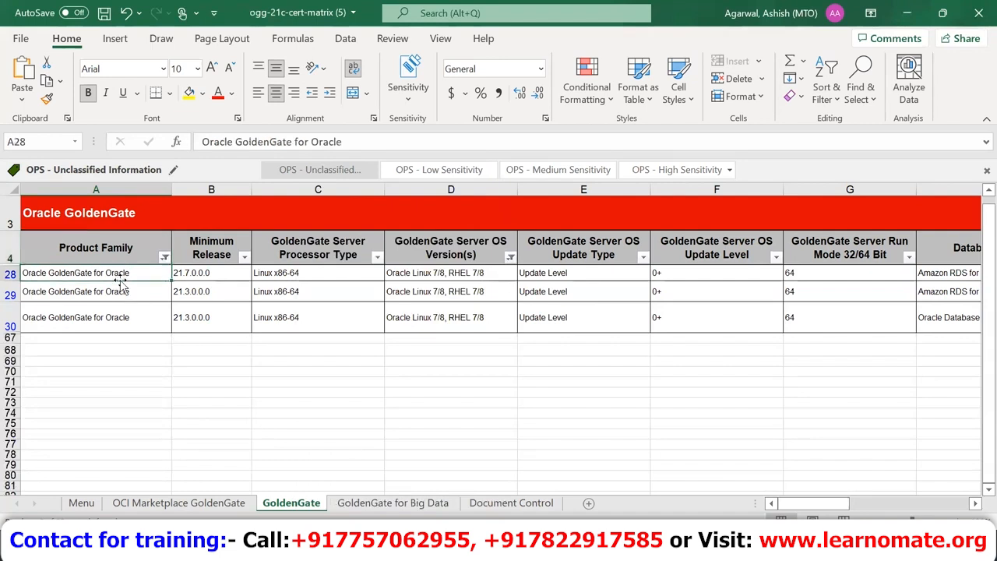
key("Right")
key("Right")
key("Right")
key("Right")
key("Right")
key("Right")
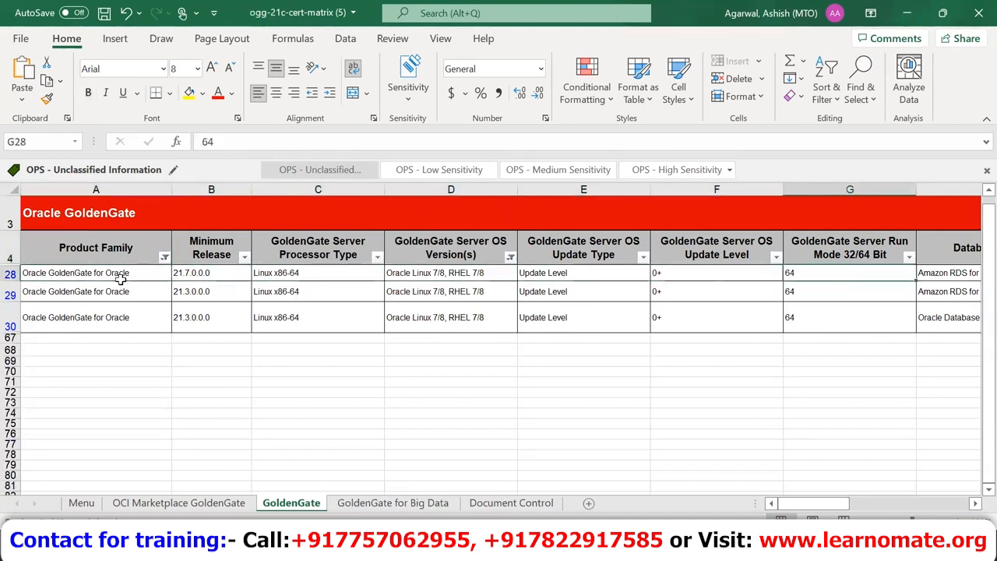
key("Right")
key("Right")
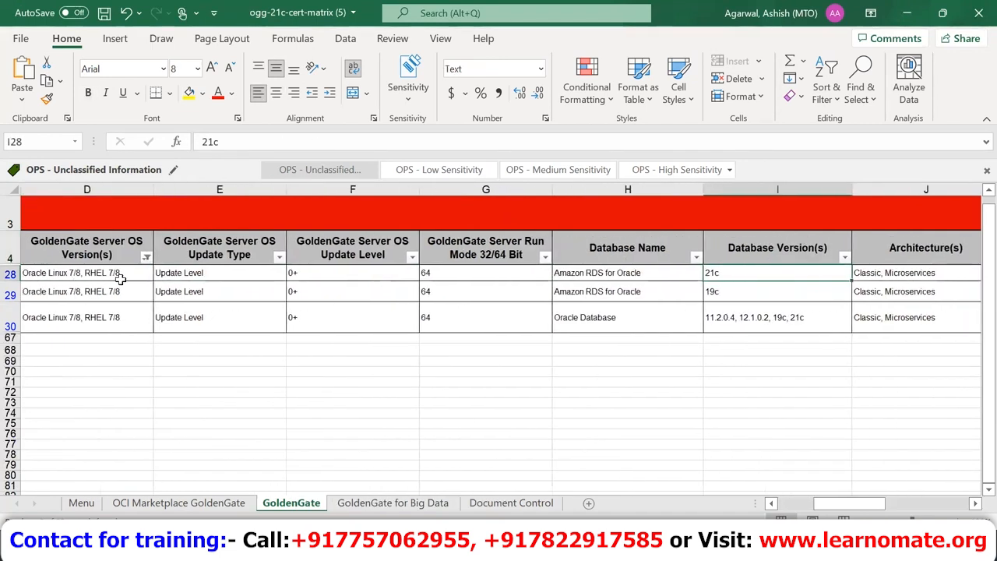
key("Left")
key("Left")
key("Left")
key("Left")
key("Left")
key("Left")
key("Left")
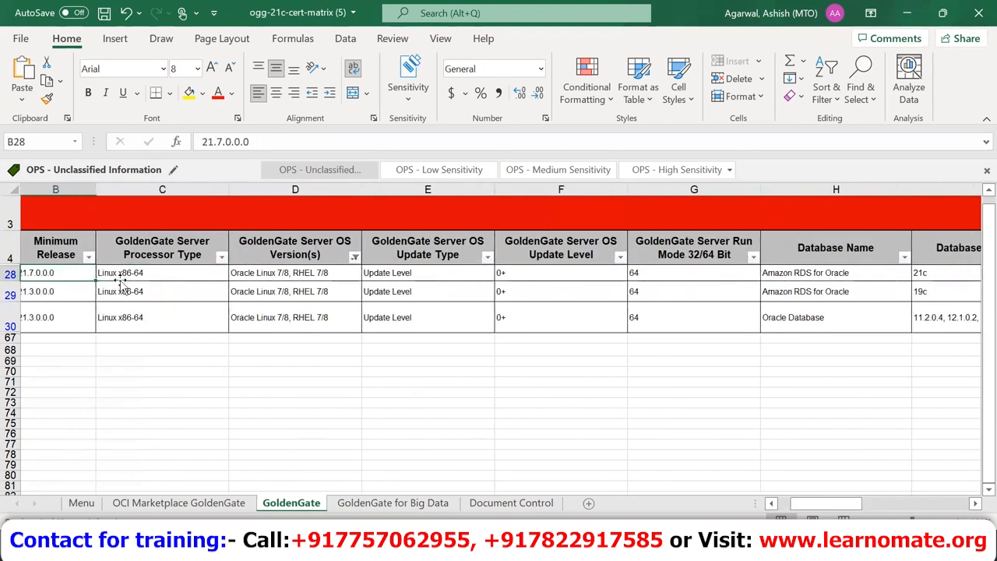
key("Left")
key("Right")
key("Down")
key("Down")
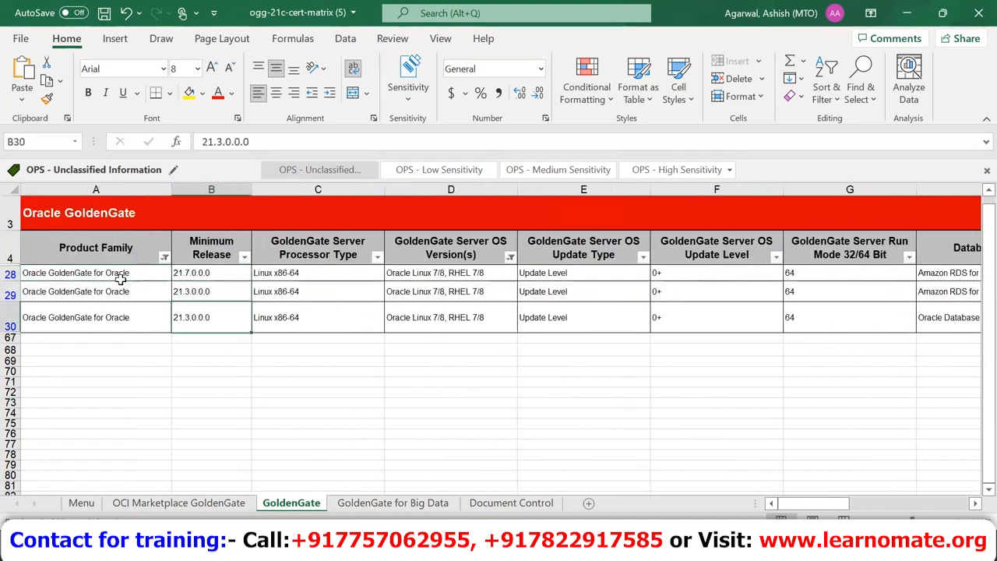
key("Right")
key("Right")
key("Right")
key("Right")
key("Right")
key("Right")
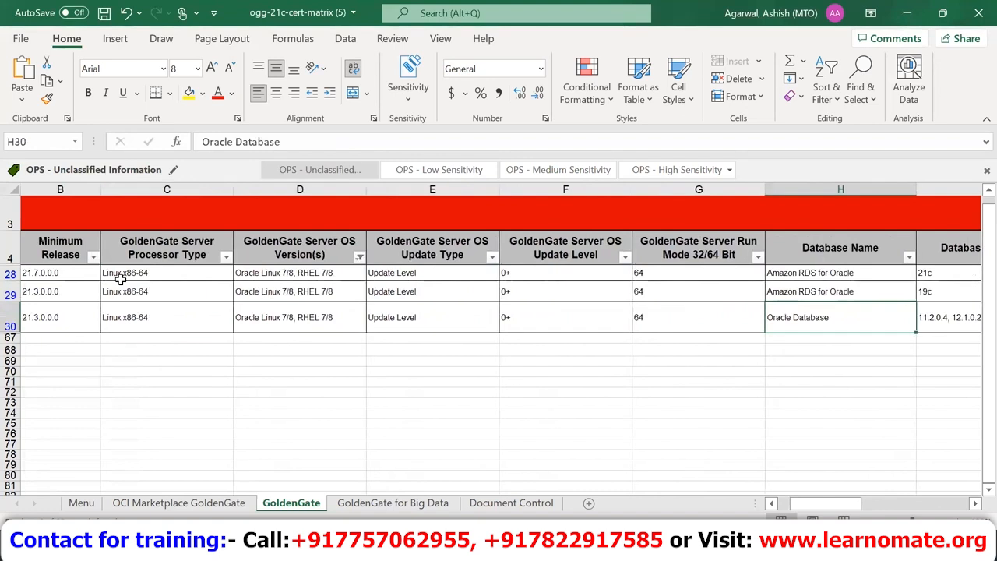
key("Right")
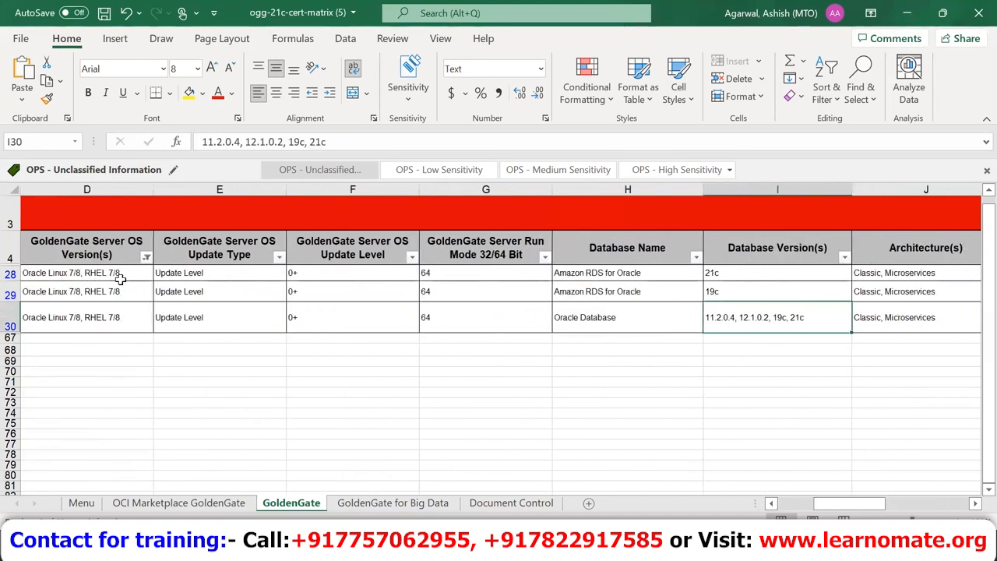
Step: Open I30 and select its database versions text (11.2.0.4, 12.1.0.2, 19c, 21c)
double_click(814, 317)
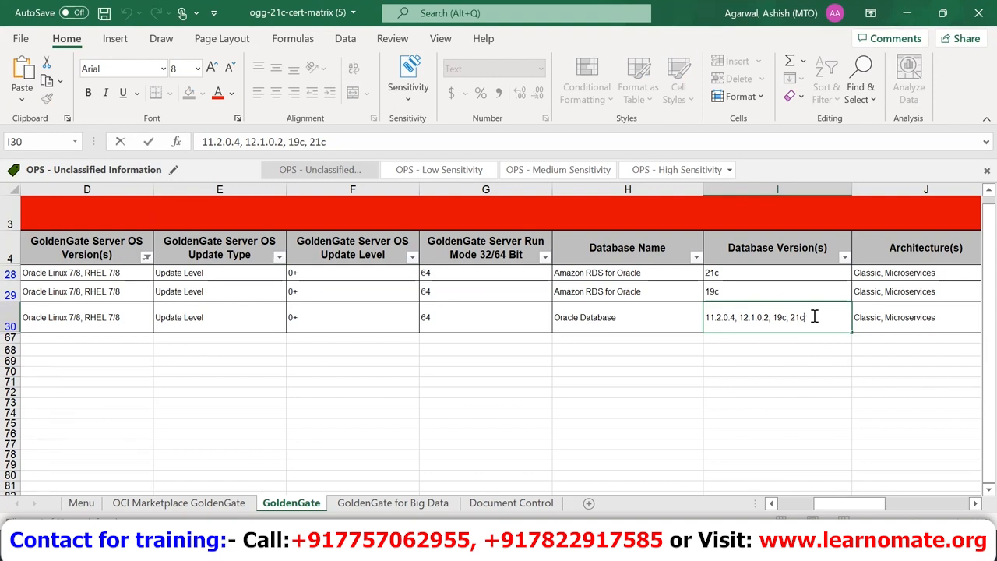
left_click_drag(814, 316, 688, 336)
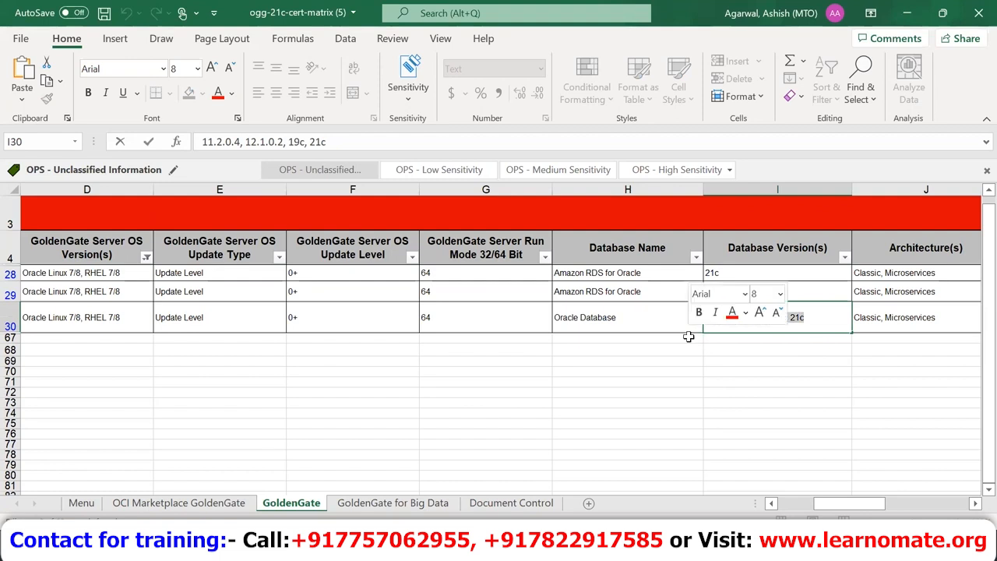
left_click(818, 316)
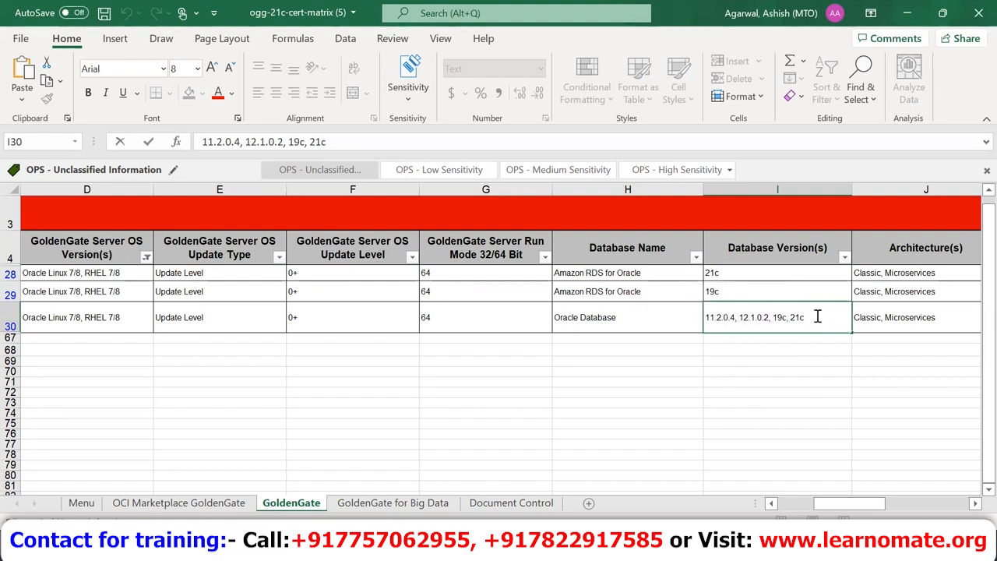
mouse_move(557, 553)
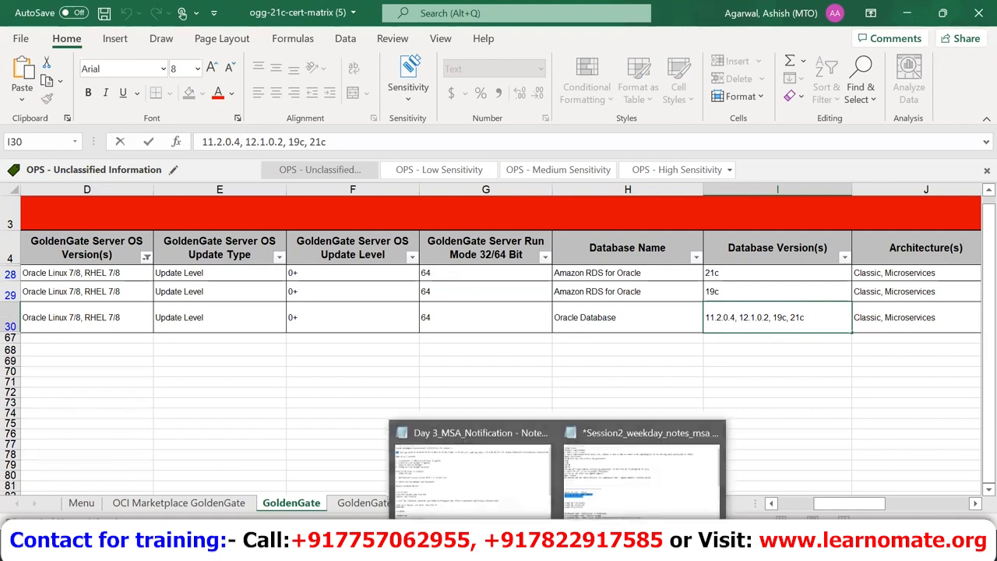
left_click(635, 475)
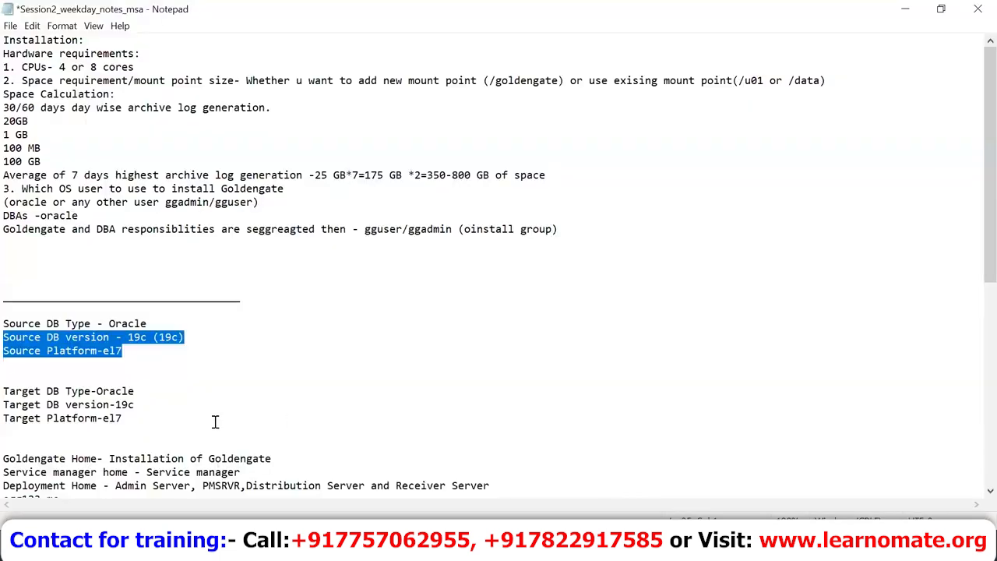
left_click(193, 347)
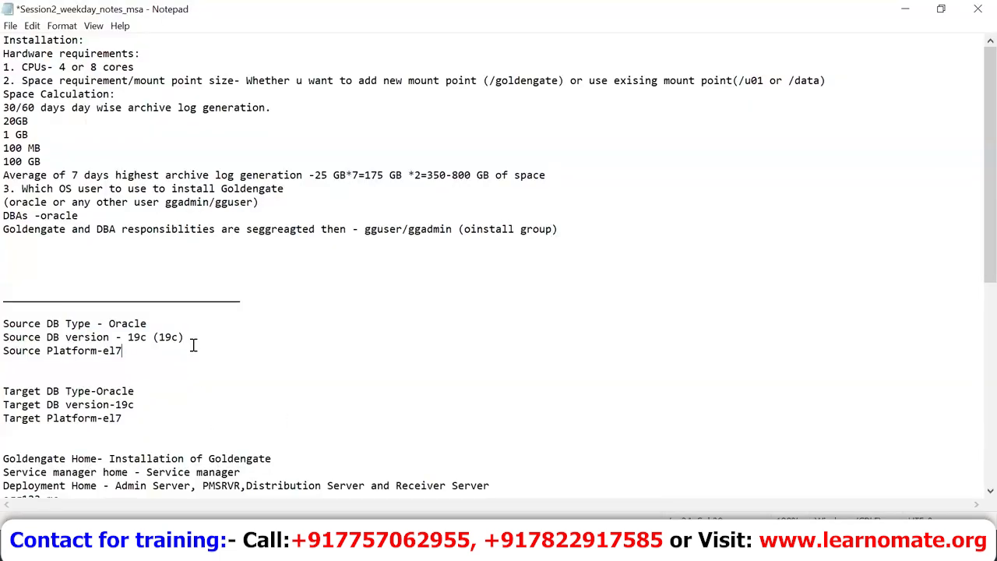
left_click(139, 347)
key("alt+Tab")
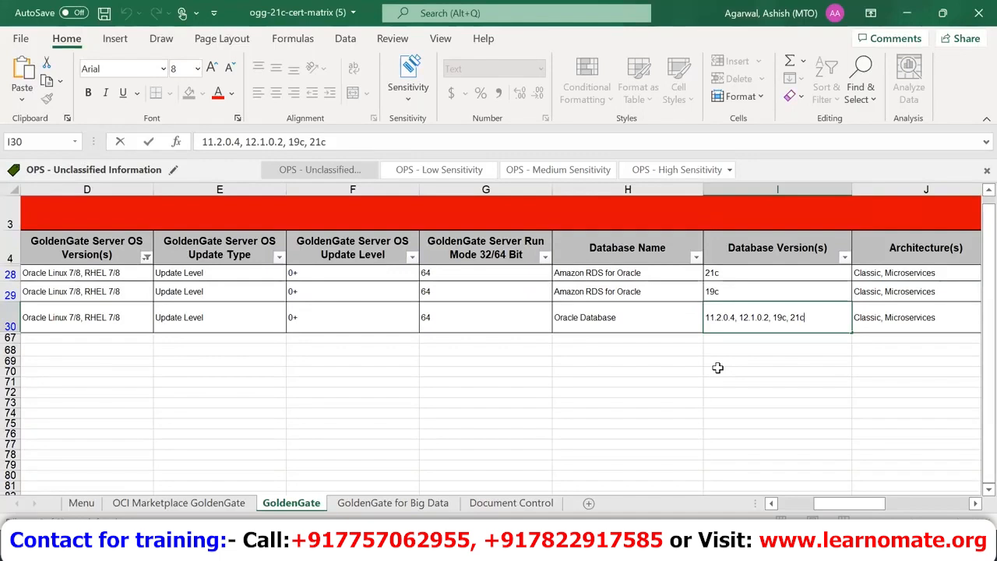
Step: Commit the I30 entry and step along row 30 from Minimum Release to database versions
left_click(835, 395)
key("Up")
key("Up")
key("Up")
key("Up")
key("Up")
key("Up")
key("Left")
key("Left")
key("Left")
key("Left")
key("Left")
key("Left")
key("Left")
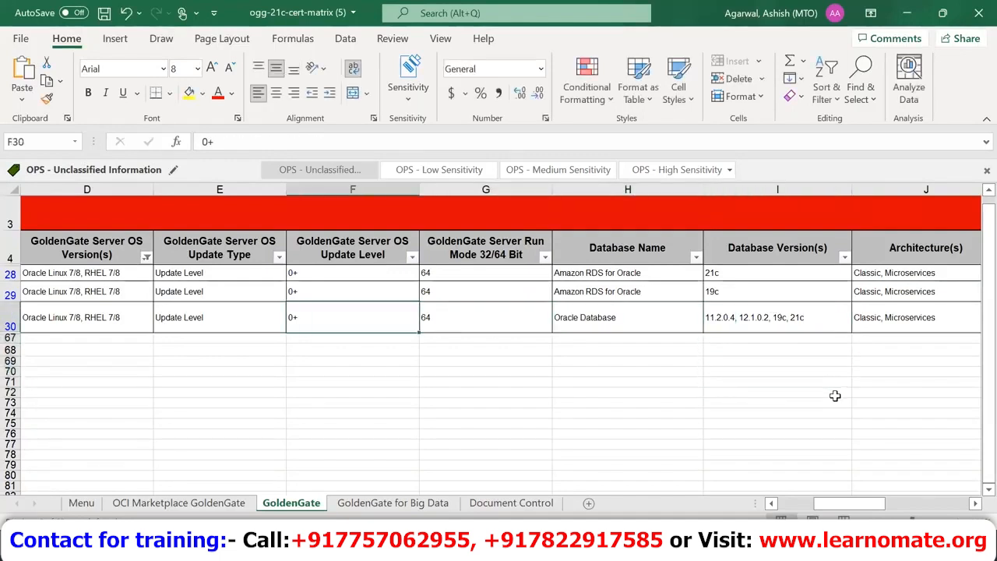
key("Left")
key("Right")
key("Right")
key("Right")
key("Right")
key("Right")
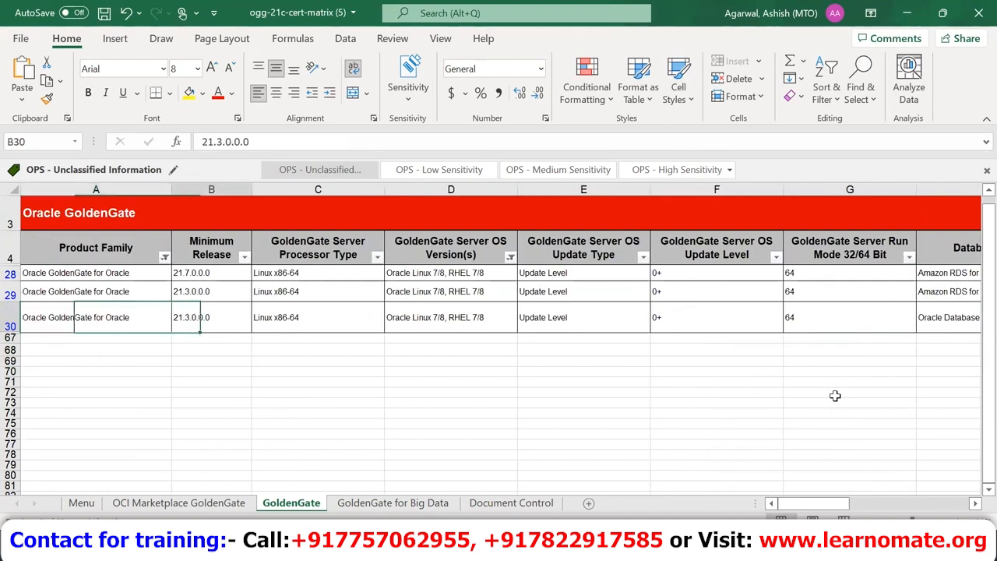
key("Right")
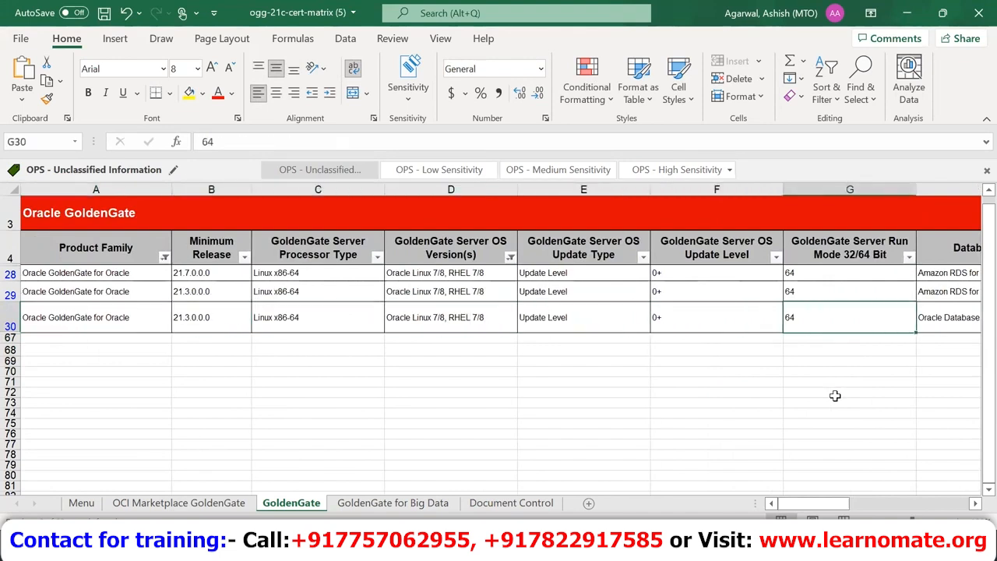
key("Right")
key("Right")
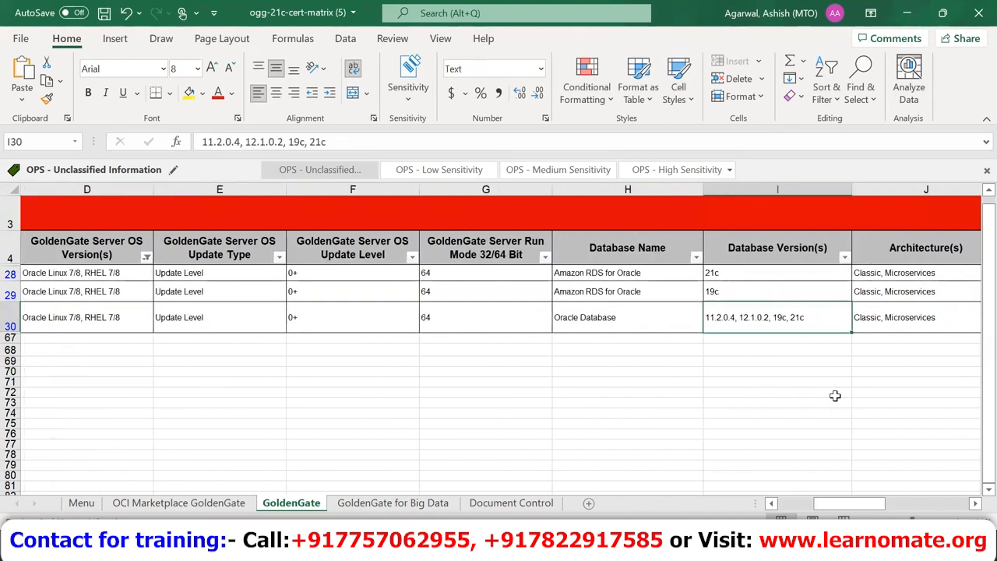
key("Left")
key("Left")
key("Left")
key("Left")
key("Left")
key("Left")
key("Left")
key("Left")
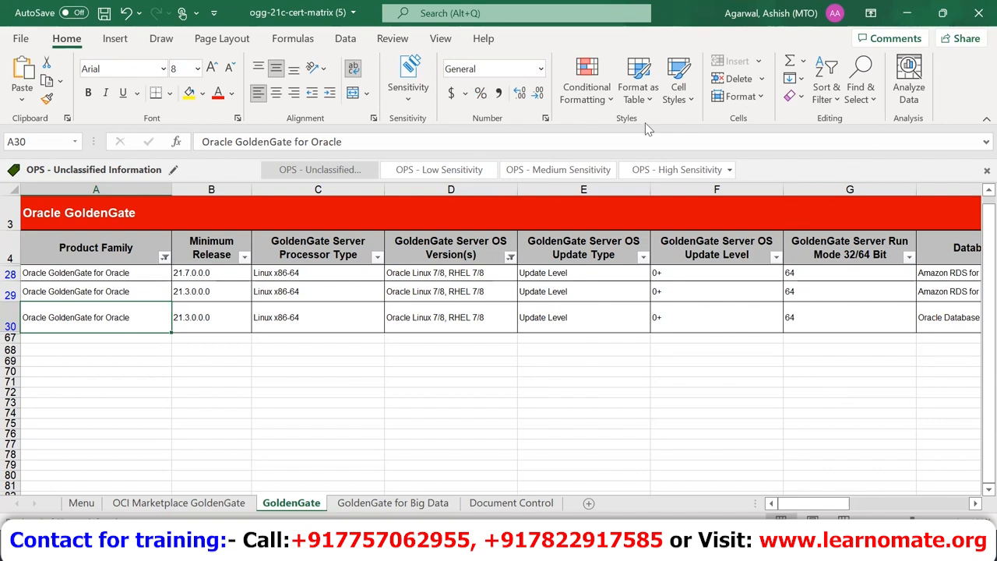
Step: Recheck row 30's Minimum Release 21.3.0.0.0, then return to Opera's certification page
left_click(201, 317)
key("Right")
key("Right")
key("Right")
key("Right")
key("Right")
key("Right")
key("Right")
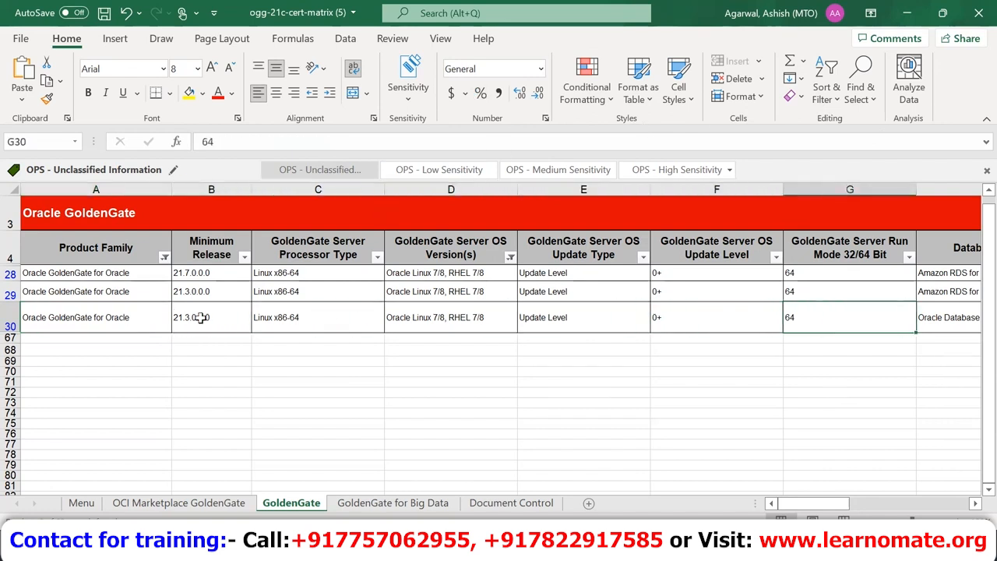
key("Left")
key("Left")
key("Left")
key("Left")
key("Left")
key("Left")
key("Left")
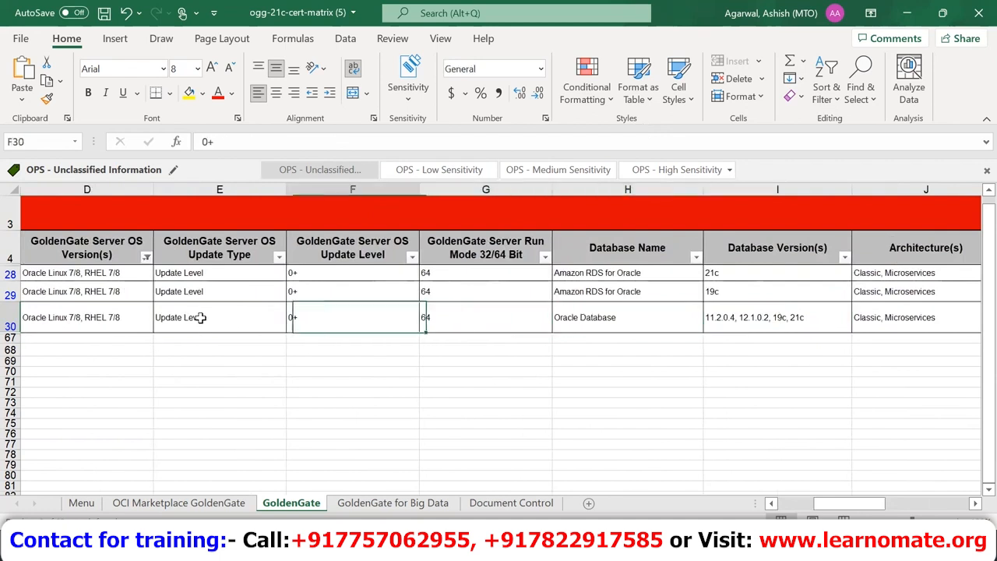
key("Left")
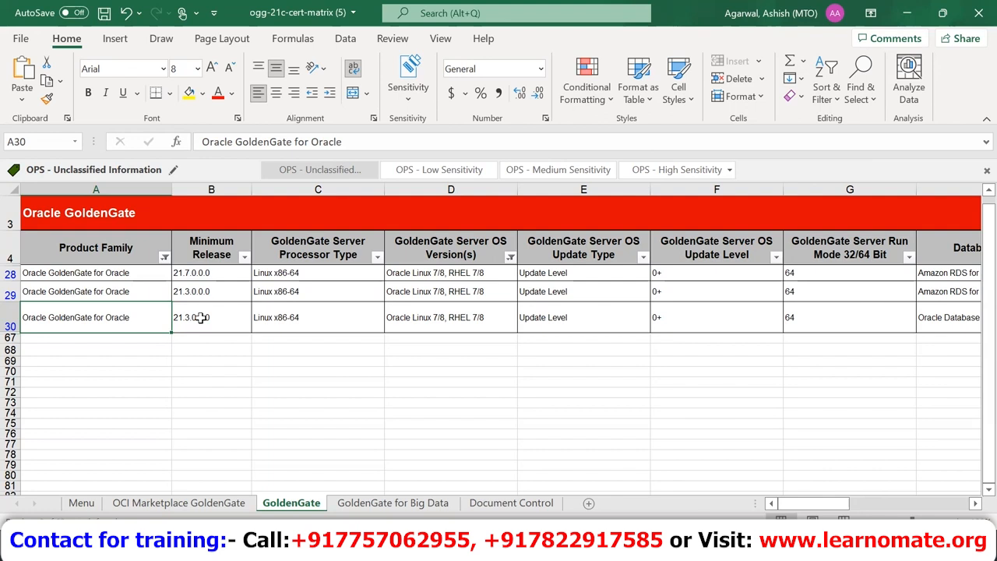
key("alt+Tab")
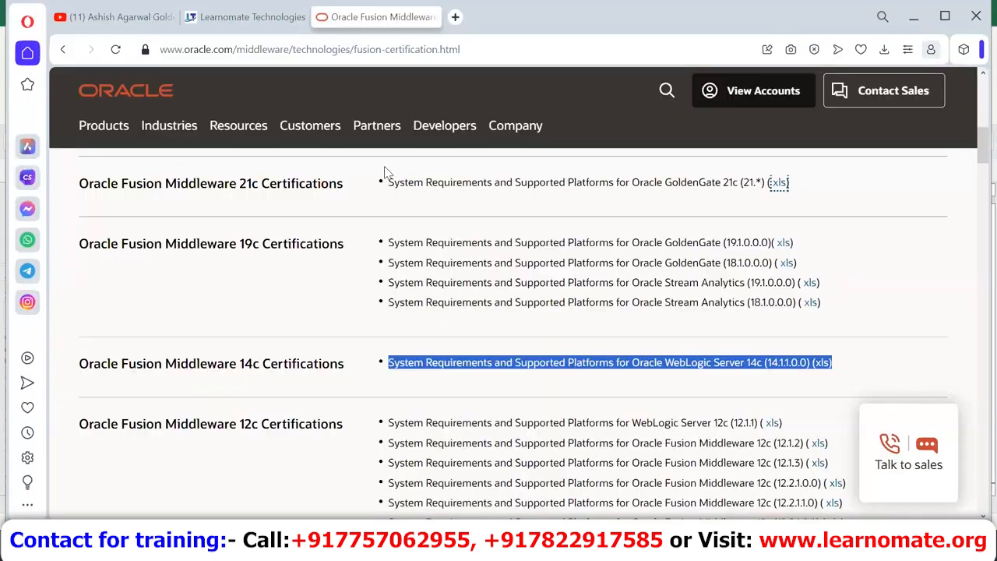
Step: Search 'download oracle goldengate 21c' in a new tab and open the Oracle GoldenGate Downloads page
key("ctrl+t")
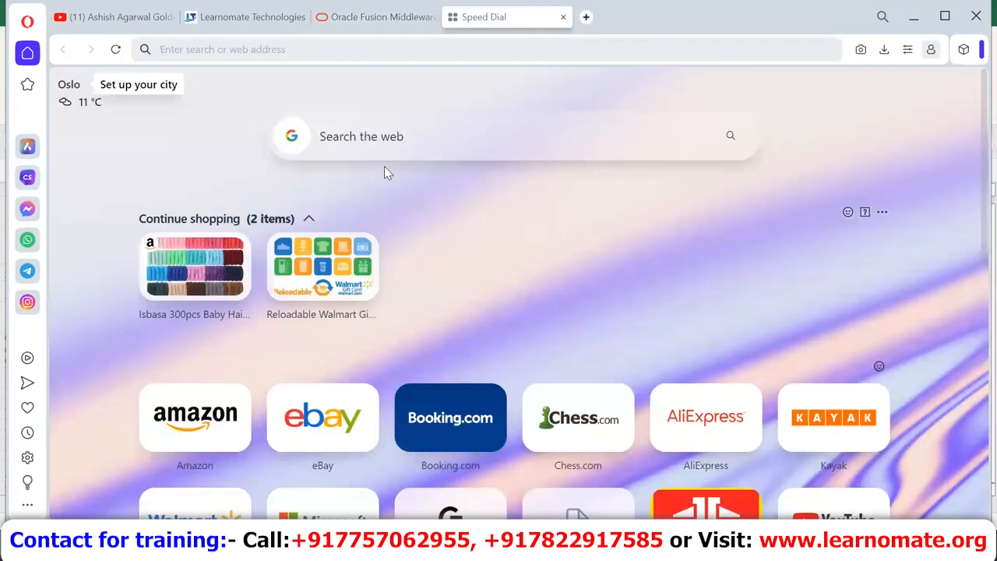
type("download ")
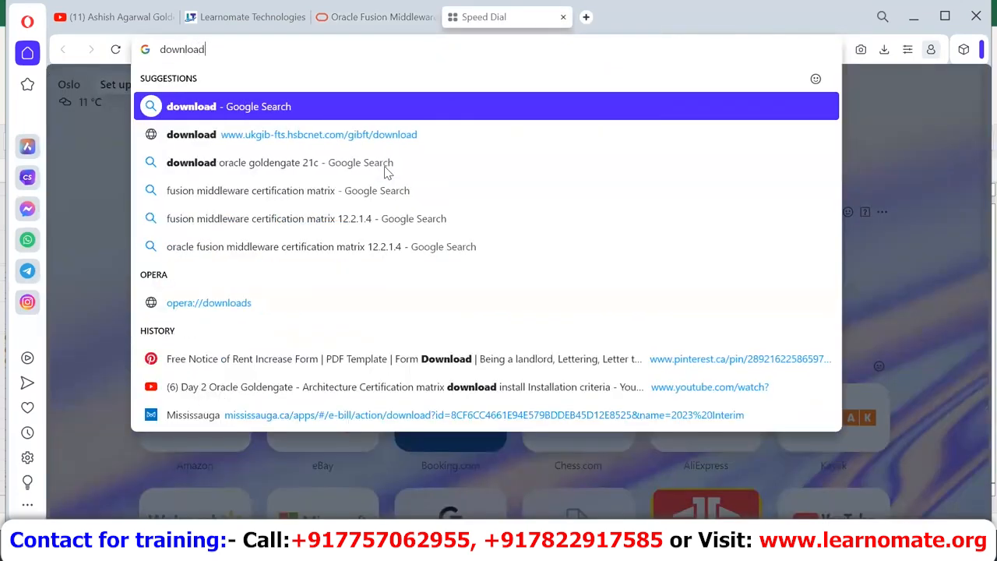
type("oracle")
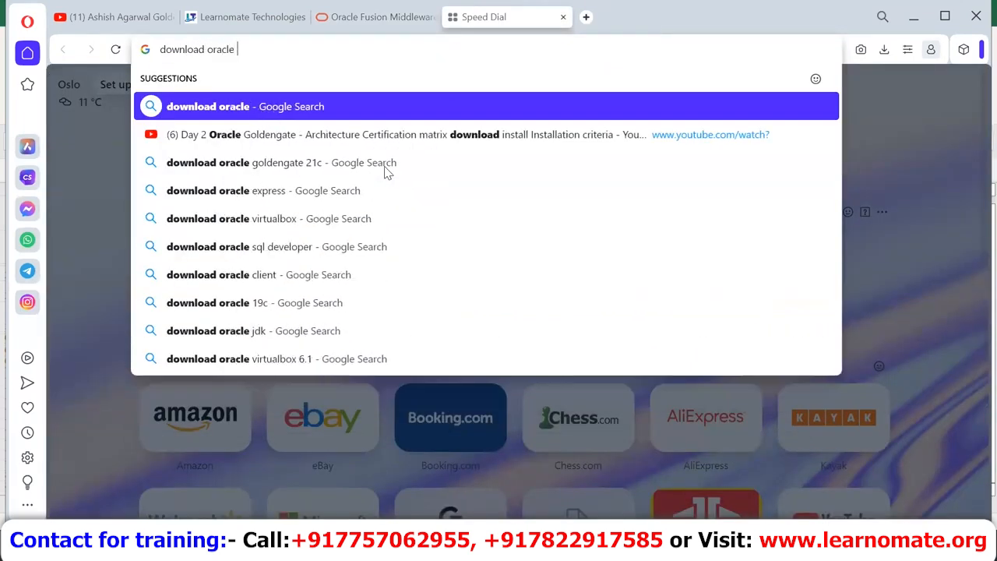
key("Down")
key("Down")
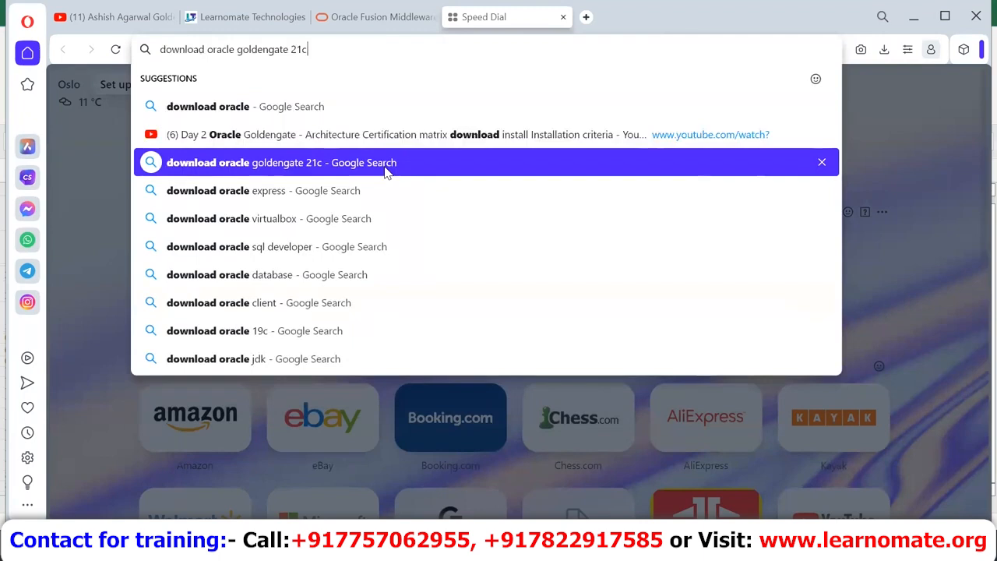
key("Return")
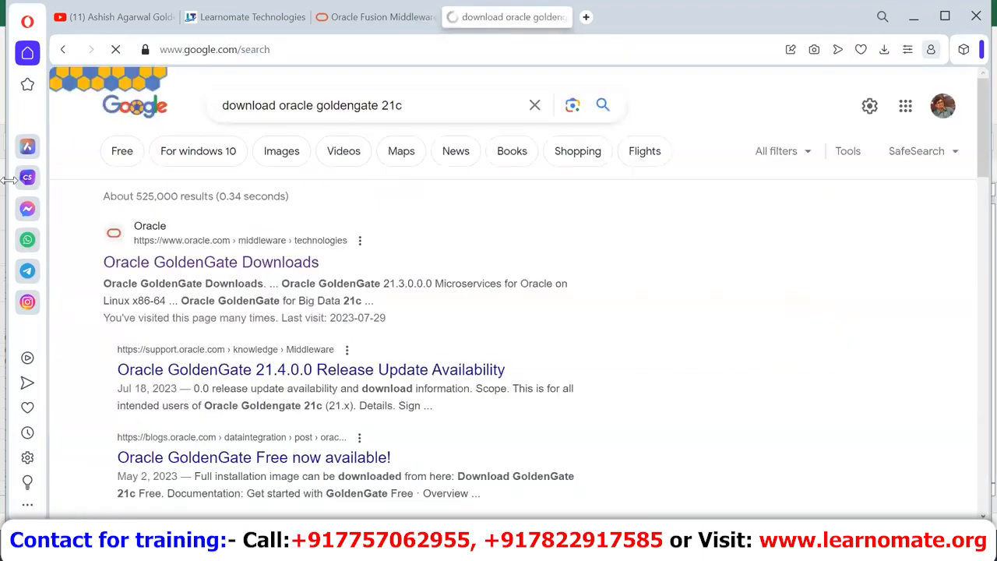
left_click(300, 269)
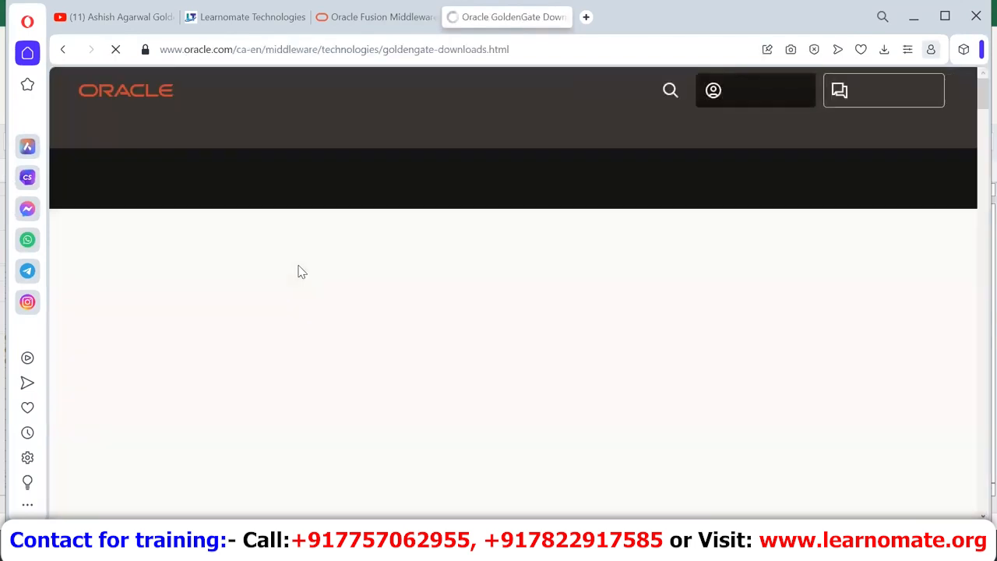
Step: Scroll down to the Oracle GoldenGate 21.3.0.0 download links
double_click(321, 272)
scroll(321, 269, "down", 2)
scroll(321, 269, "down", 3)
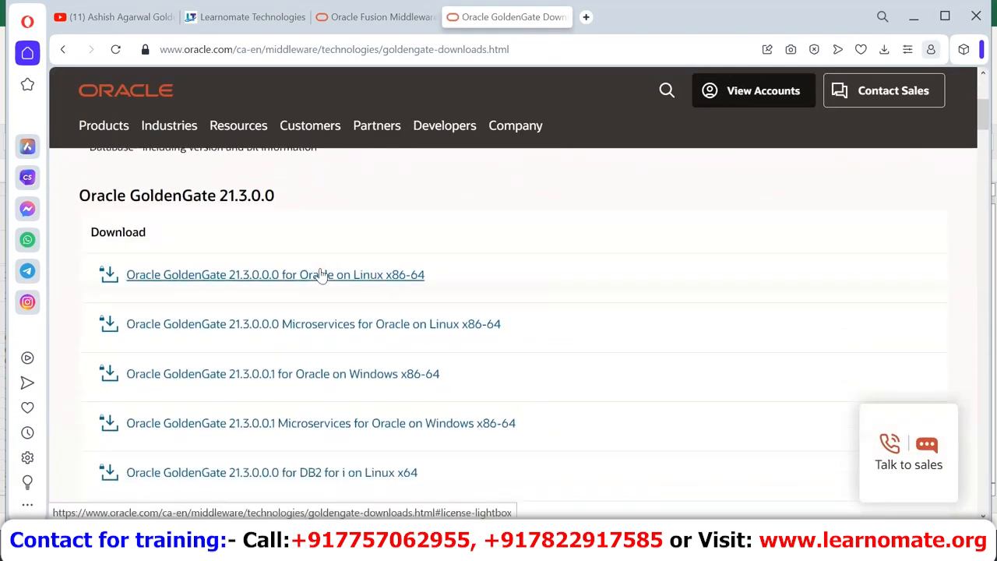
scroll(321, 274, "down", 1)
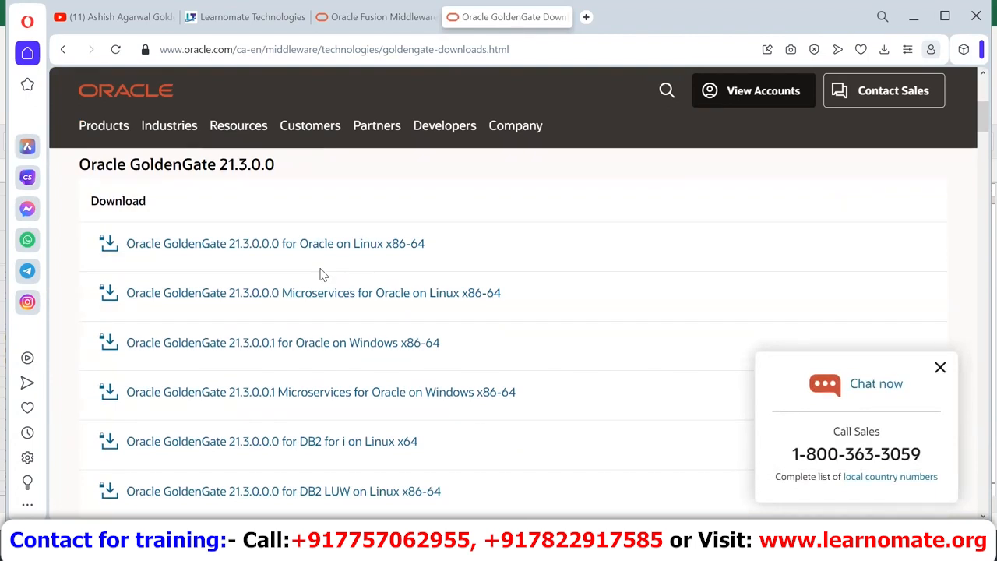
triple_click(475, 253)
left_click(477, 253)
Step: Highlight the Oracle on Linux, Microservices for Oracle on Linux and Windows x86-64 download lines
triple_click(218, 262)
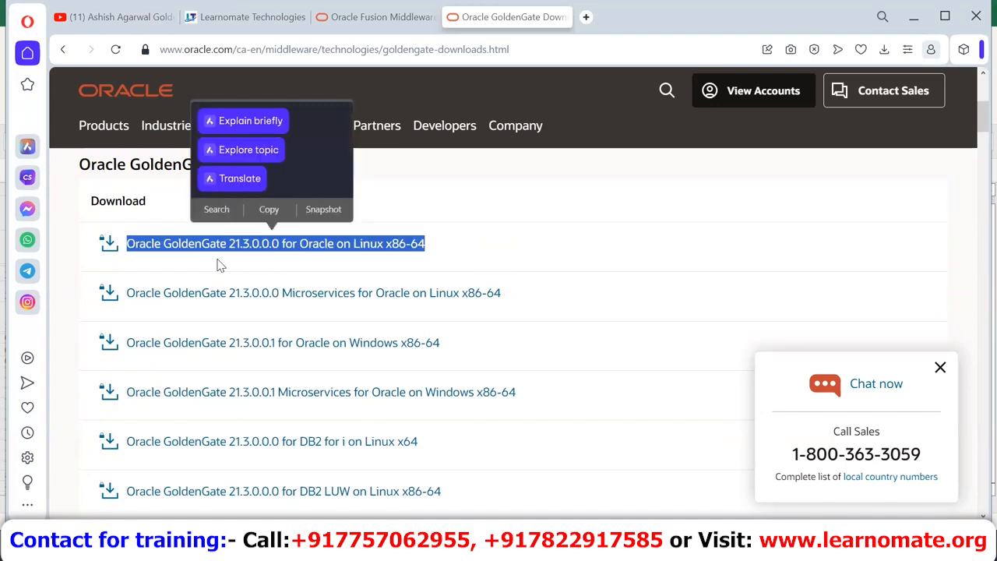
left_click(218, 265)
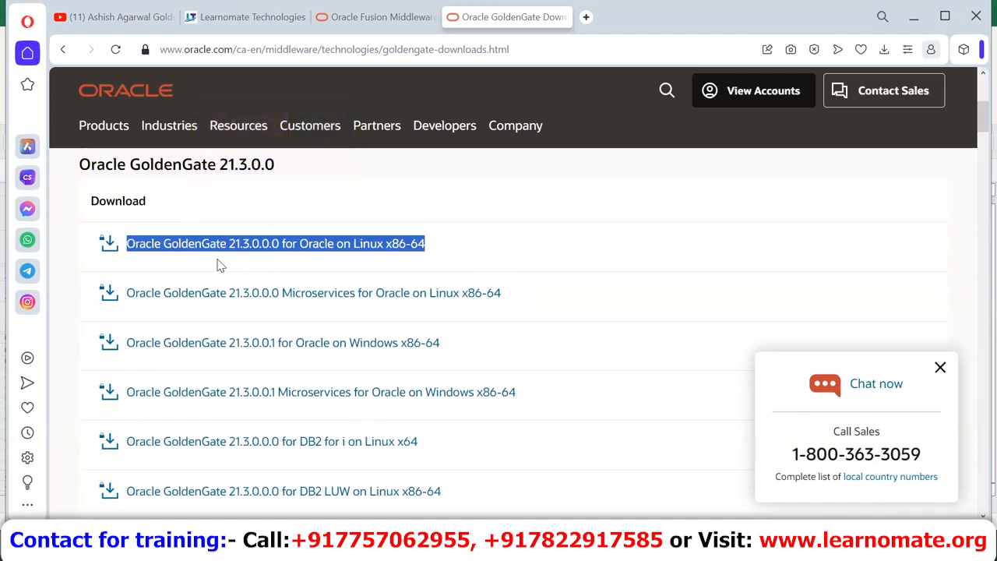
triple_click(524, 309)
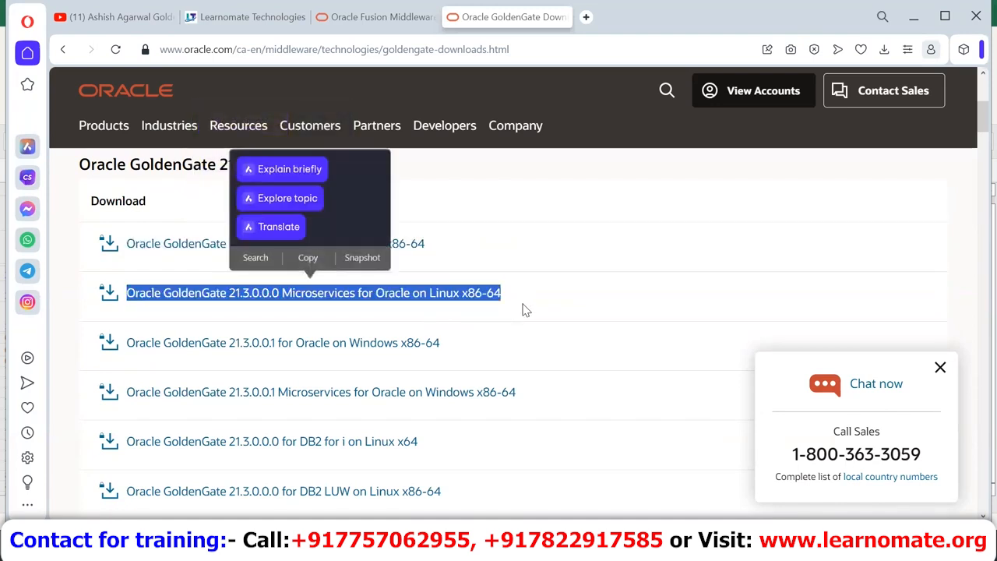
left_click(526, 310)
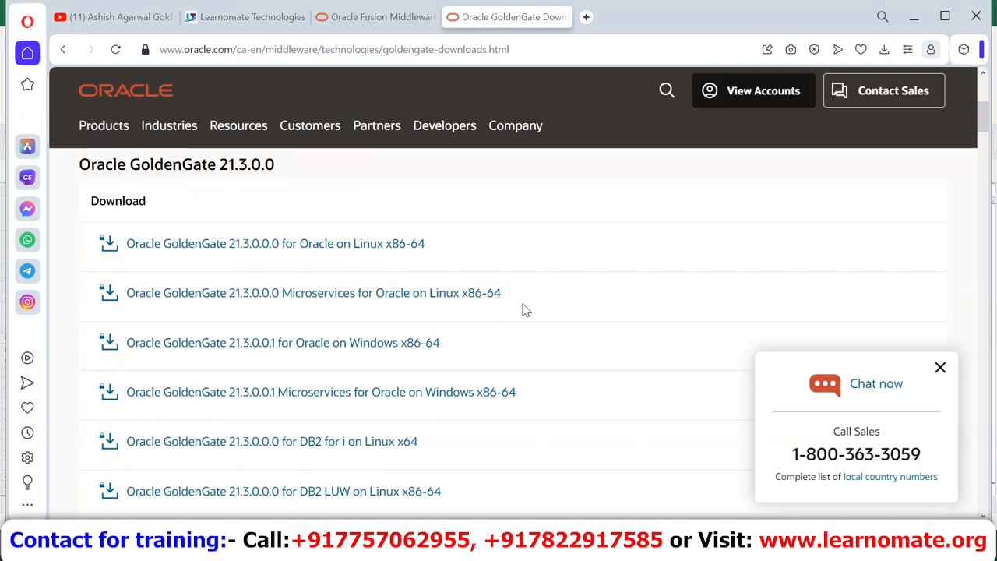
triple_click(510, 344)
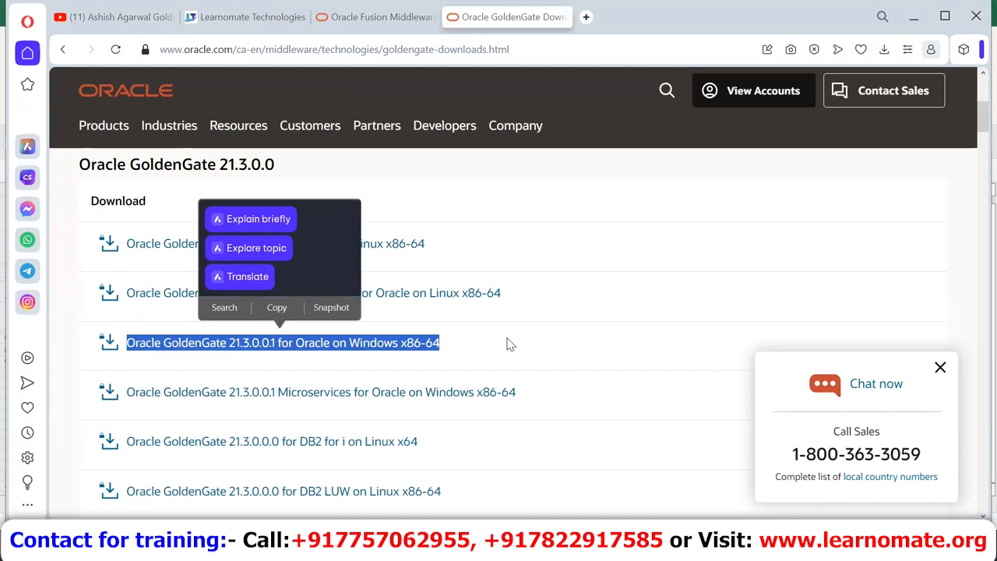
Step: Highlight the DB2 LUW, Db2 for z/OS, MySQL-compatible and PostgreSQL download lines further down
scroll(508, 344, "down", 4)
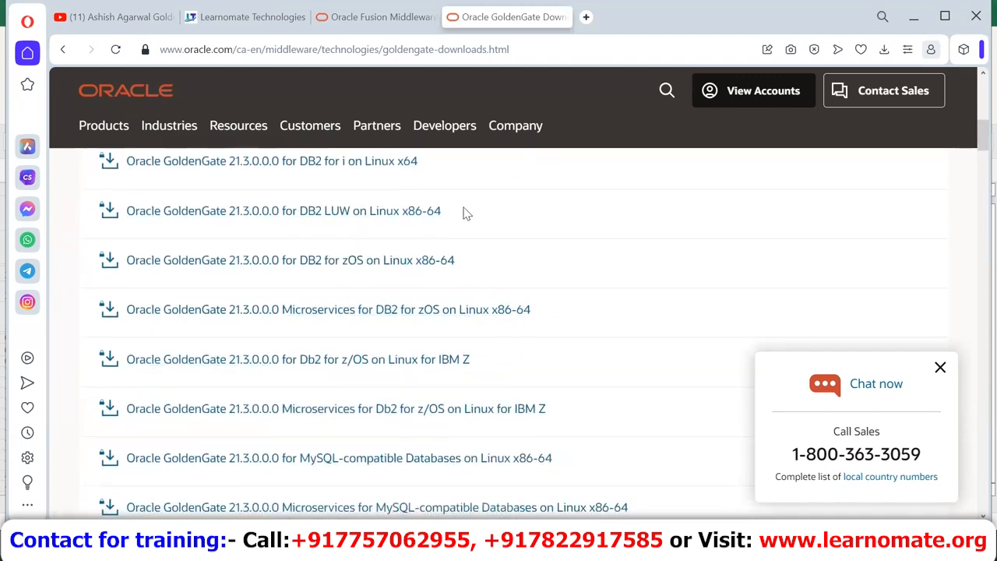
triple_click(465, 212)
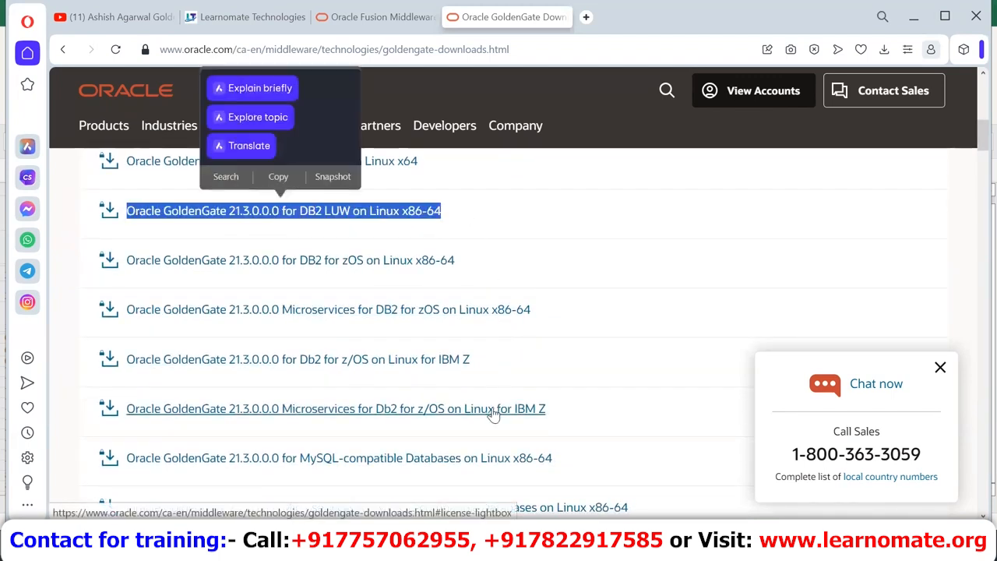
triple_click(495, 368)
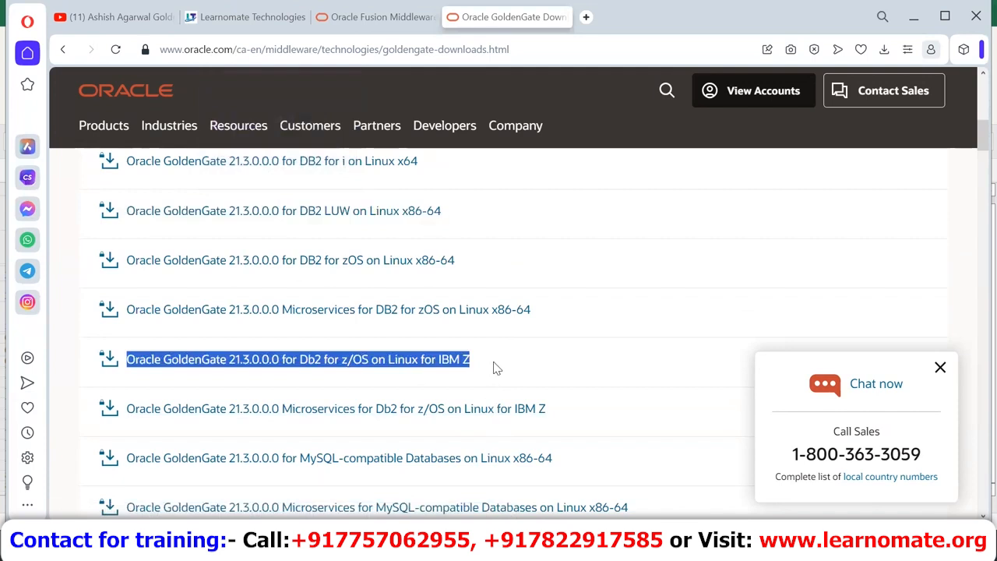
left_click(496, 368)
scroll(496, 367, "down", 2)
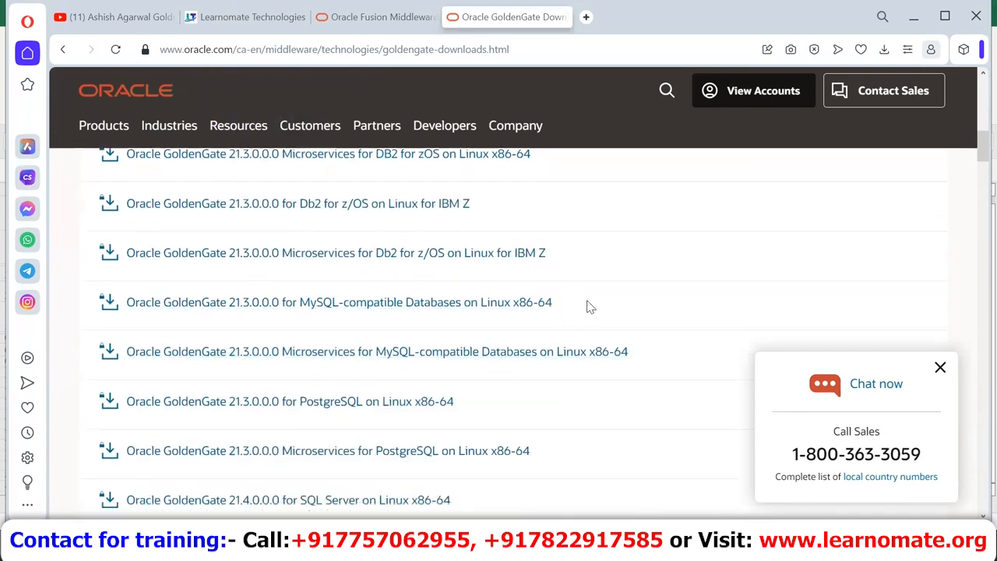
triple_click(590, 307)
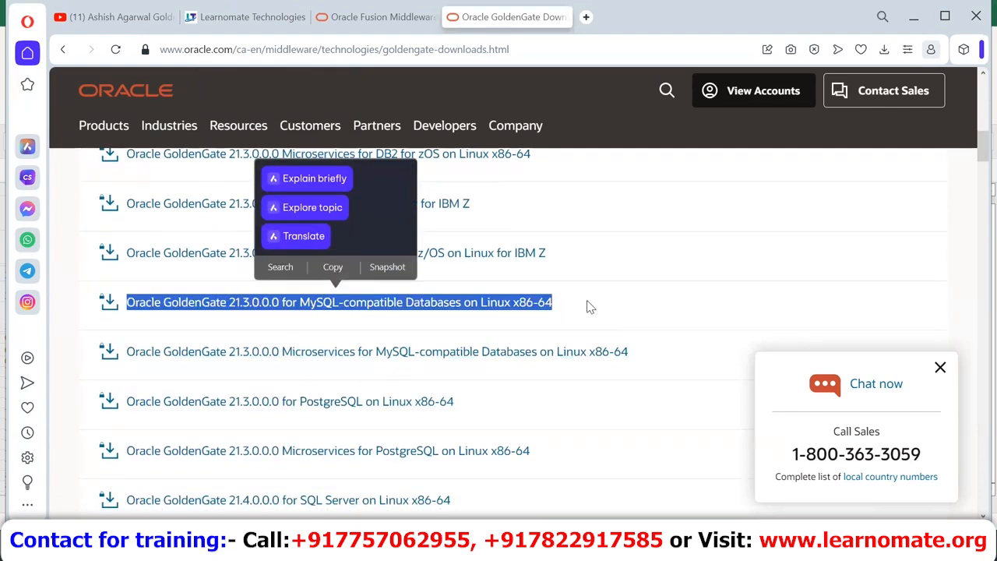
triple_click(600, 411)
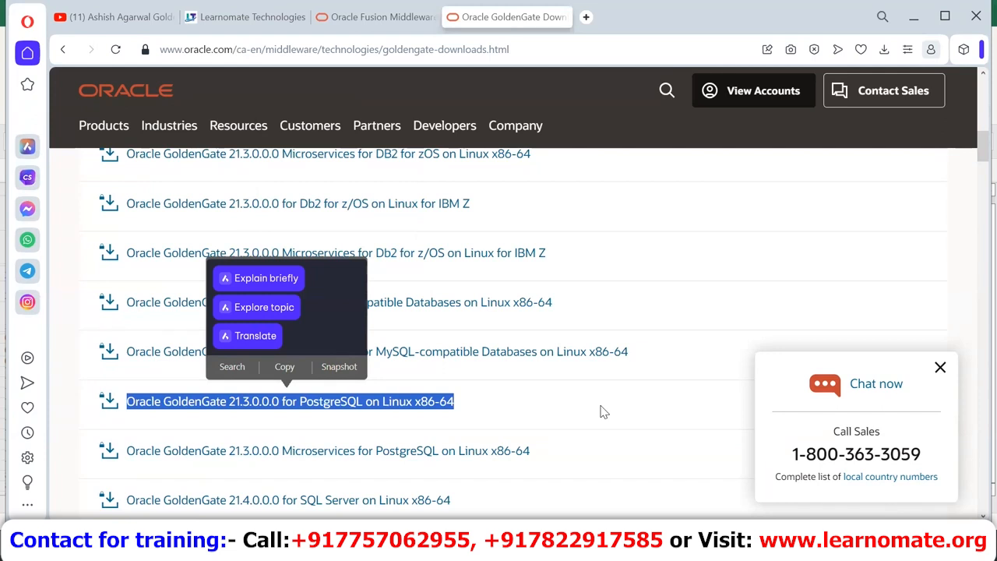
Step: Scroll to the end of the list and back up to the 21.3.0.0 Oracle on Linux entries
scroll(600, 410, "down", 4)
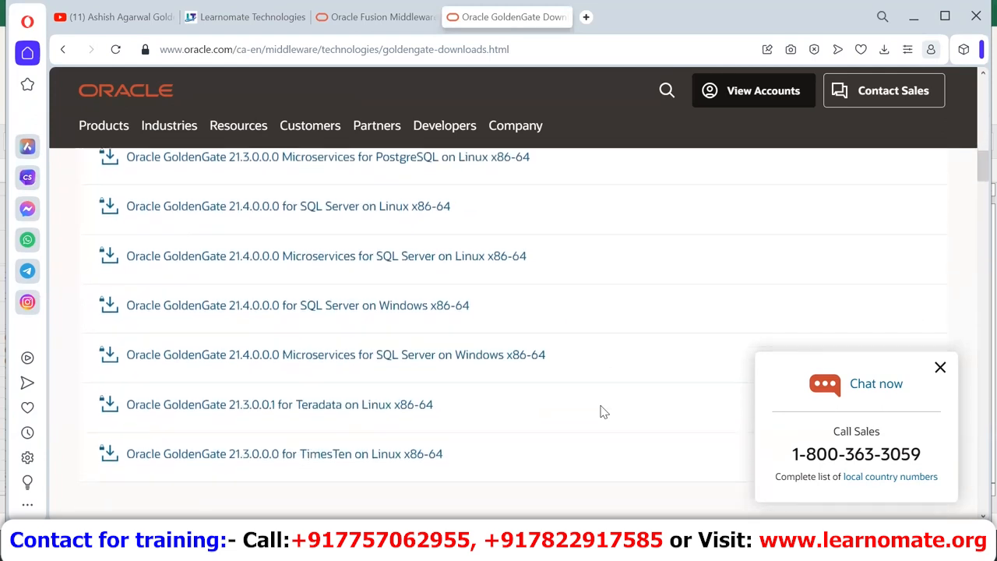
scroll(600, 410, "down", 1)
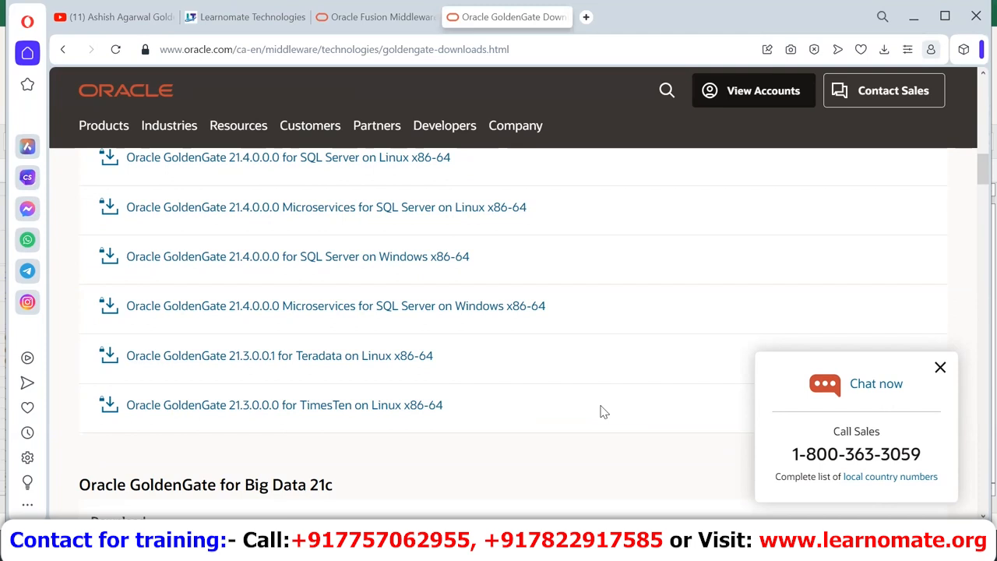
scroll(603, 411, "up", 5)
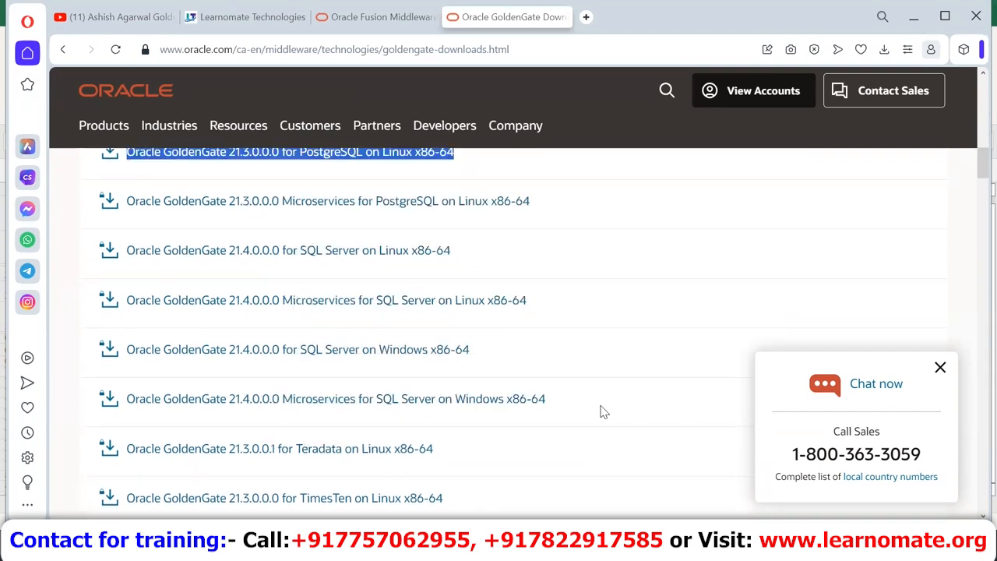
scroll(601, 412, "up", 5)
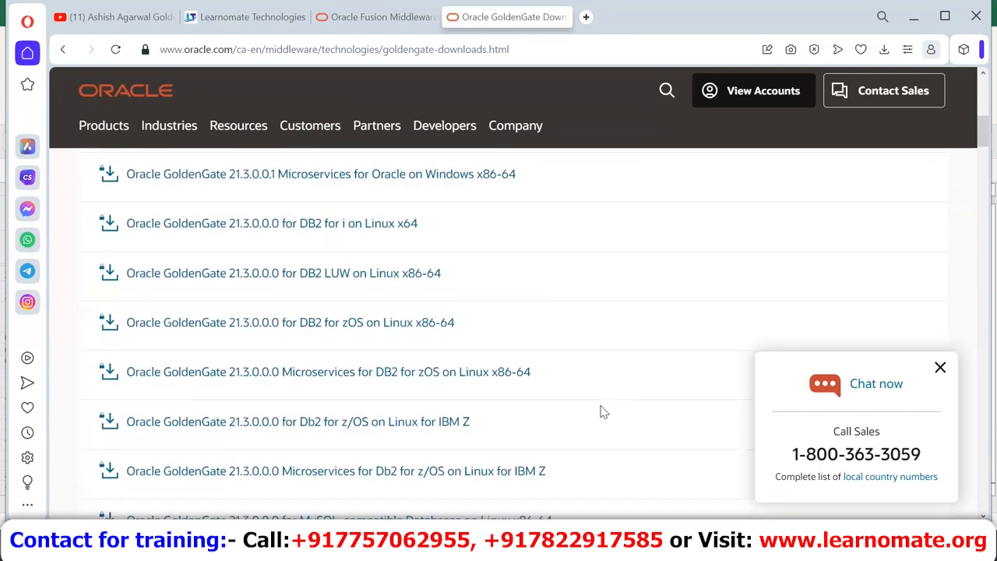
scroll(602, 411, "up", 3)
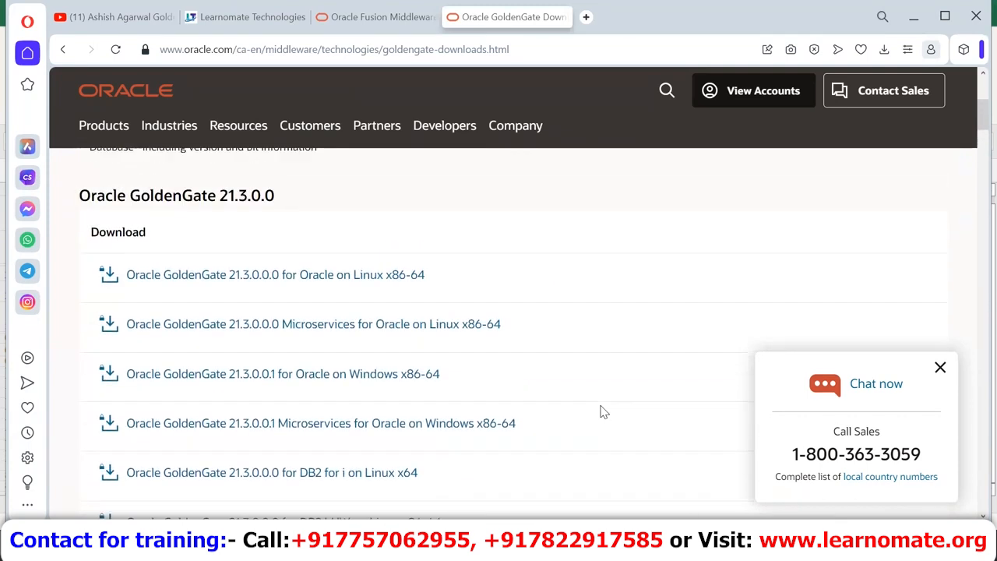
Step: Start the Oracle on Linux download, then sign in to edelivery.oracle.com with saved credentials
left_click(285, 273)
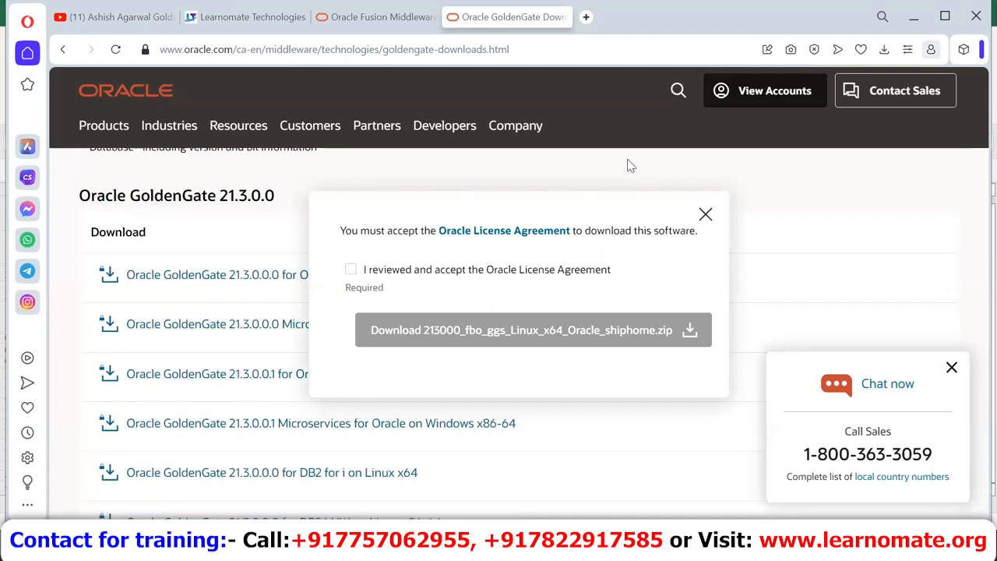
key("ctrl+t")
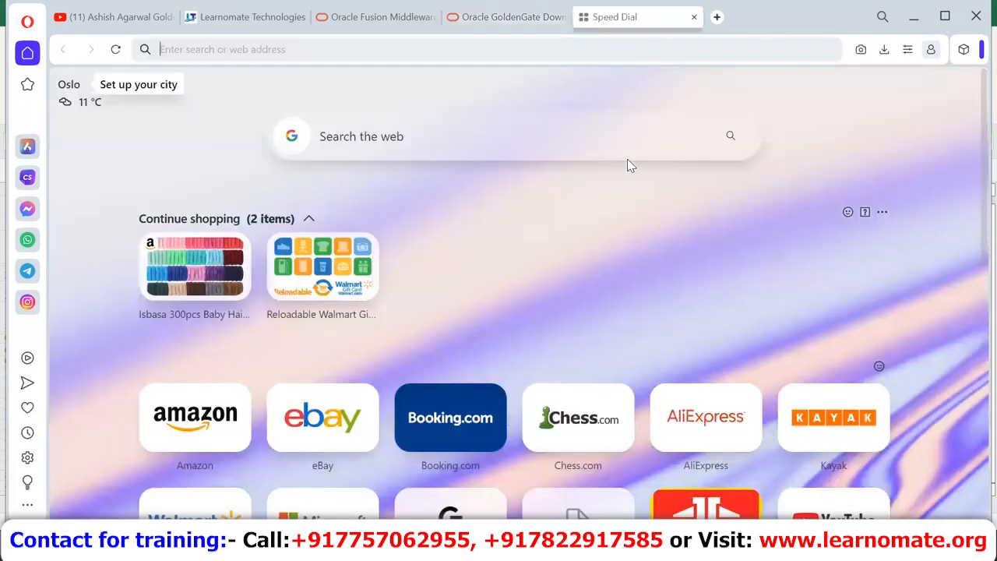
type("ede")
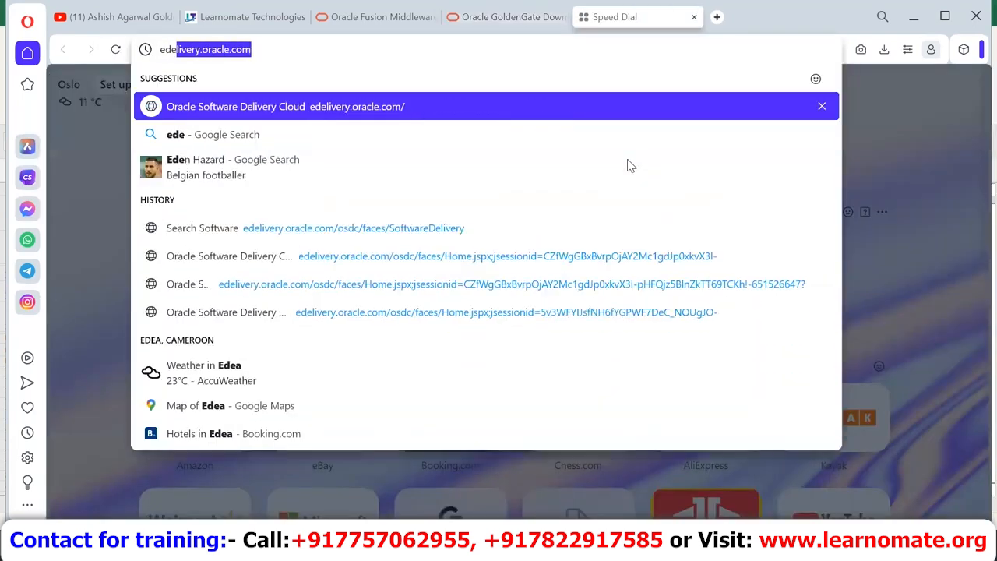
key("Return")
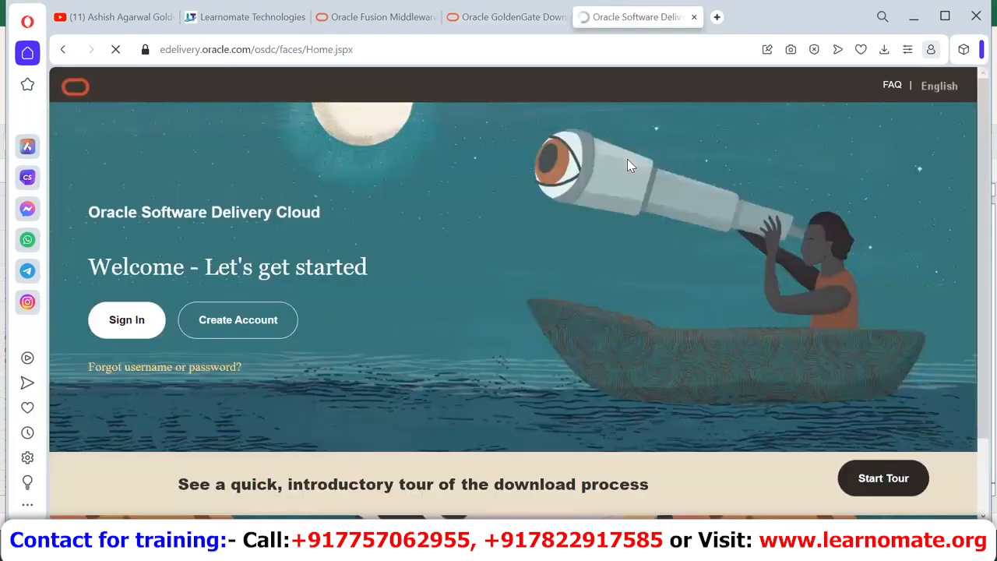
left_click(117, 318)
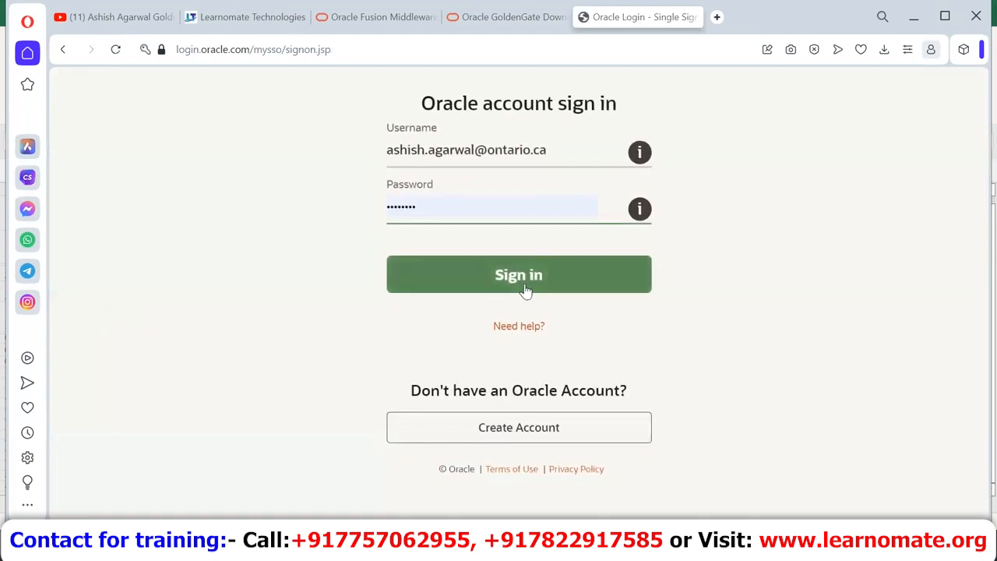
left_click(525, 289)
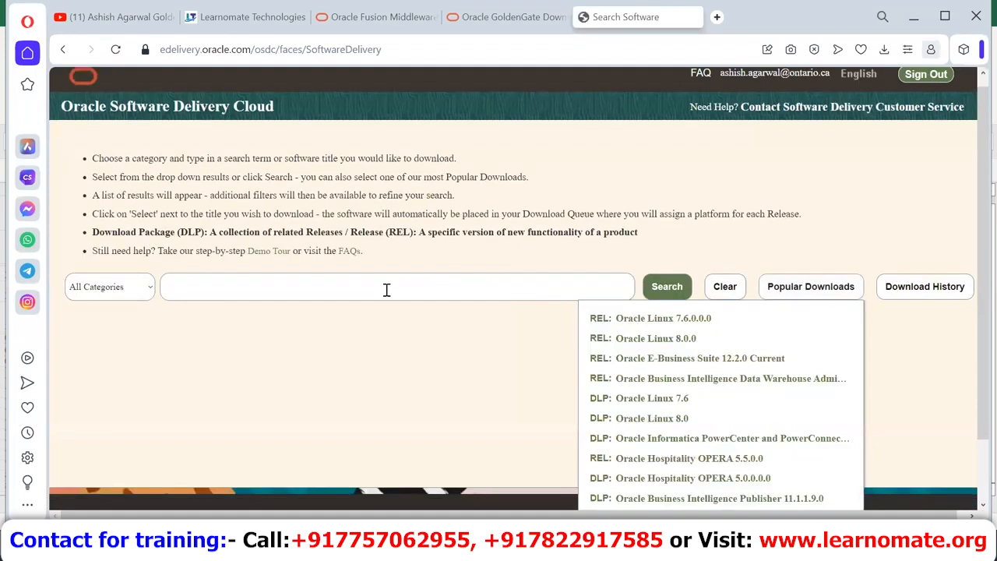
Step: Search Software Delivery Cloud for 'oracle goldengate' and queue DLP: Oracle GoldenGate 21.3.0.0.0
left_click(386, 290)
type("oracle ")
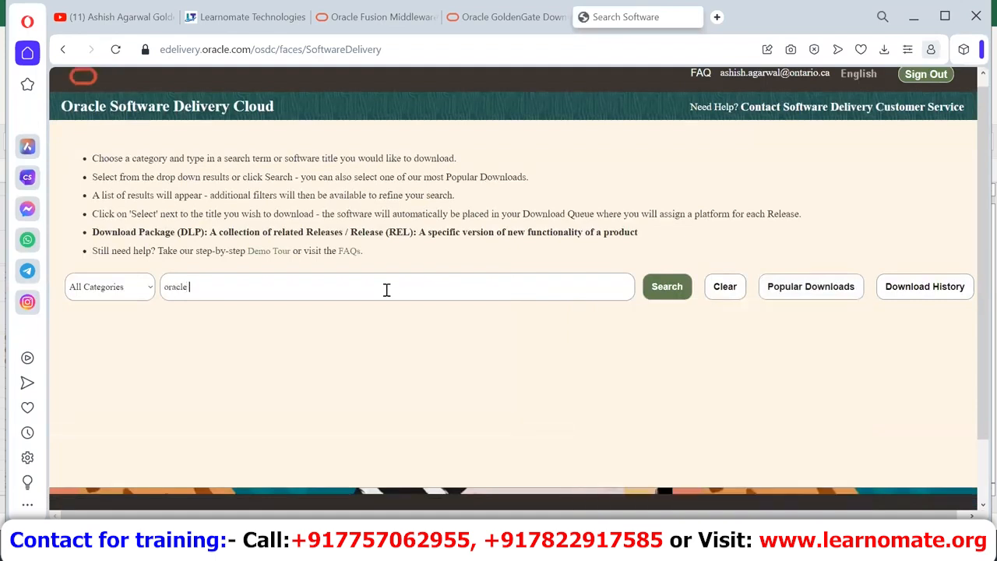
type("goldengate")
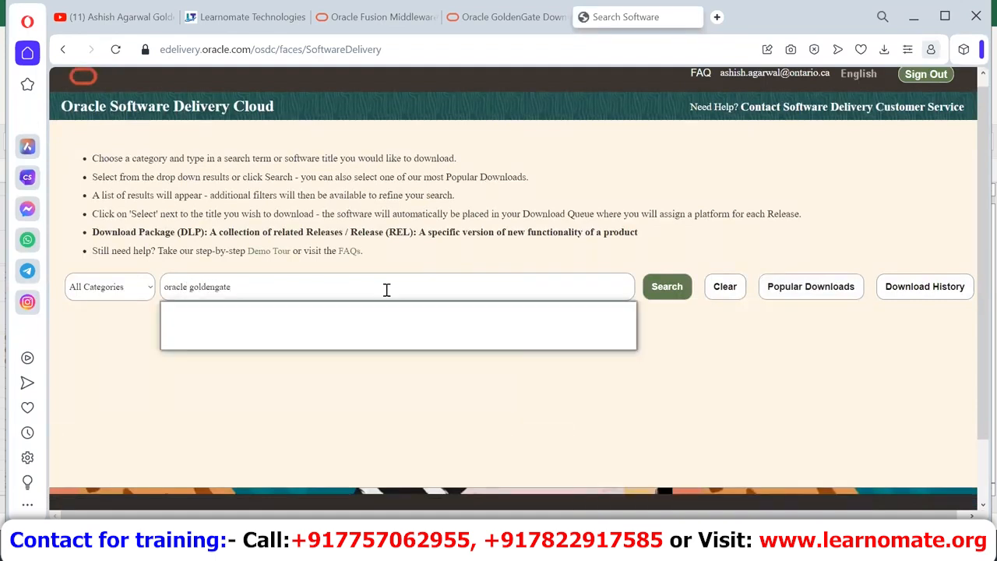
left_click(259, 313)
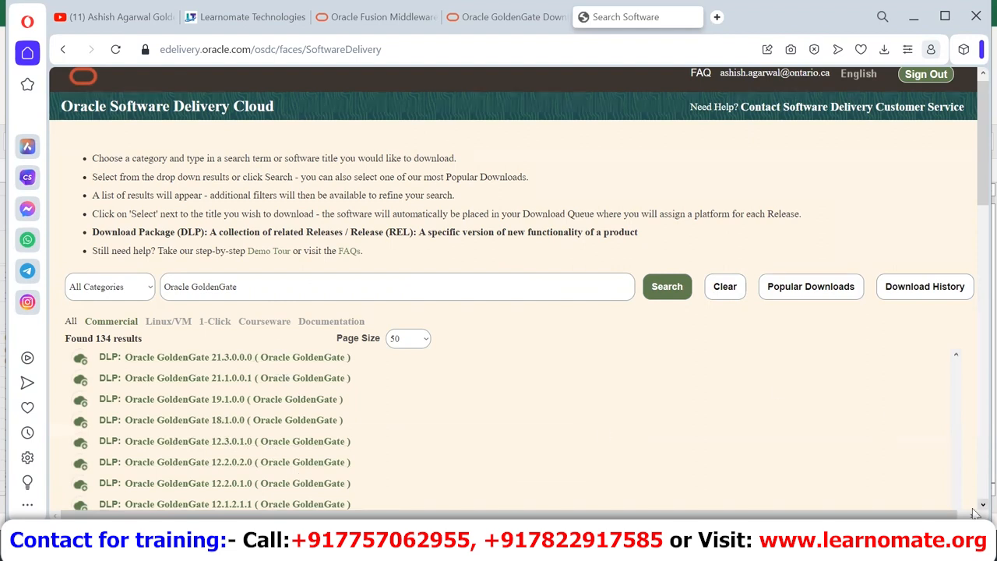
scroll(975, 513, "down", 2)
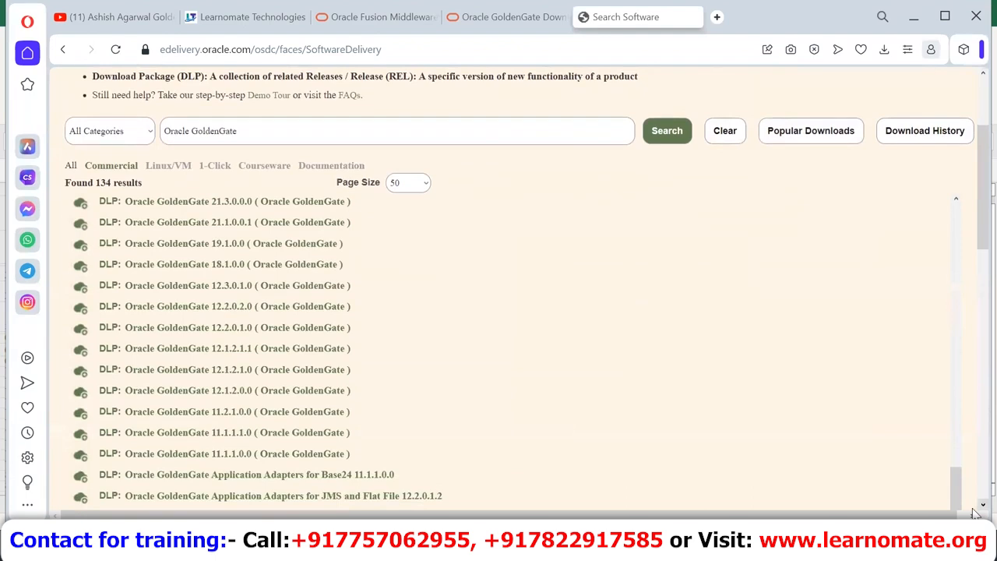
scroll(976, 513, "down", 2)
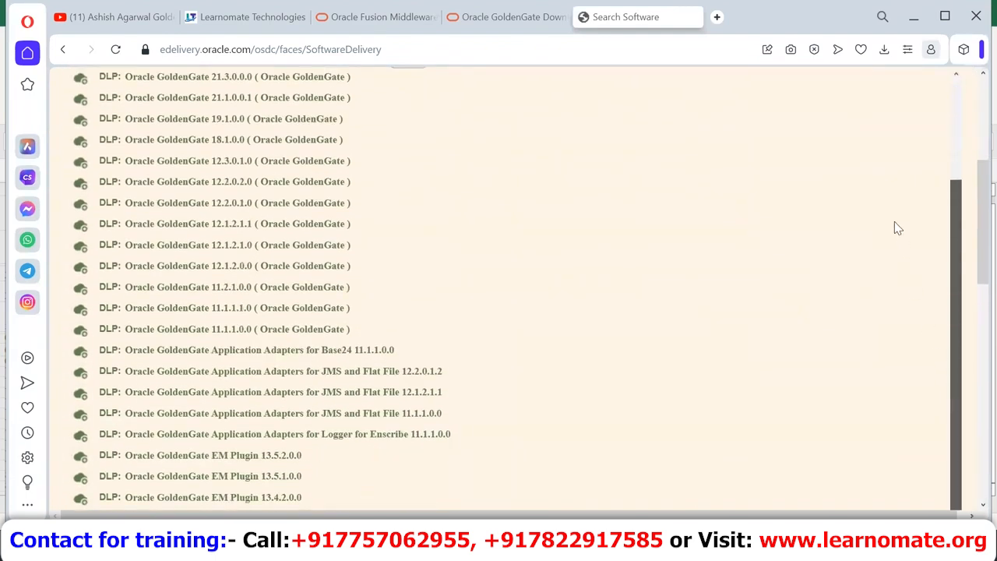
scroll(976, 103, "up", 5)
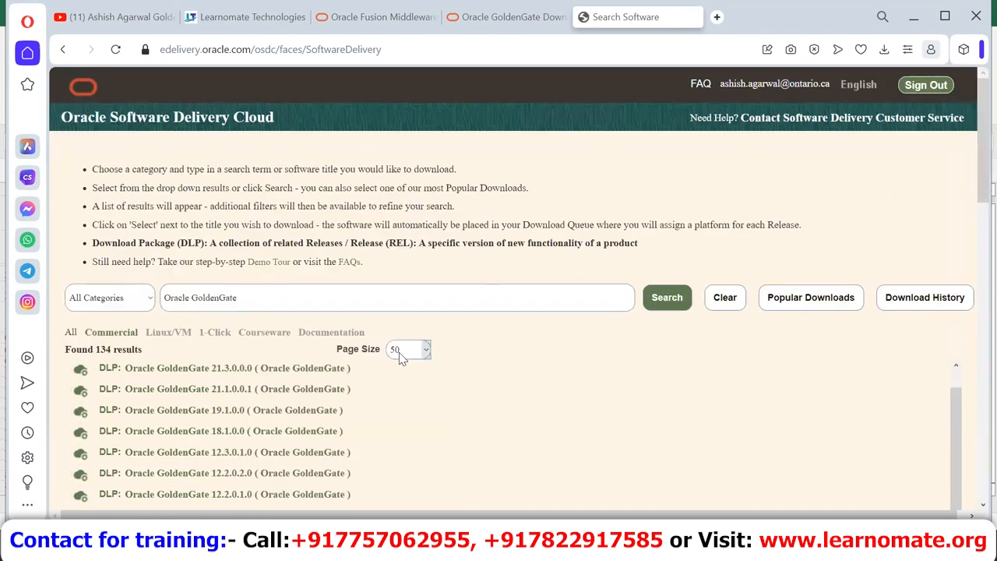
left_click(268, 369)
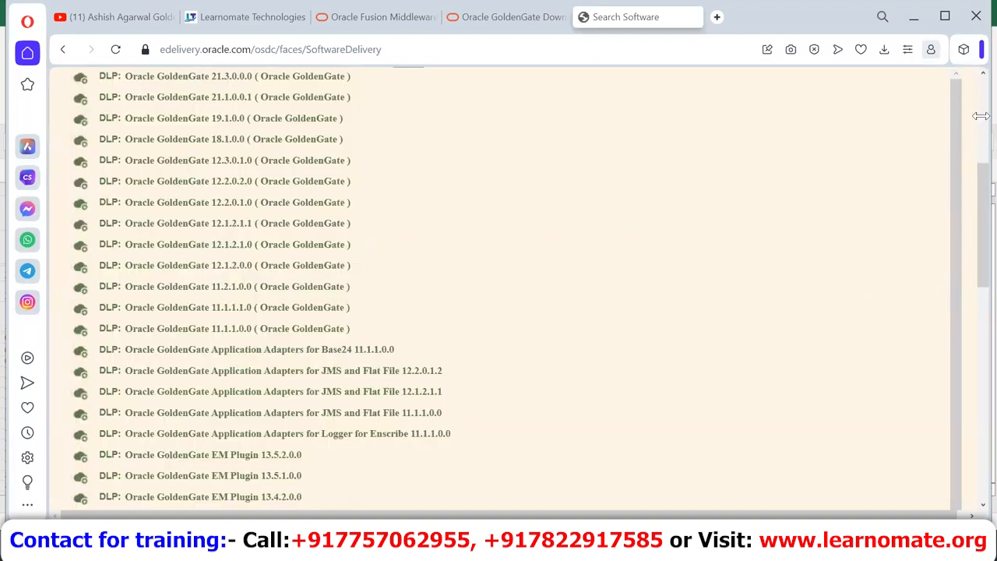
scroll(966, 125, "up", 4)
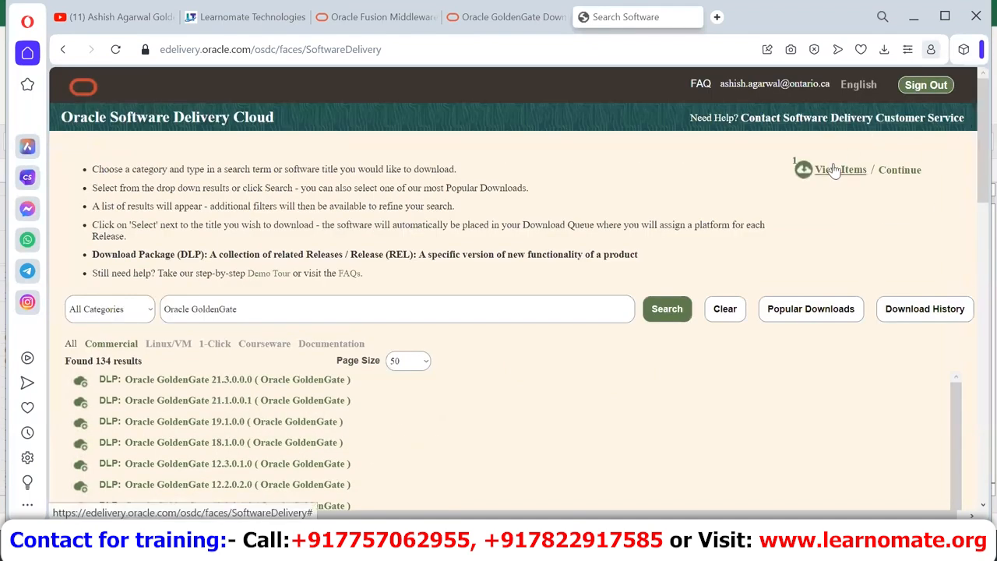
Step: Continue from the download queue and choose Linux x86-64 as the platform
left_click(834, 170)
left_click(832, 231)
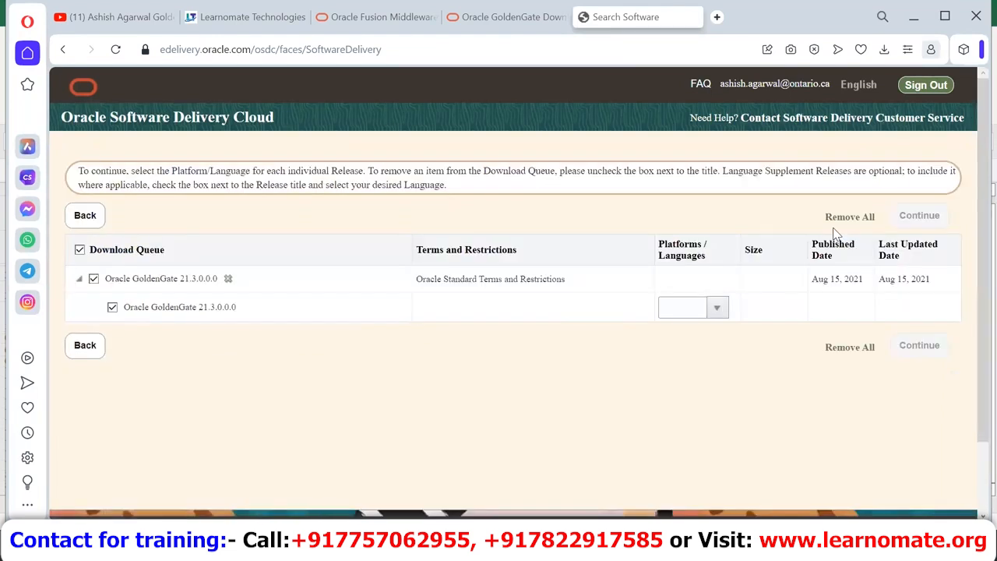
left_click(718, 309)
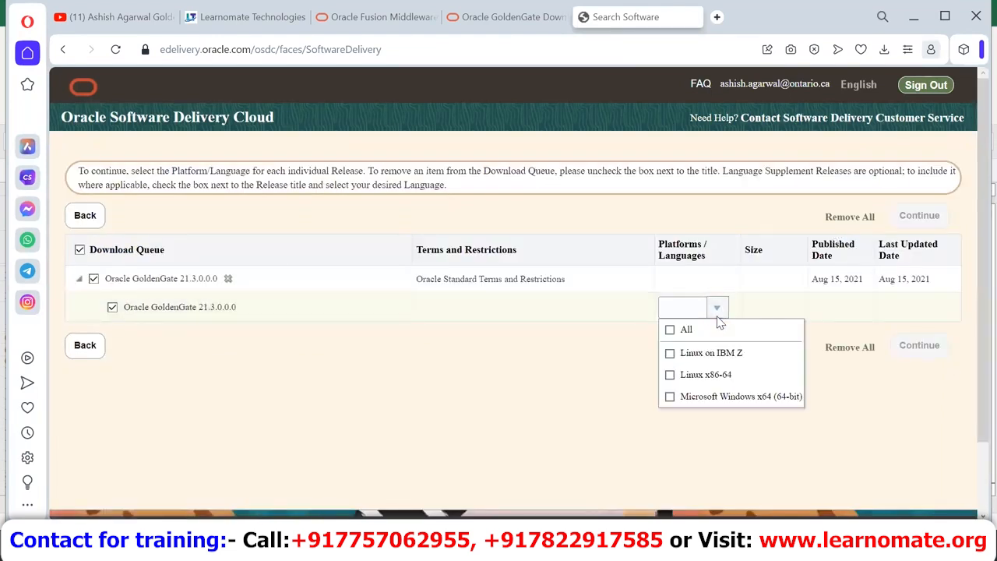
left_click(671, 375)
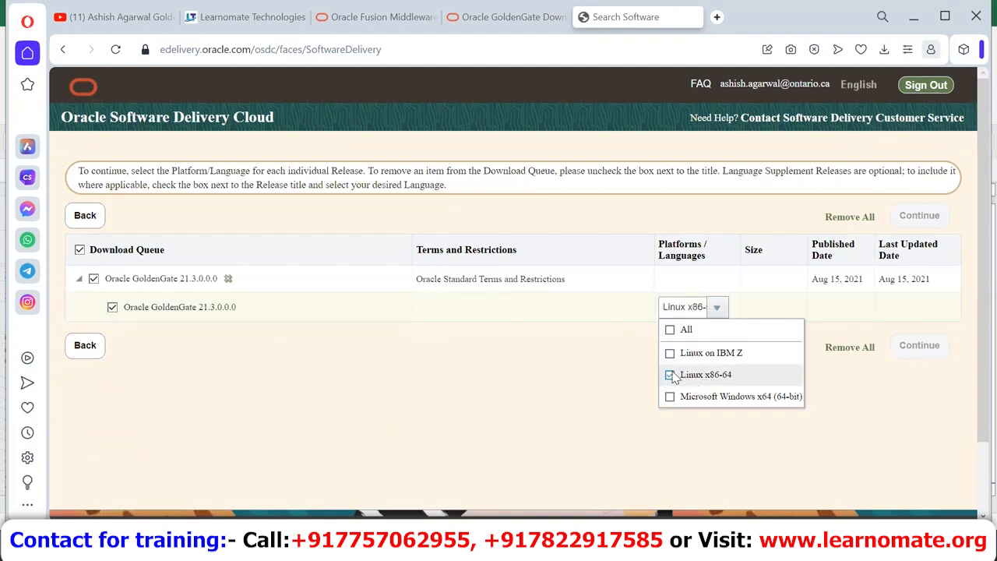
left_click(512, 358)
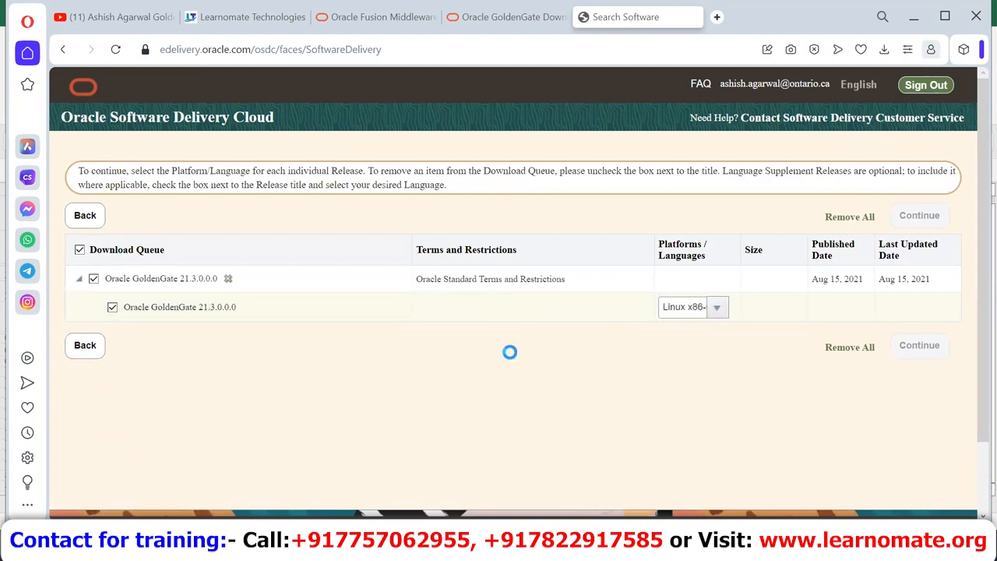
Step: Accept the Oracle License Agreement and continue to the 14-file, 2.5 GB download list
left_click(915, 345)
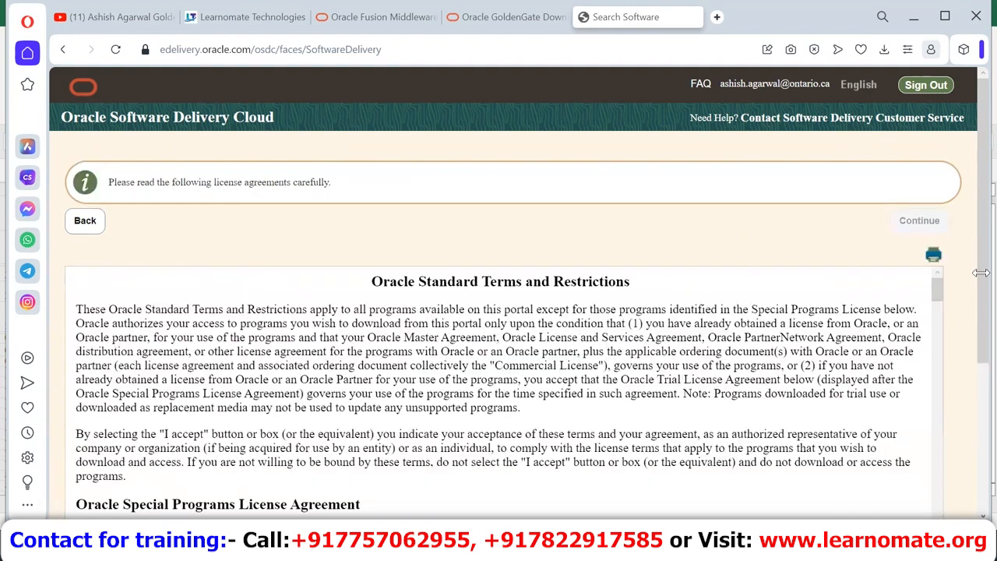
scroll(974, 331, "down", 1)
scroll(973, 331, "down", 3)
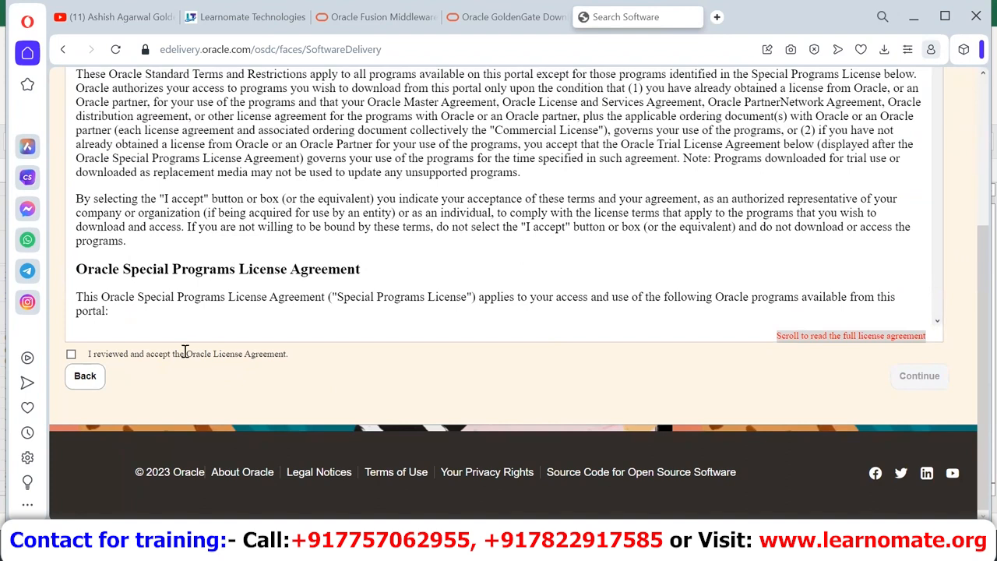
left_click(71, 354)
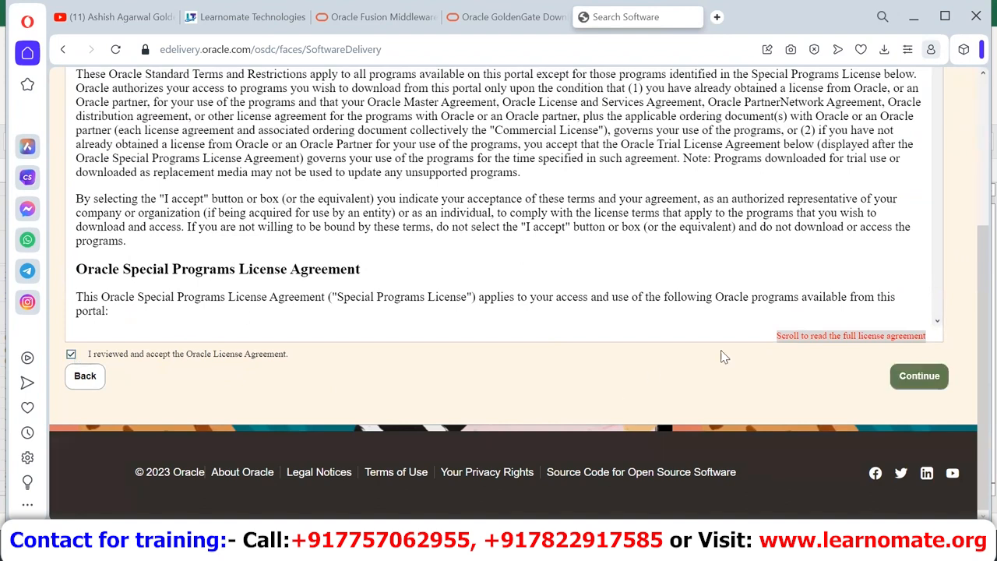
left_click(920, 376)
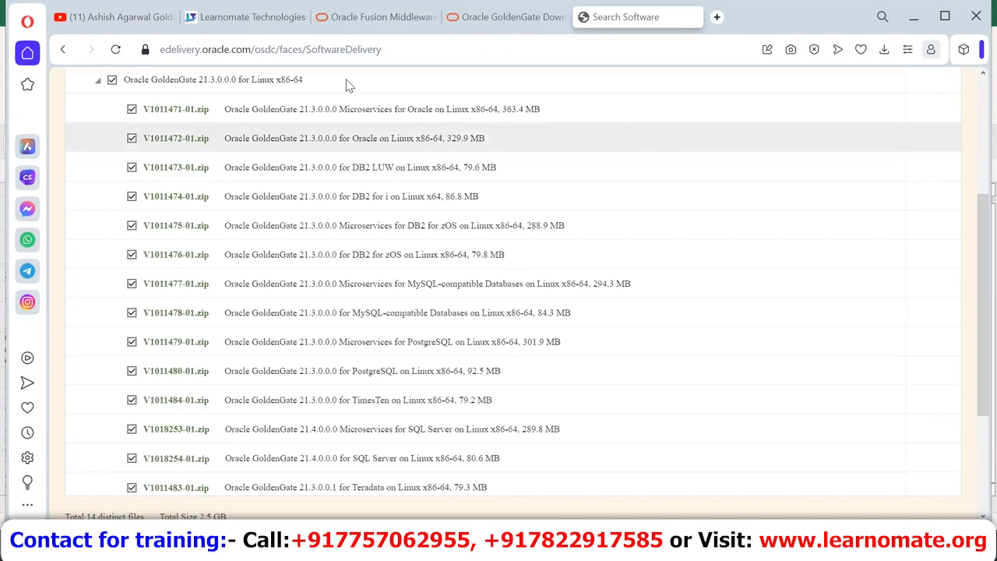
Step: Accept the license and download the 363 MB 213000_fbo_ggs_Linux_x64_Oracle_services_shiphome.zip Microservices file
left_click(502, 11)
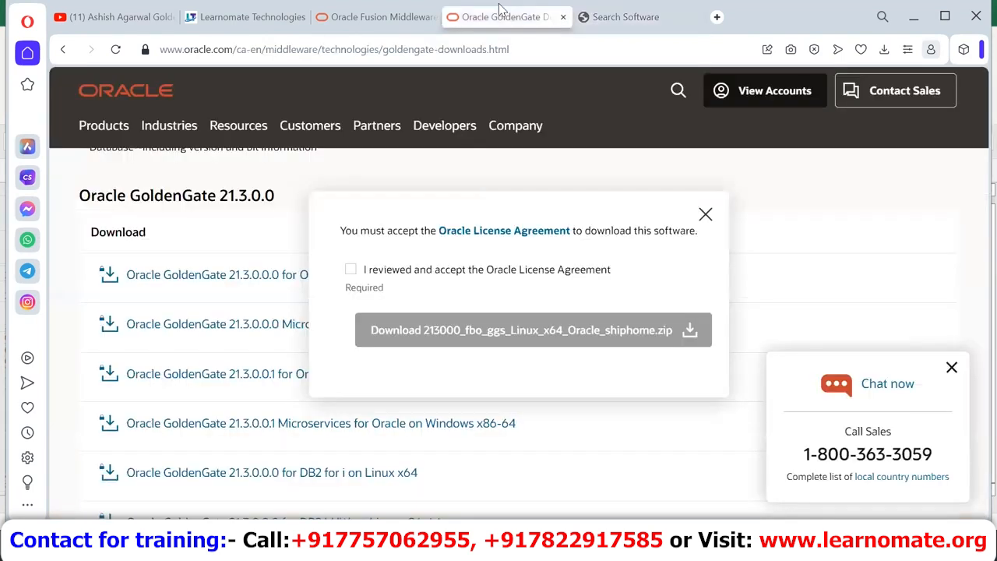
left_click(706, 214)
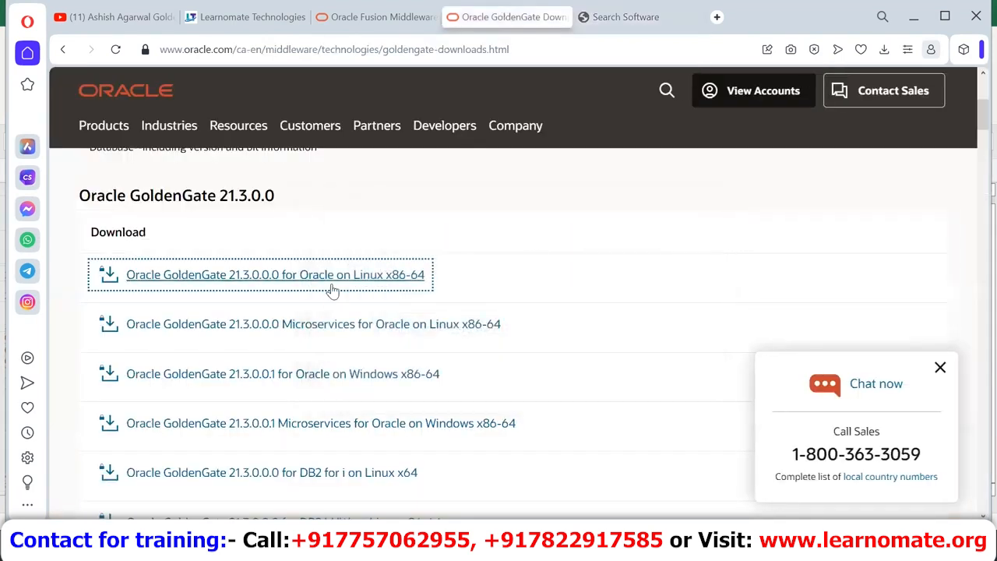
left_click(346, 326)
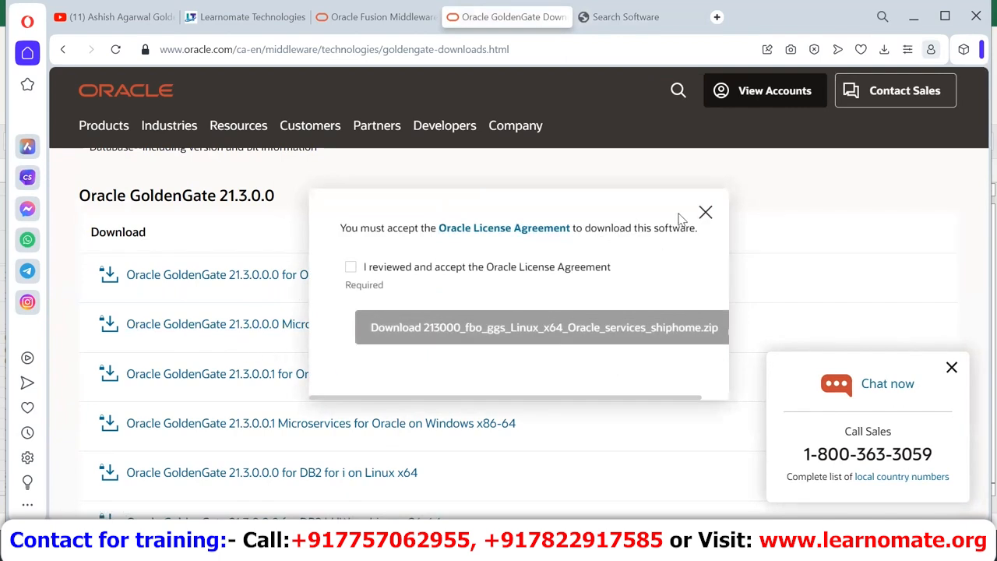
left_click(704, 215)
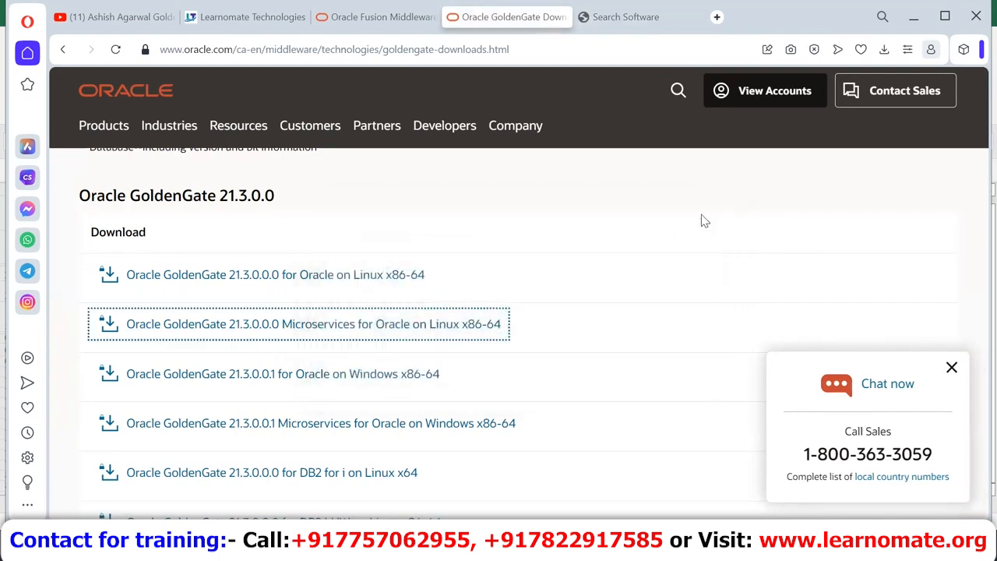
left_click(296, 327)
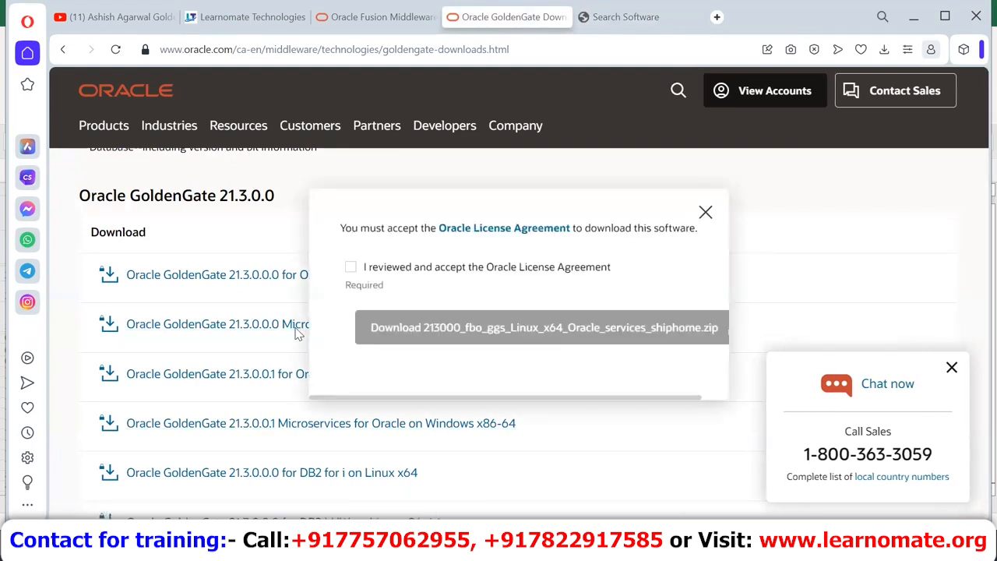
left_click(351, 268)
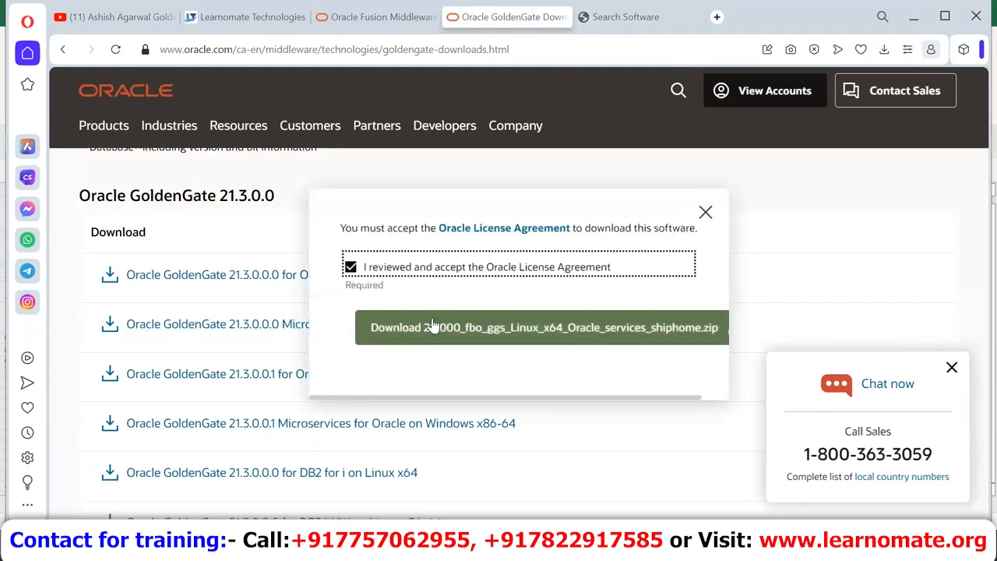
left_click(429, 322)
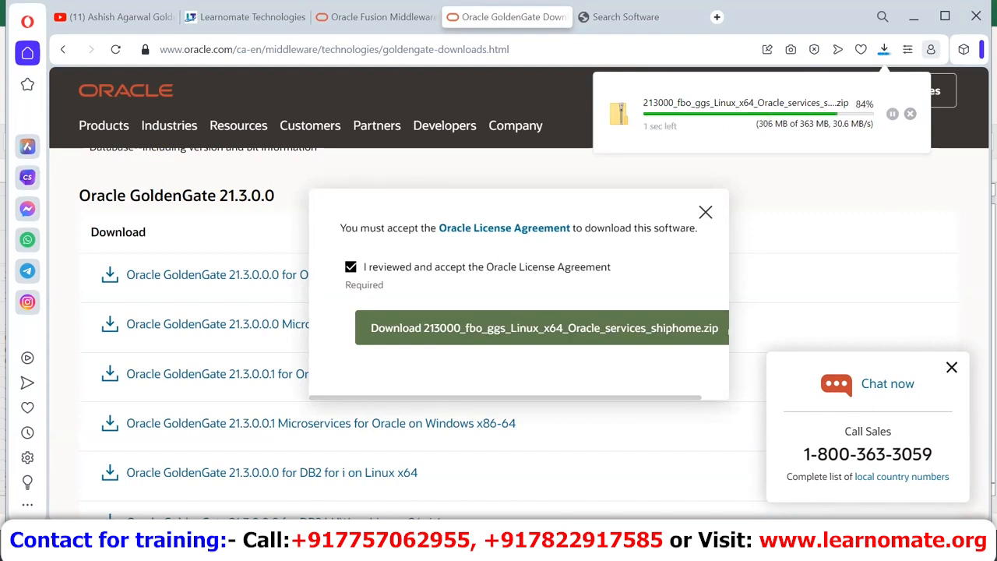
left_click(596, 549)
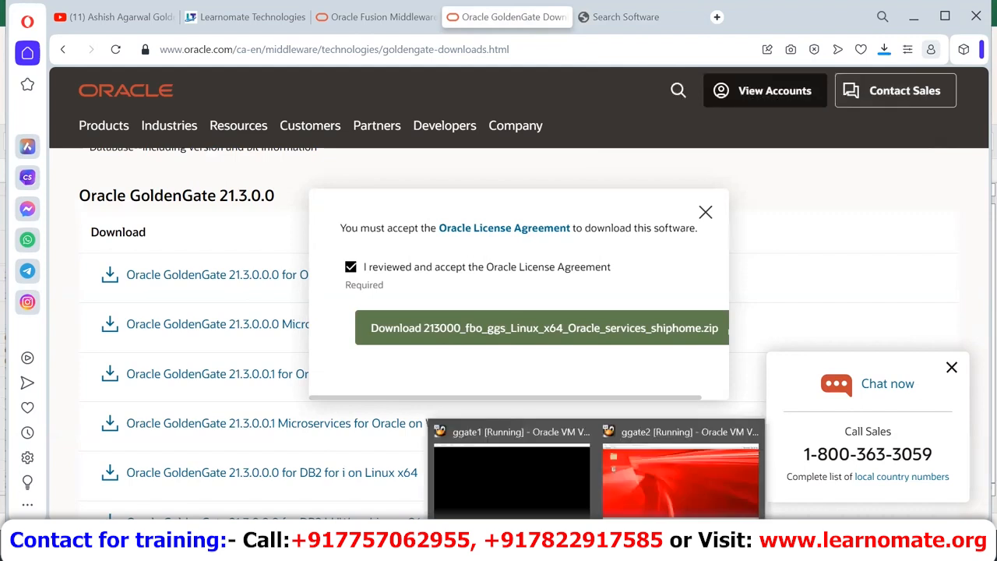
Step: Unlock the ggate1 virtual machine with its password and maximize the terminal
left_click(531, 479)
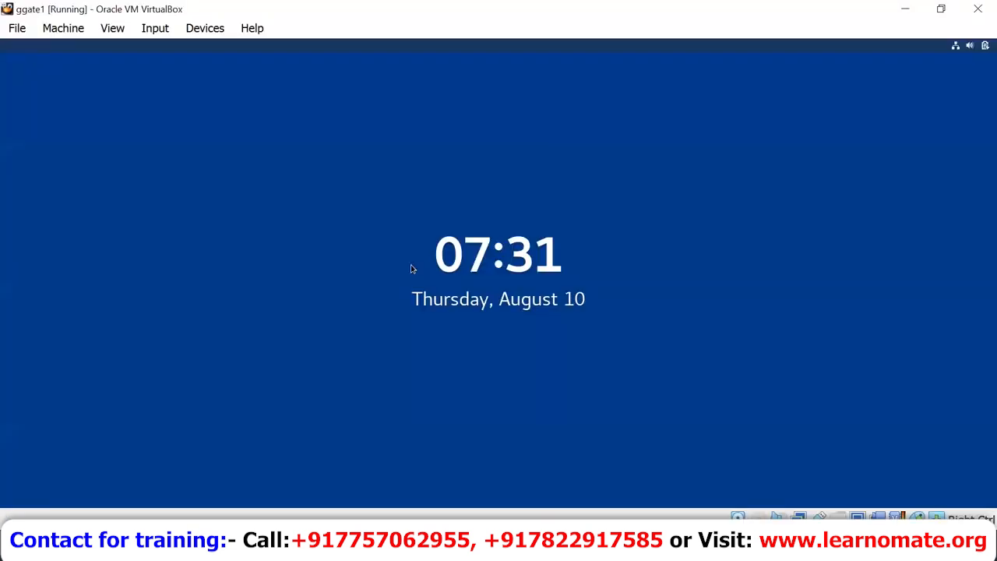
left_click(412, 269)
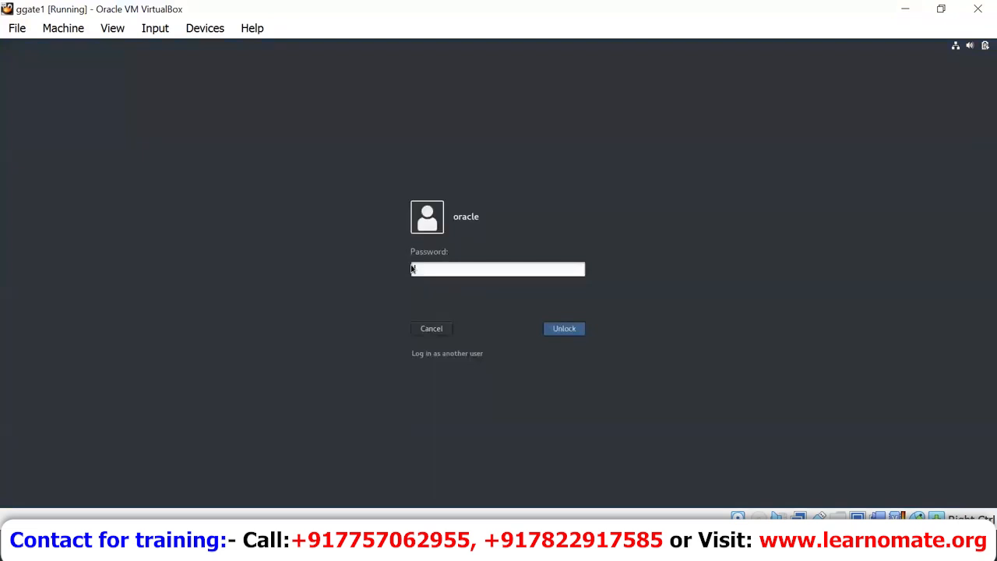
type("oracle")
key("Return")
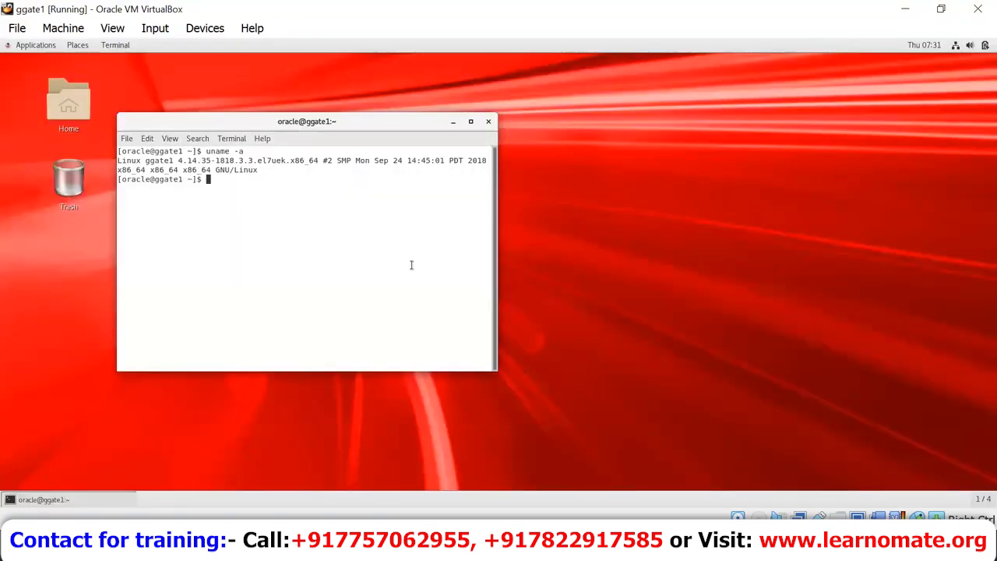
left_click(471, 123)
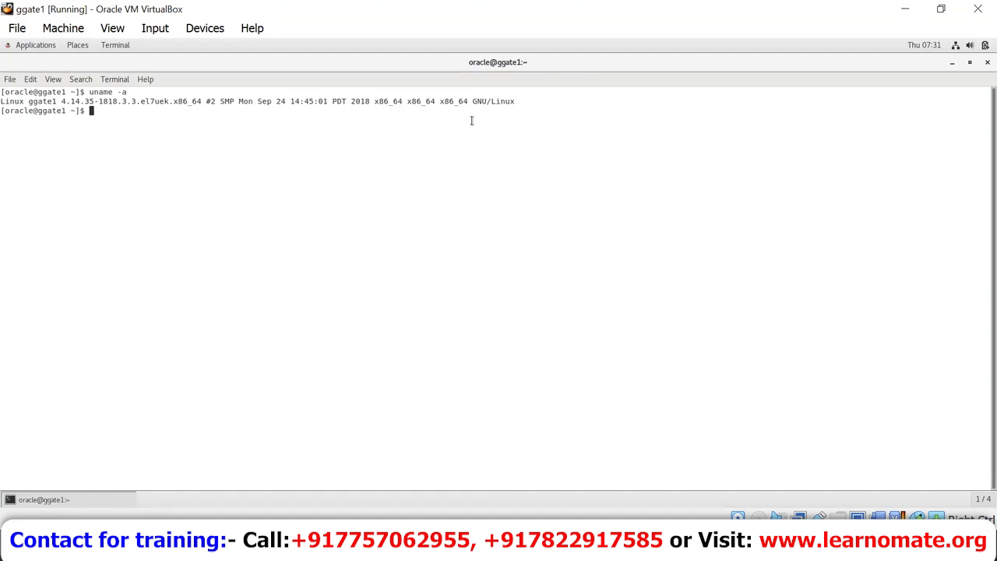
type("cd /ho")
Step: Start the ggate1 listener with lsnrctl start, then exit the utility
key("BackSpace")
key("BackSpace")
key("BackSpace")
key("BackSpace")
type("lsnrctl")
key("Return")
type("start")
key("Return")
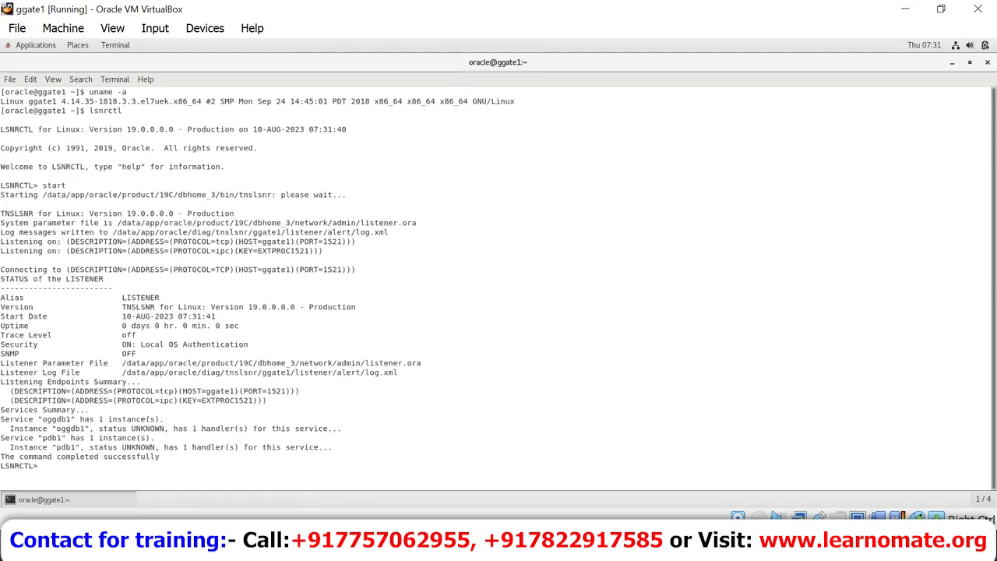
type("exit")
key("Return")
Step: Start up the database as sysdba in SQL*Plus and open pdb1 read write
type("sqlplus / as sysdba")
key("Return")
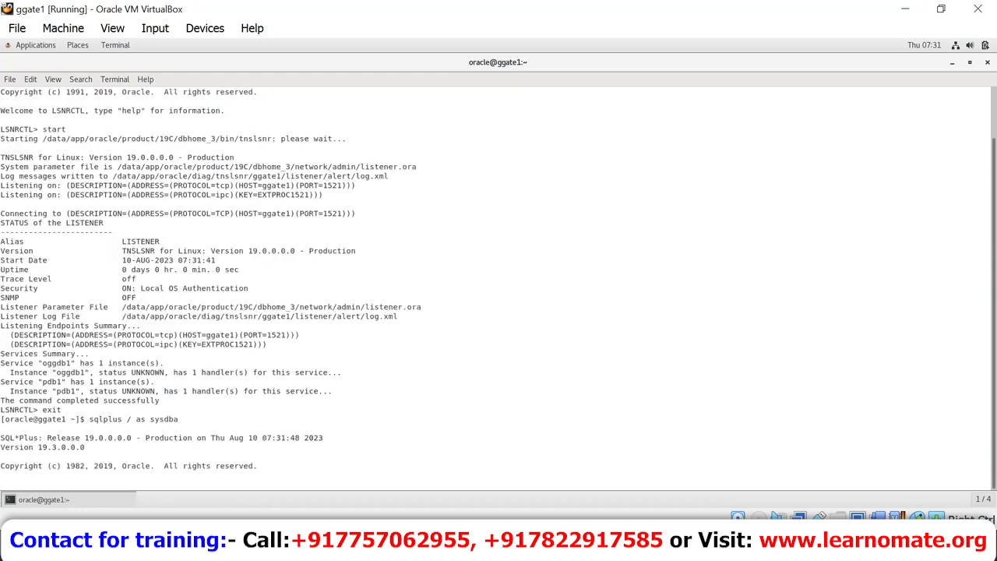
type("startup")
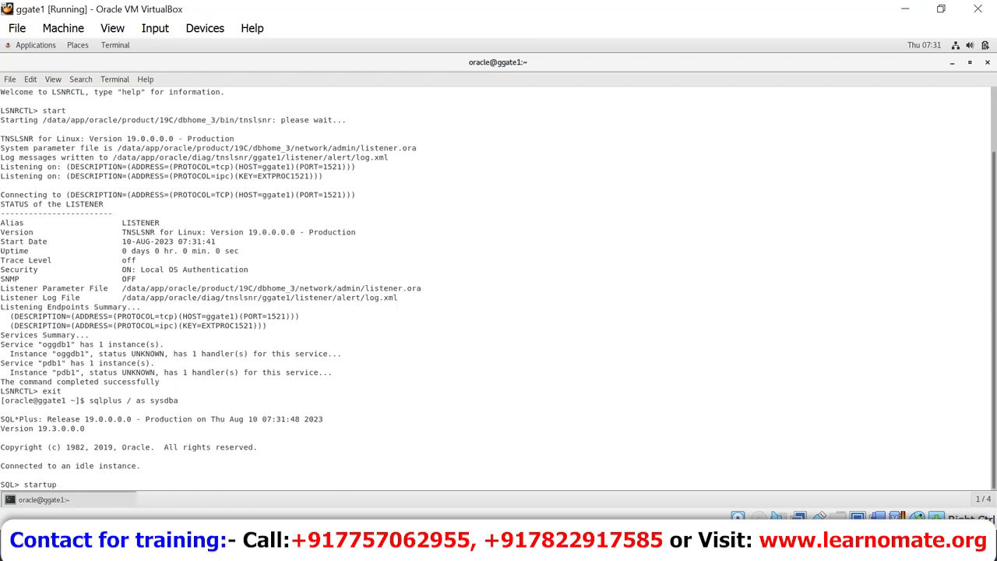
key("Return")
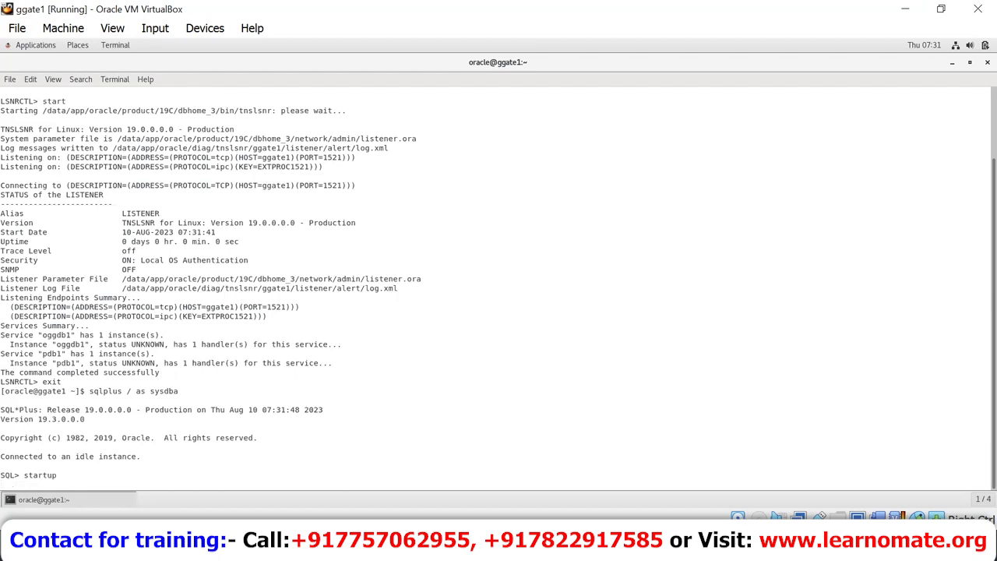
type("alter pluggable database pdb1 open read wr")
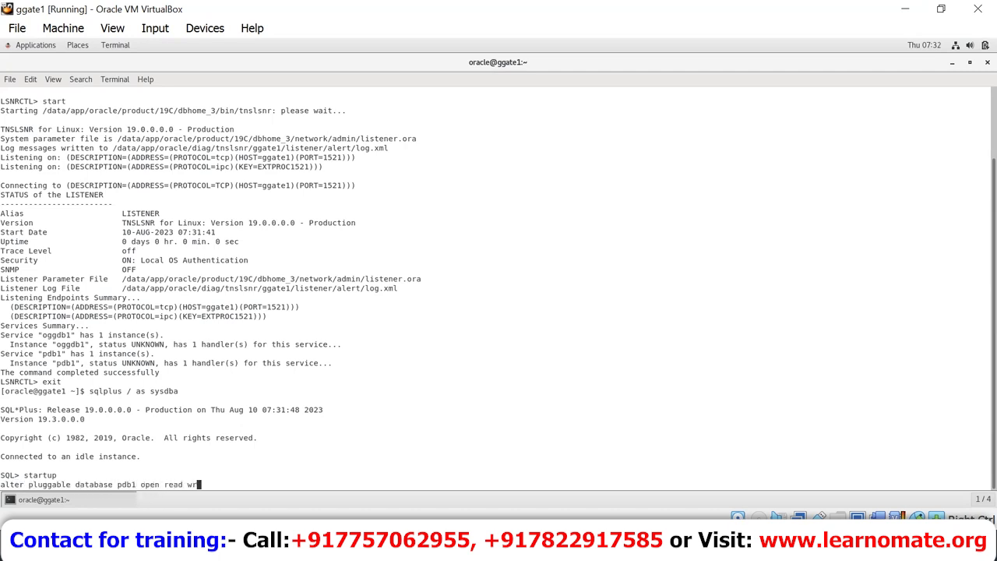
type("ite;")
key("Return")
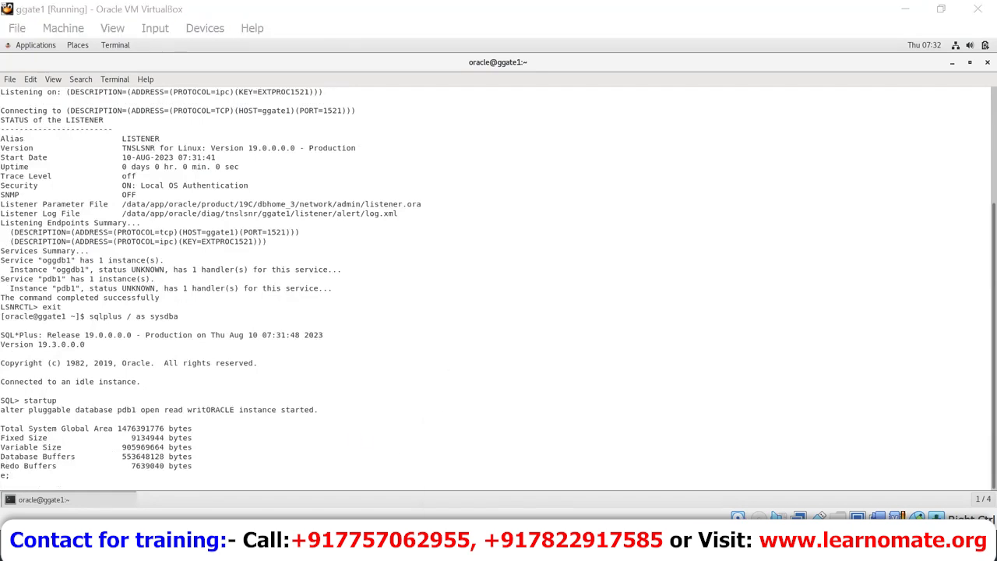
Step: Unlock the ggate2 virtual machine with its password and open a terminal from the desktop
left_click(666, 470)
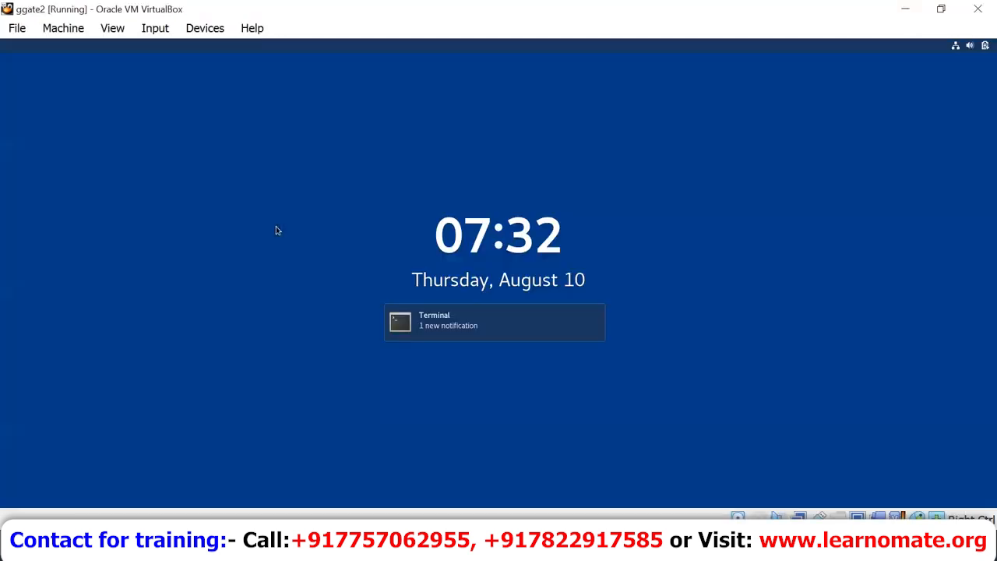
key("Return")
type("••••••")
key("Return")
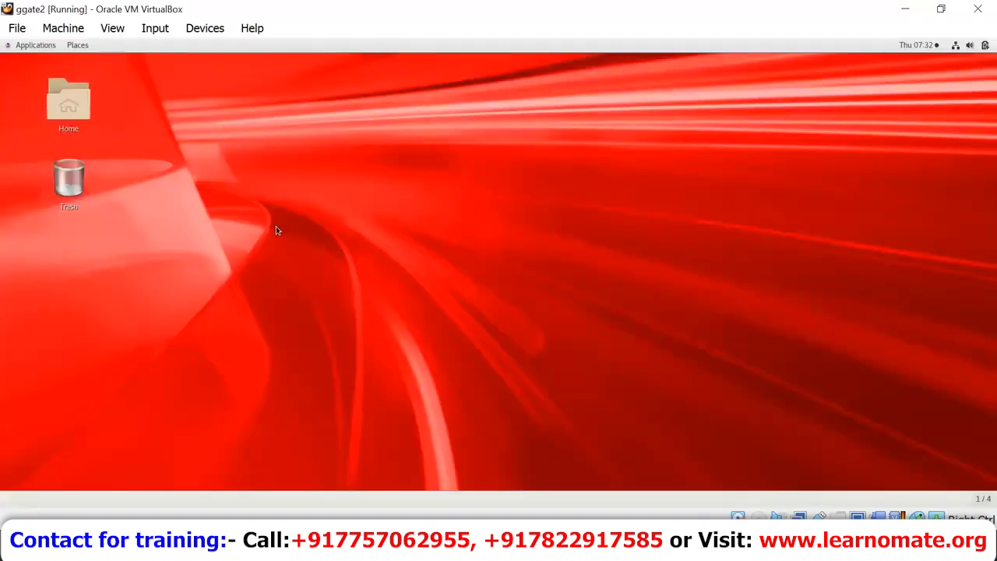
right_click(276, 227)
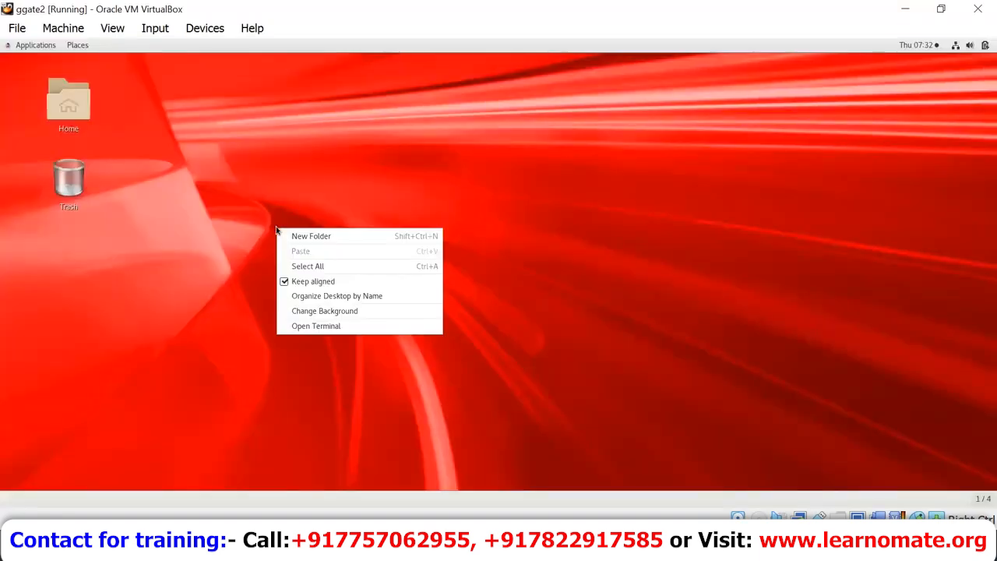
left_click(345, 326)
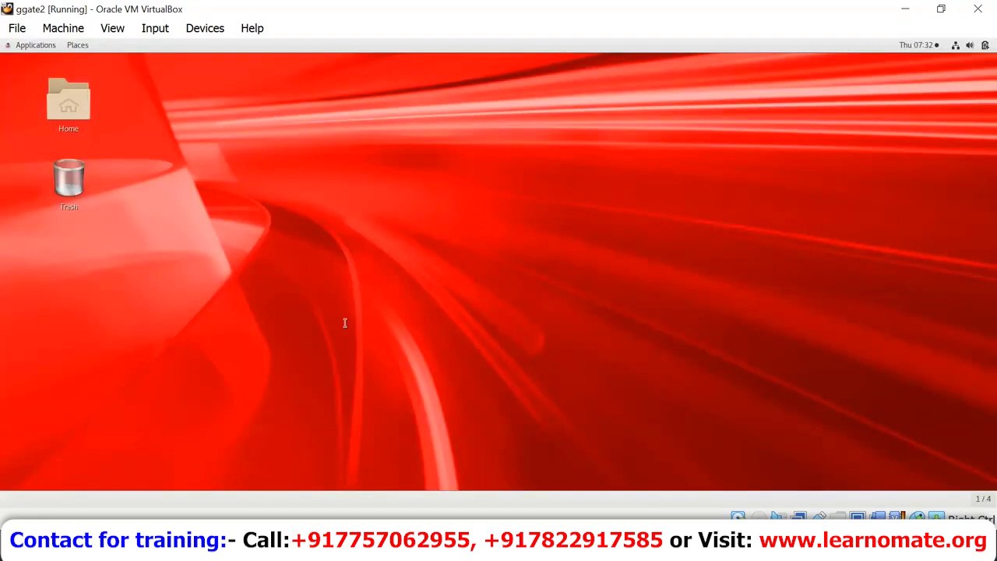
Step: Start the ggate2 listener with lsnrctl start, then exit the utility
type("lsnrctl")
key("Return")
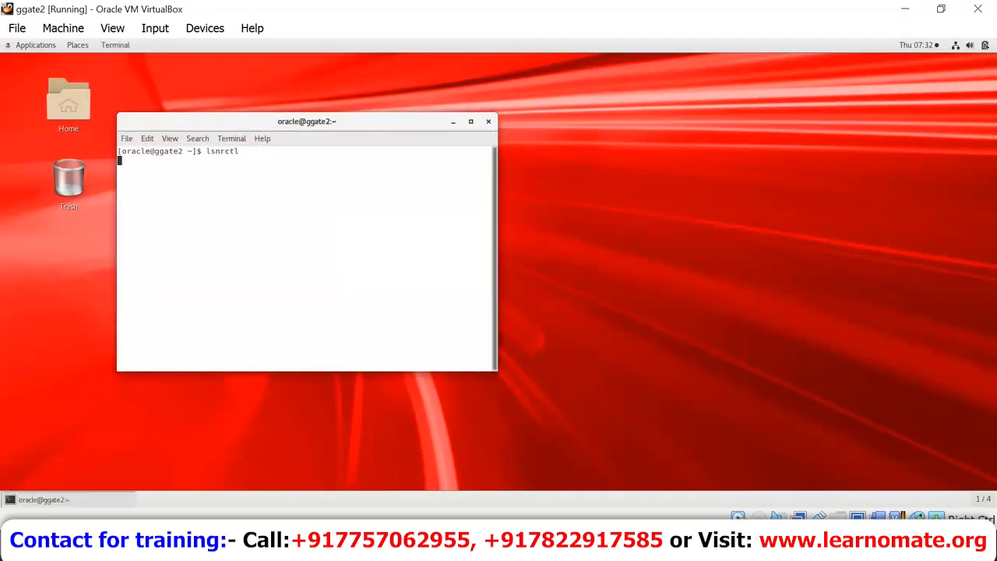
type("star")
type("t")
key("Return")
type("exit")
key("Return")
Step: In SQL*Plus as sysdba, run startup and 'alter pluggable database pdb2 open read write;'
type("sqlplus / as sysdba")
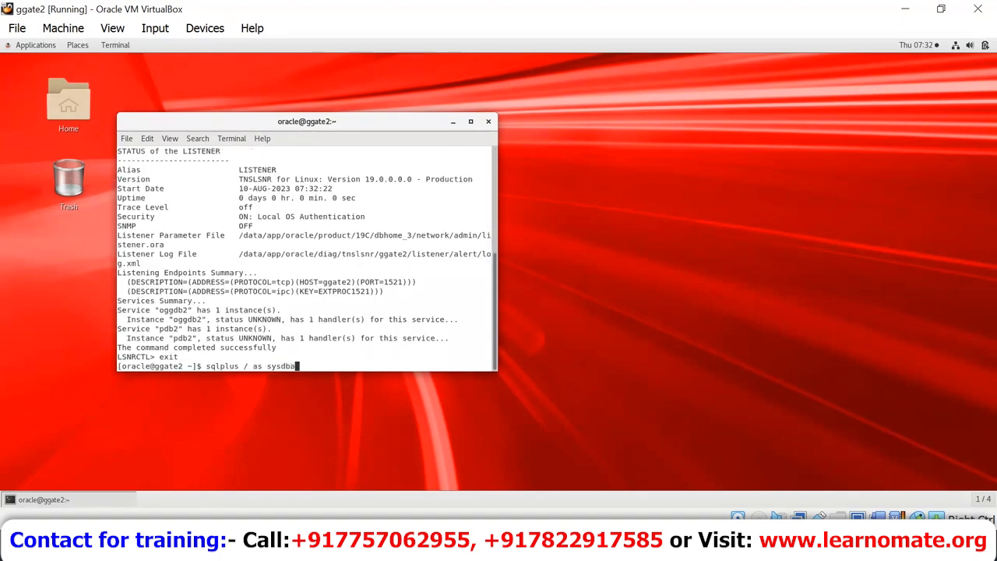
key("Return")
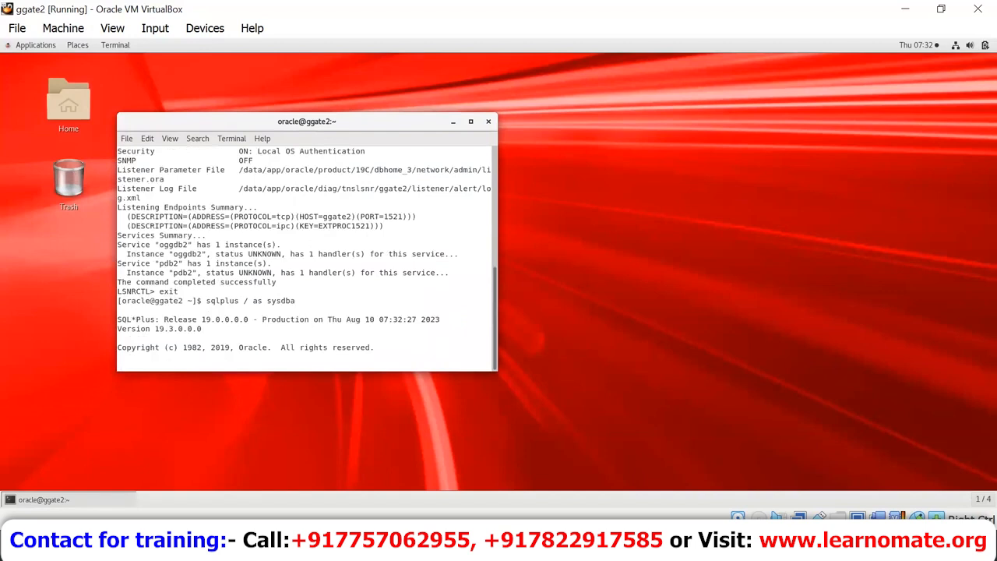
type("startup")
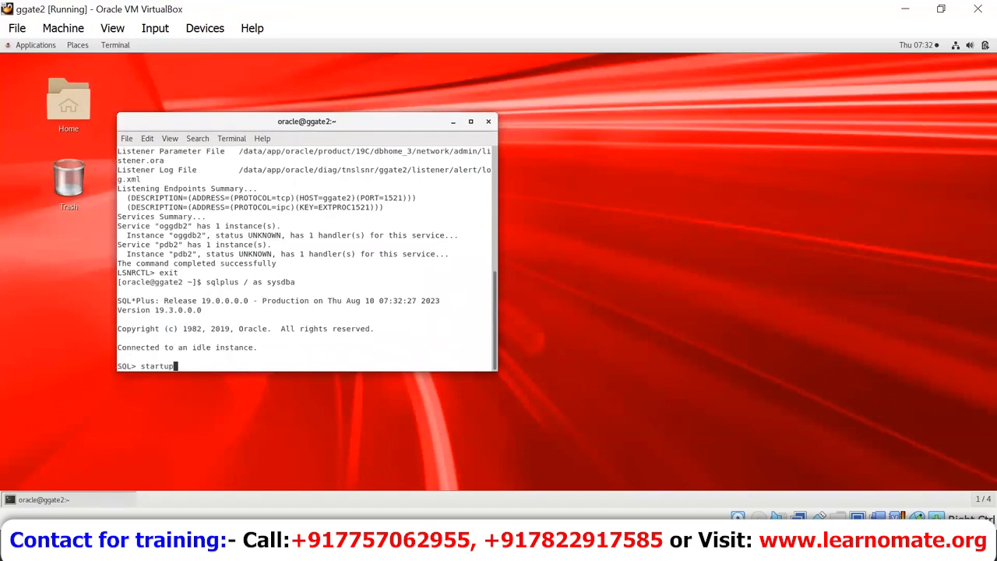
key("Return")
type("alter")
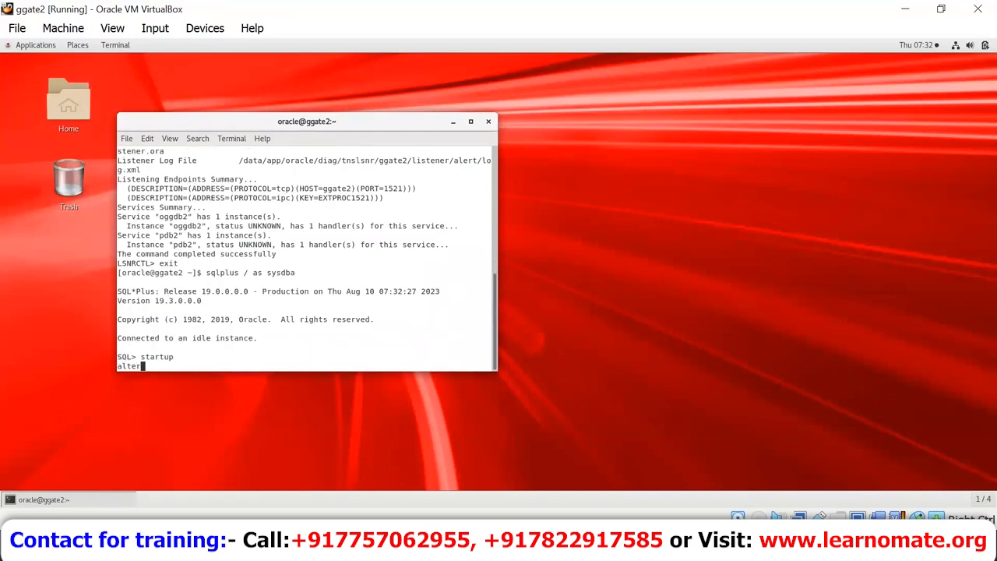
type(" pluggable database pdb2 open read write;")
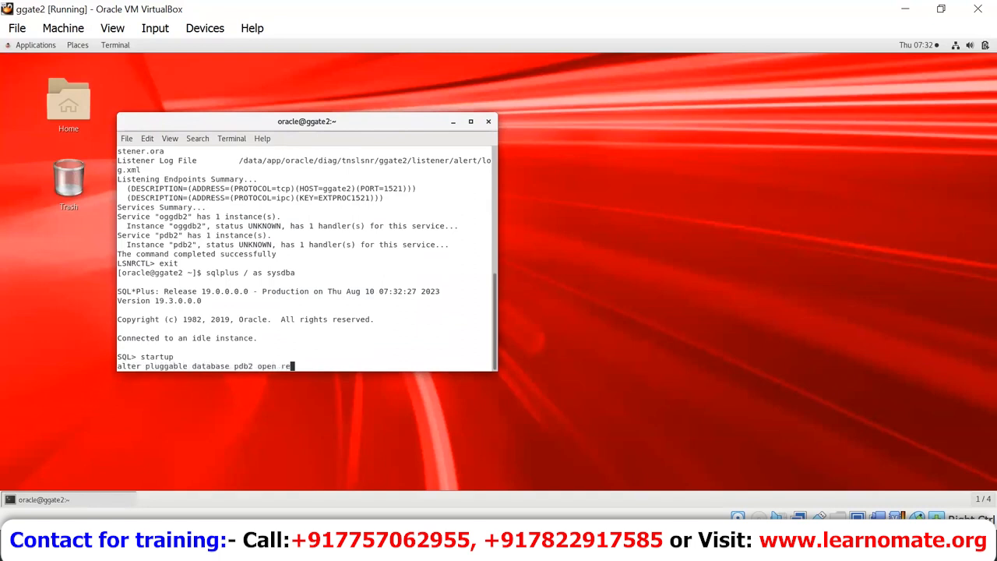
key("Return")
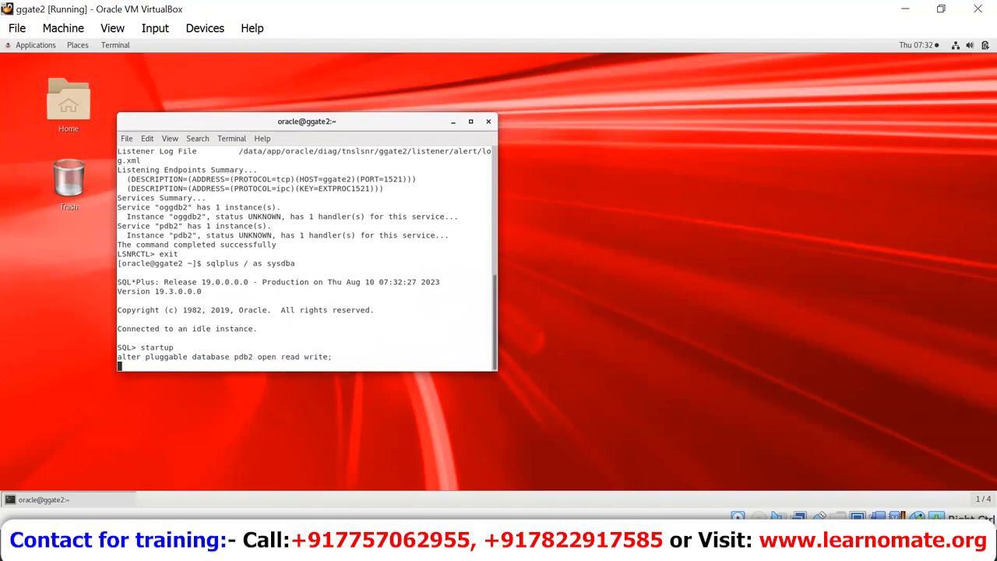
Step: Open a new terminal window from the ggate2 desktop and maximize it
left_click(645, 216)
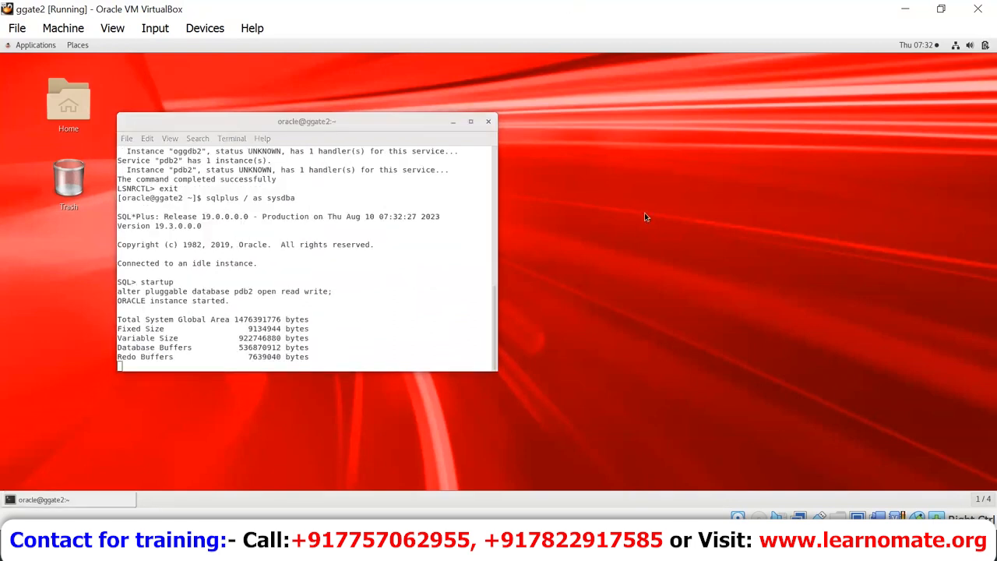
right_click(645, 216)
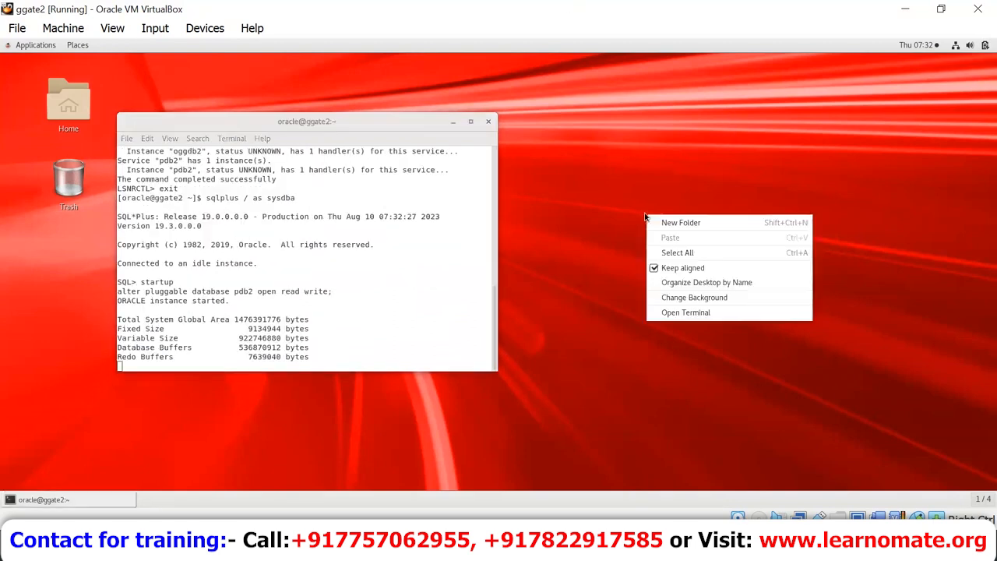
left_click(702, 317)
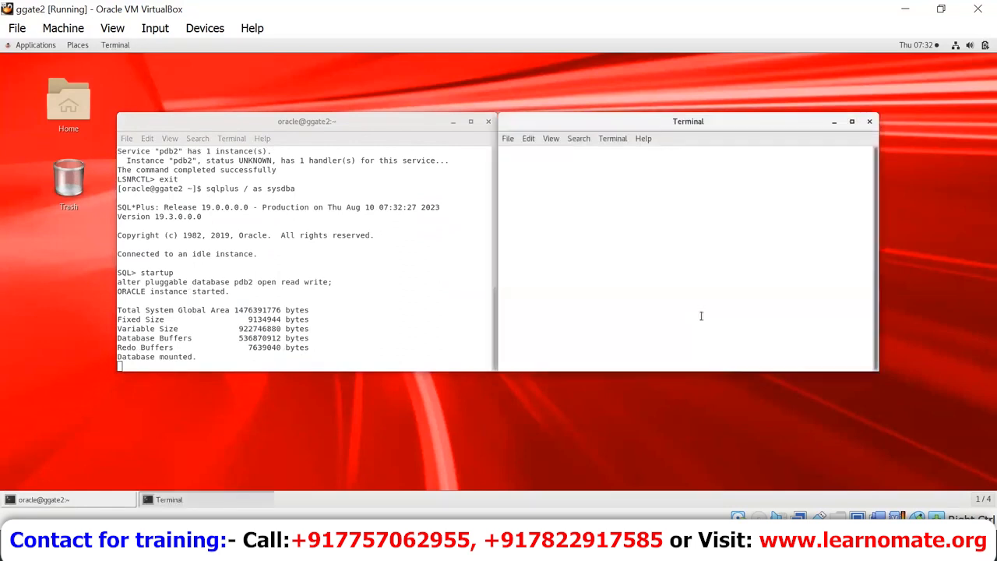
left_click(851, 120)
Step: Go from /home/oracle into the softwares folder, confirm the path, and list it with ls -lart
type("c")
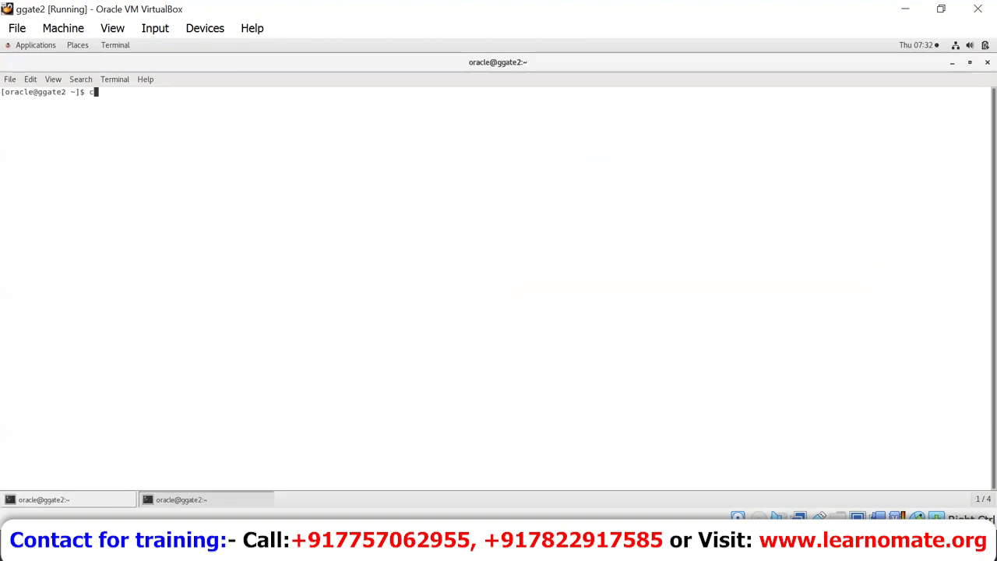
type("d /home/oracle")
key("Return")
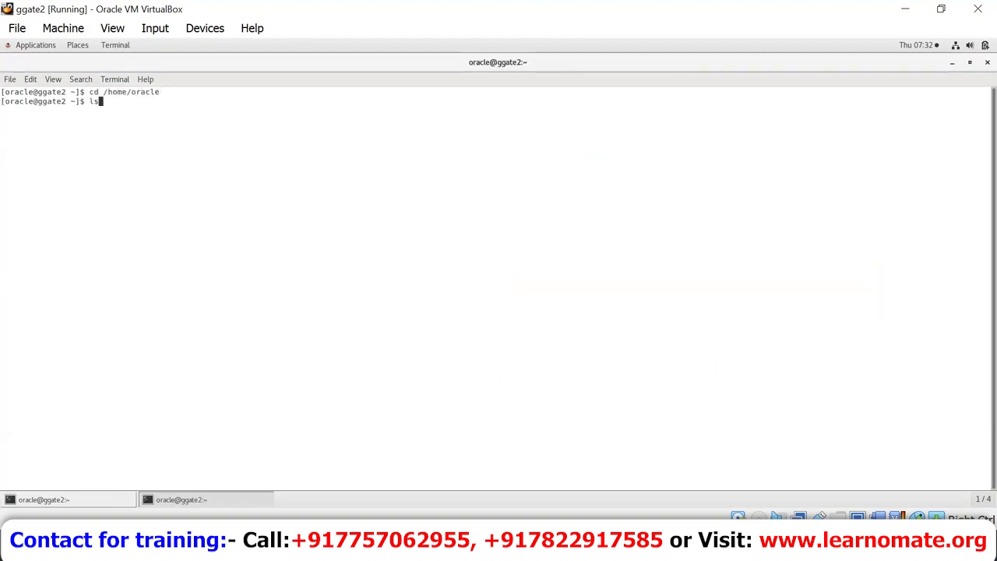
type("ls")
key("Return")
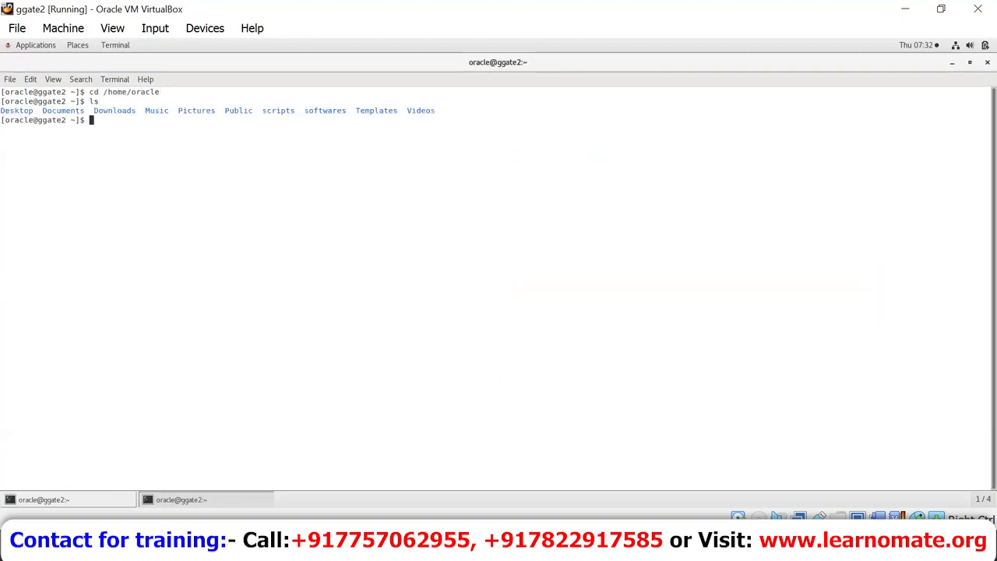
double_click(342, 109)
type("cd softwa")
key("Tab")
key("Return")
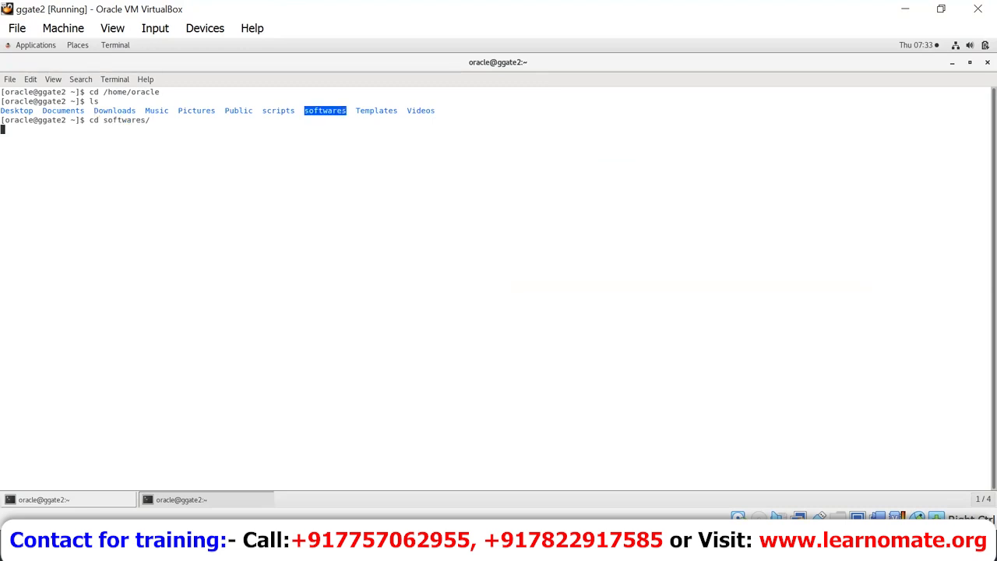
type("pwd")
key("Return")
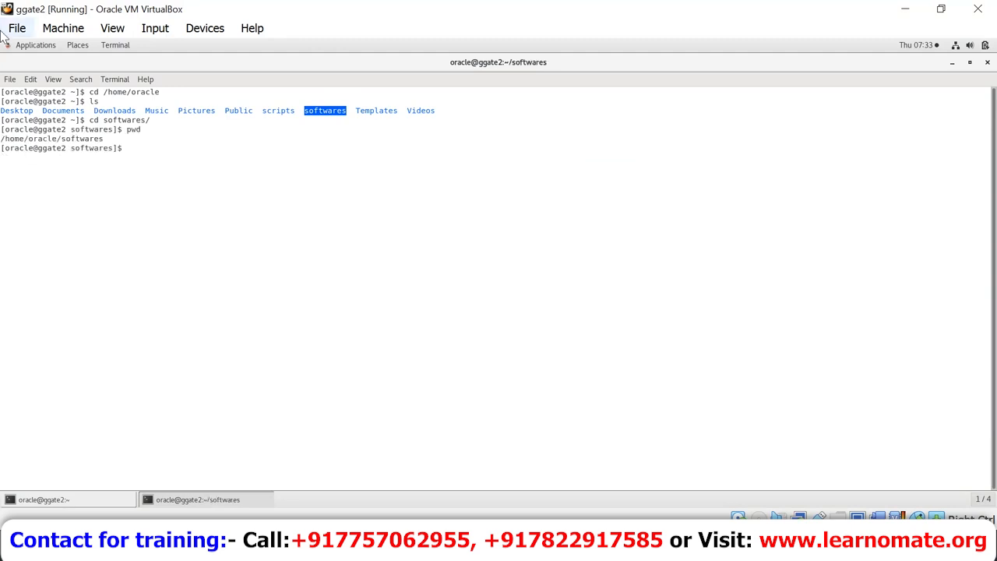
type("ls -lart")
key("Return")
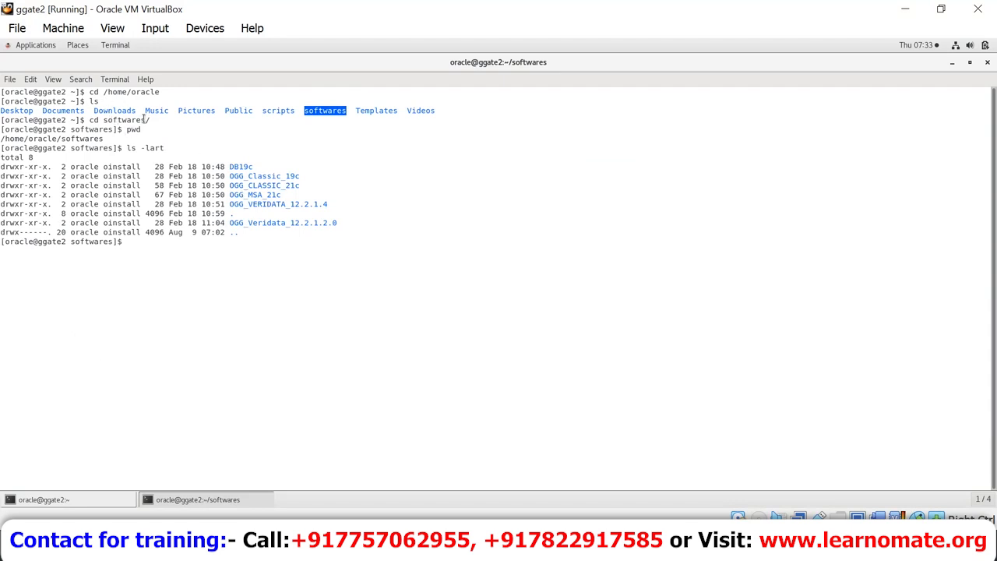
Step: Change into the OGG_MSA_21c folder and list its contents
left_click(66, 137)
triple_click(65, 137)
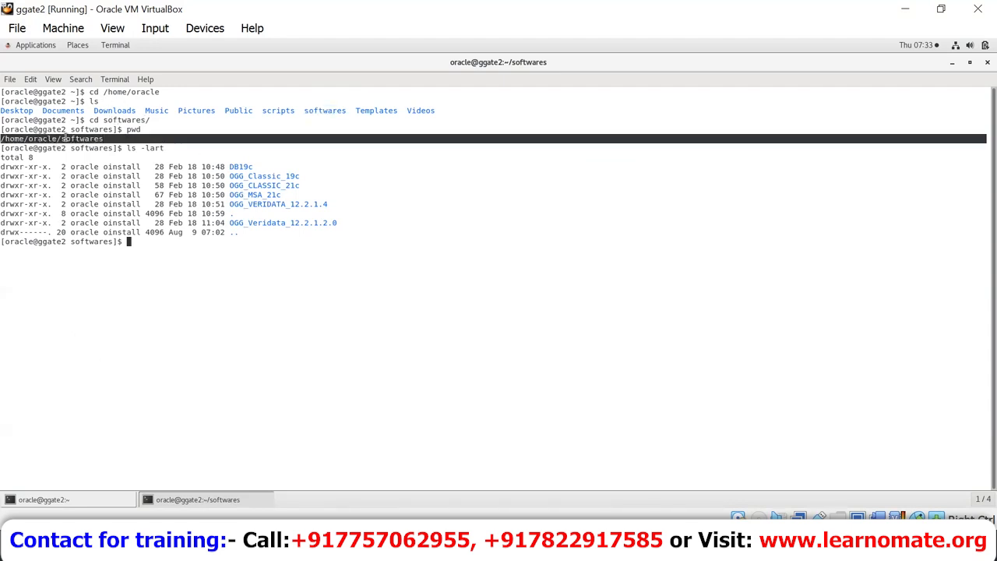
left_click(65, 137)
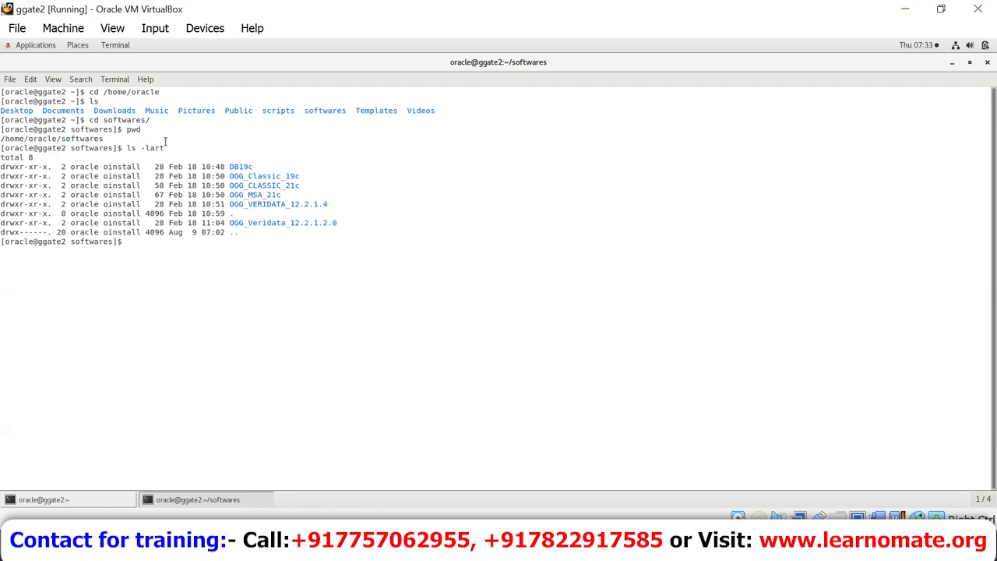
double_click(261, 196)
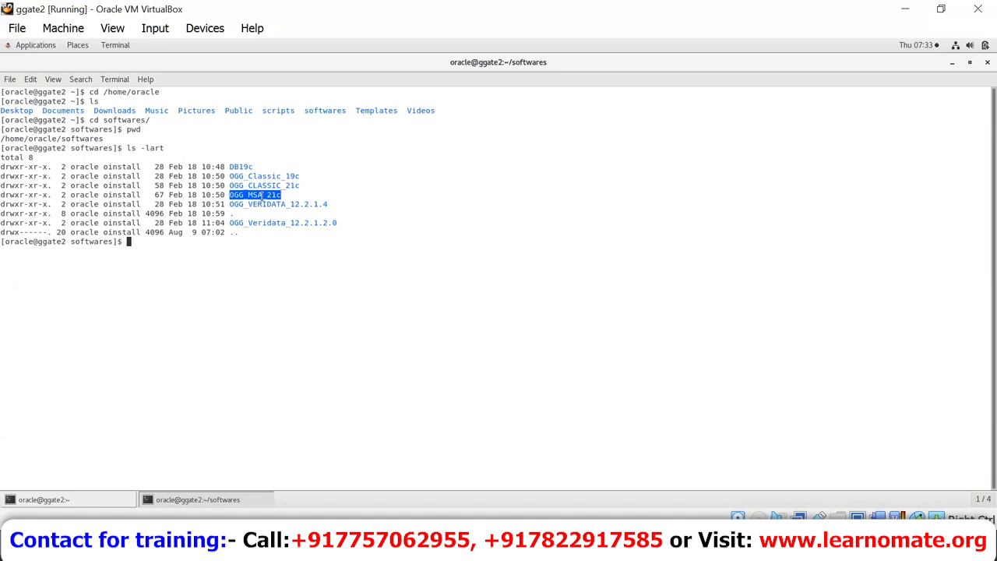
type("cd PGG_MSA")
key("BackSpace")
key("BackSpace")
key("BackSpace")
key("BackSpace")
key("BackSpace")
key("BackSpace")
key("BackSpace")
key("BackSpace")
type("OGG_MSA")
key("Tab")
key("Return")
type("ls")
key("Return")
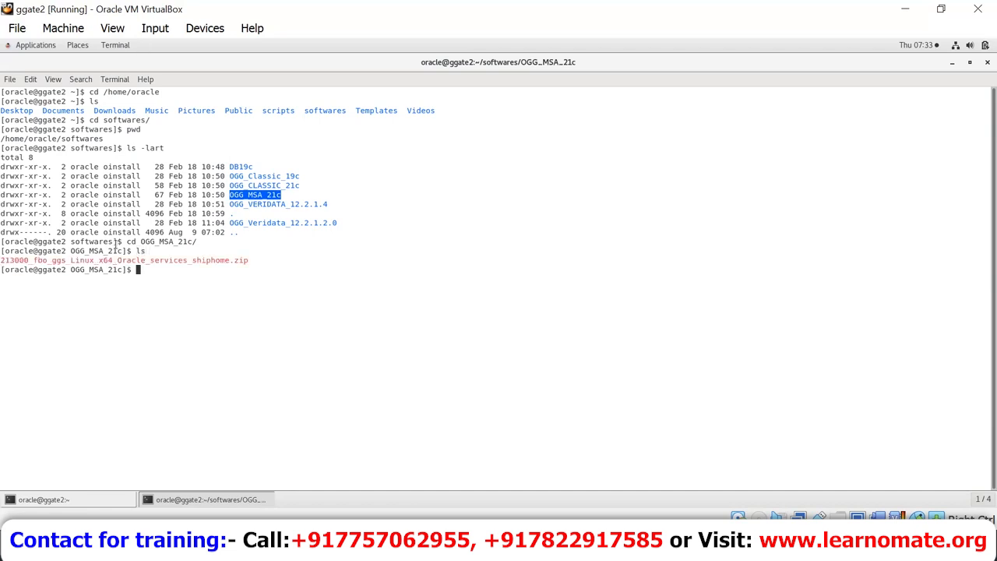
Step: Run unzip on the copied 213000_fbo_ggs_Linux_x64_Oracle_services_shiphome.zip file name
double_click(191, 260)
key("ctrl+c")
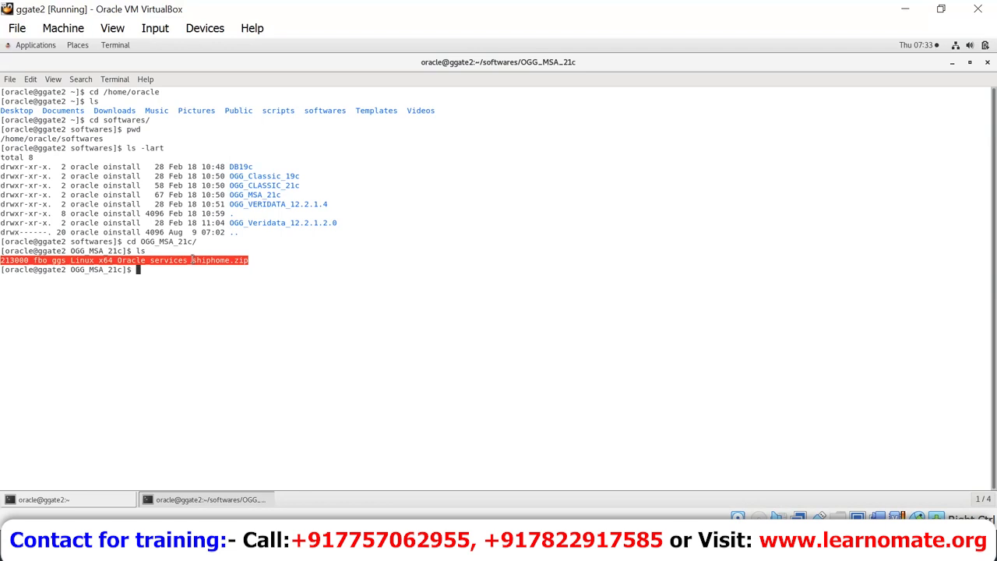
type("unzip")
key("ctrl+shift+v")
key("Return")
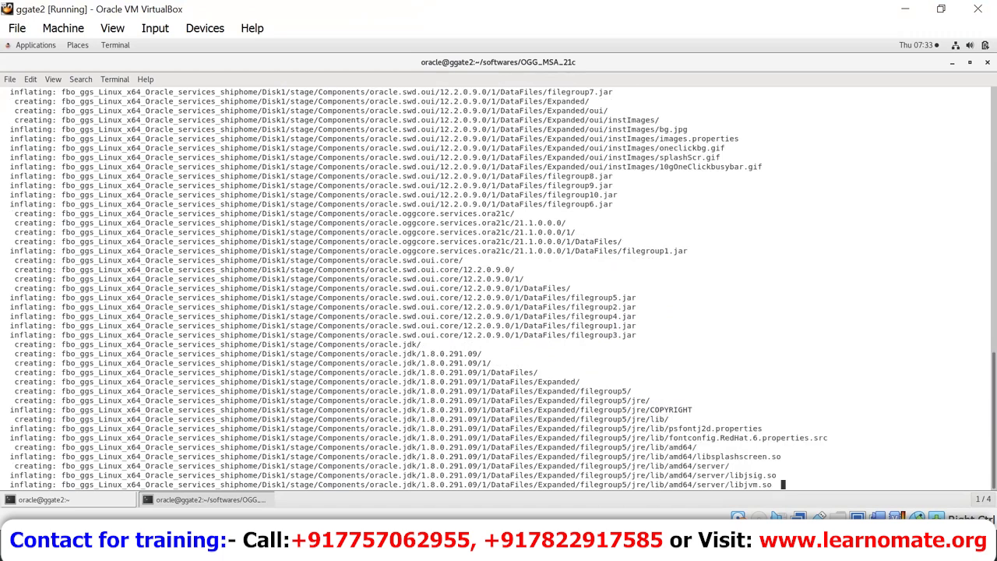
Step: Bring up the Session2_weekday_notes_msa notes and highlight the Goldengate Home line
mouse_move(559, 549)
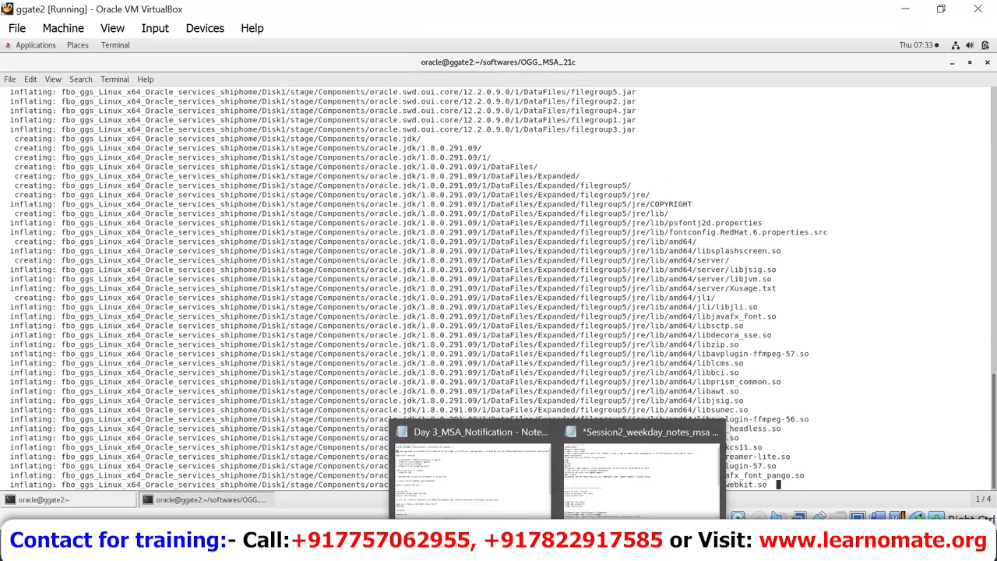
left_click(614, 486)
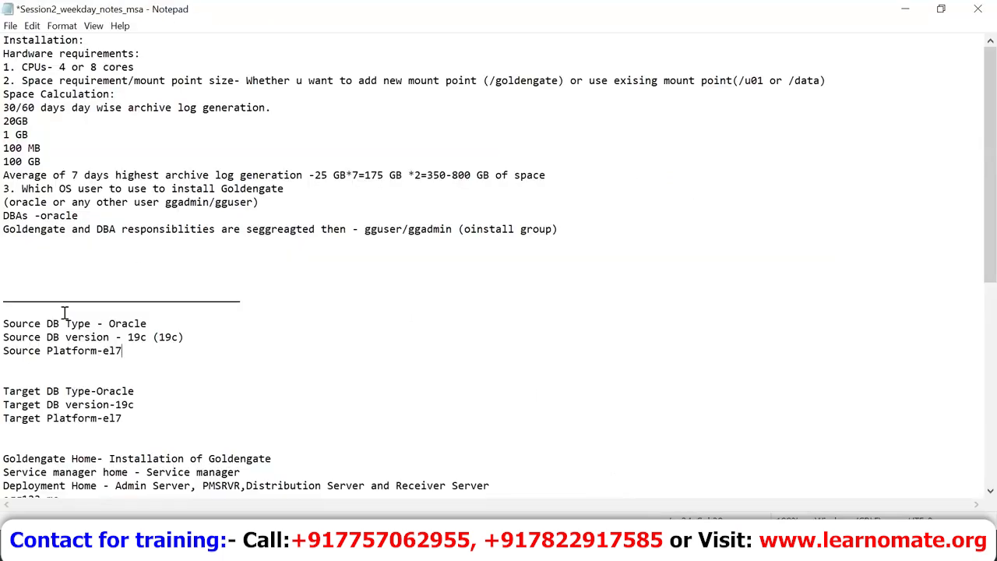
key("Down")
key("Down")
key("Down")
key("Down")
key("Down")
key("Down")
key("Down")
key("Up")
key("Up")
key("Up")
key("Up")
key("Up")
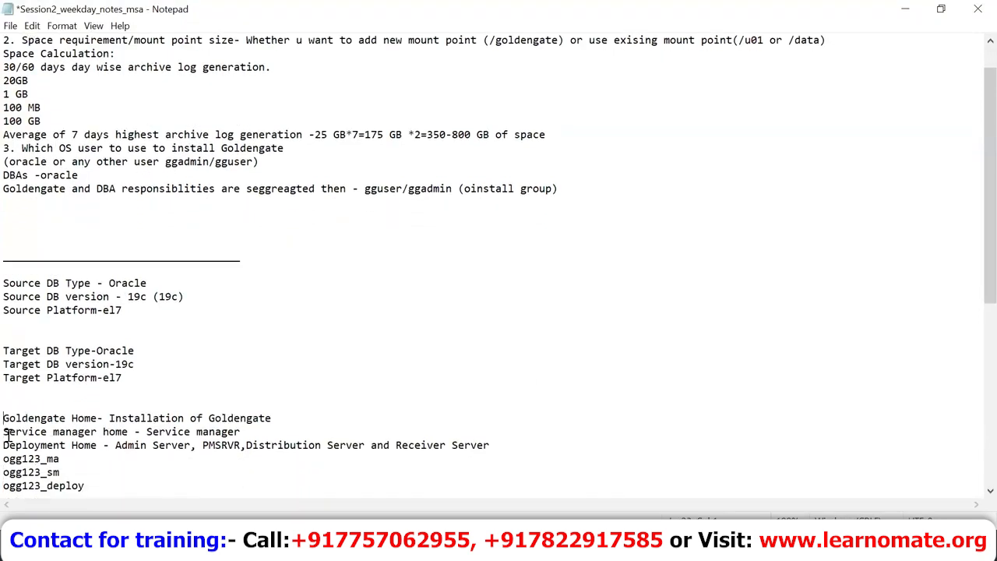
key("shift+Down")
key("shift+Down")
key("shift+Down")
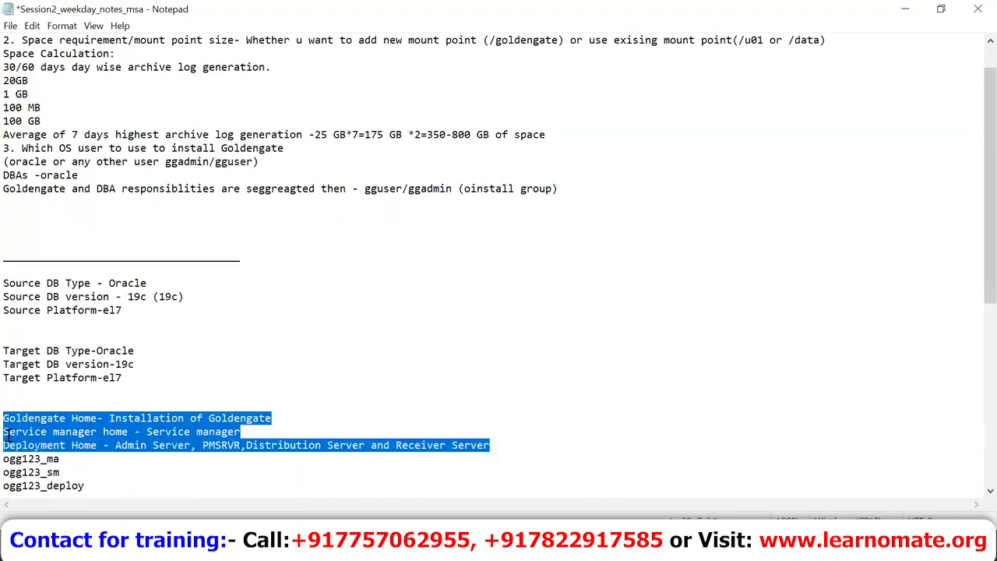
key("Up")
key("Up")
key("Up")
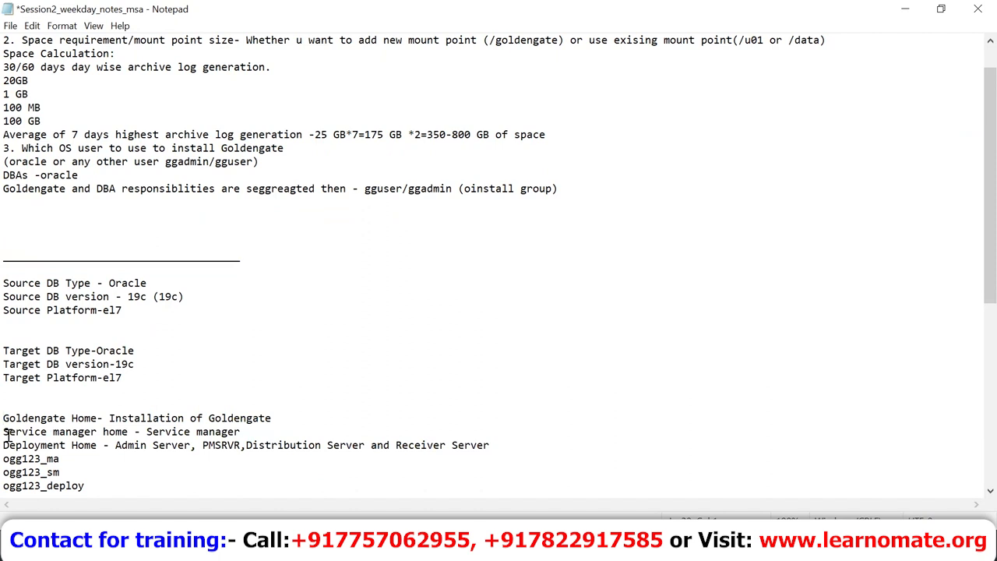
key("shift+Down")
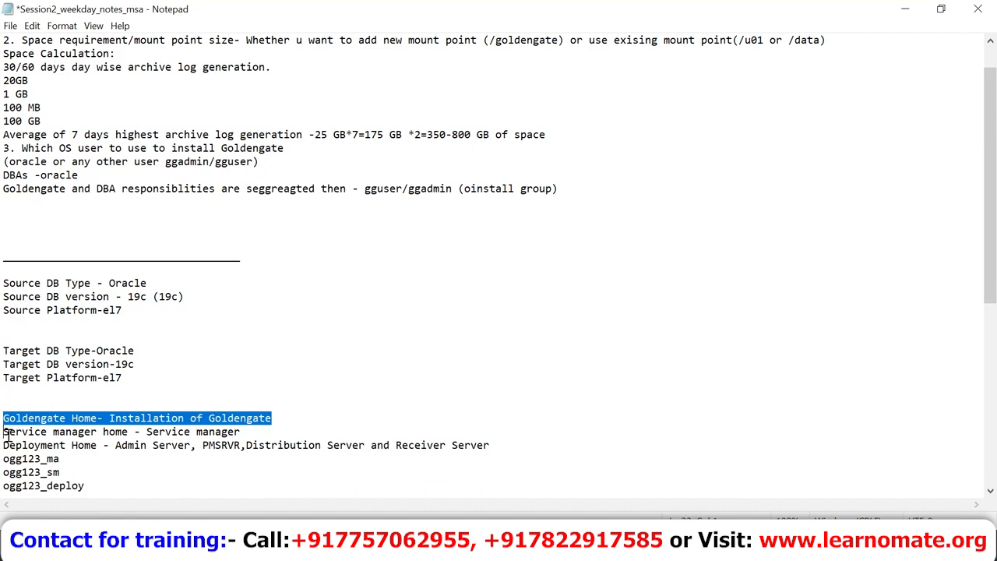
Step: Highlight the Service manager home and Deployment Home lines in the notes
left_click(5, 434)
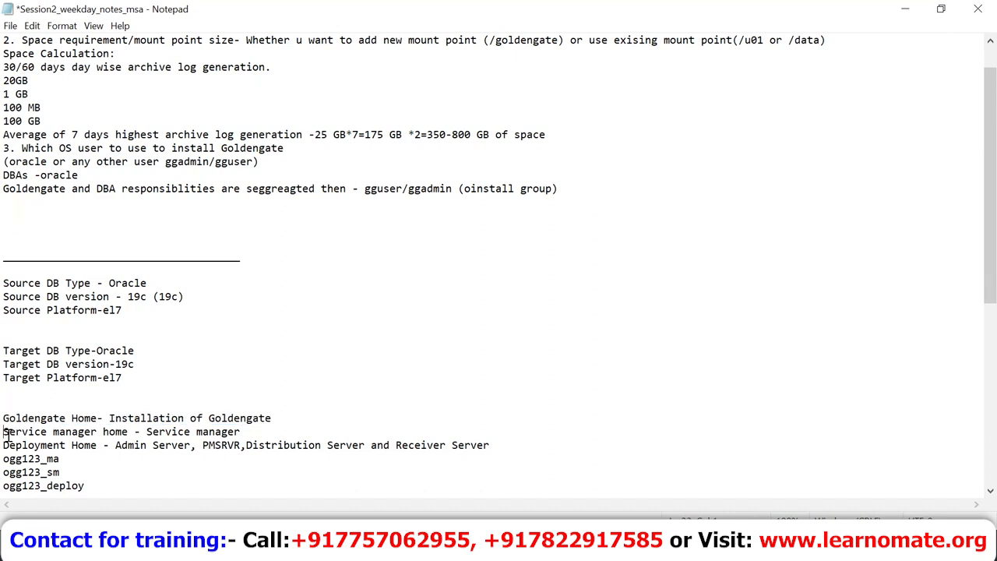
key("shift+End")
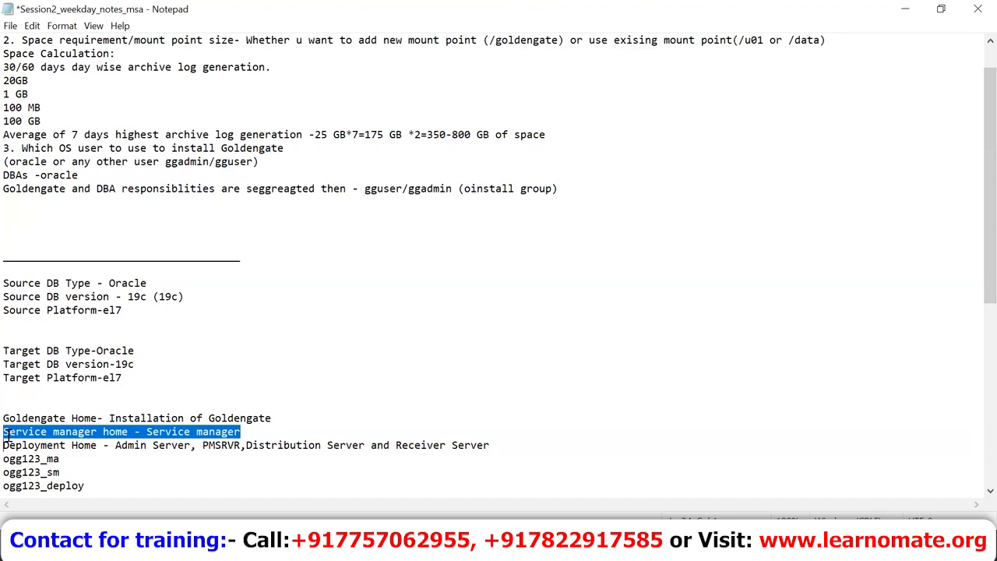
left_click(5, 445)
key("shift+End")
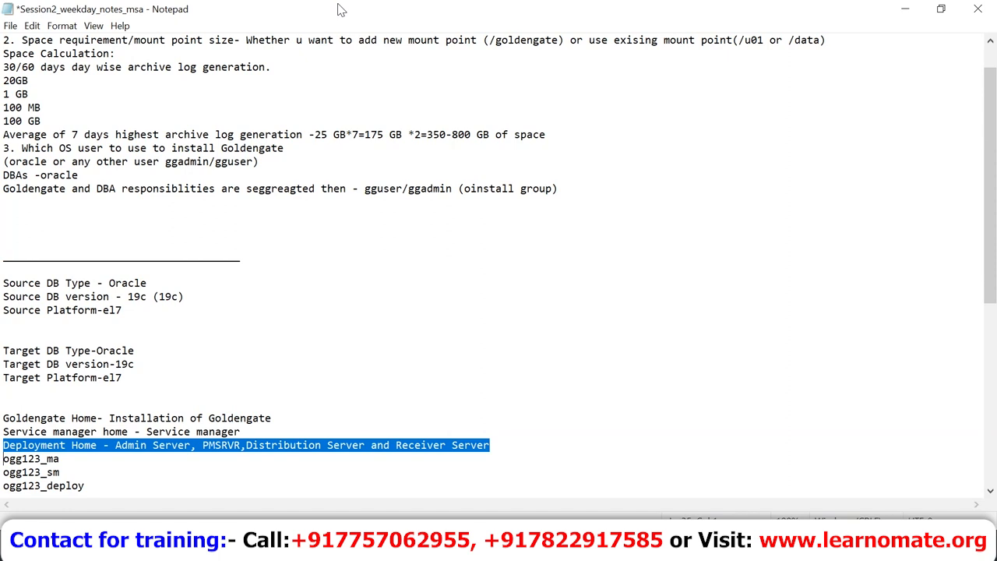
Step: Select the ogg123_ma, ogg123_sm and ogg123_deploy home names in the notes
key("Right")
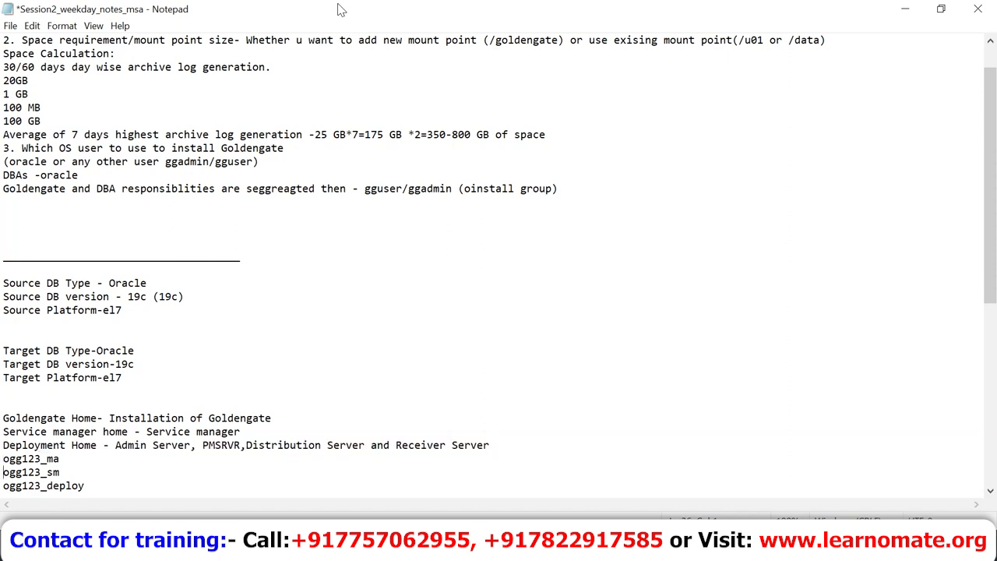
key("shift+End")
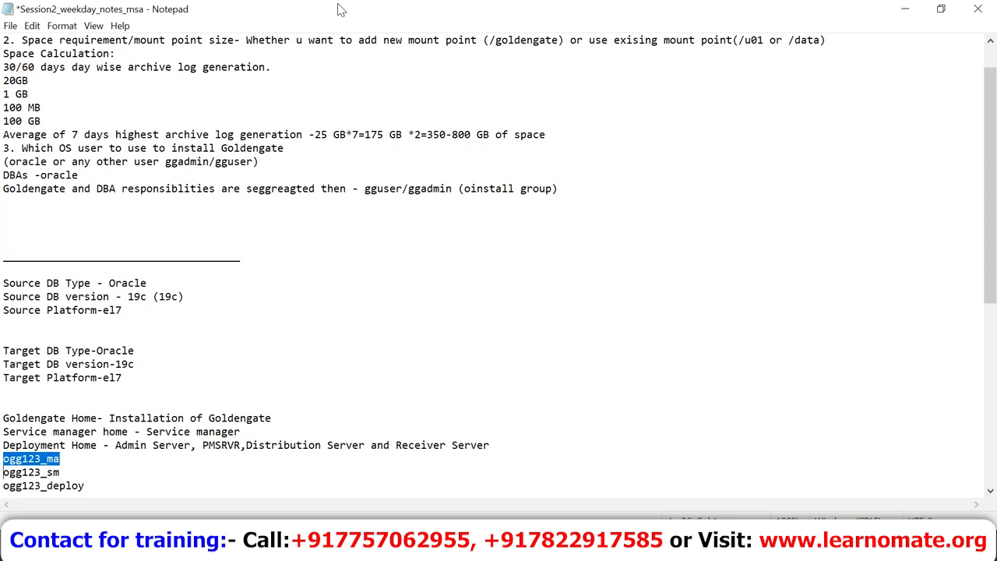
key("Down")
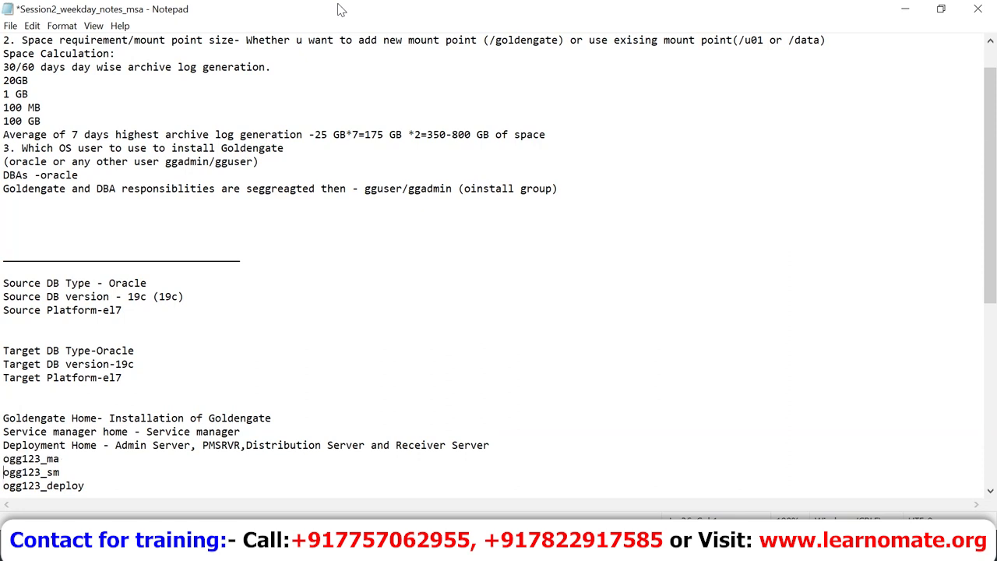
key("shift+Down")
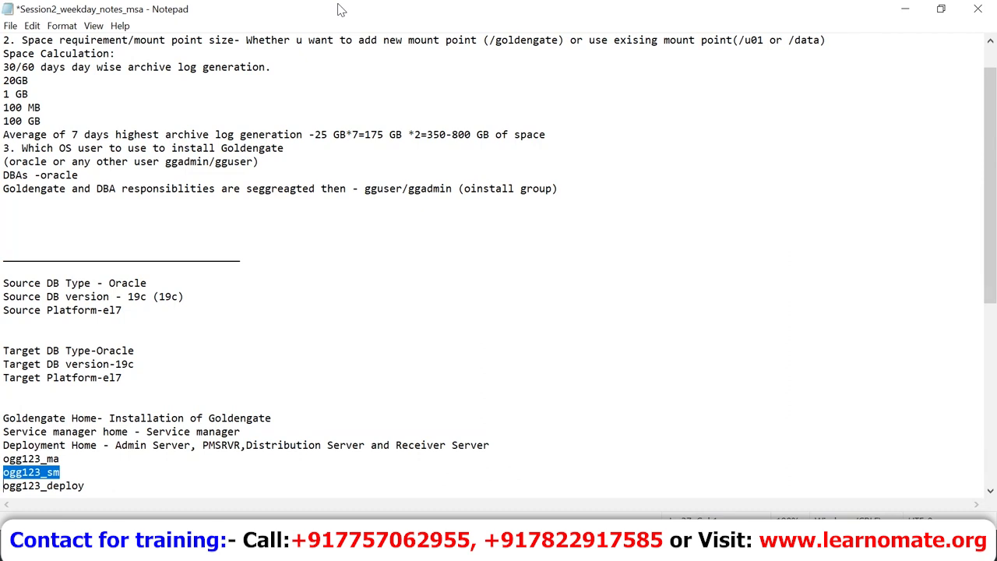
key("Down")
key("Up")
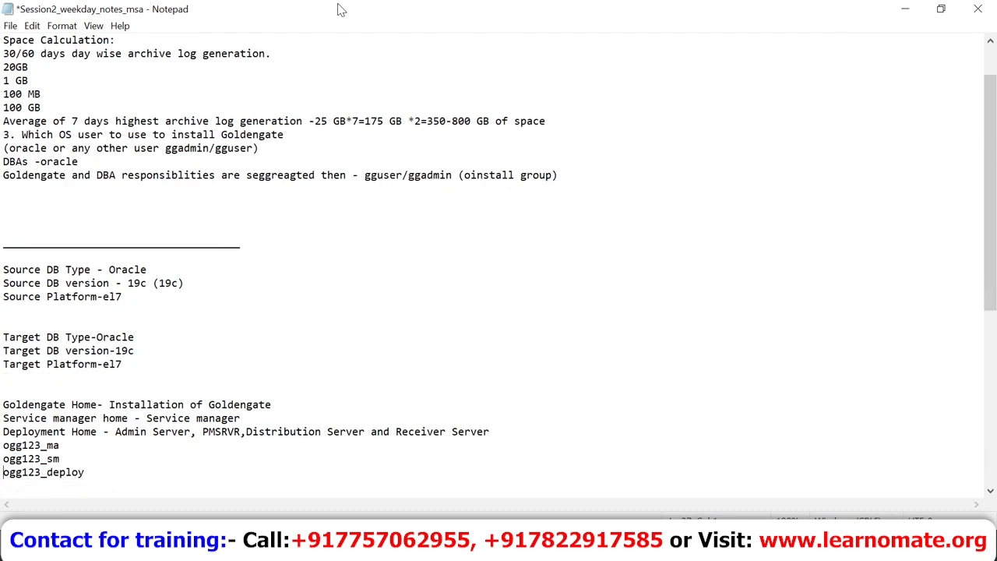
key("shift+Down")
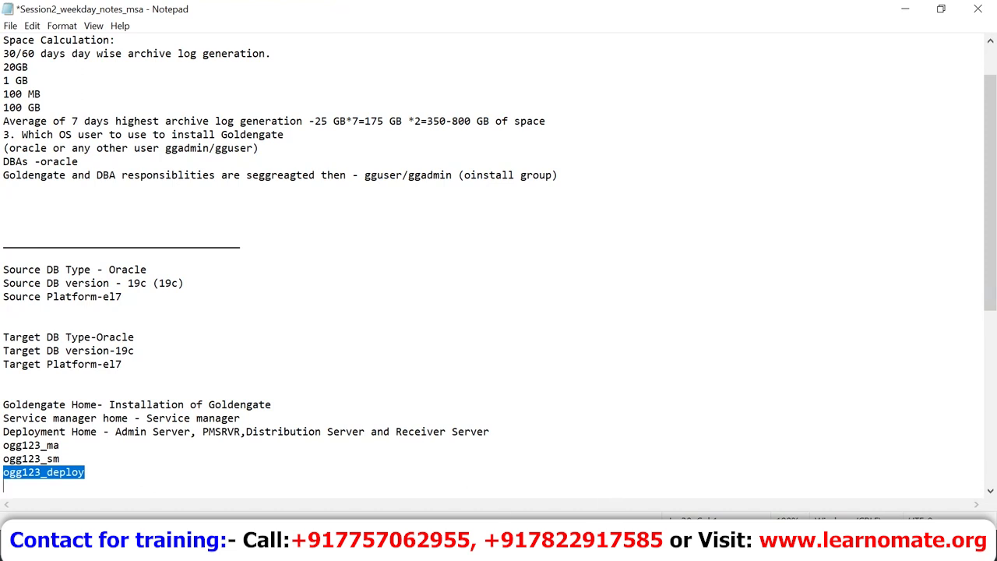
Step: Open the GoldenGate Microservices Download and Installation activity guides, then switch back to the notes
mouse_move(436, 516)
left_click(431, 499)
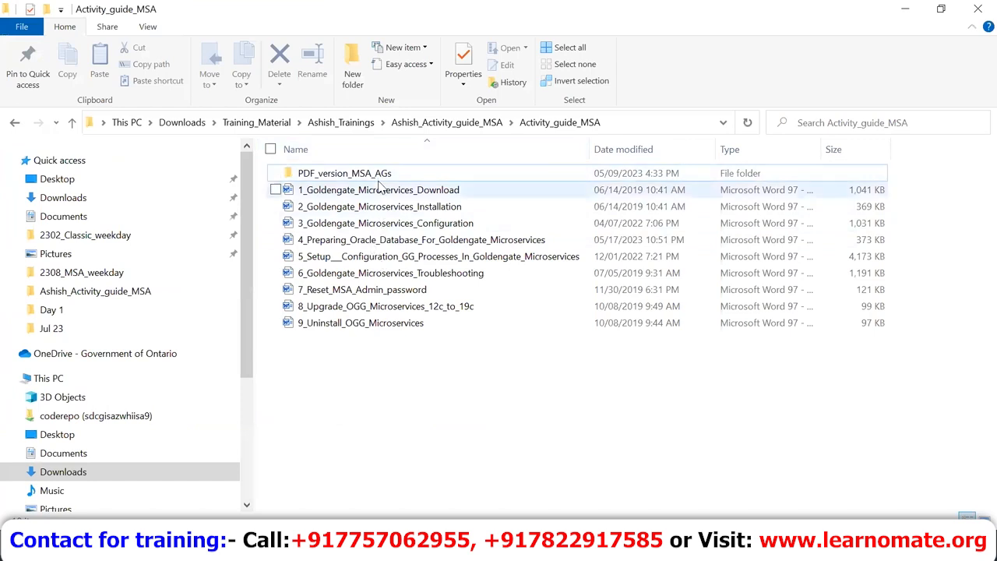
double_click(380, 191)
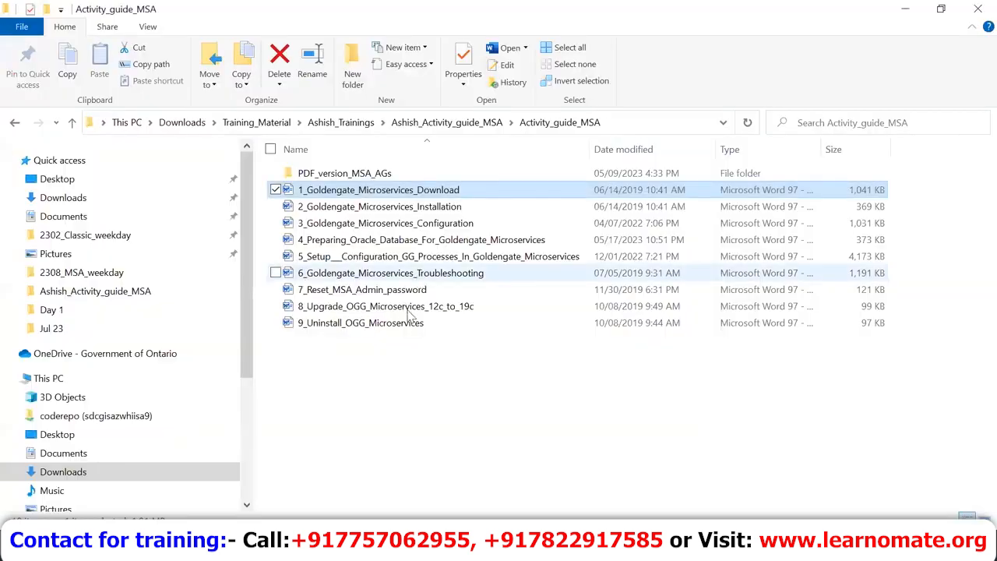
double_click(467, 206)
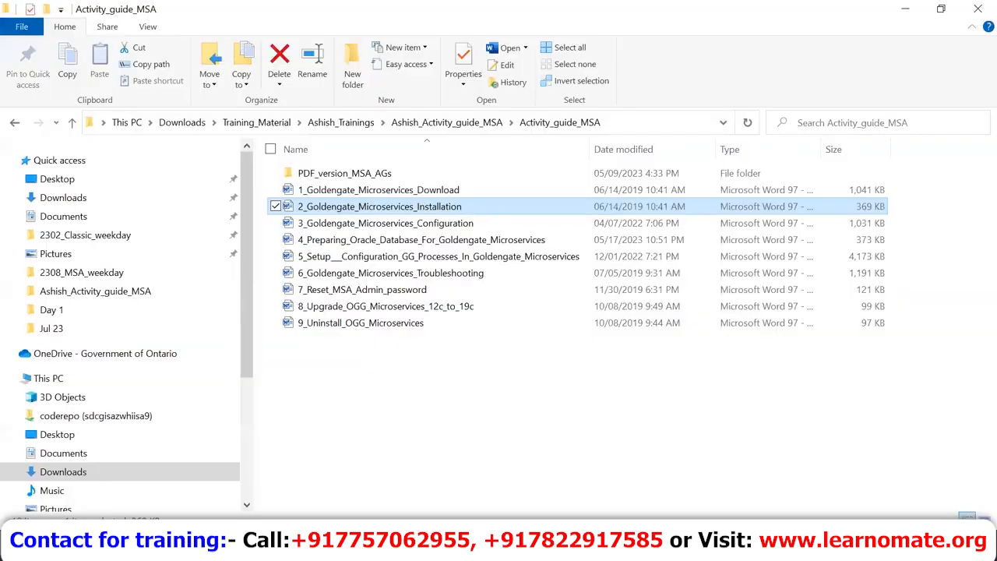
key("alt+Tab")
key("alt+Tab")
key("alt+Tab")
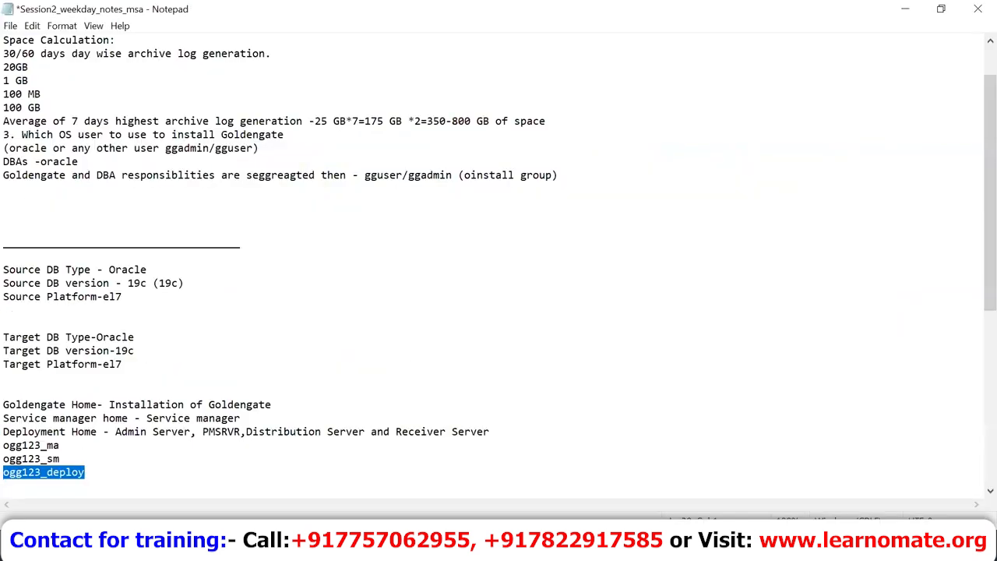
Step: Select the three ogg123 home name lines, then switch to the ggate1 virtual machine
left_click(5, 443)
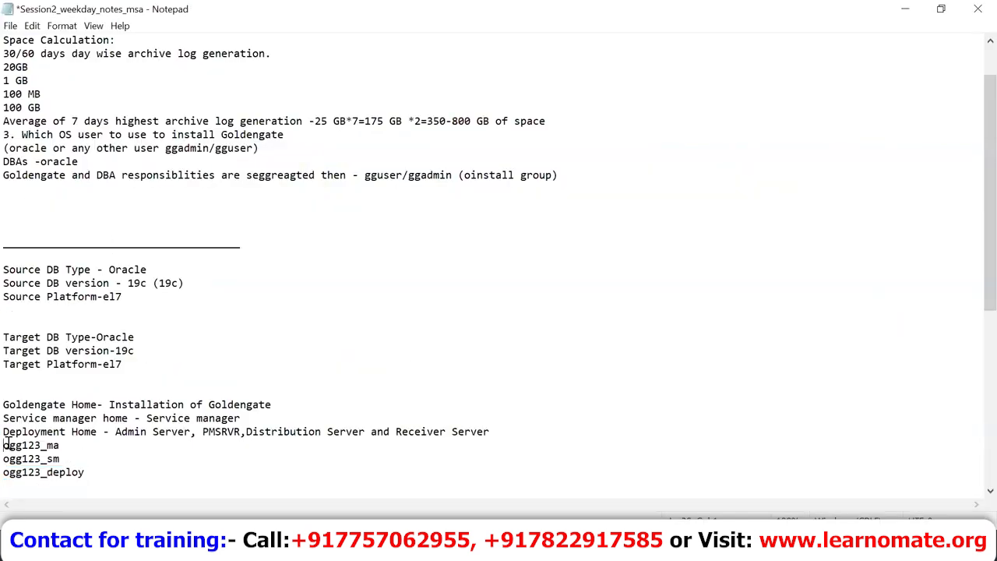
key("shift+Down")
key("shift+Down")
key("shift+Down")
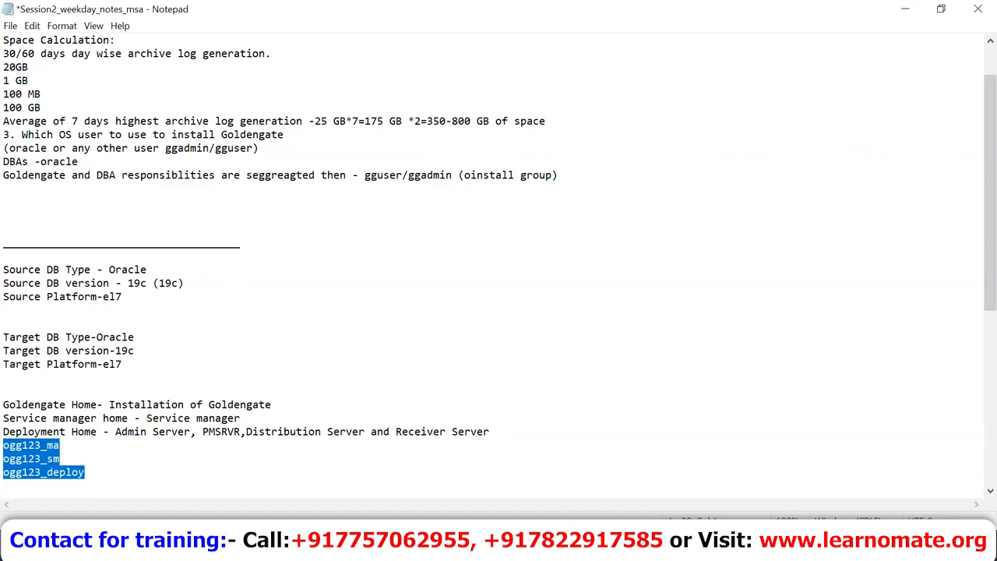
mouse_move(667, 550)
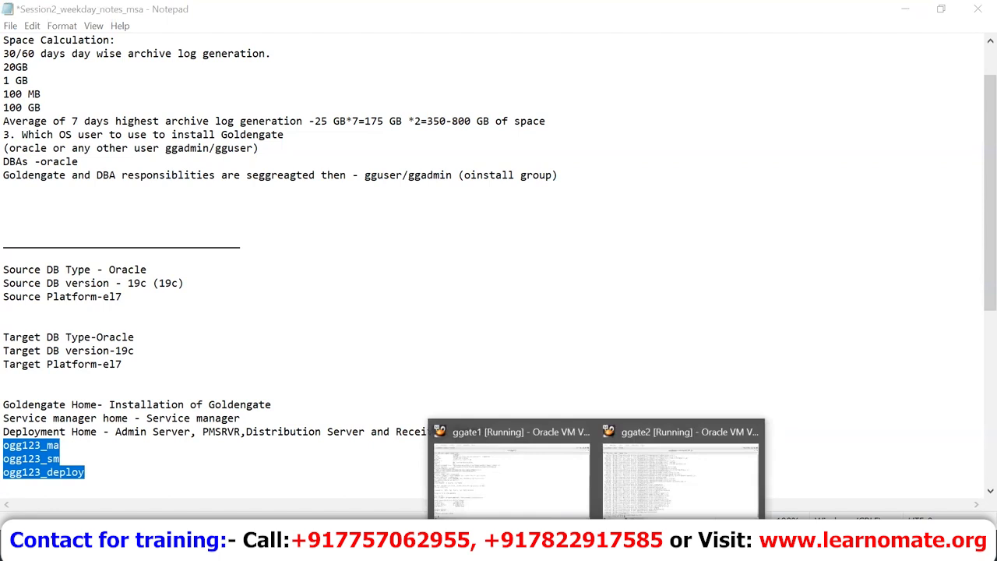
left_click(527, 482)
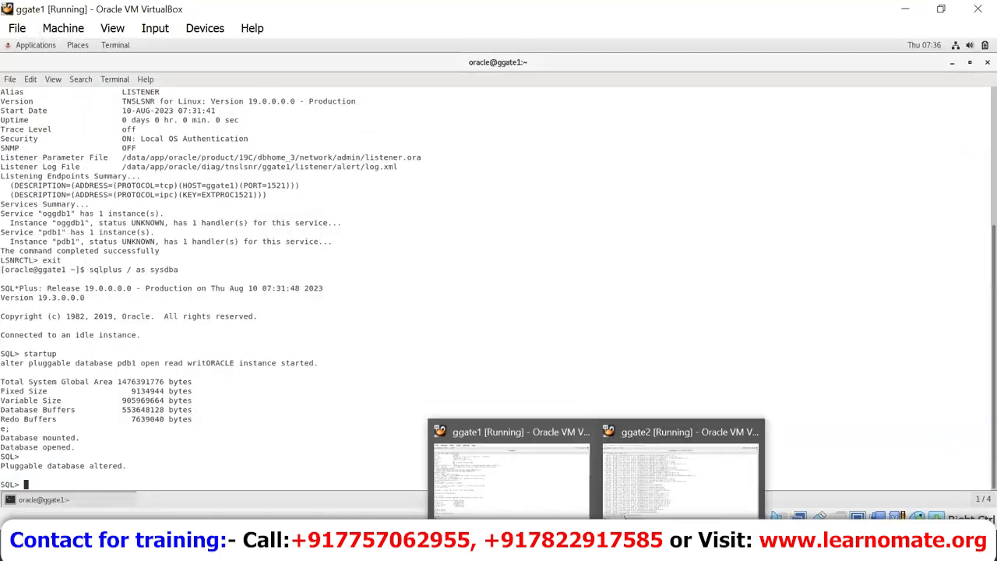
Step: On ggate1, open a new terminal window and maximize it
left_click(701, 471)
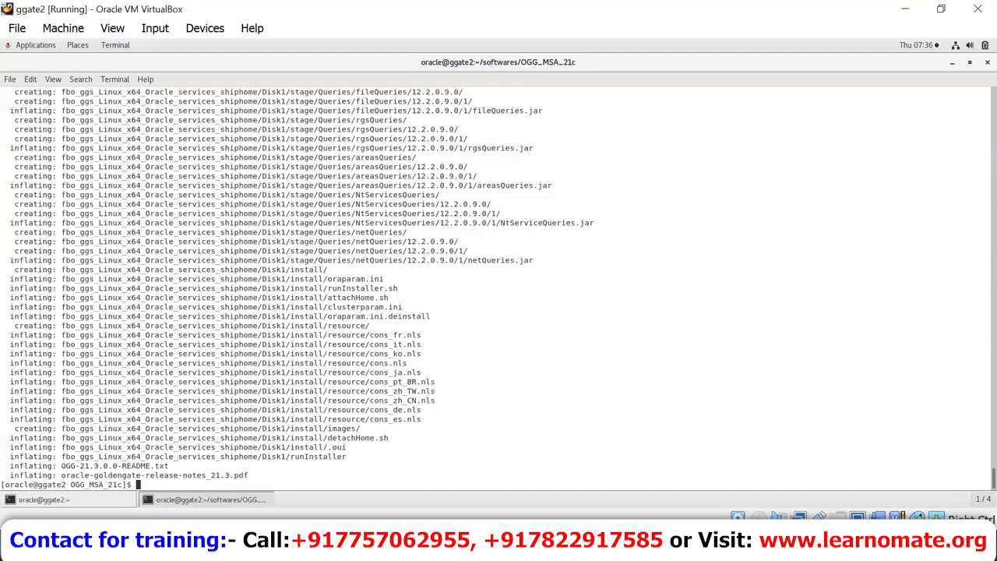
mouse_move(605, 549)
left_click(544, 496)
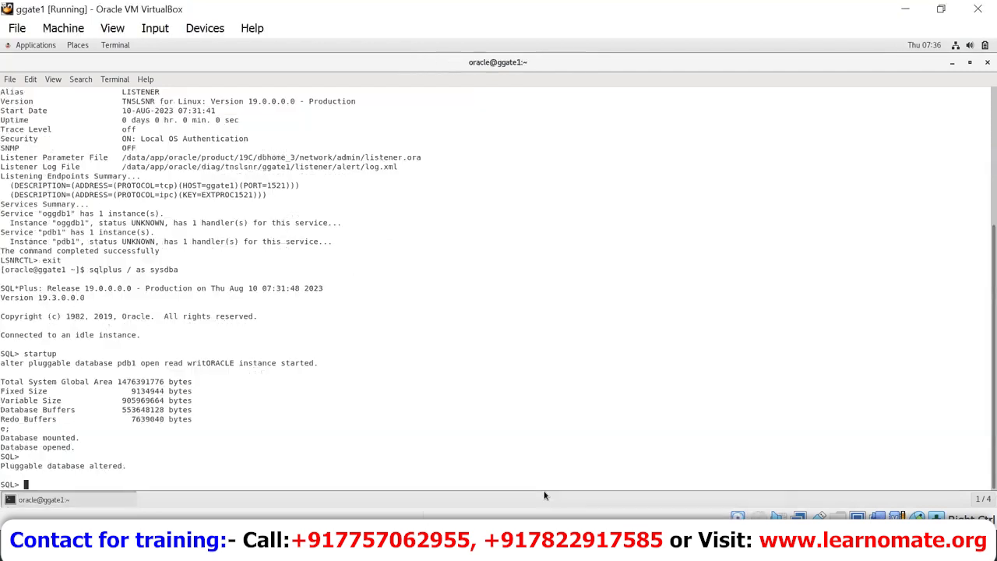
right_click(463, 422)
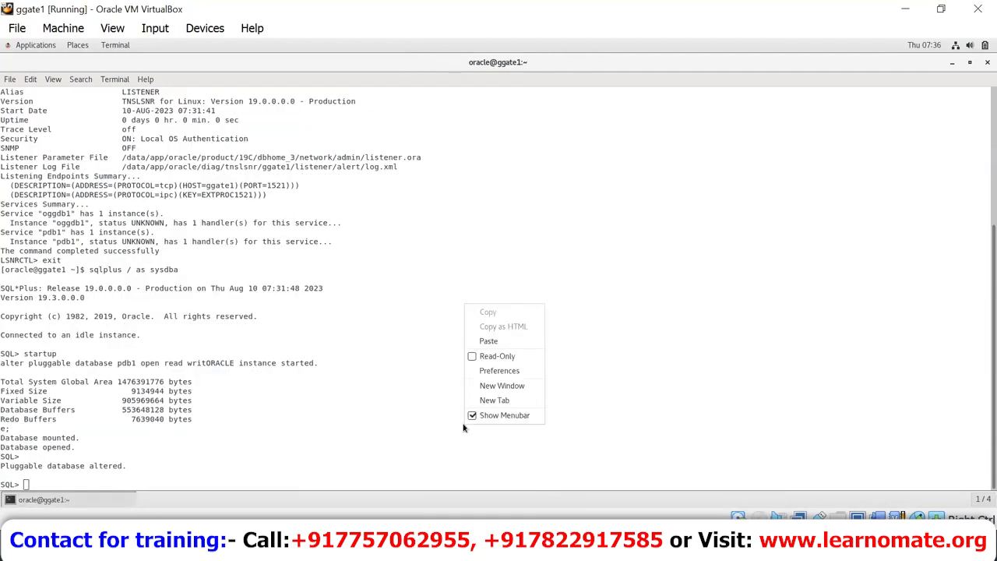
left_click(494, 386)
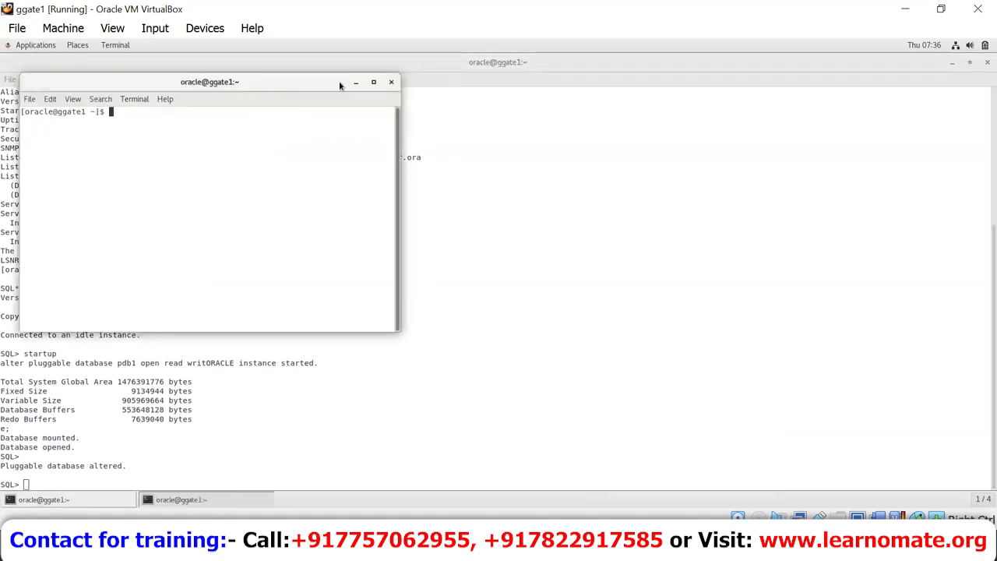
left_click(374, 83)
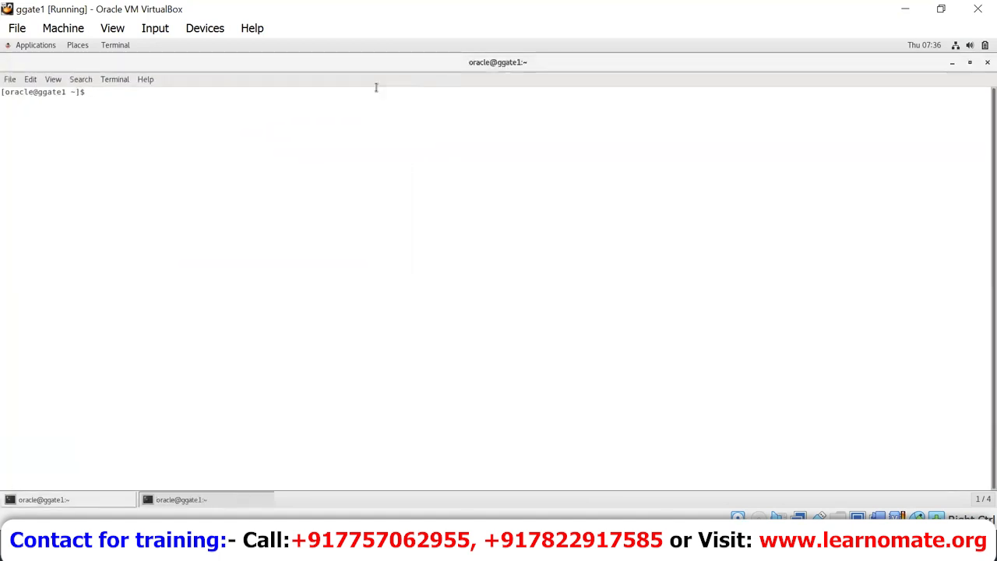
Step: Unzip the fbo_ggs installer zip in /home/oracle/softwares/OGG_MSA_21c and open another terminal
type("cd /home")
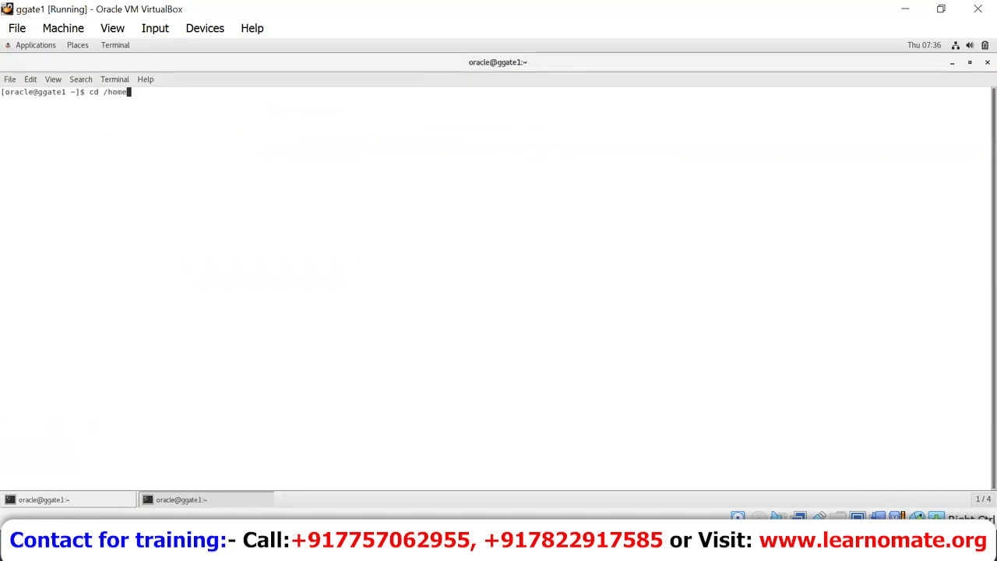
type("/oracle/so")
key("Tab")
key("Return")
type("cd OGG")
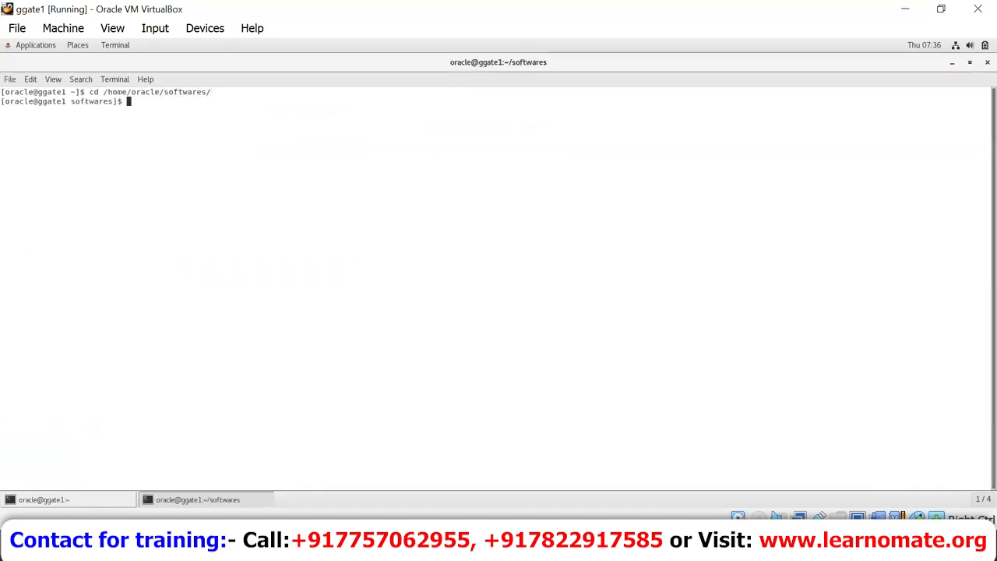
key("Tab")
key("Return")
type("unzip")
type(" fb")
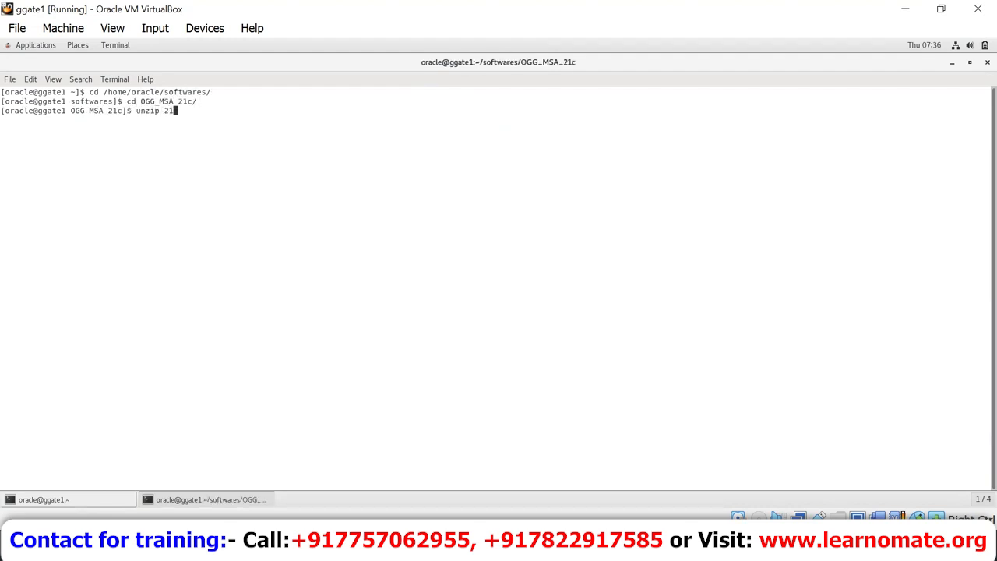
key("Tab")
key("Return")
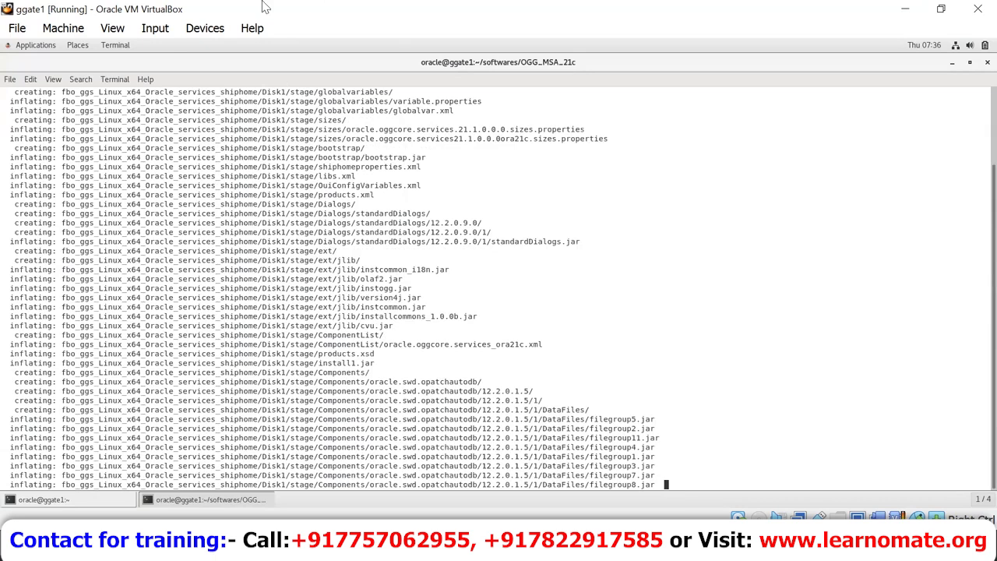
right_click(355, 196)
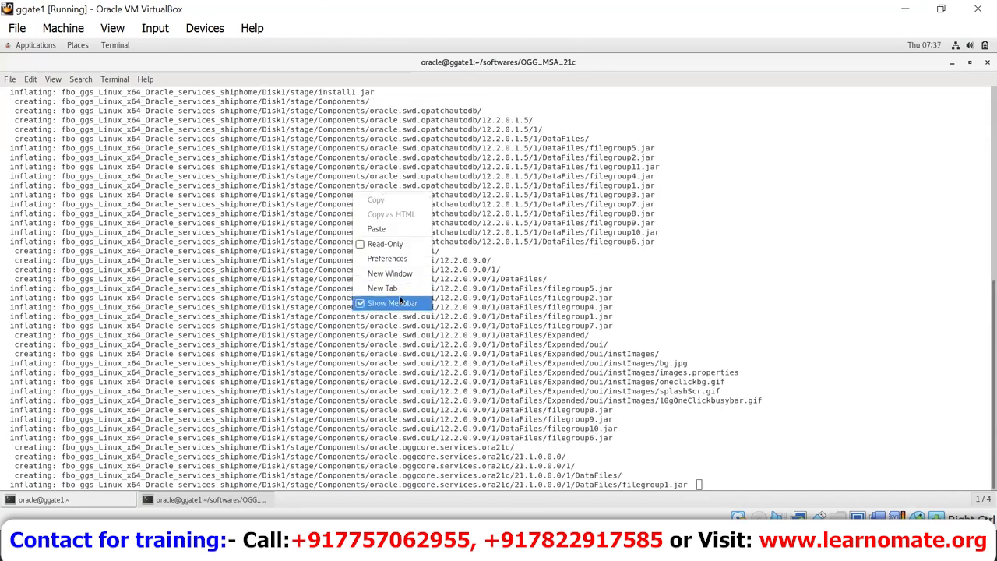
left_click(407, 275)
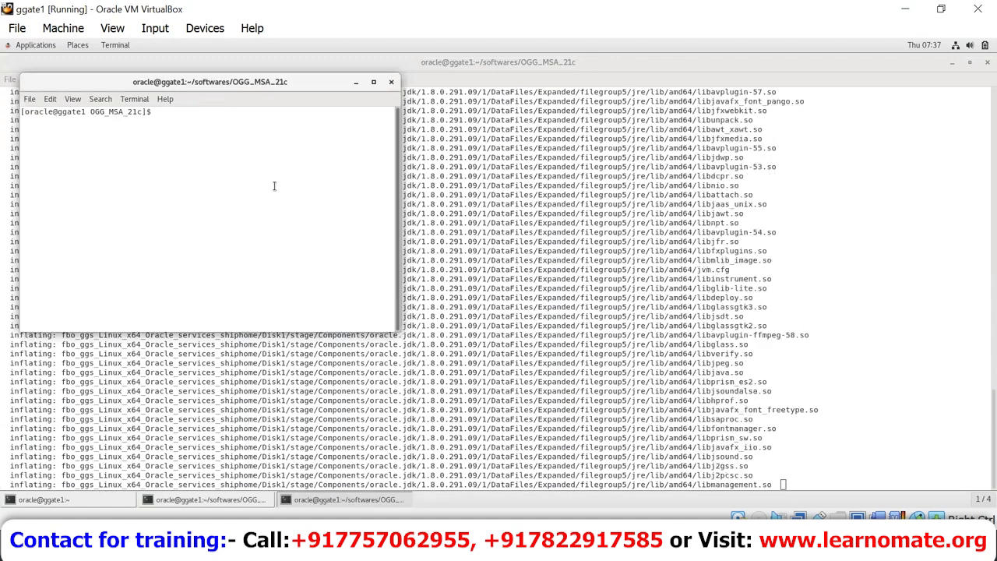
Step: Change into /data/app/oracle/product and list its contents
type("cd /")
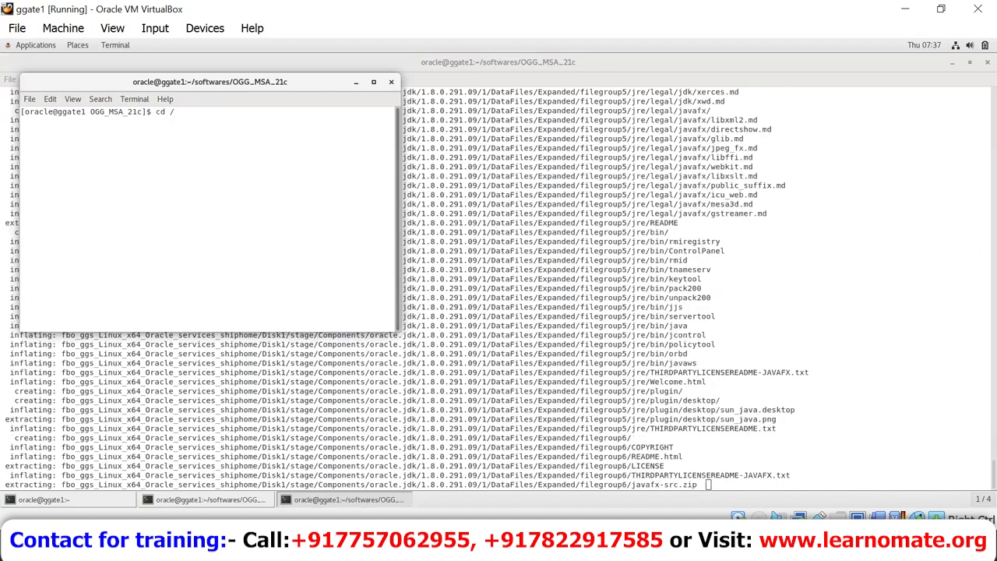
type("data/")
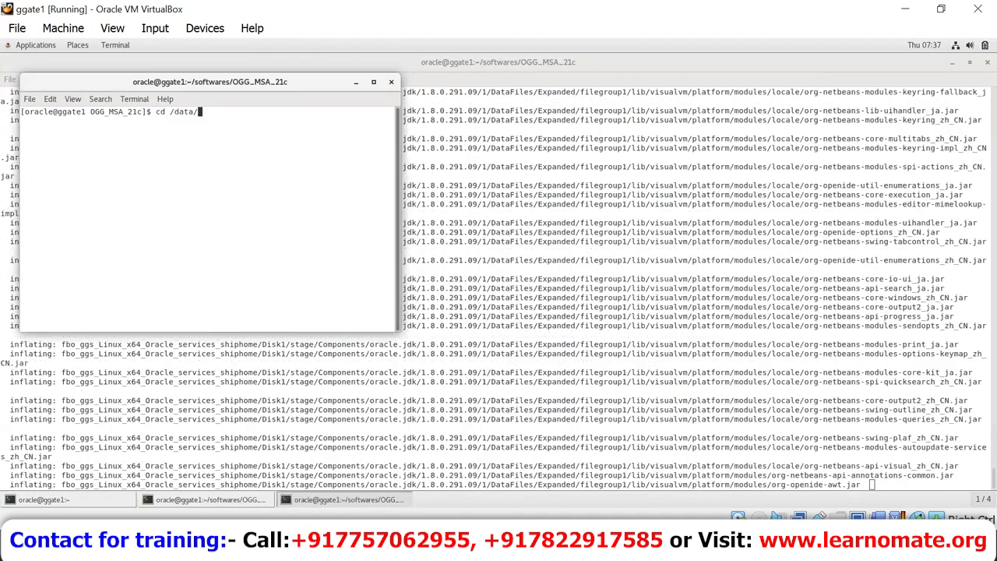
type("app/oracle")
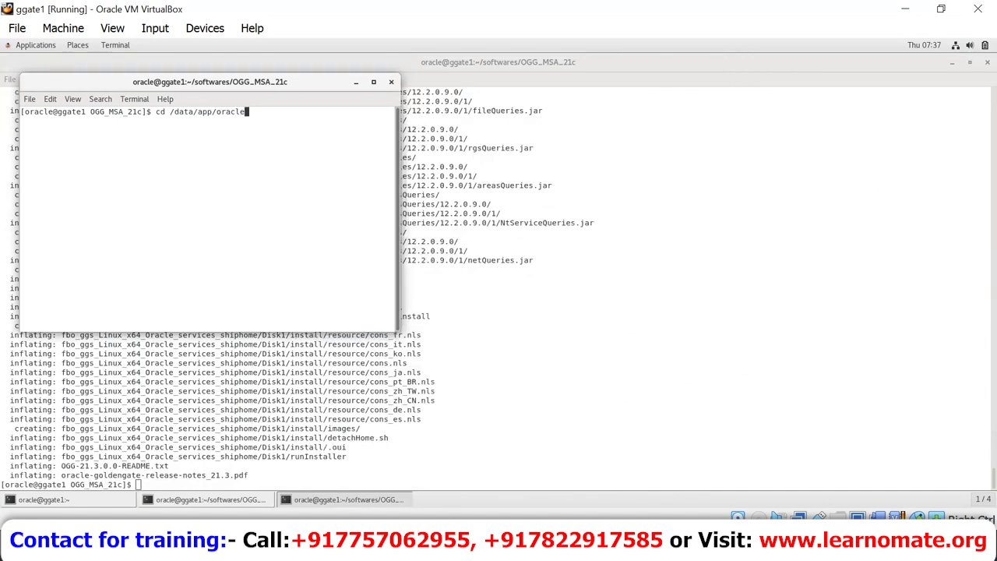
type("/product/")
key("Return")
type("ls")
key("Return")
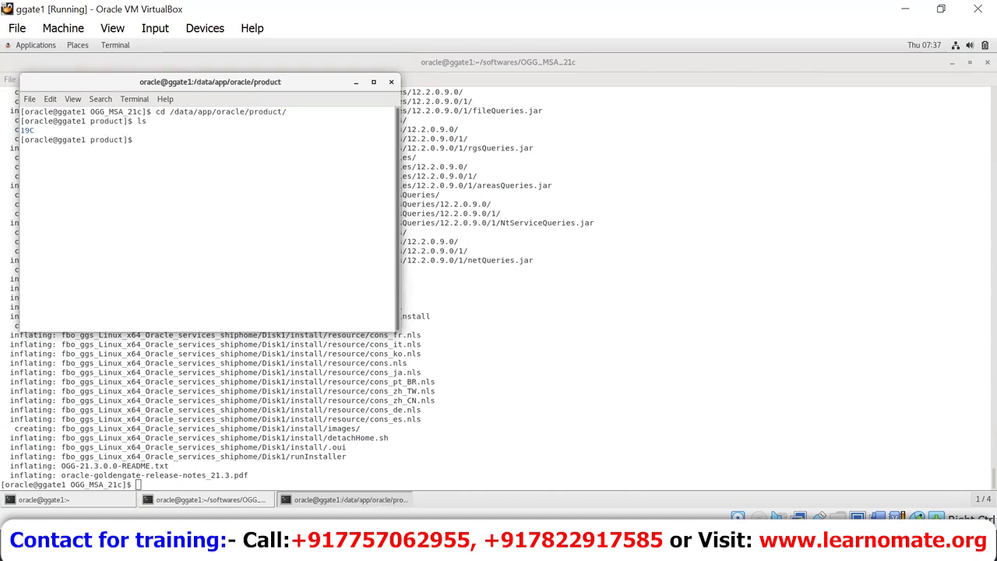
Step: Create the ogg123_ma, ogg123_sm and ogg123_deploy directories and verify them with ls -lart
type("mkdir ogg123 ma ogg123_sm ")
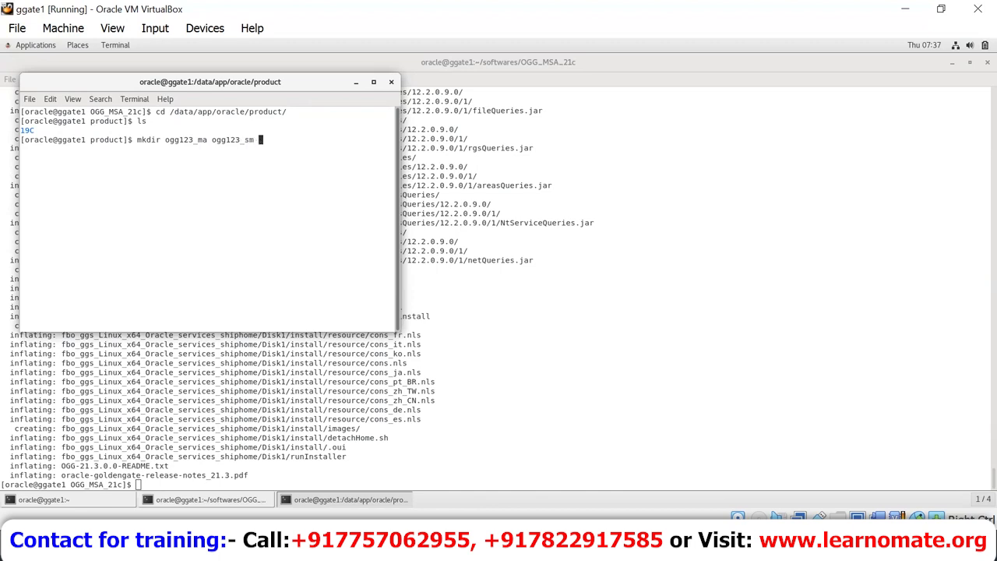
type("ogg123_deploy")
key("Return")
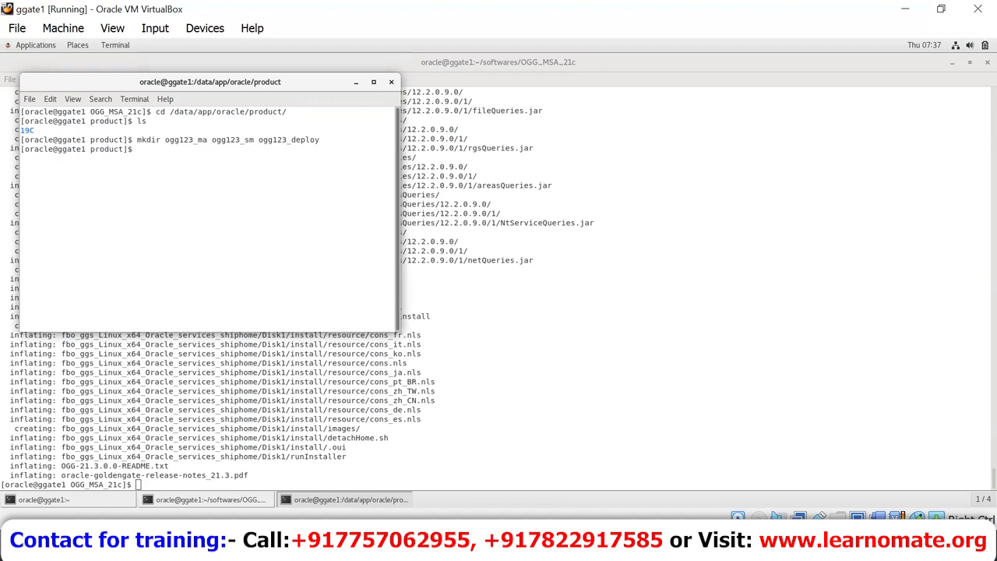
type("ls -lart")
key("Return")
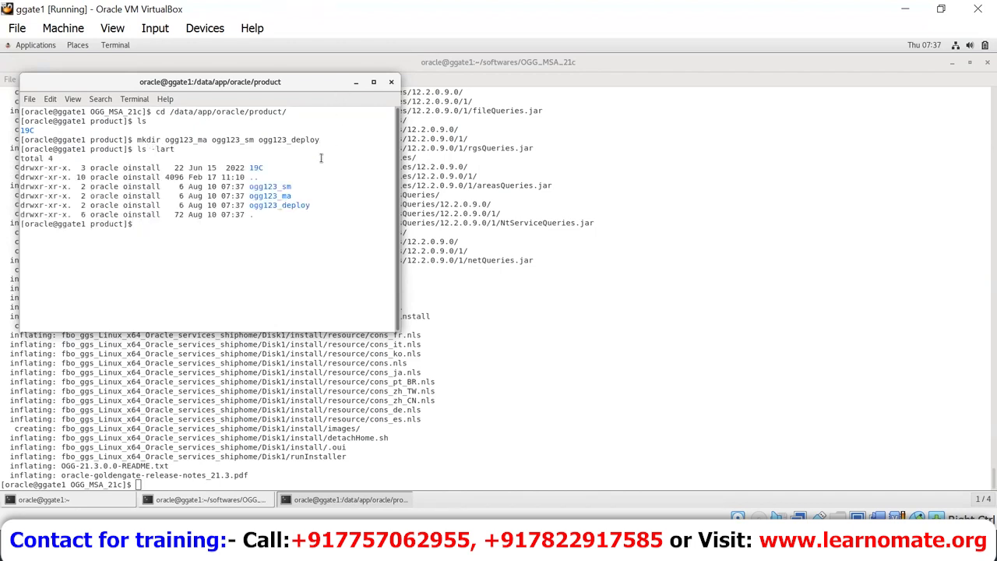
double_click(273, 196)
left_click(290, 187)
double_click(289, 187)
left_click(282, 208)
double_click(283, 206)
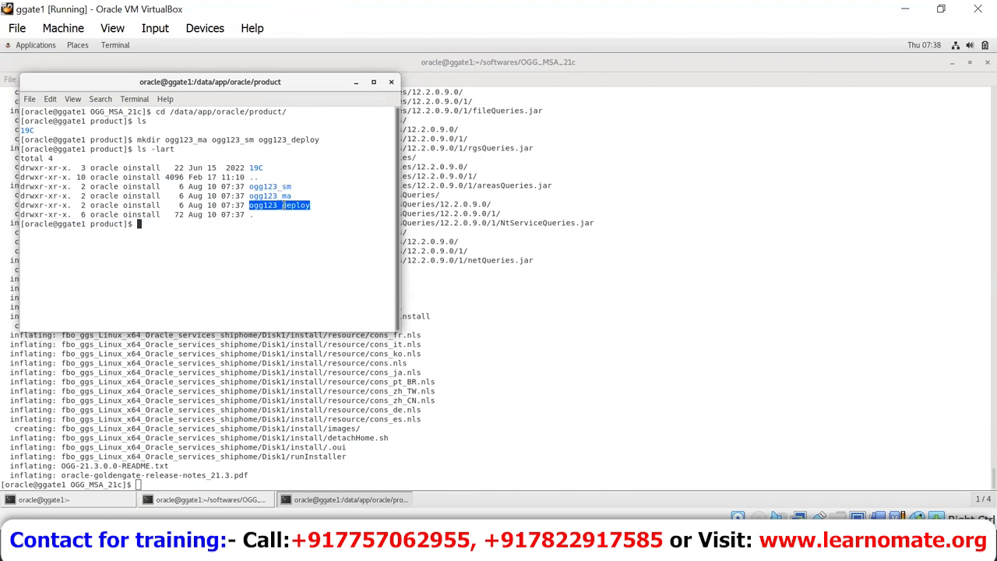
Step: In the OGG_MSA_21c terminal, enter the unzipped fbo_ggs_Linux_x64_Oracle_services_shiphome folder and list it
left_click(377, 442)
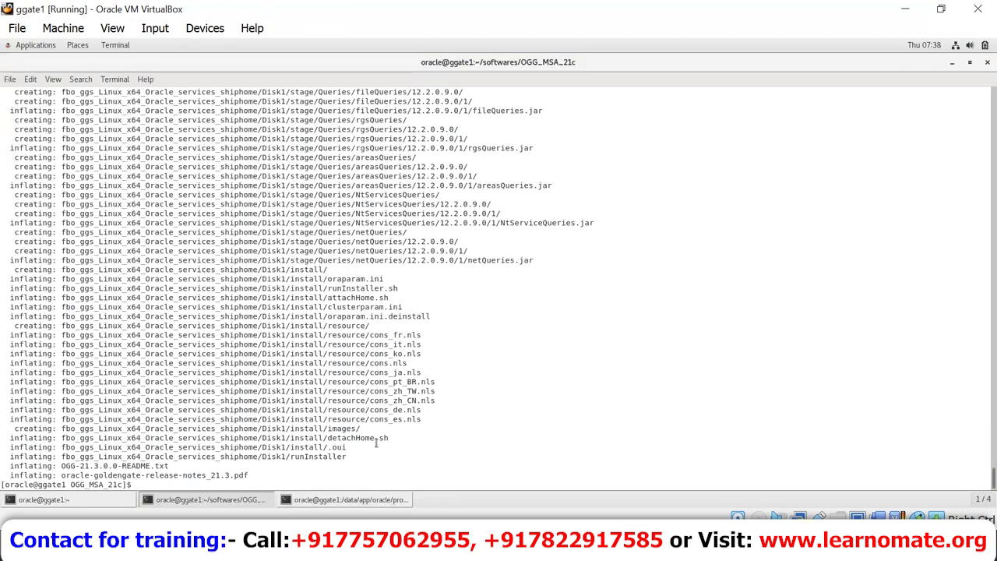
type("ls")
key("Return")
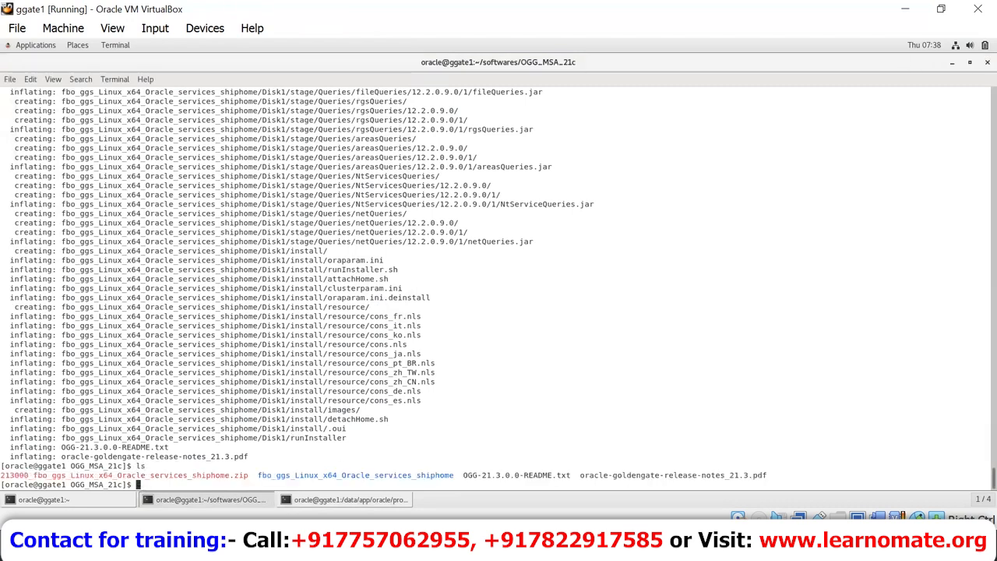
double_click(386, 475)
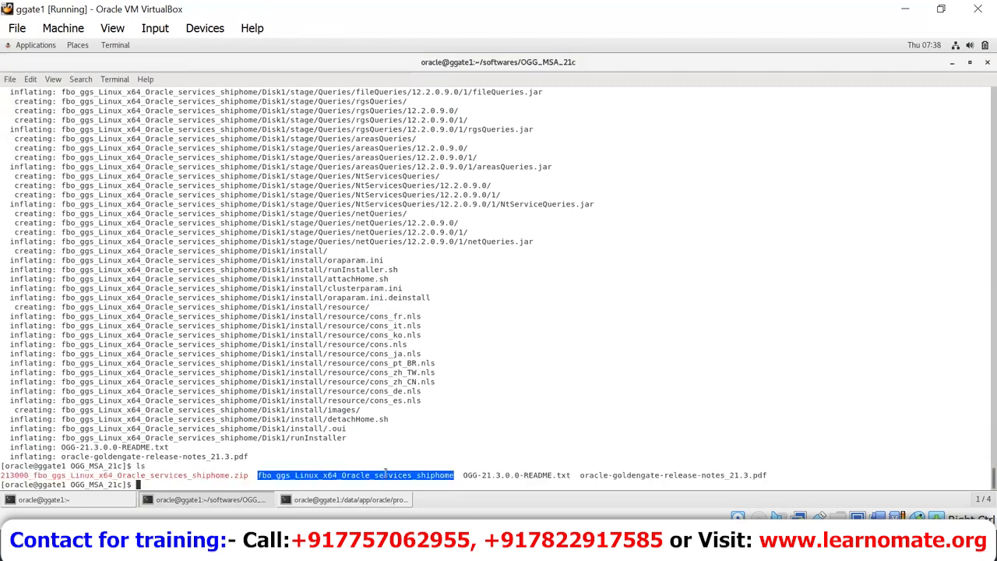
type("cd f")
key("Tab")
key("Return")
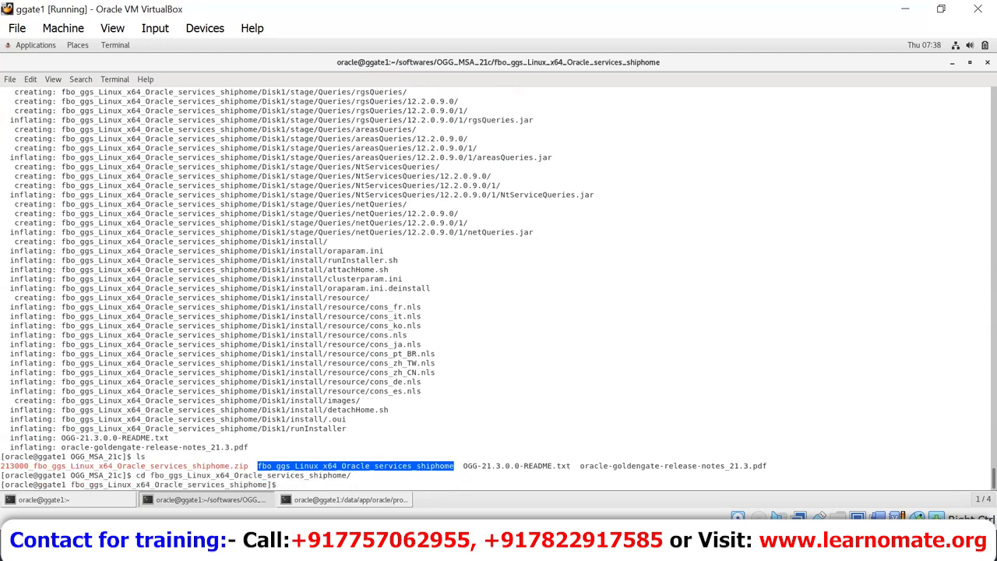
type("ls")
key("Return")
Step: Move into Disk1, list its contents, and run xhost + to allow X connections
type("cd Disk1")
key("Return")
type("ls")
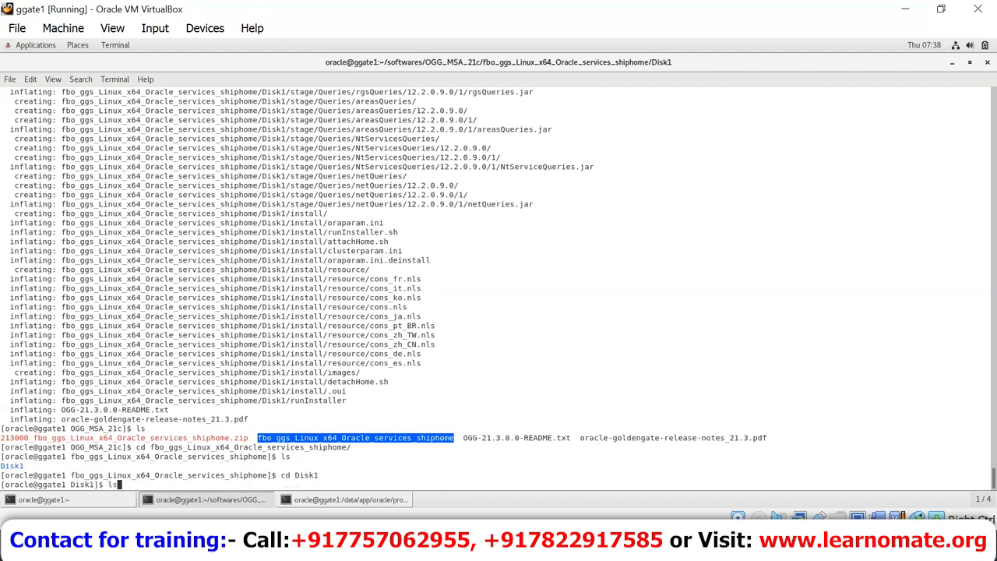
key("Return")
type("xhost +")
key("Return")
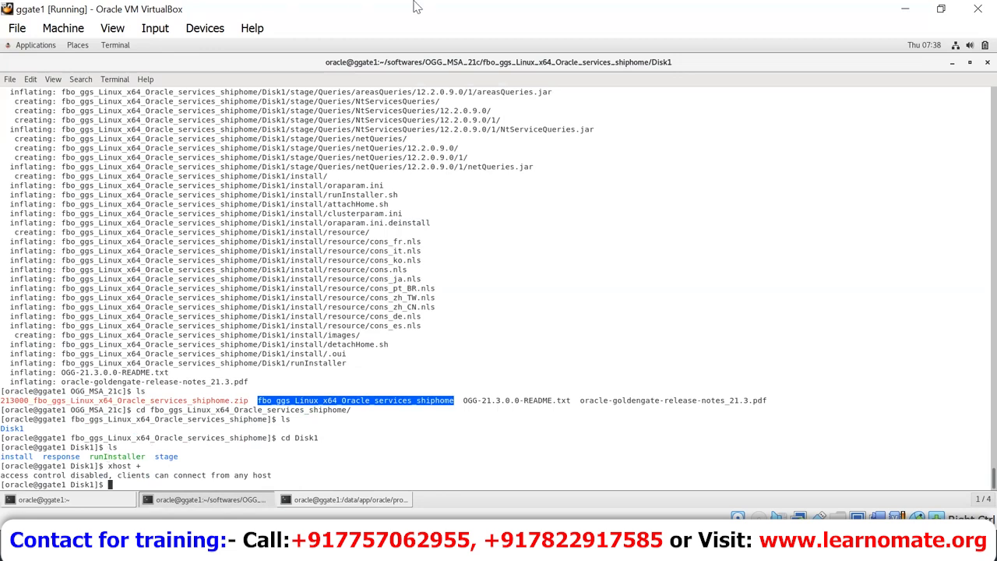
left_click(451, 6)
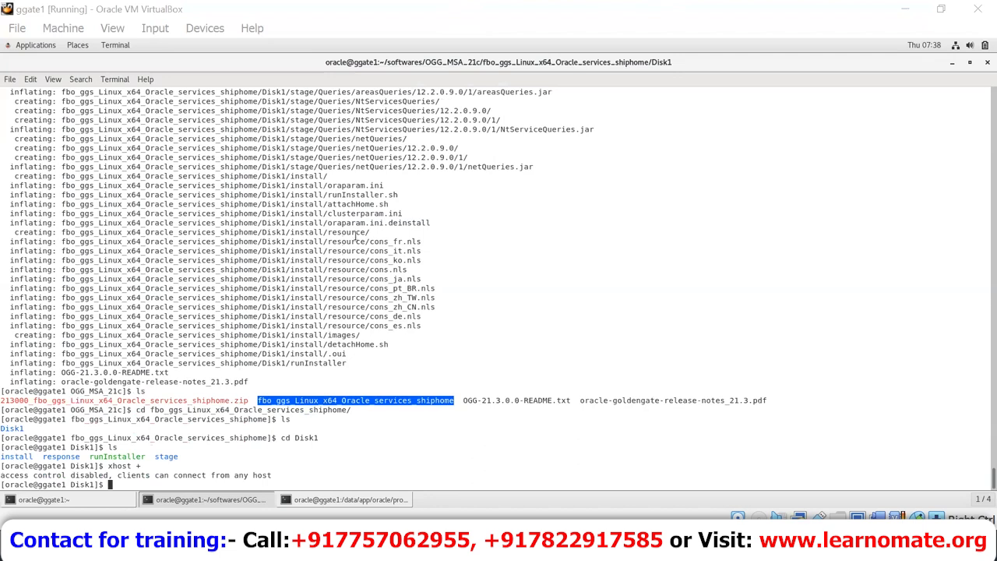
Step: Launch the GoldenGate installer with ./runInstaller from Disk1
left_click(434, 370)
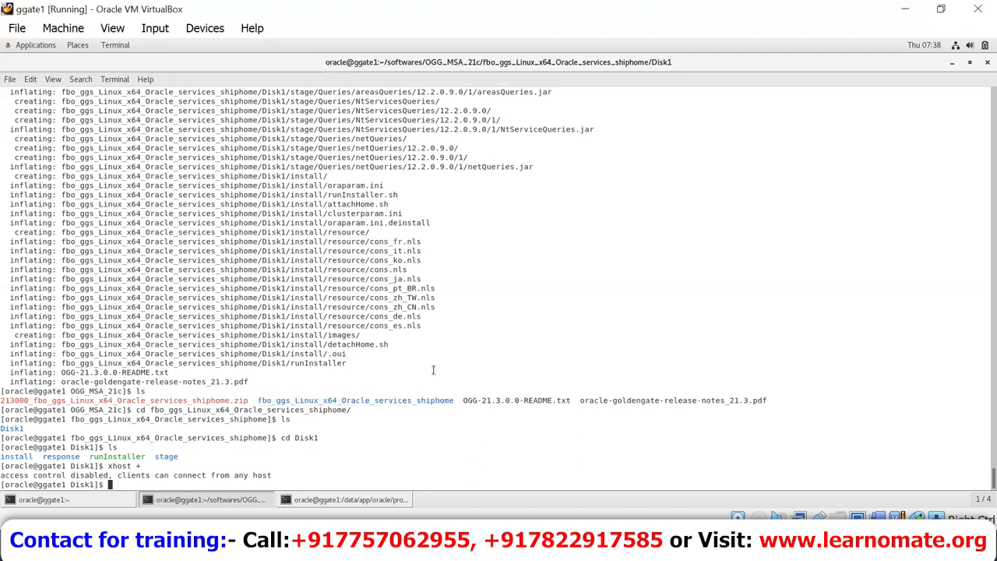
type("./ru")
key("Tab")
key("Return")
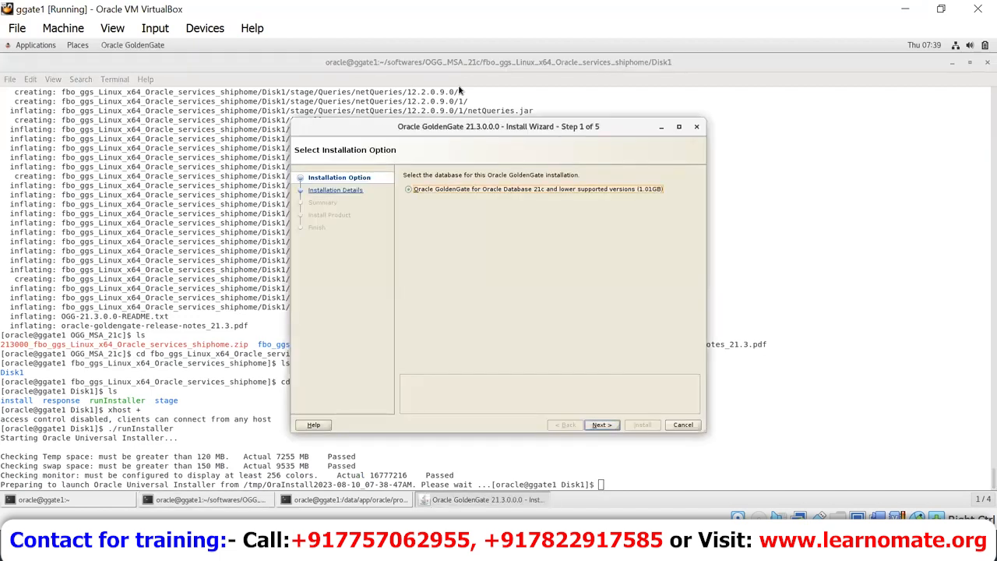
Step: Check disk usage with df -kh, confirm /data has 81G free, then return to the wizard
left_click(459, 91)
type("df -kh")
key("Return")
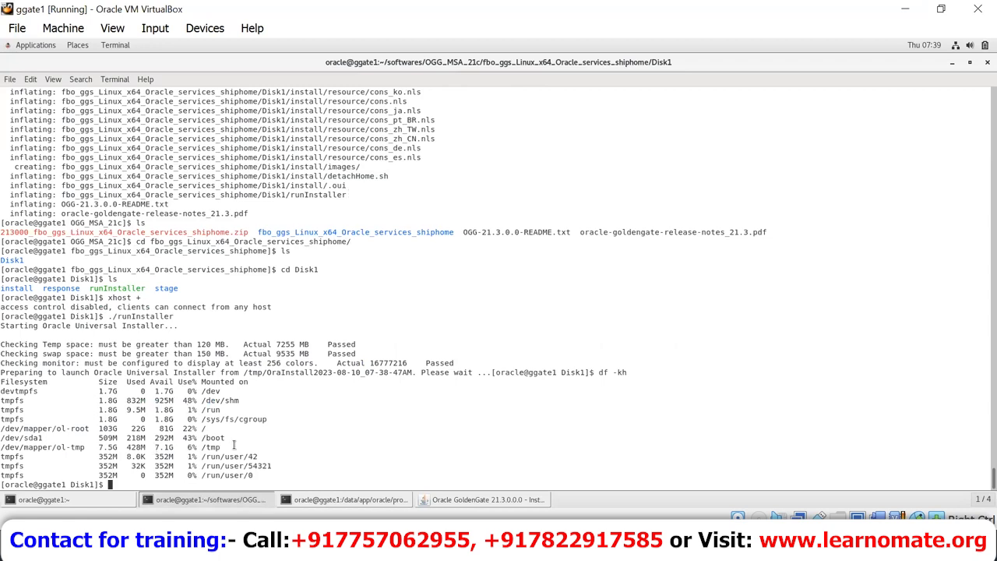
type("d")
key("BackSpace")
type("cd /data")
key("Return")
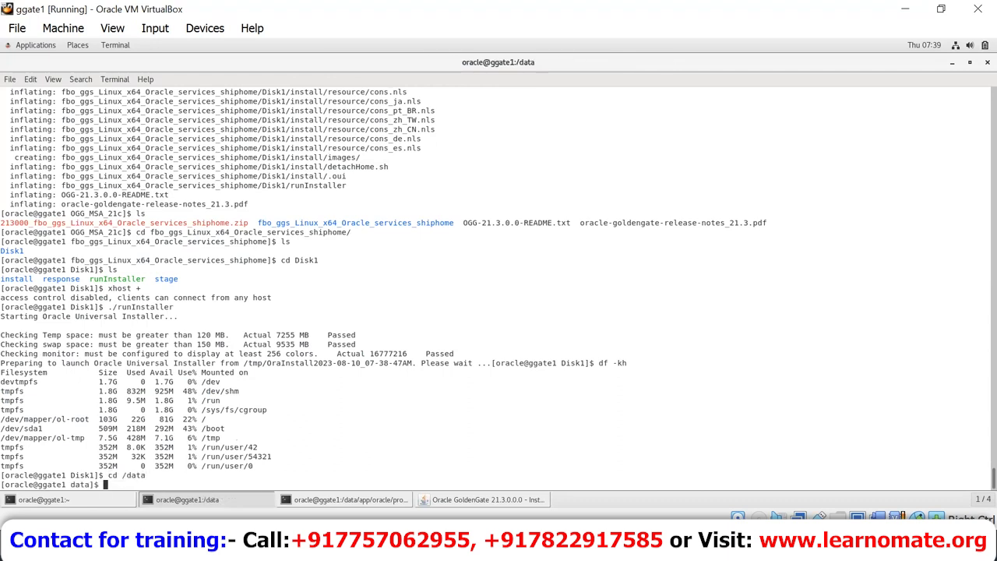
type("df -kh .")
key("Return")
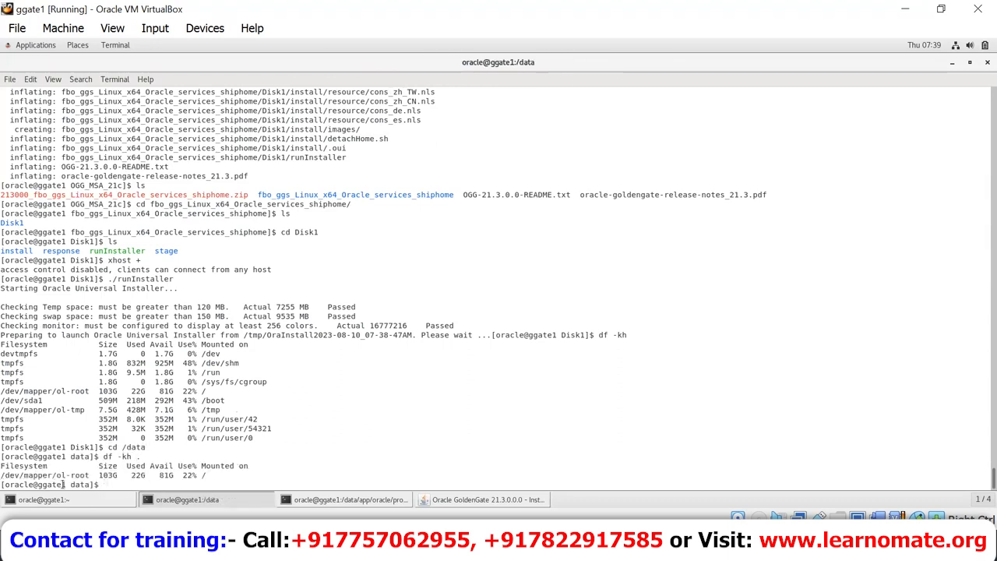
triple_click(167, 476)
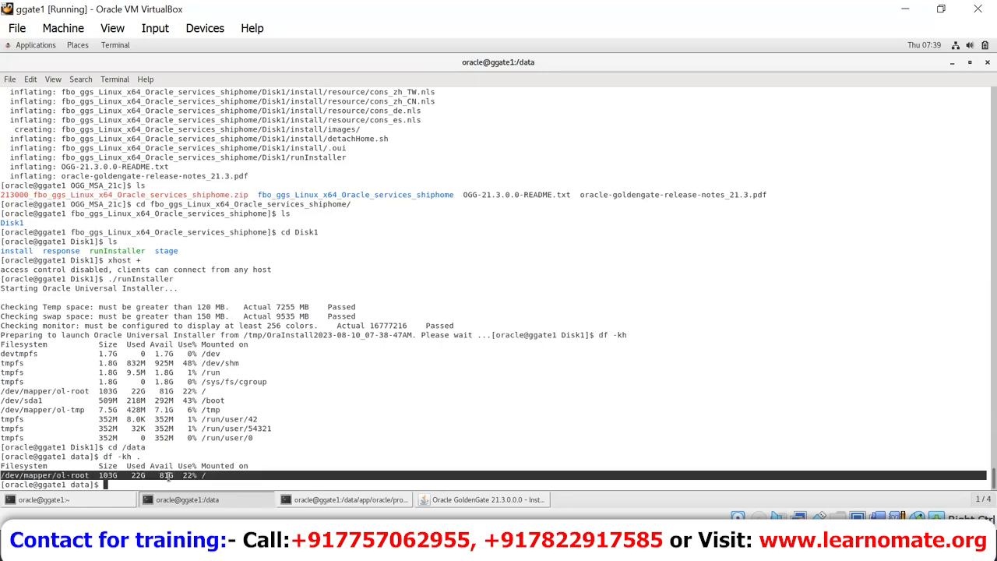
left_click(495, 501)
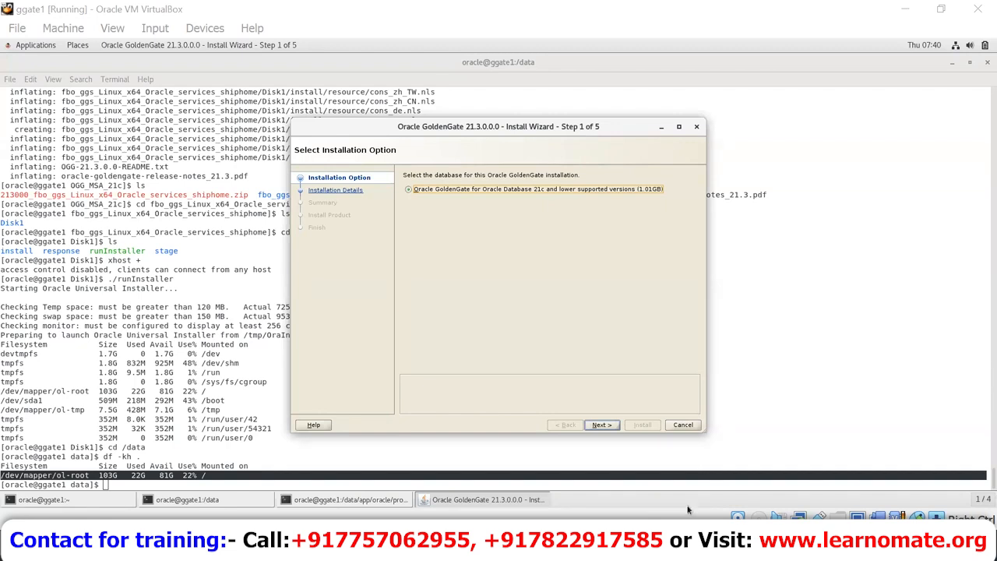
Step: Keep the Oracle Database 21c option and proceed to Specify Installation Details
left_click(602, 424)
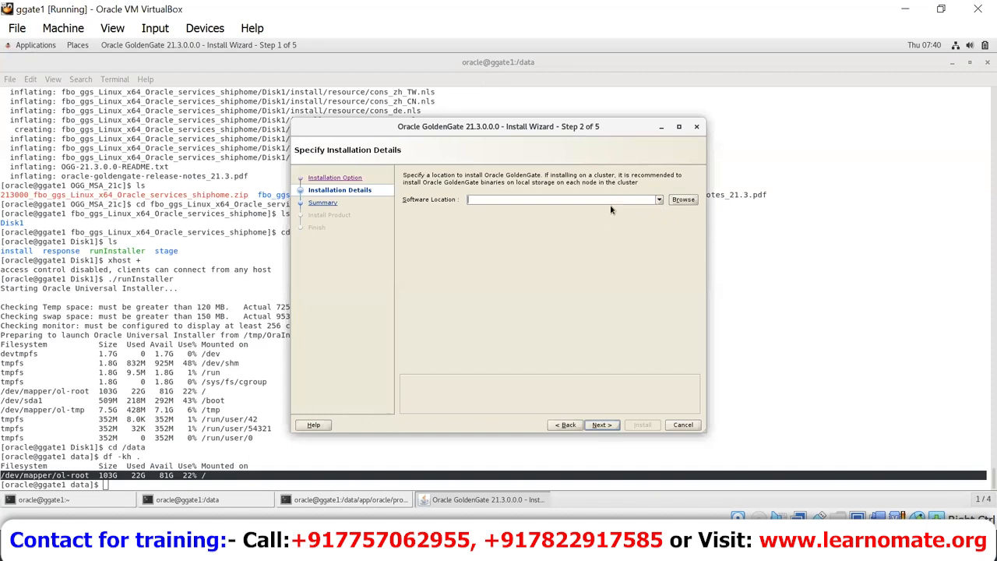
Step: Browse to /data/app/oracle/product/ogg123_ma and choose it as the Software Location
left_click(678, 199)
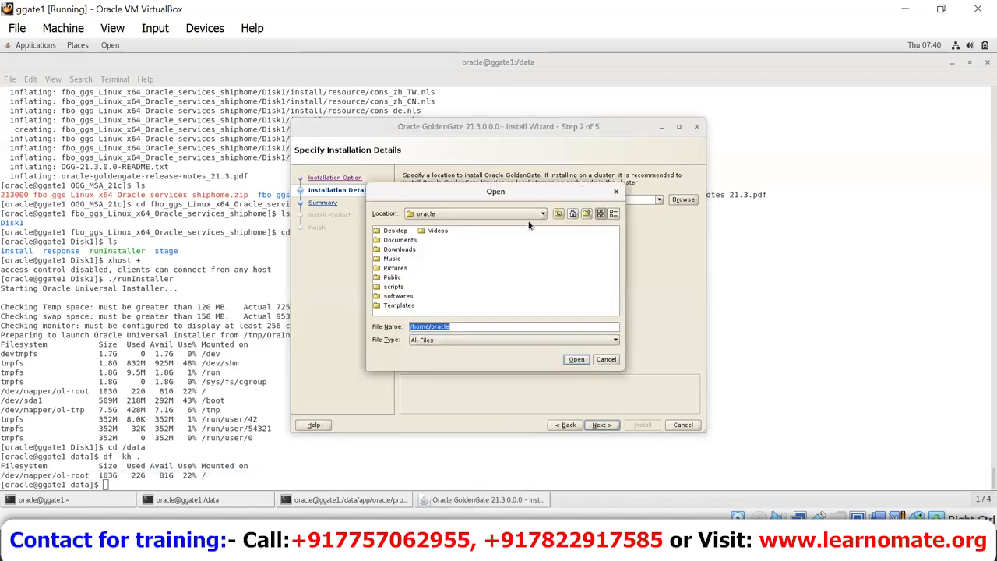
left_click(529, 212)
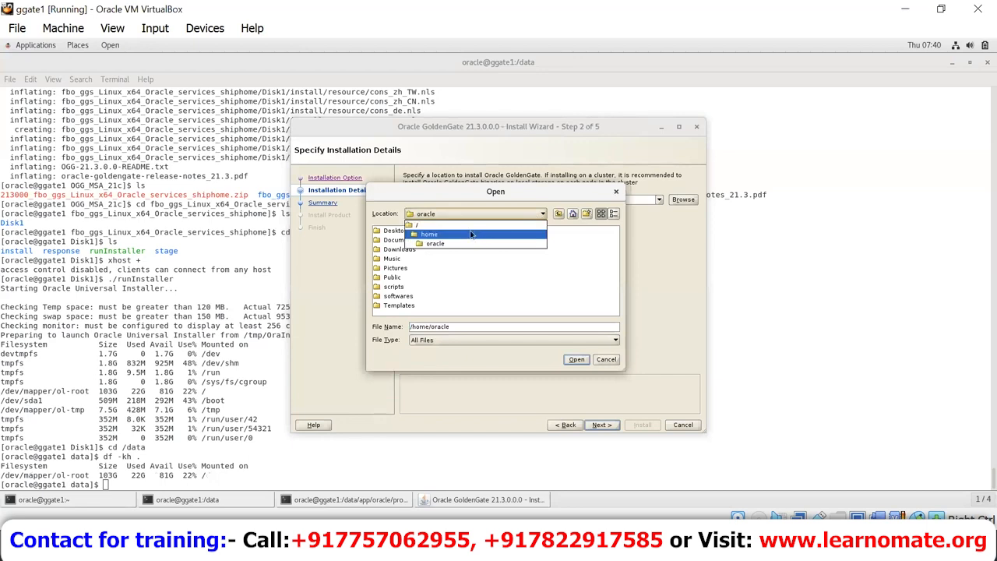
left_click(470, 234)
left_click(515, 215)
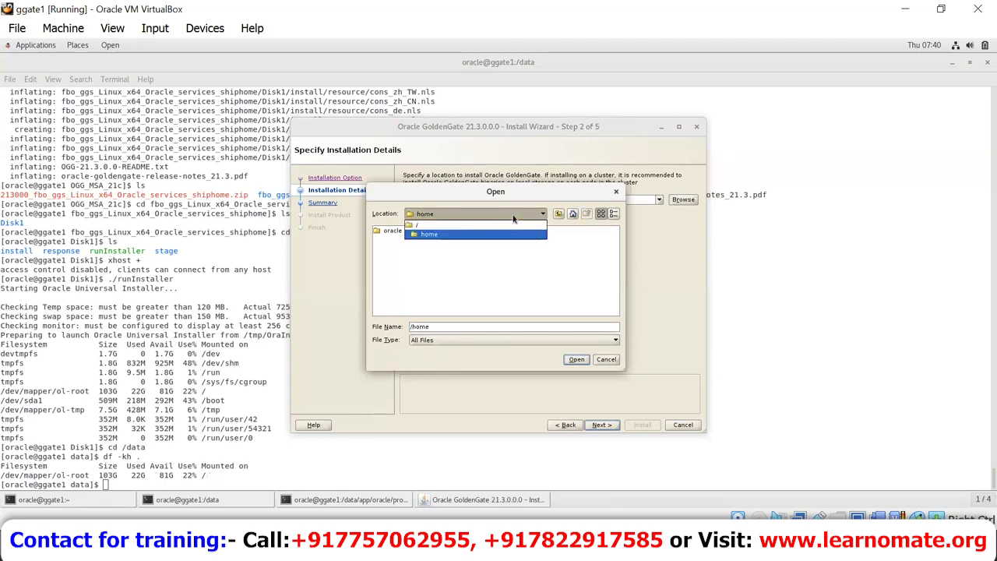
left_click(492, 226)
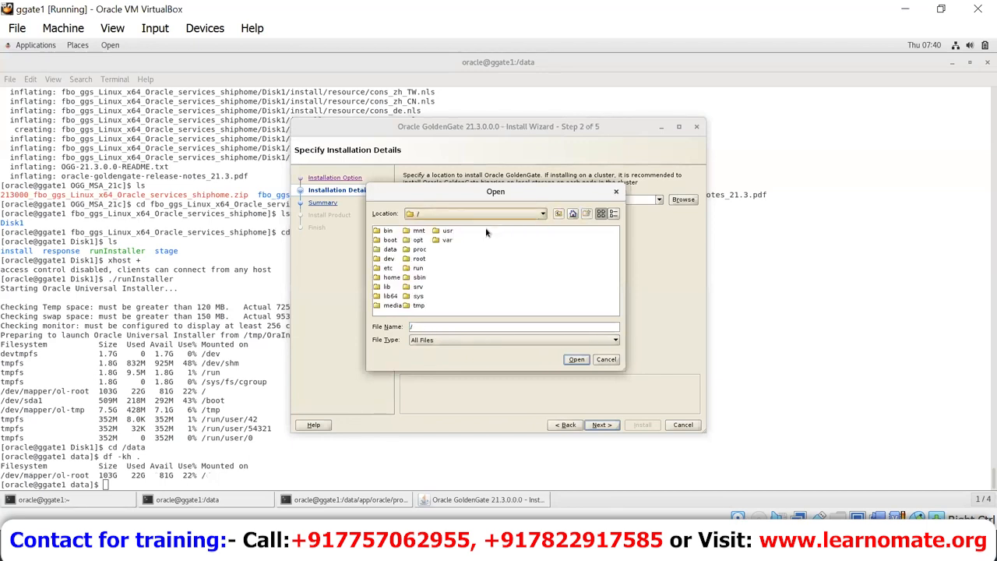
left_click(377, 252)
double_click(377, 251)
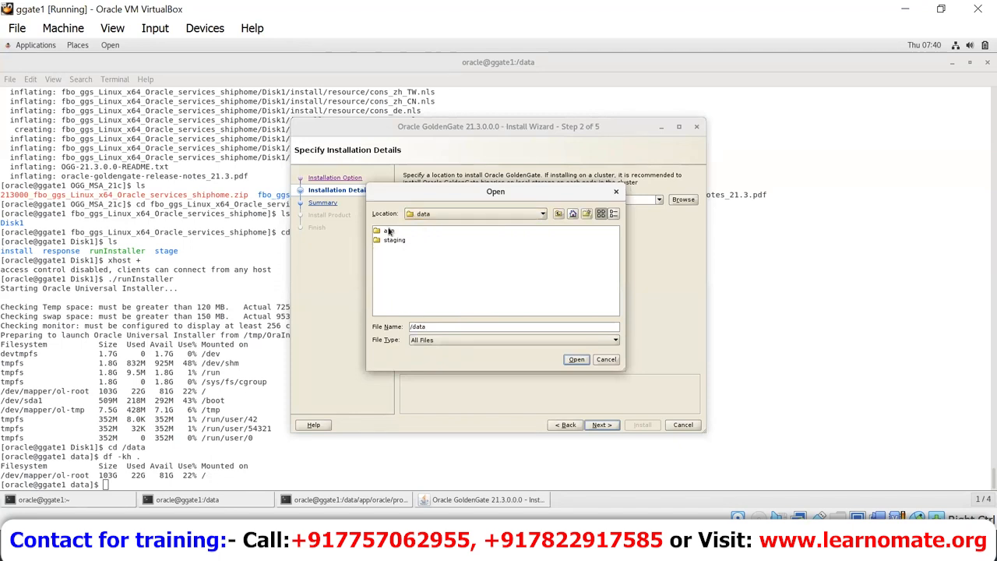
double_click(384, 232)
double_click(383, 233)
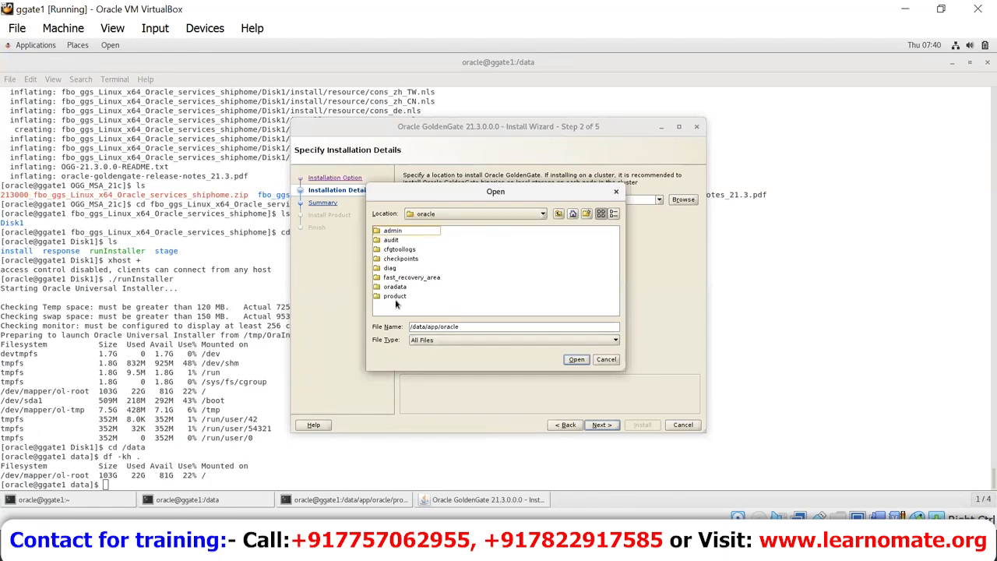
double_click(395, 299)
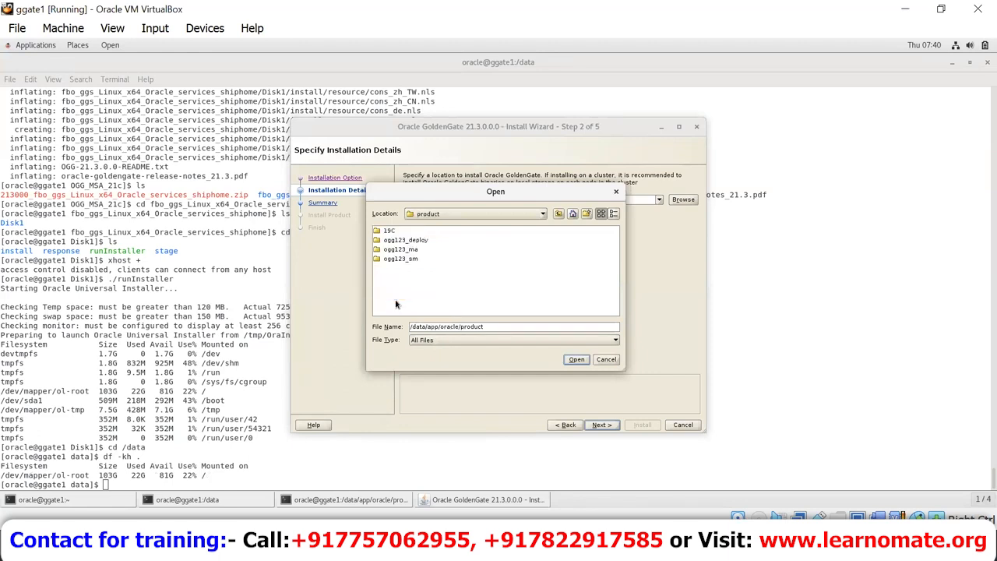
left_click(413, 249)
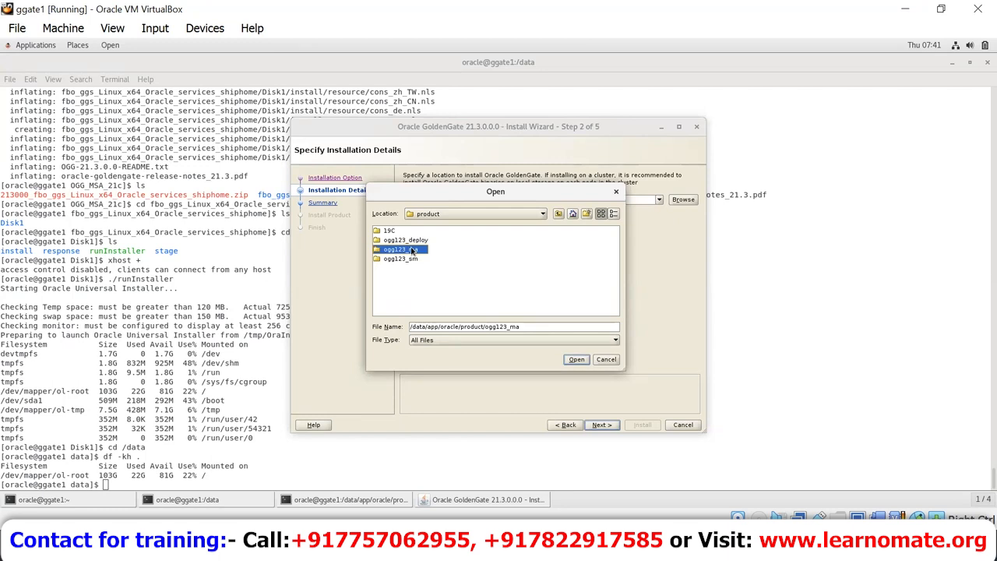
left_click(573, 361)
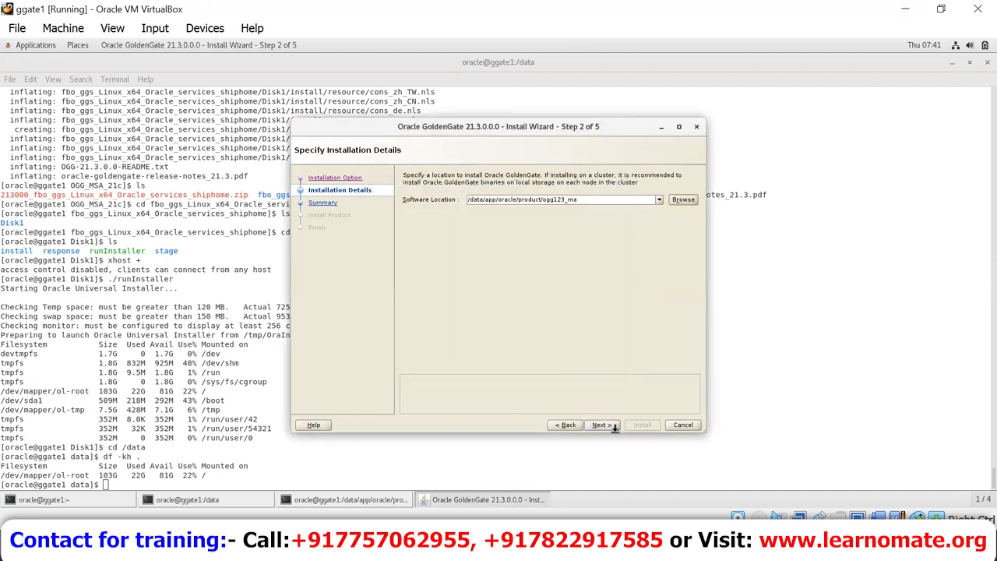
Step: Continue to the Summary, install GoldenGate into ogg123_ma, and close the finished installer
left_click(613, 424)
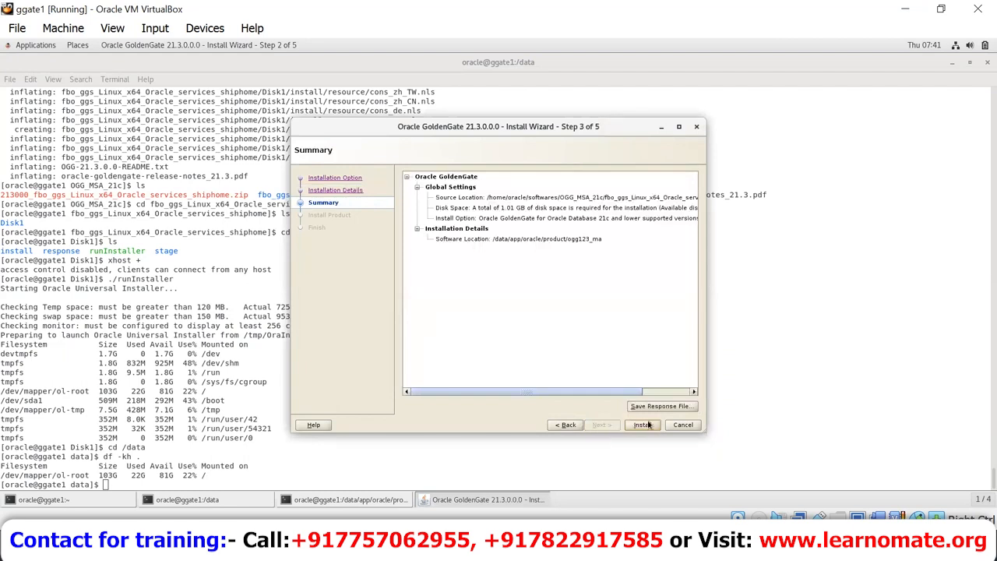
left_click(645, 425)
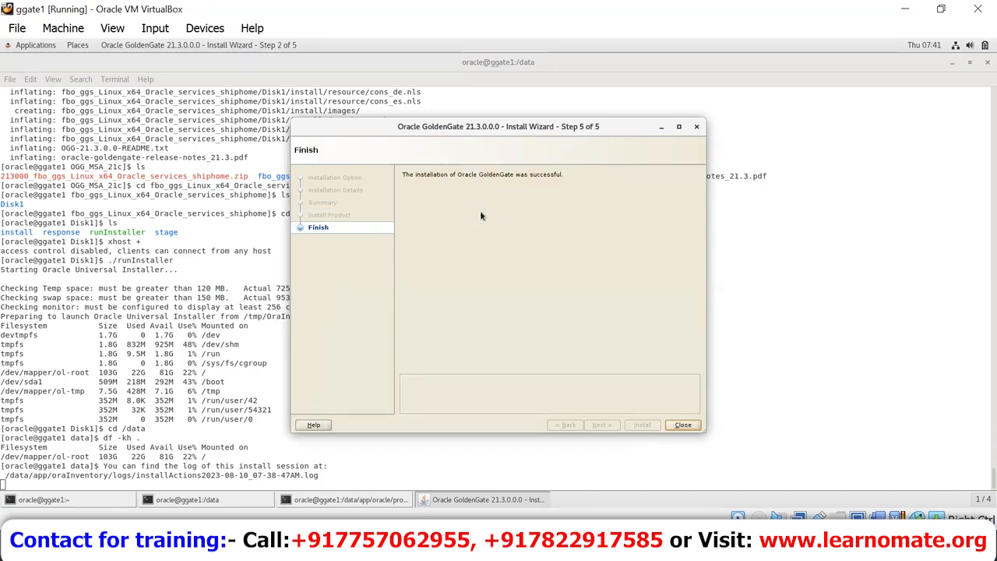
left_click(684, 424)
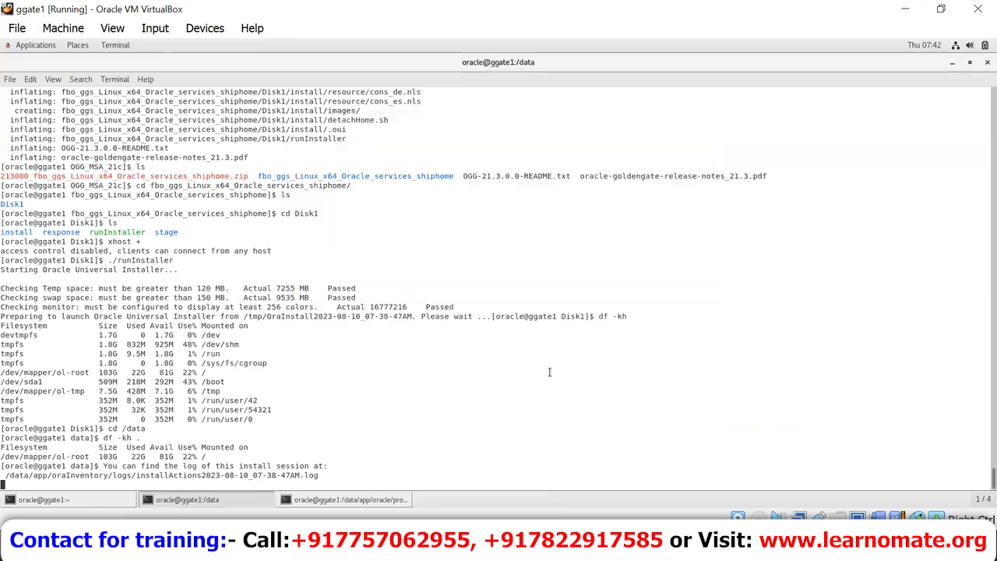
Step: Change into /data/app/oracle/product/ogg123_ma and list the installed GoldenGate home contents
key("Return")
key("Return")
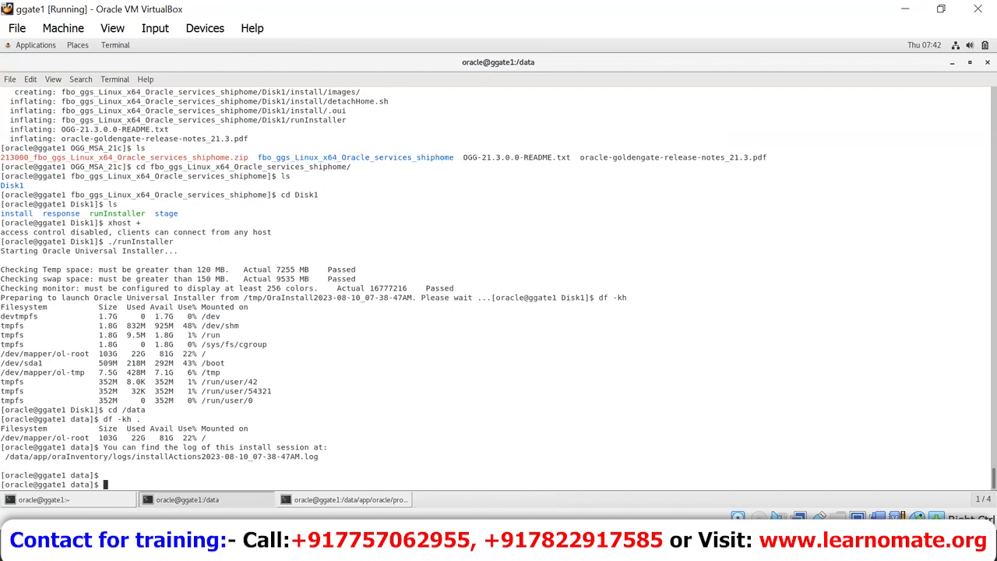
type("cd /data/app/oracle/pr")
key("Tab")
key("Return")
type("ls")
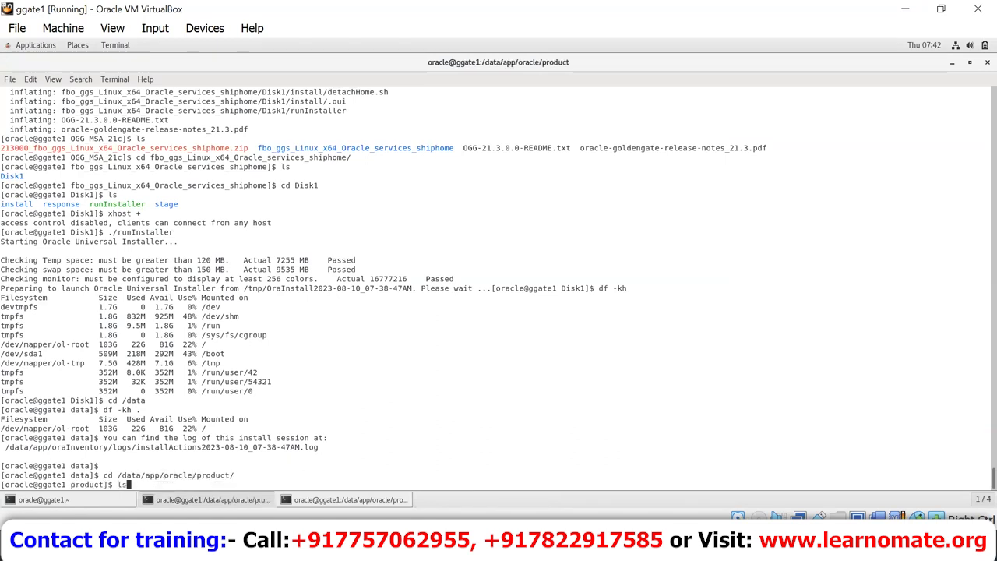
key("Return")
type("cd ogg123_ma")
key("Return")
type("ls")
key("Return")
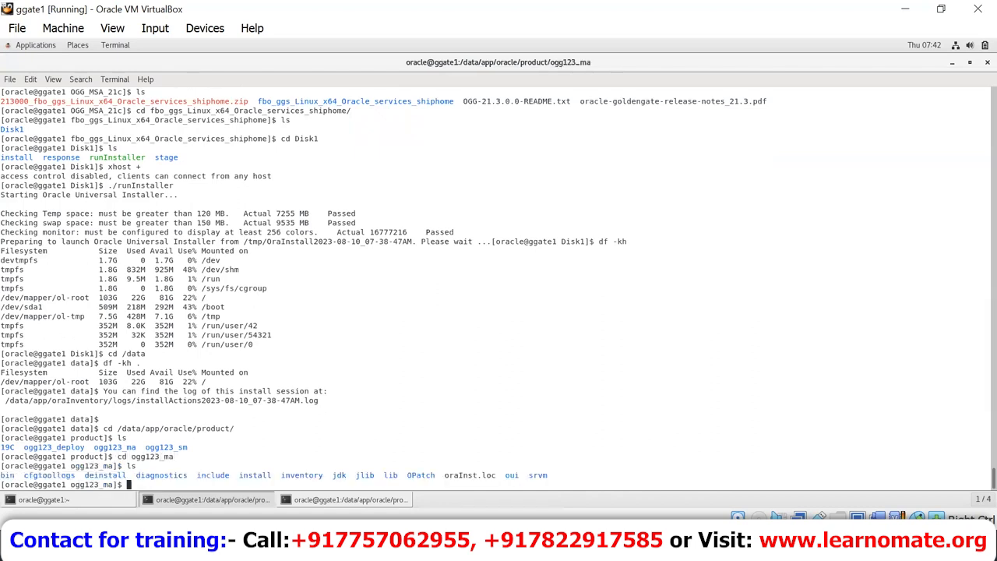
left_click_drag(533, 483, 289, 461)
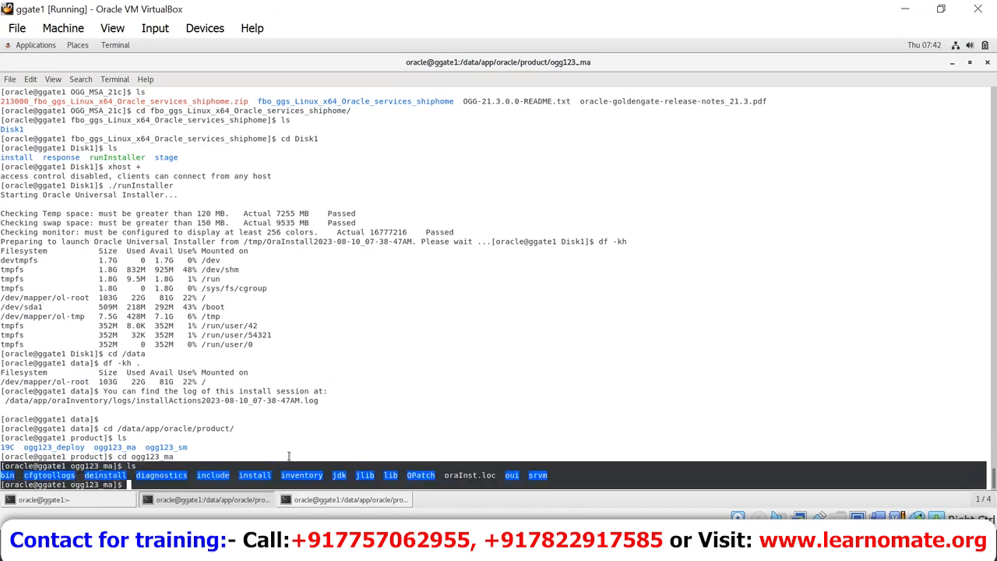
left_click(329, 401)
Step: List the bin directory with ls -lart and highlight the oggca.sh script
type("cd bin")
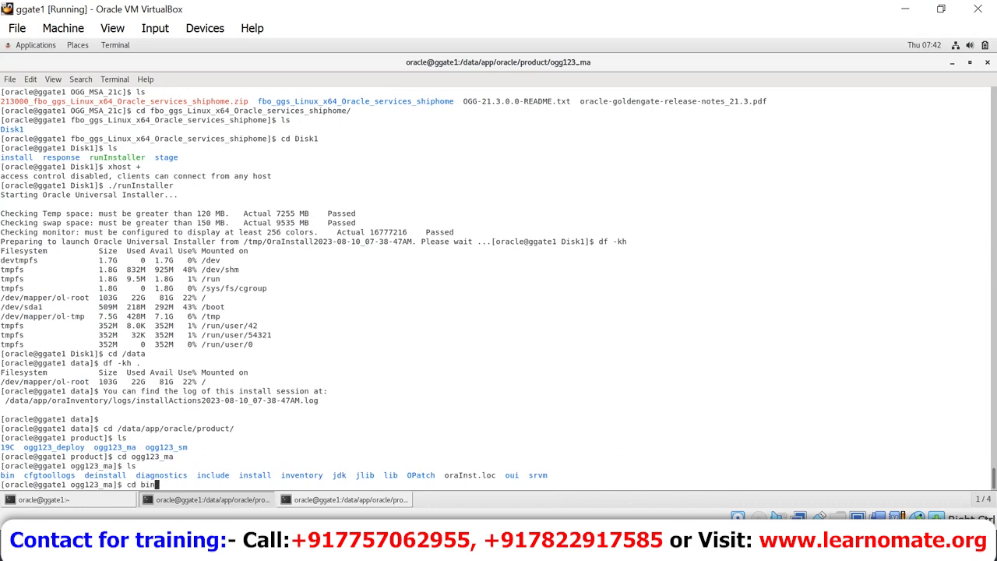
key("Return")
type("ls -la")
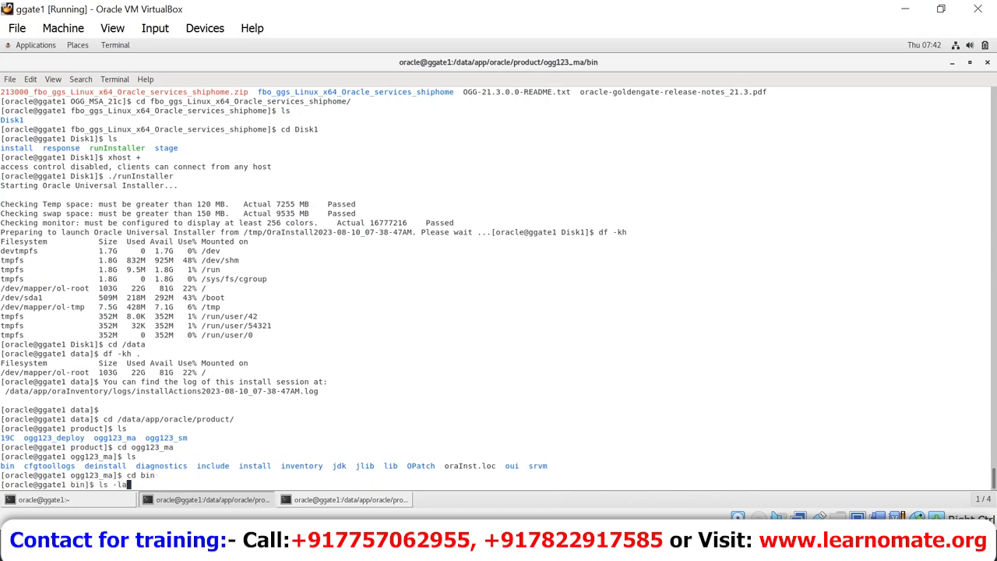
type("rt")
key("Return")
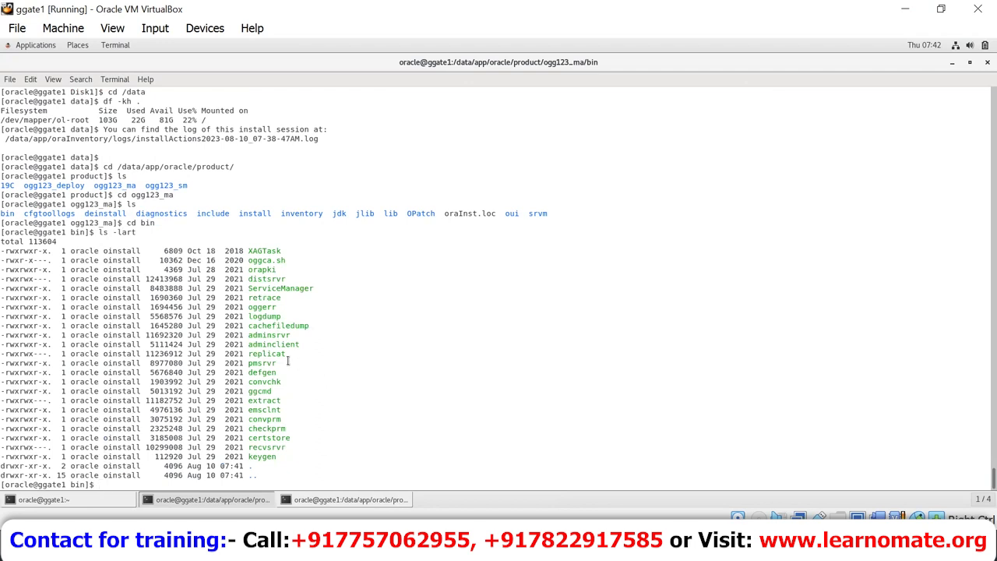
double_click(267, 260)
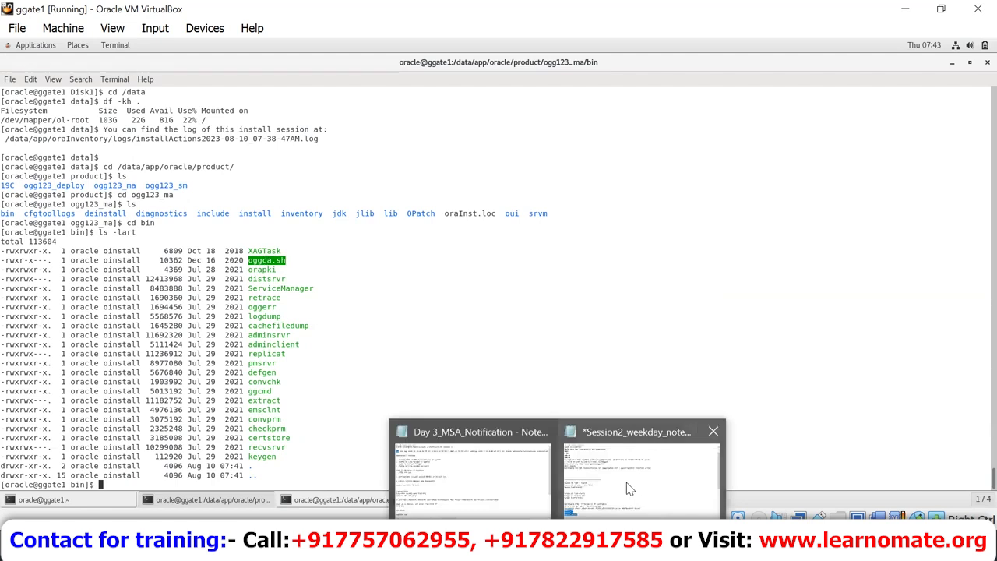
Step: Append 'Goldengate home', 'Service manager' and 'Deployments' lines at the end of the Session2 notes
left_click(630, 489)
left_click(312, 478)
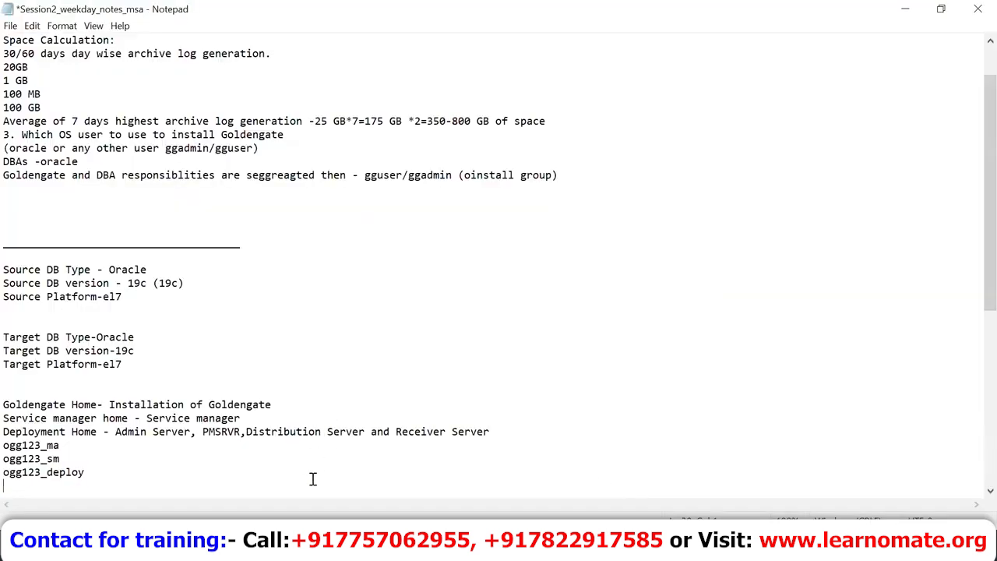
key("Return")
key("Return")
type("Goldengate hoi")
key("BackSpace")
type("m")
key("Return")
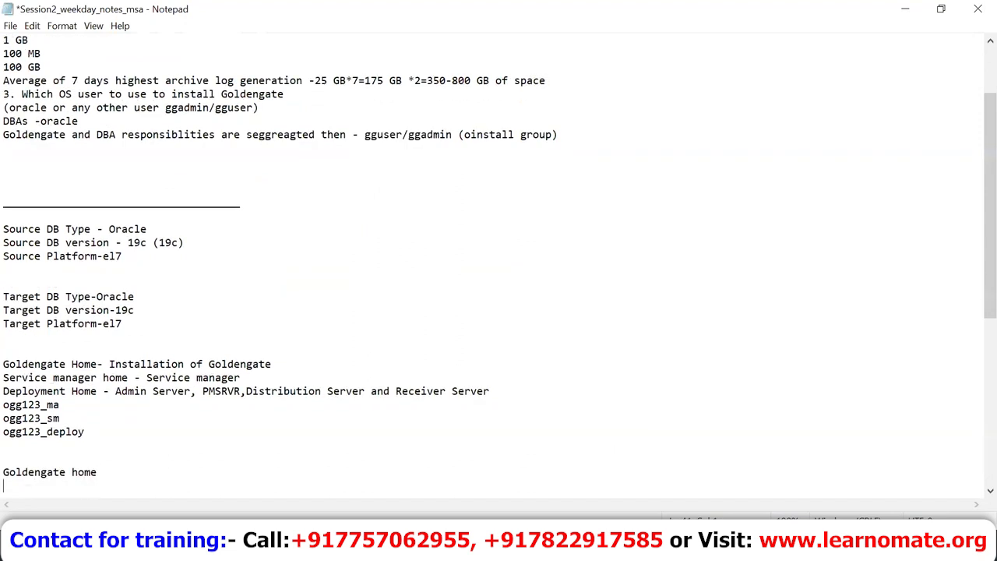
type("Service manager")
key("Return")
type("D")
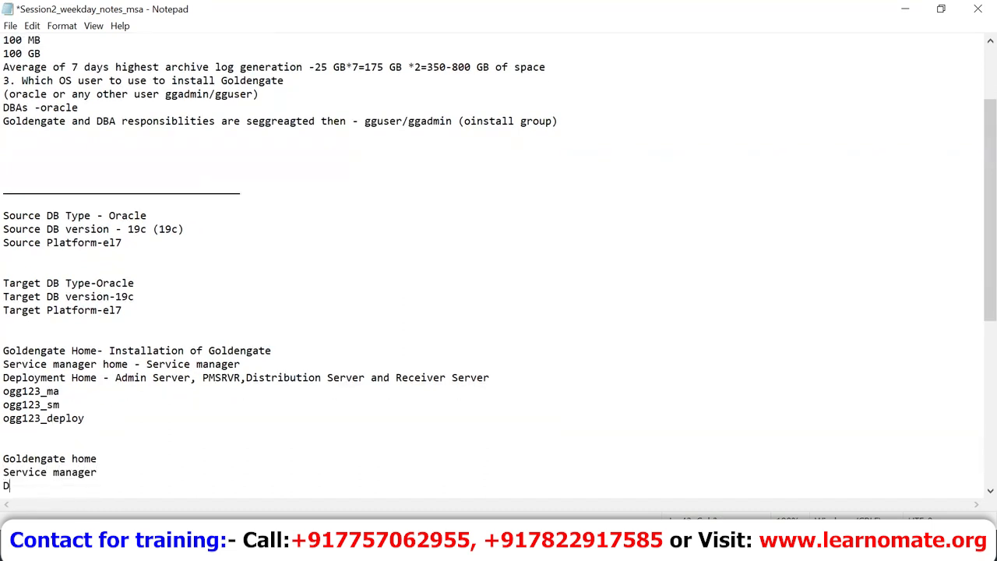
type("eployments")
Step: Select the ogg123_ma, ogg123_sm and ogg123_deploy lines, then return to VirtualBox
left_click(4, 390)
double_click(5, 389)
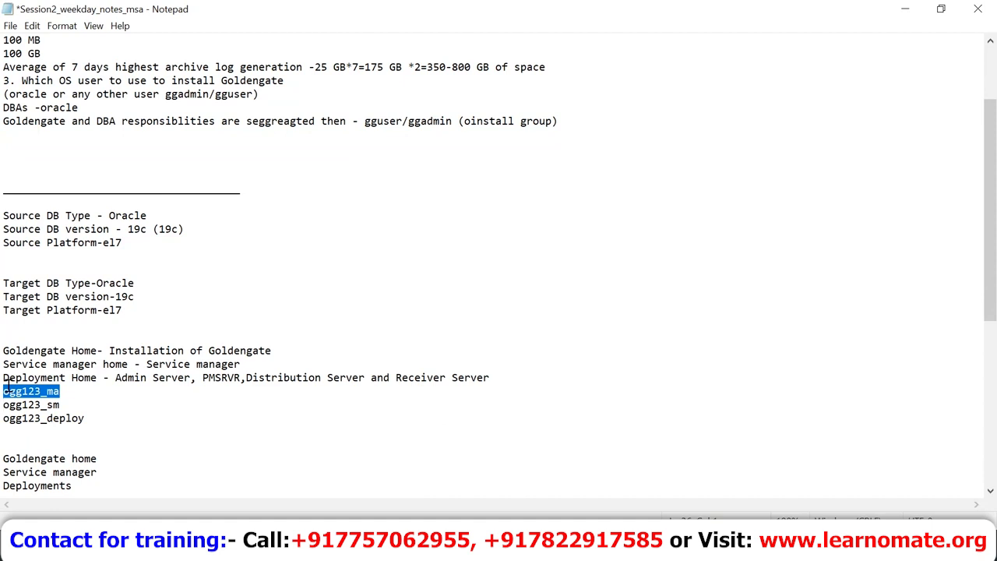
key("Down")
key("Up")
key("shift+Down")
key("shift+Down")
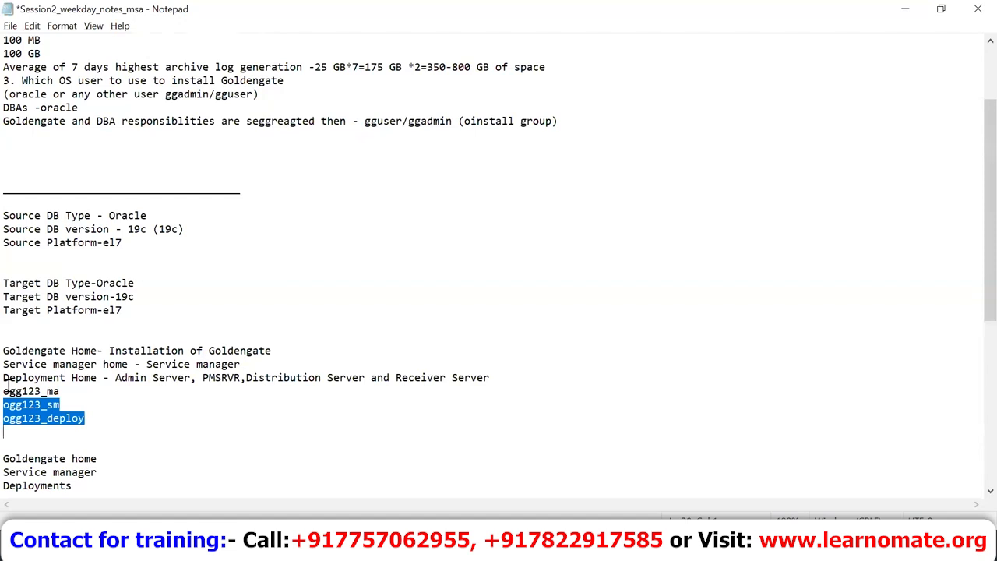
key("alt+Tab")
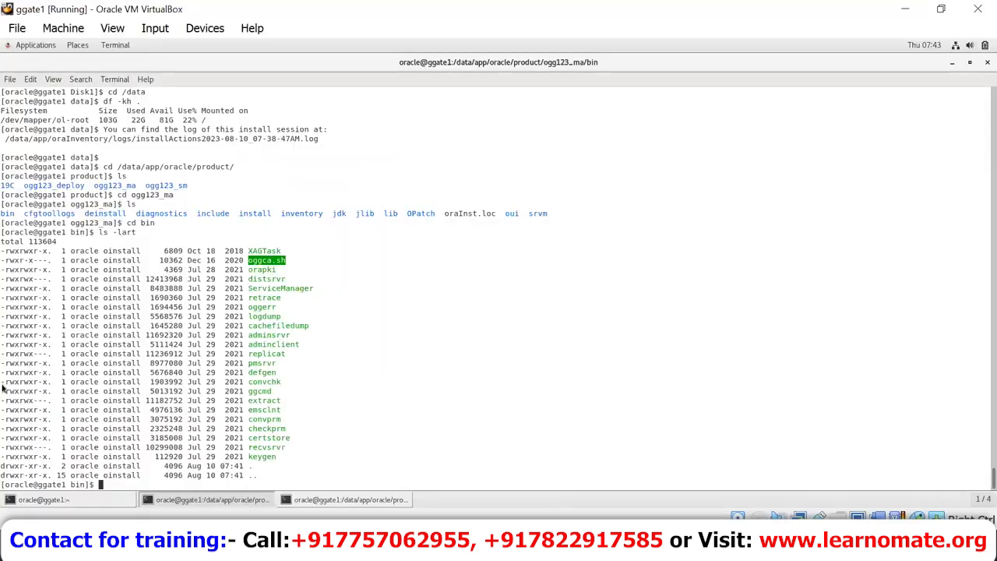
Step: Run ./oggca.sh at the bin prompt to start the GoldenGate Configuration Assistant
type("./oggs")
key("BackSpace")
type("ca.sh")
key("Return")
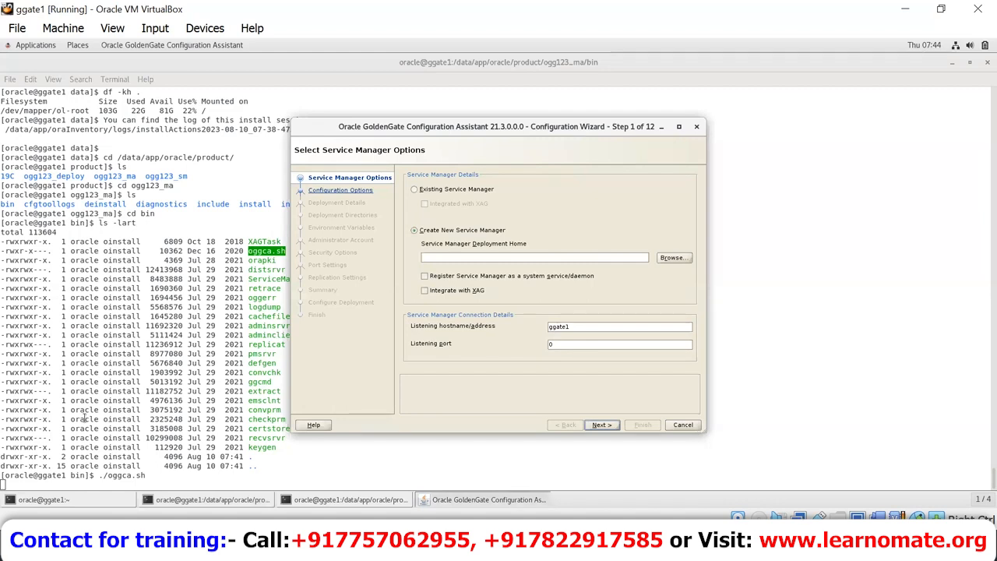
Step: Switch the Service Manager option from using an existing one to creating a new one
left_click(437, 190)
left_click(414, 193)
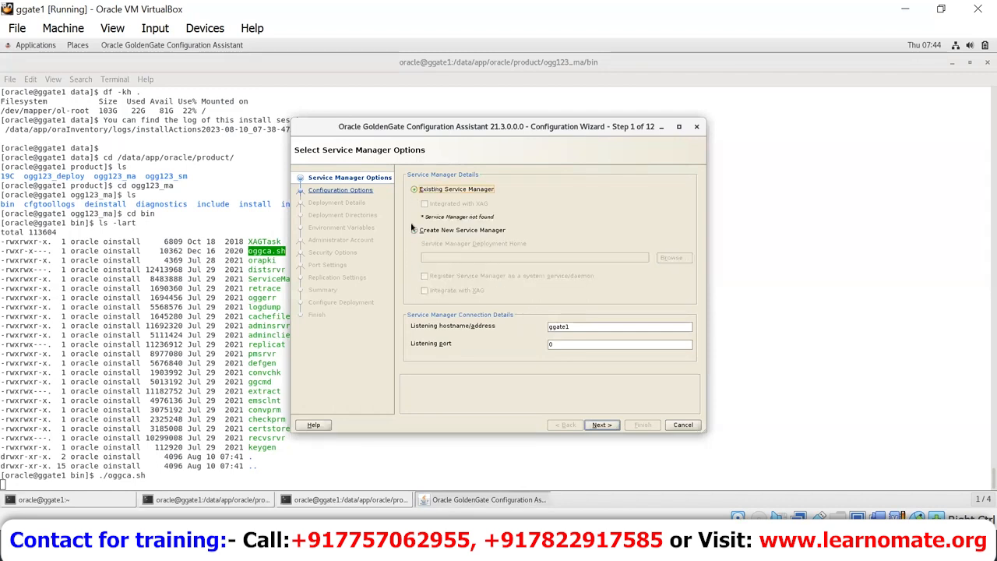
left_click(415, 230)
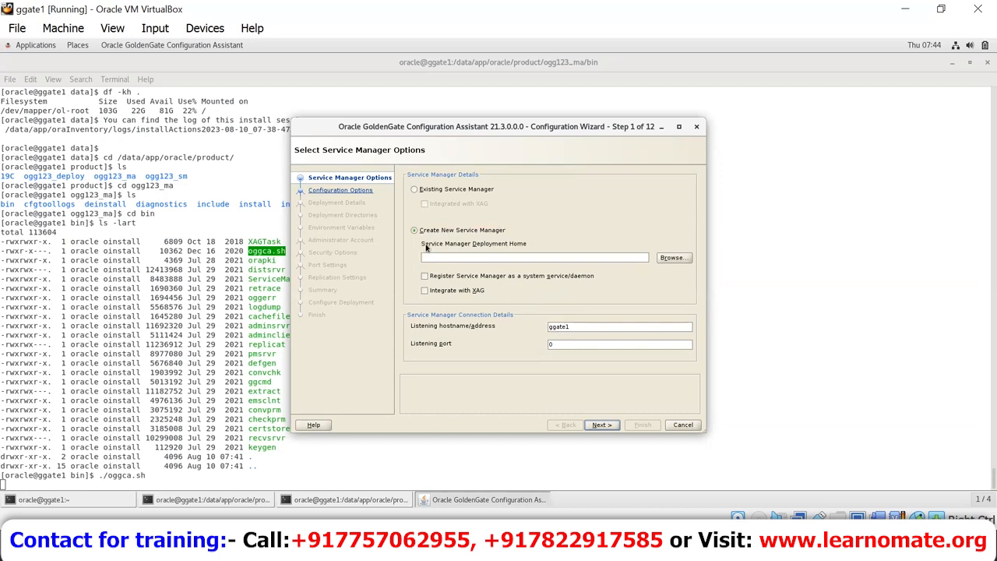
Step: Set the deployment home to /data/app/oracle/product, browsing down from the filesystem root
left_click(670, 259)
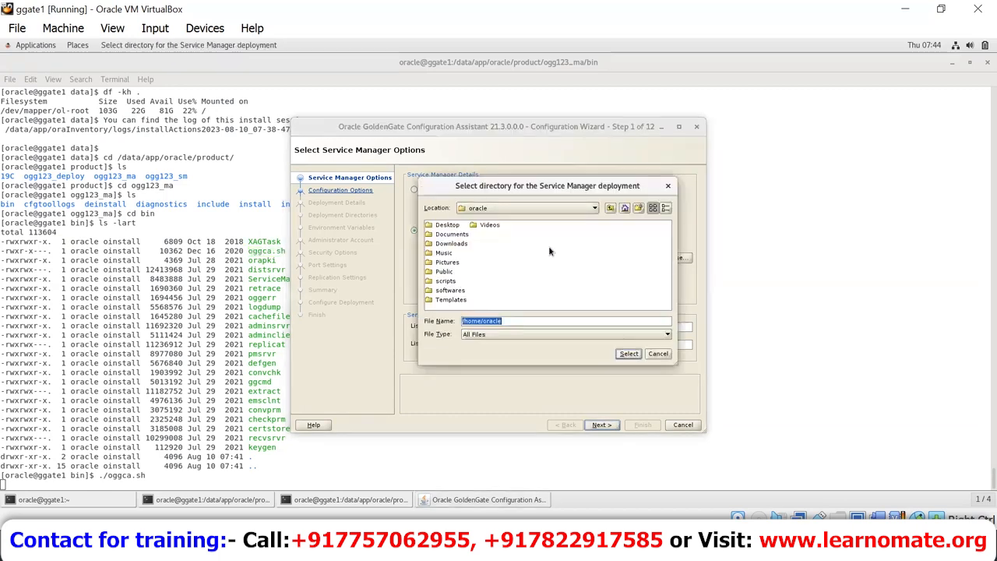
left_click(526, 208)
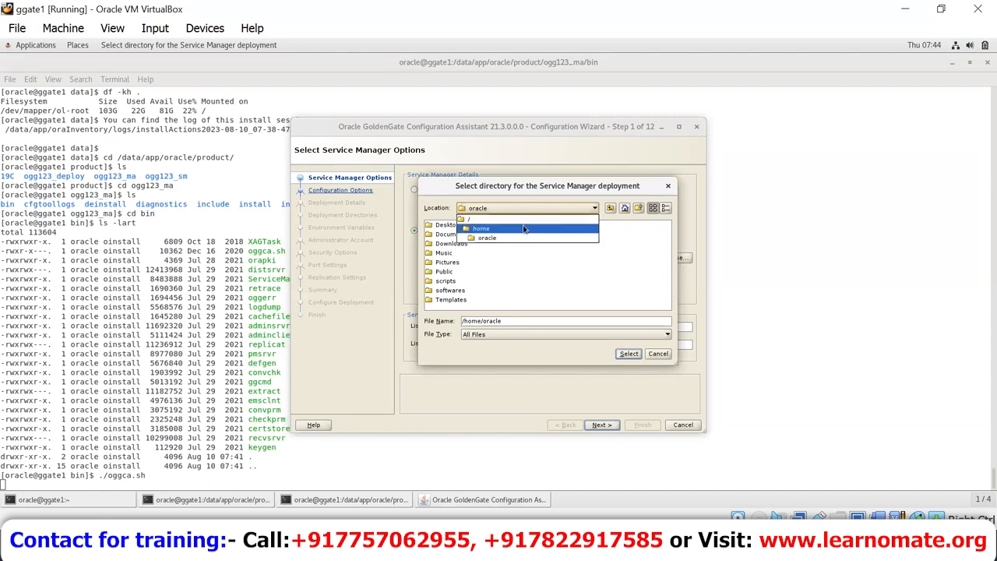
left_click(525, 219)
left_click(443, 291)
left_click(434, 245)
double_click(434, 245)
double_click(438, 226)
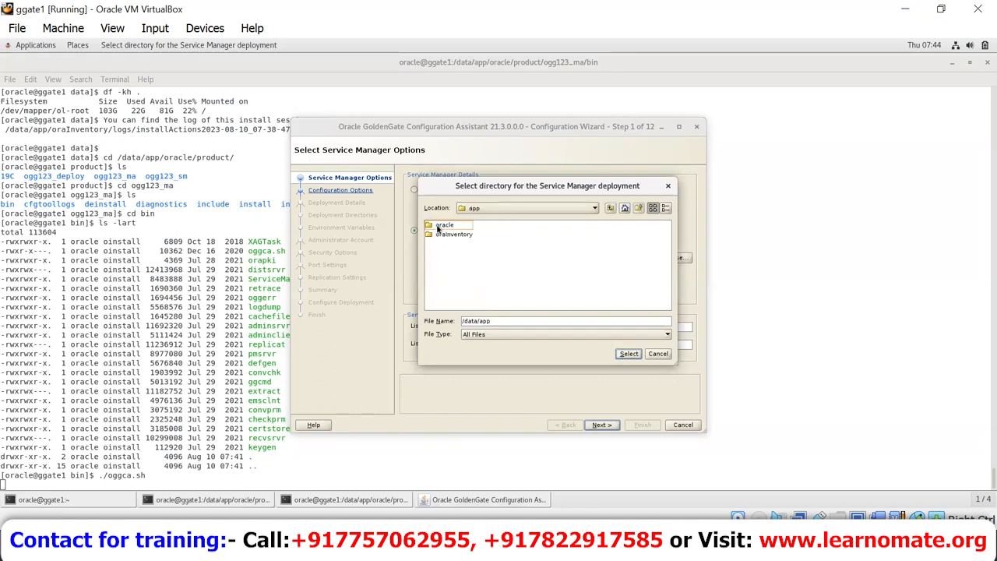
double_click(438, 226)
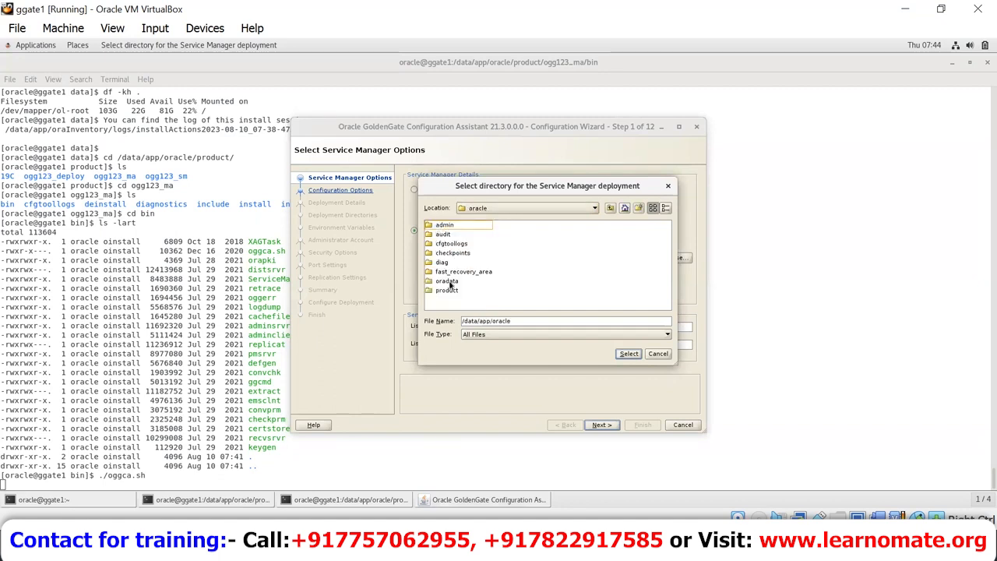
double_click(451, 292)
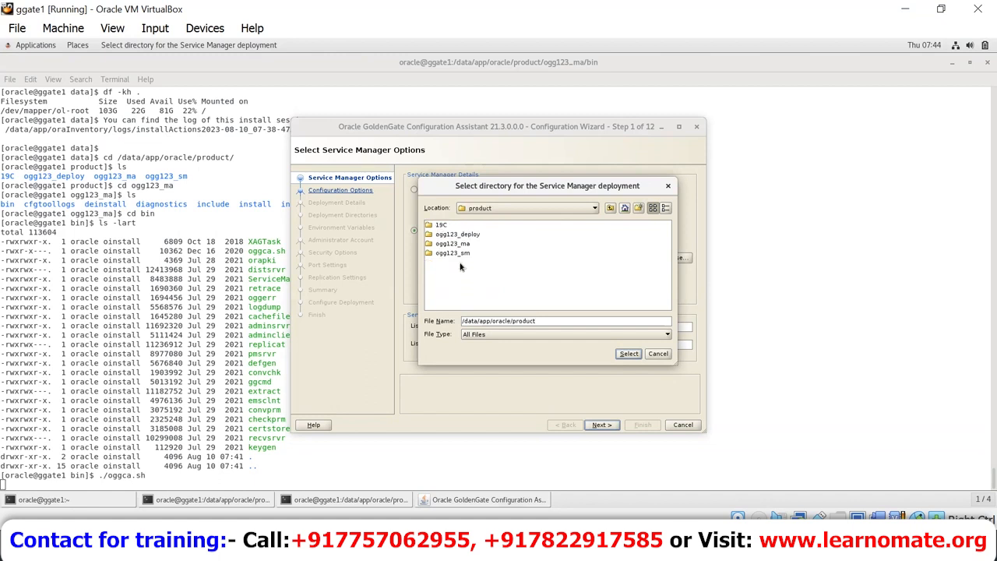
double_click(460, 254)
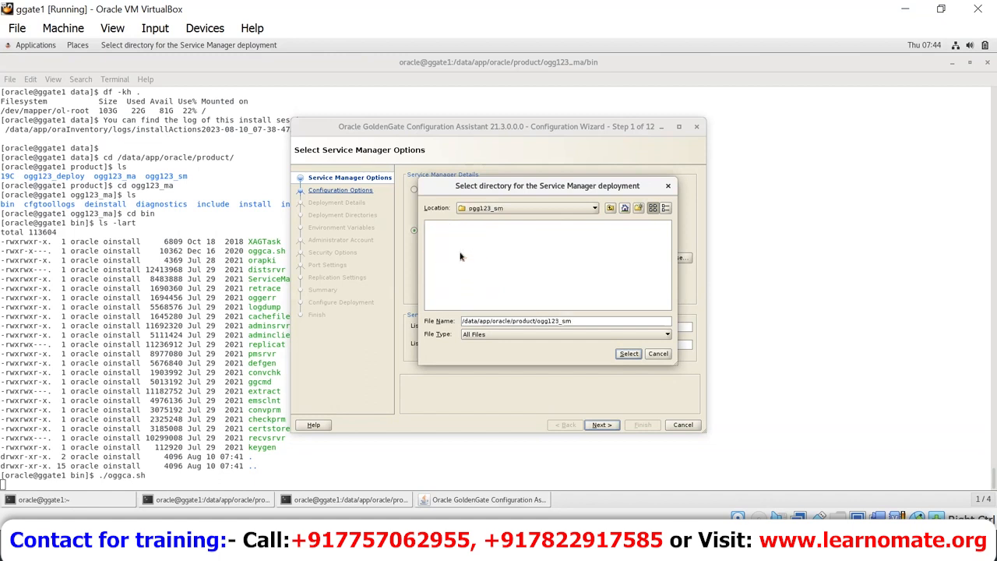
left_click(610, 208)
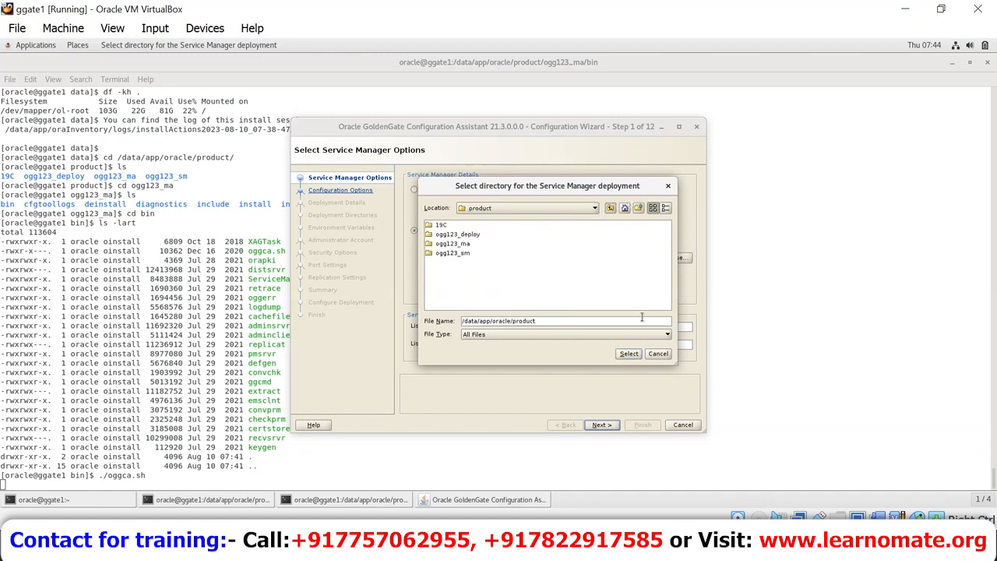
left_click(629, 353)
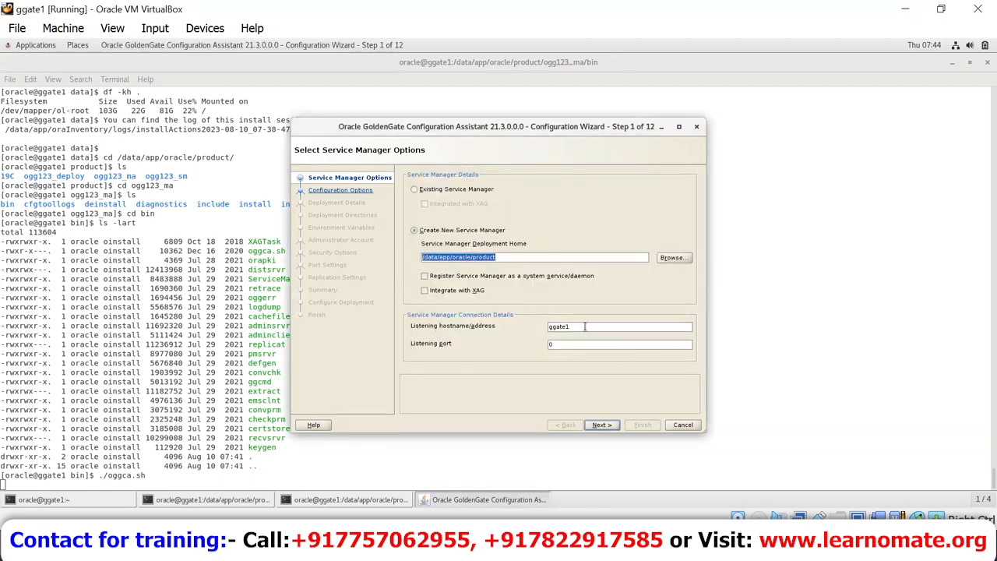
Step: Make ogg123_sm the Service Manager home, register it as a system service, and select hostname and port
left_click(671, 257)
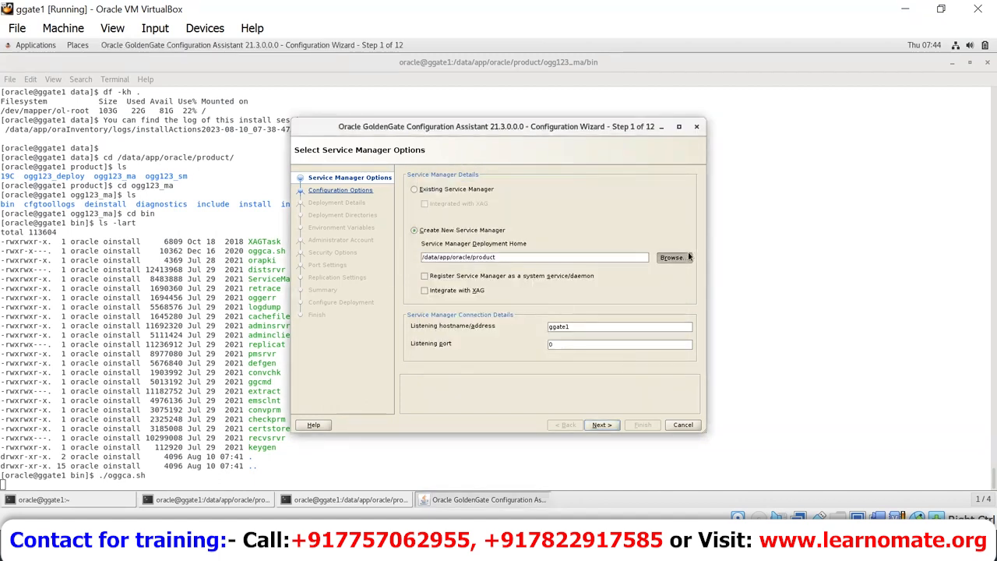
left_click(465, 255)
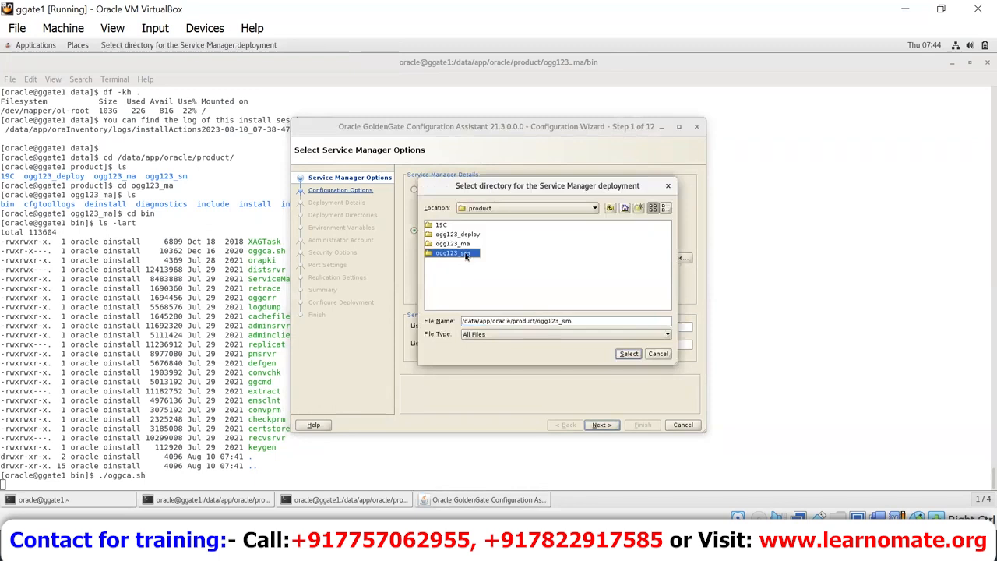
left_click(628, 354)
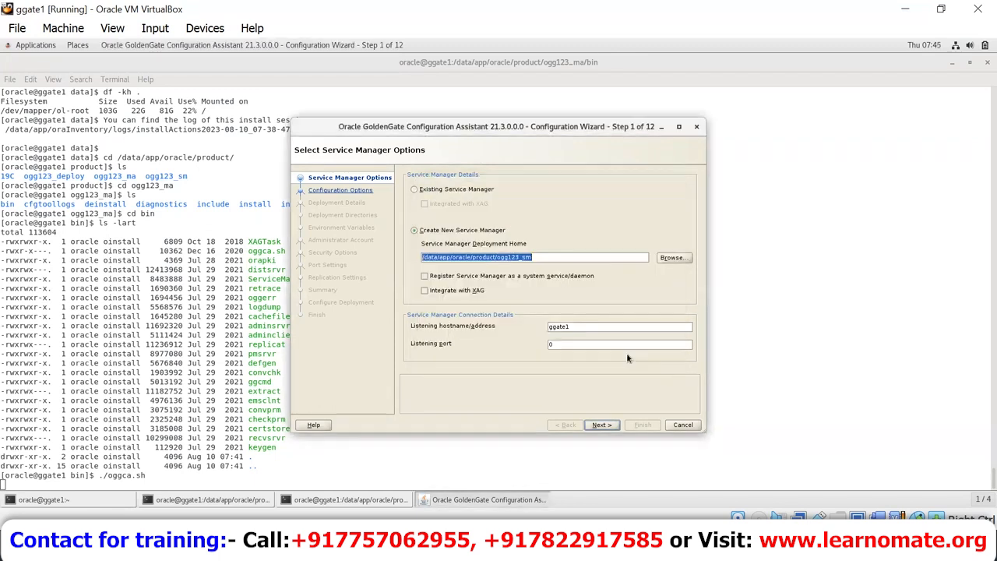
left_click(533, 257)
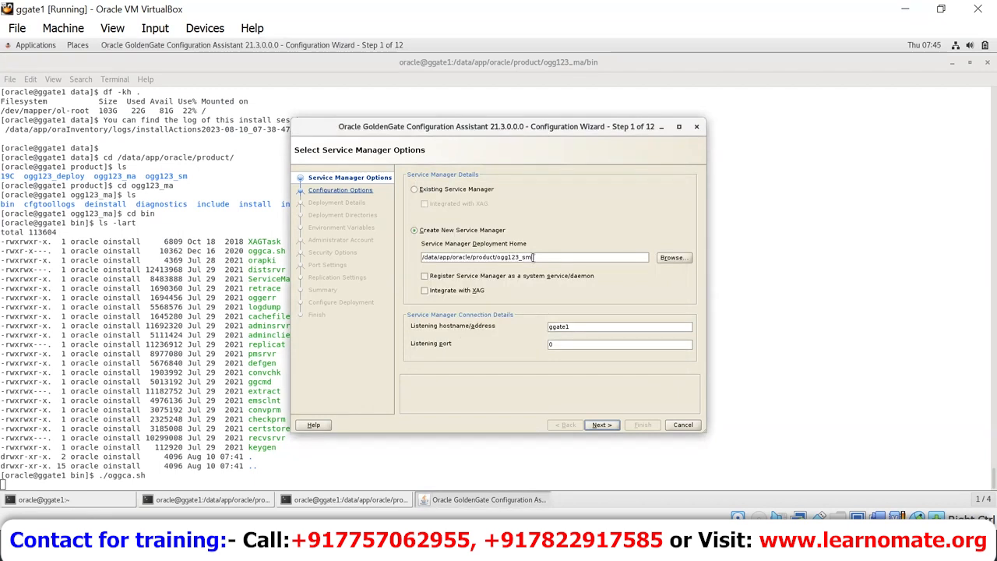
left_click(425, 276)
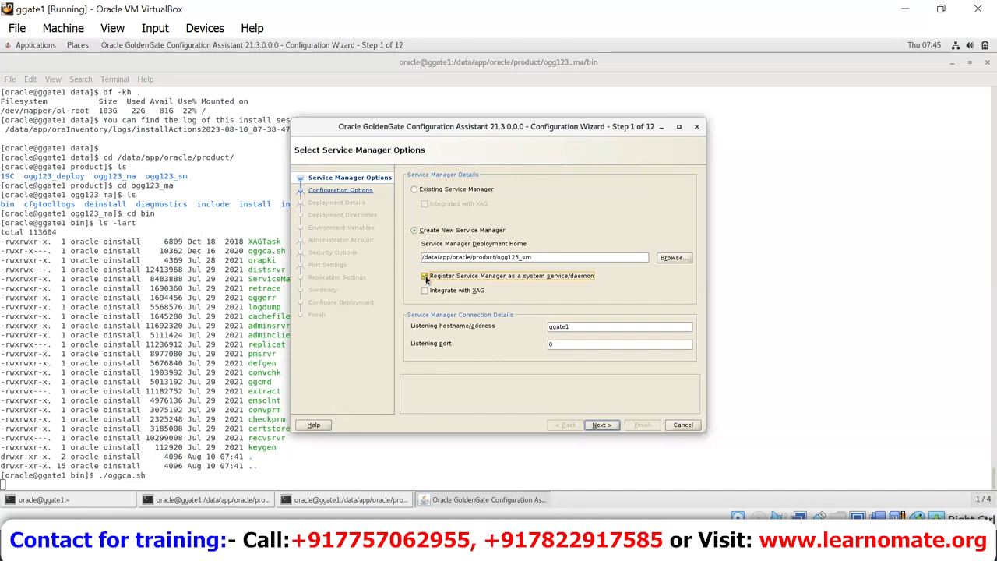
double_click(590, 326)
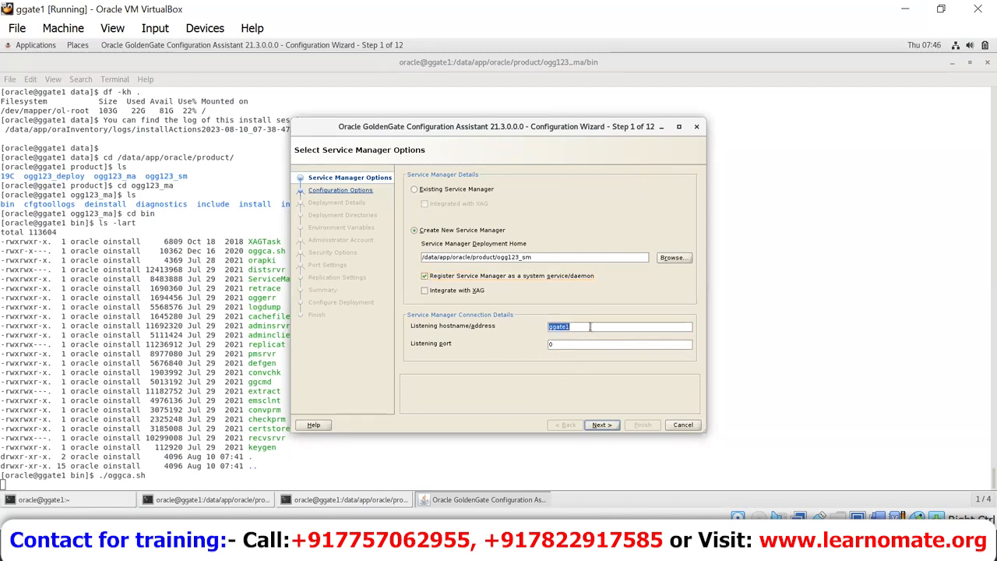
double_click(585, 348)
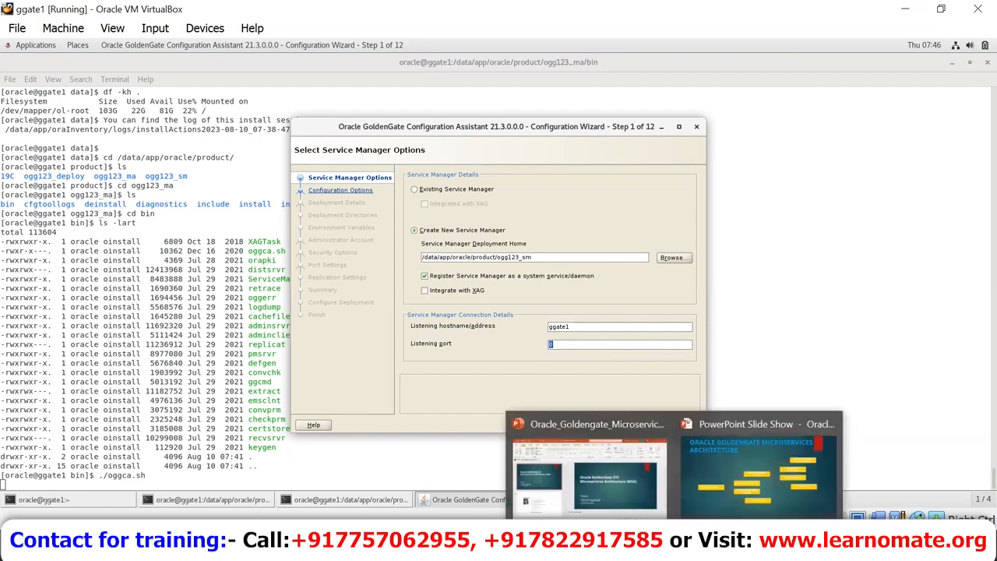
Step: Bring up the PowerPoint slide show and advance two slides
left_click(801, 479)
key("Right")
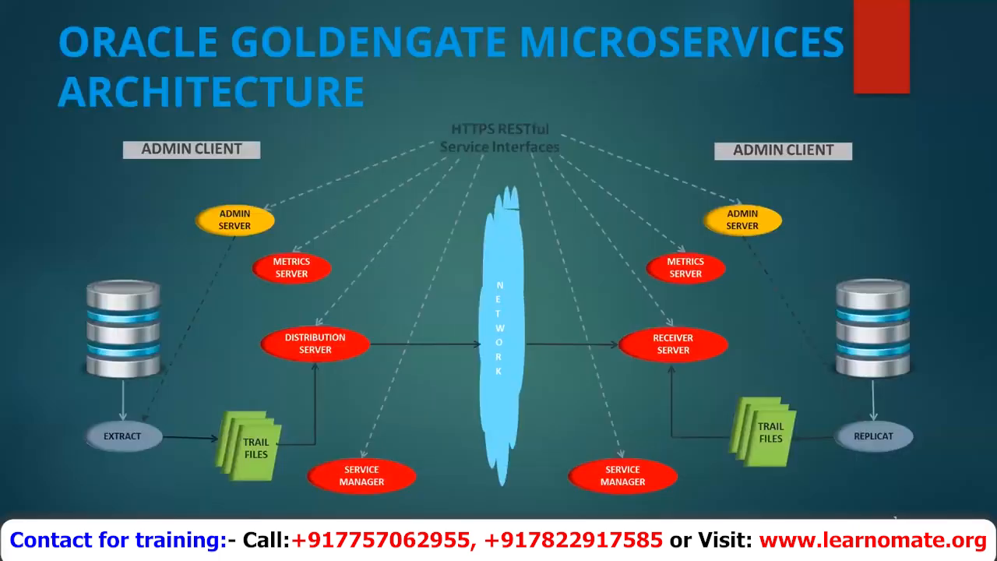
key("Right")
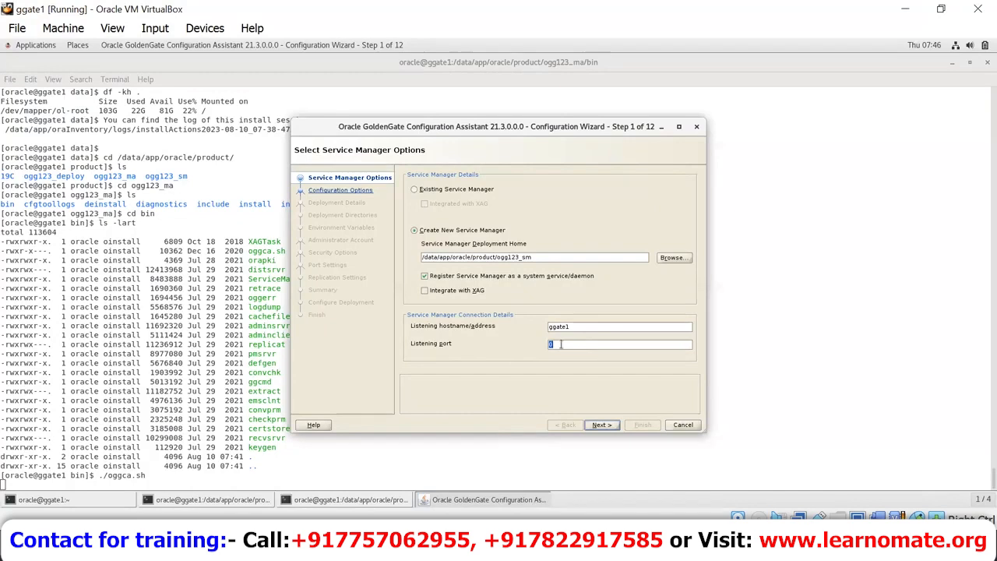
Step: Enter 7820 as the Service Manager listening port and move on to Configuration Options
type("782")
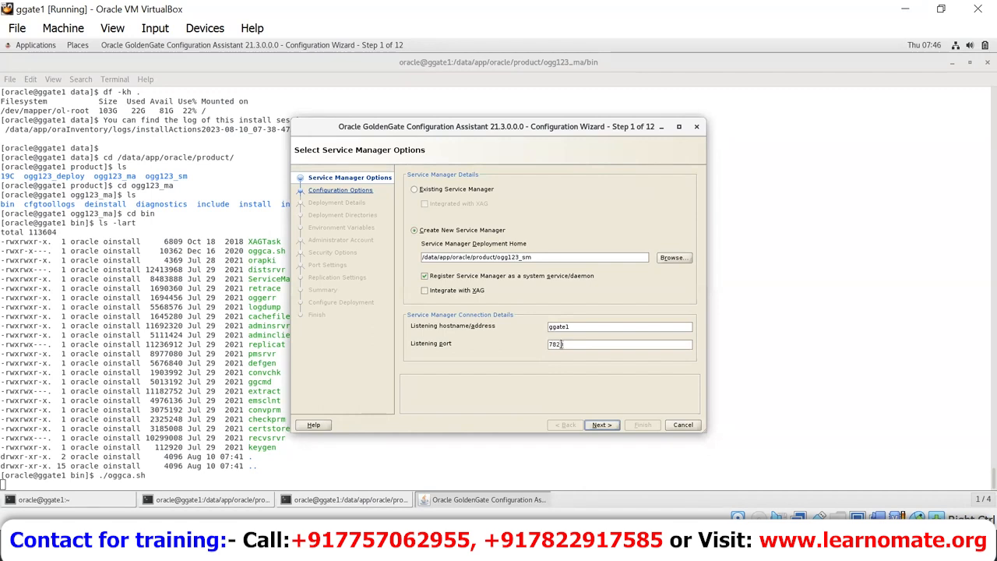
type("0")
left_click(602, 425)
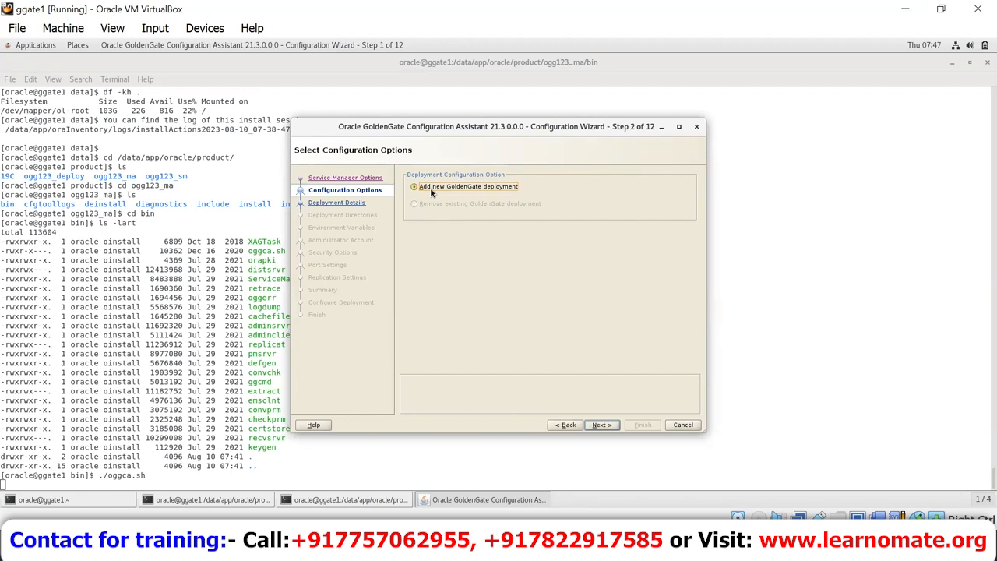
Step: Name the deployment DEP1, select the Software Home path, and move on to Step 4
left_click(610, 429)
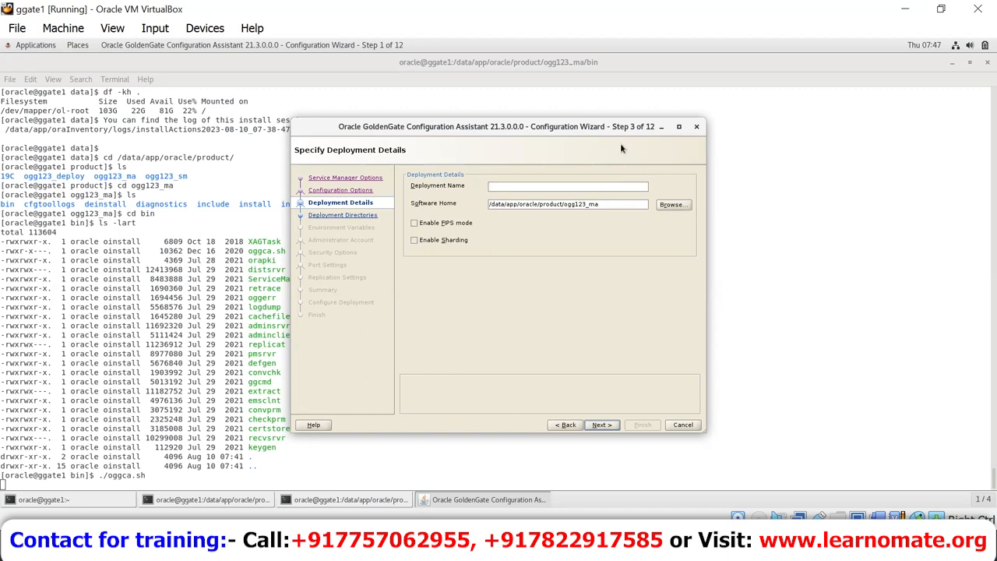
type("DEP1")
triple_click(613, 206)
left_click(601, 426)
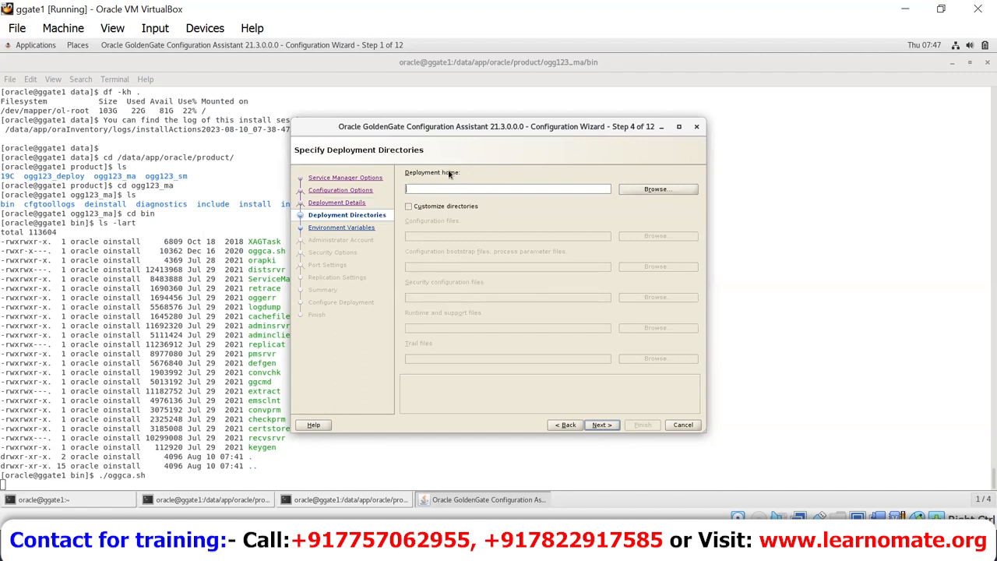
Step: Go back to Step 1, keep XAG integration off with system-service registration on, then return forward
left_click(566, 425)
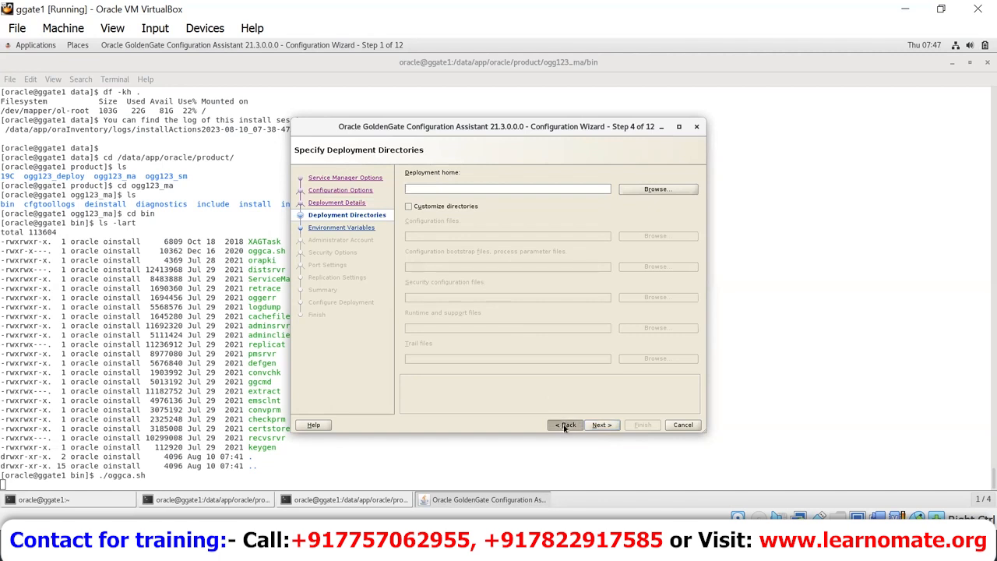
left_click(565, 425)
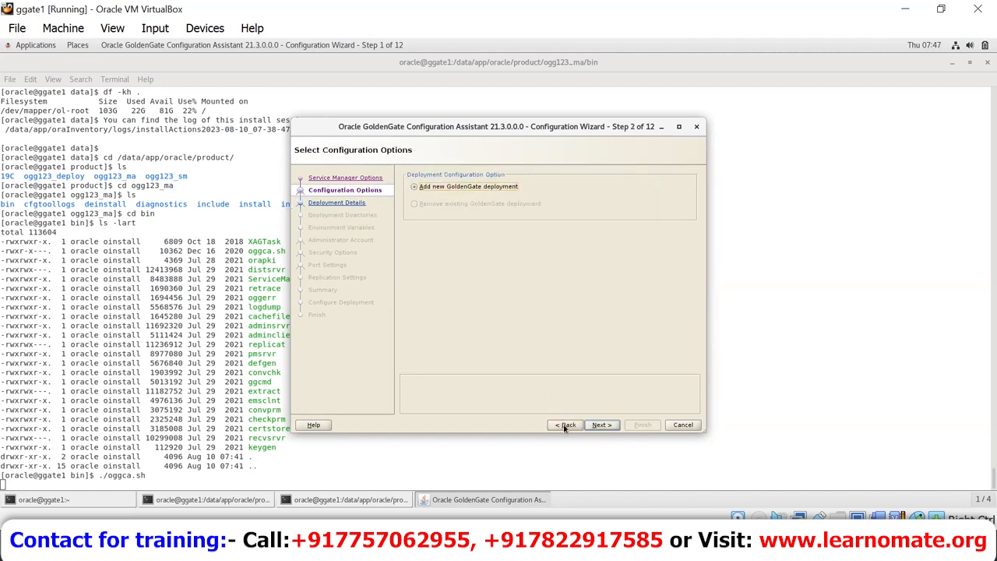
left_click(565, 425)
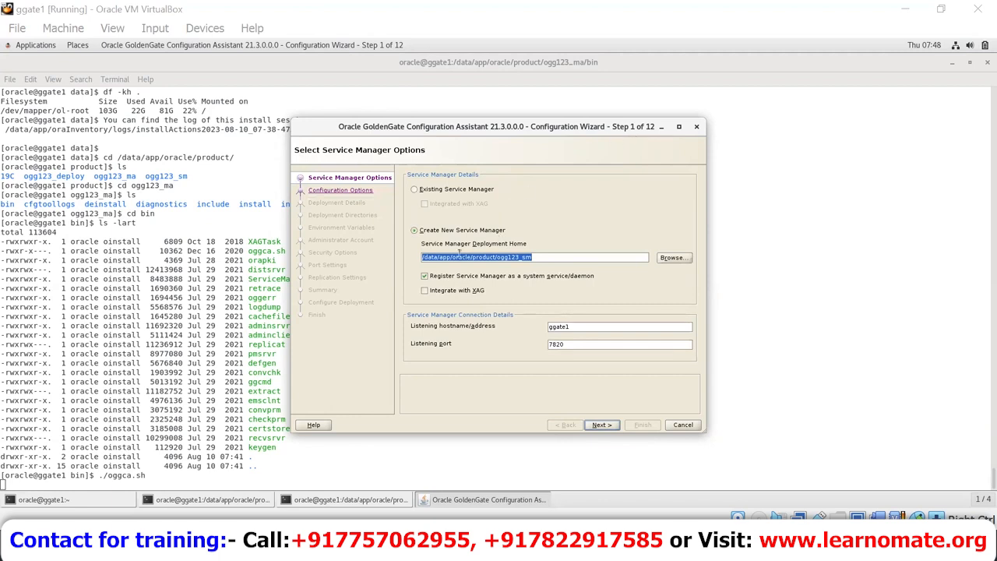
left_click(544, 257)
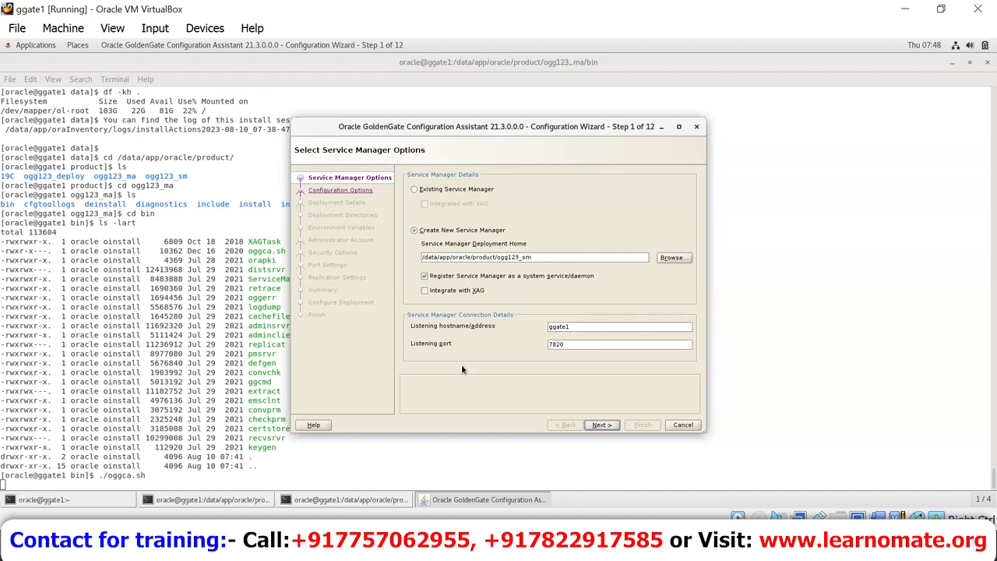
left_click(425, 291)
left_click(424, 279)
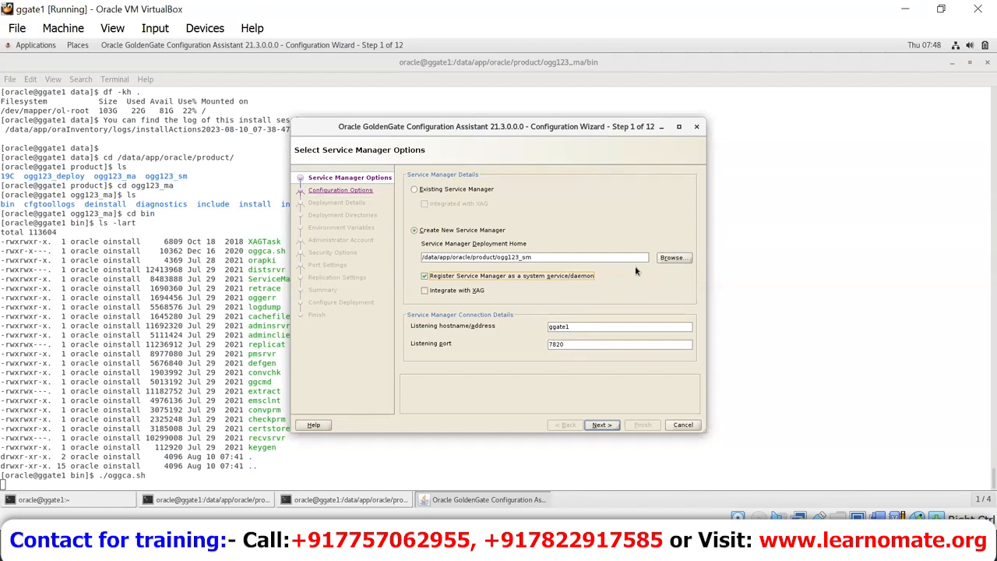
left_click(610, 424)
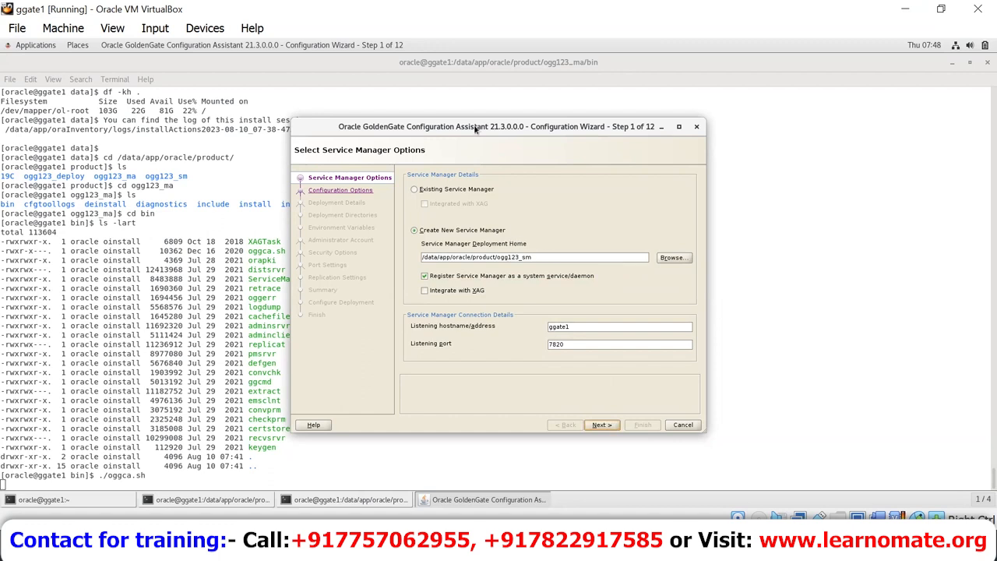
left_click(601, 424)
Step: Set the deployment home to /data/app/oracle/product/ogg123_deploy, then switch to the Notepad notes
left_click(605, 427)
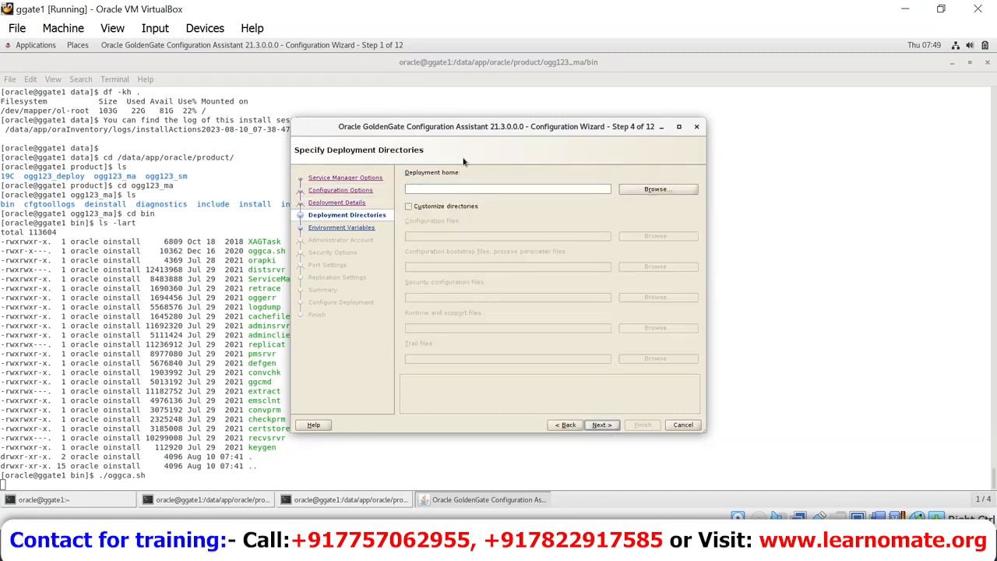
left_click(676, 187)
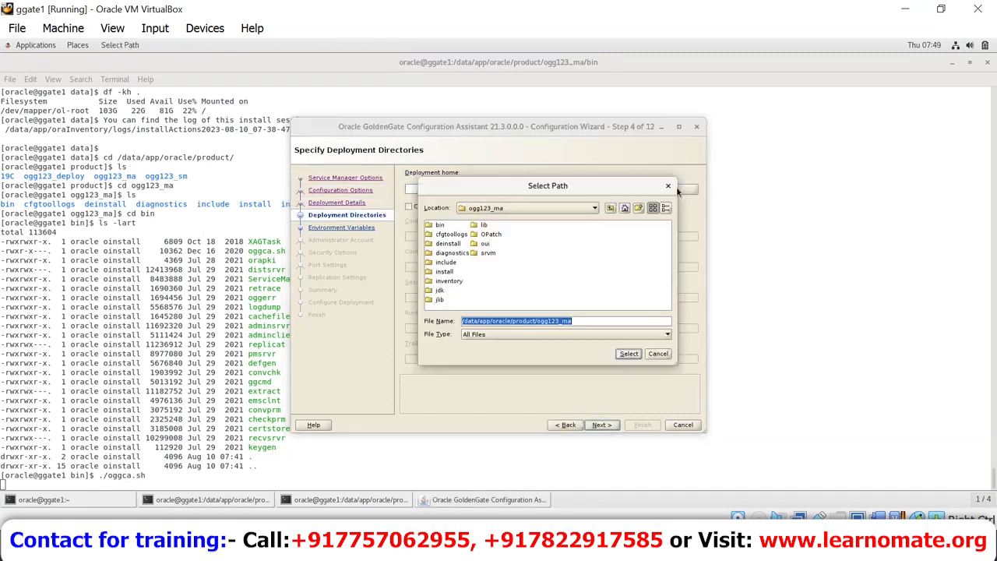
left_click(552, 208)
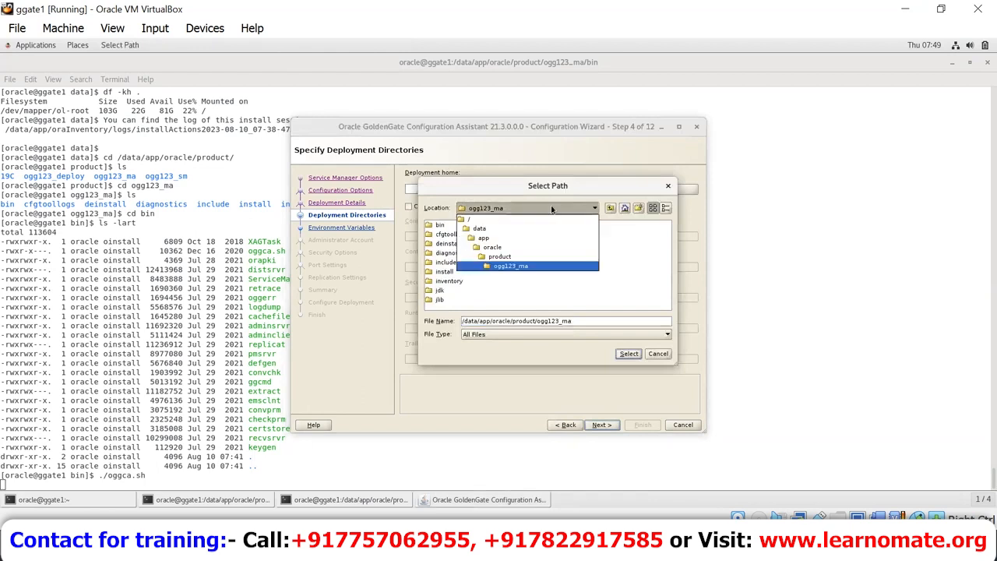
left_click(520, 257)
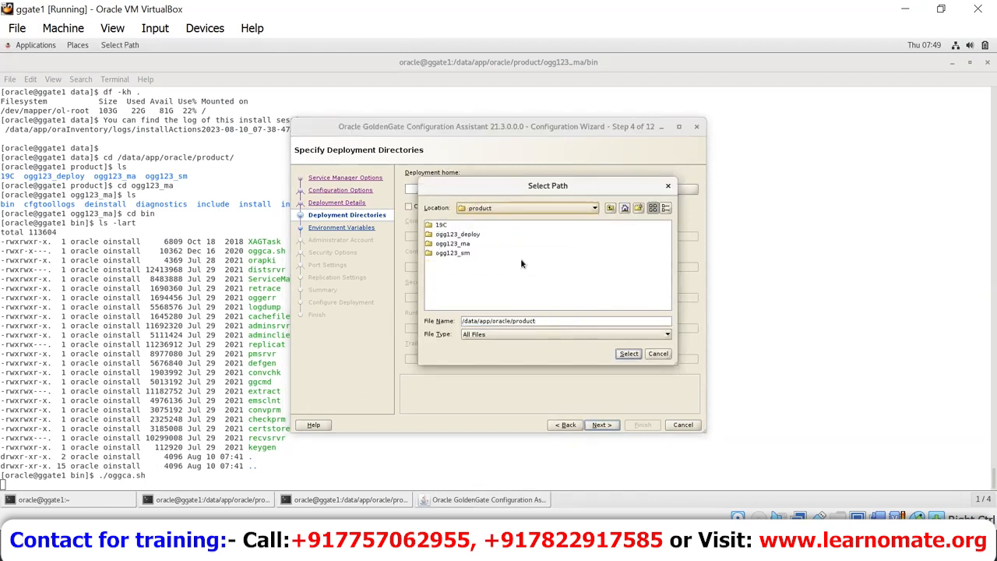
left_click(466, 235)
left_click(634, 353)
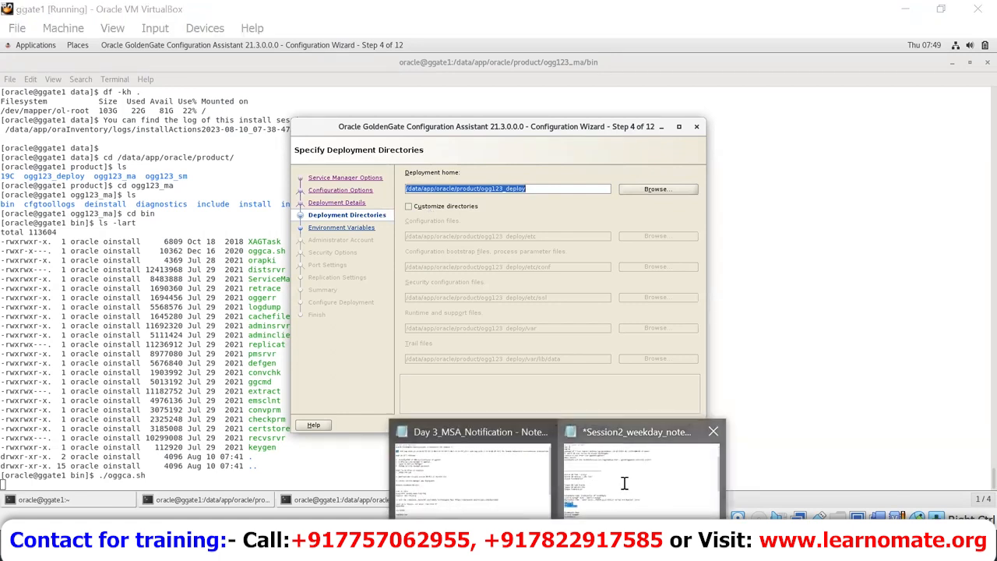
left_click(626, 481)
Step: Add 'Trail files - dirdat' and 'parameter files - dirprm' lines below Dep3 in the notes
left_click(330, 452)
key("Down")
key("Down")
key("Down")
key("Down")
key("Down")
key("Down")
key("Down")
key("Down")
key("Down")
key("Down")
key("Down")
key("Down")
key("Down")
key("Down")
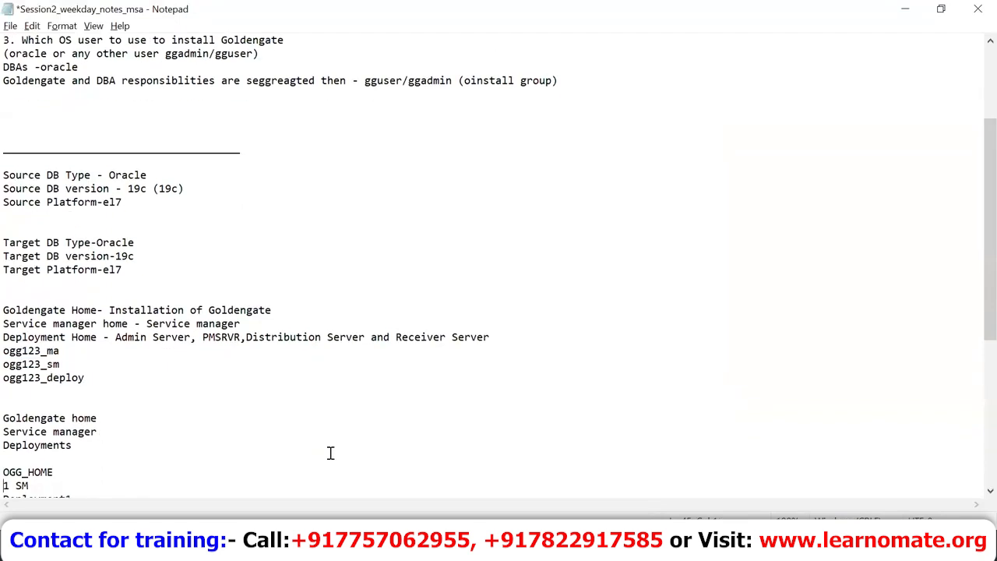
key("Up")
key("Up")
key("Return")
key("Up")
key("Up")
type("Trail files and parameter")
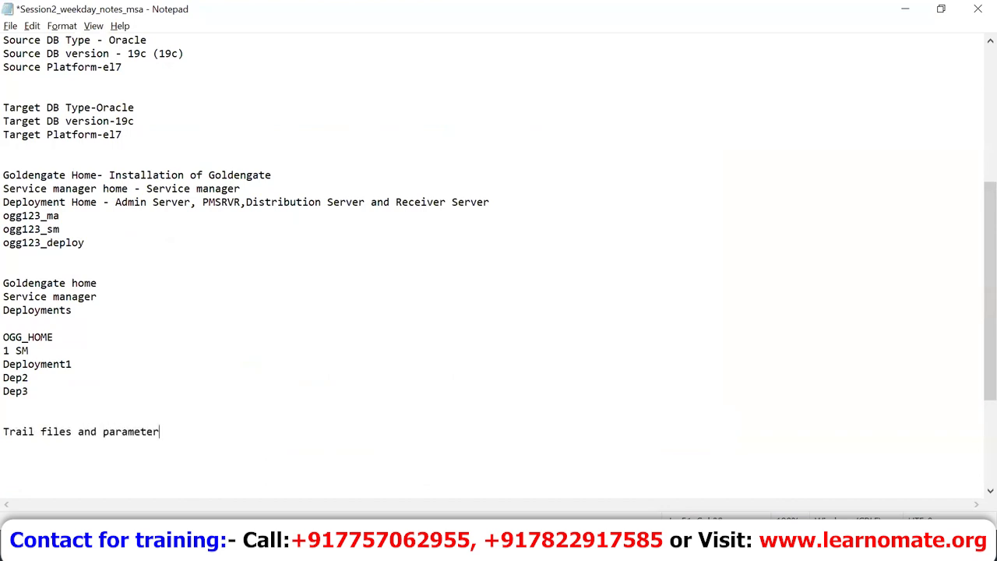
type(" files")
key("Left")
key("Left")
key("Left")
key("Left")
key("Left")
key("Left")
key("Left")
key("Left")
key("Left")
key("Left")
key("Left")
key("Left")
key("Left")
key("Left")
key("Left")
key("Left")
key("Left")
key("Left")
key("Left")
key("Left")
type("- dir")
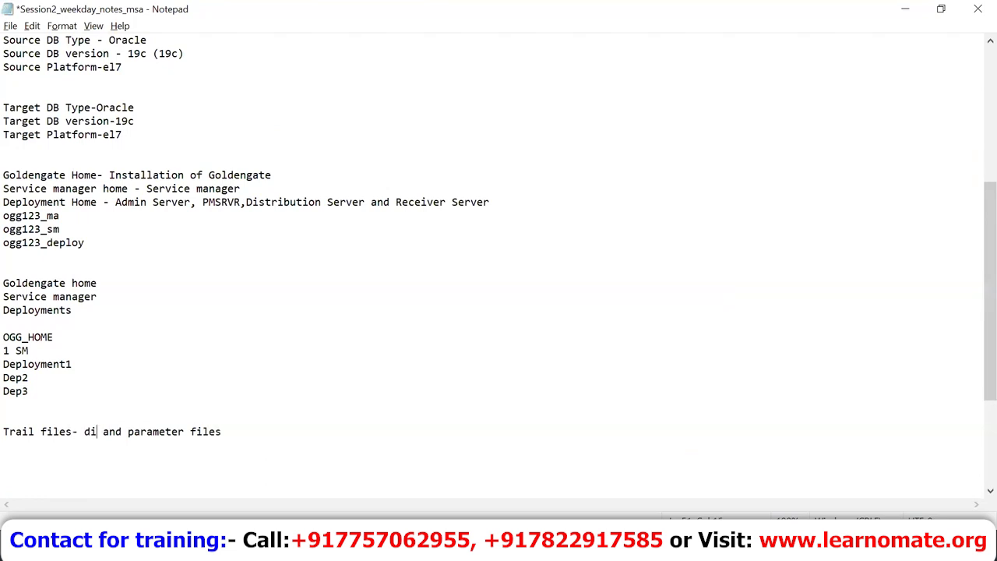
type("dat")
key("Return")
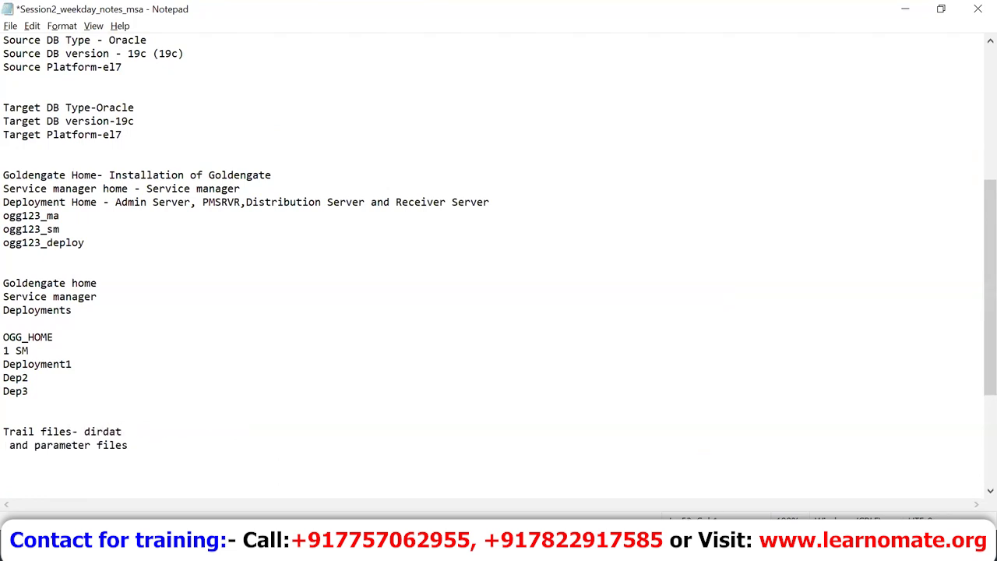
key("Delete")
key("End")
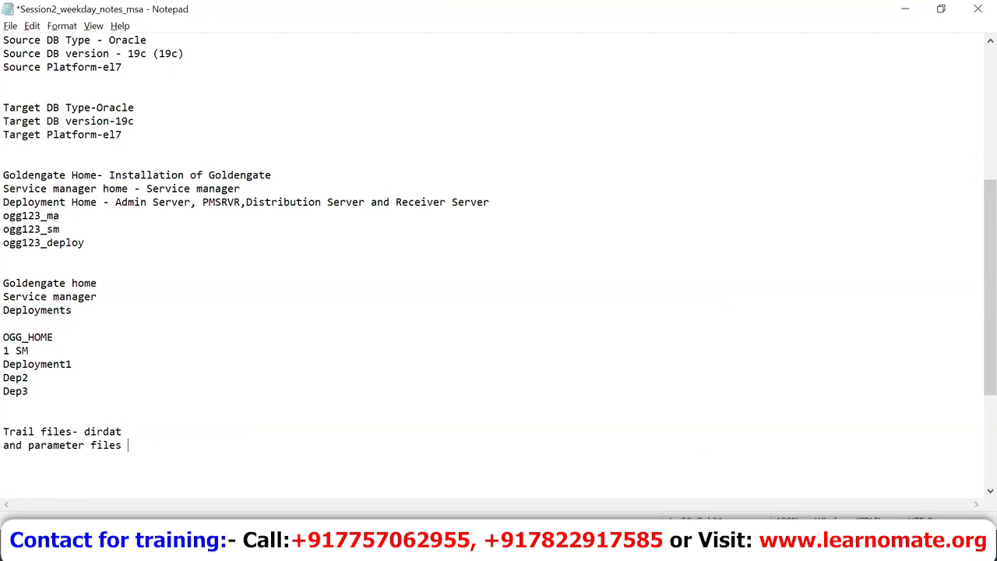
type("-d")
type("irprm9")
key("BackSpace")
Step: Prefix the trail and parameter file paths with $GG_HOME/ and return to the ggate1 VM
left_click(88, 433)
key("alt+Tab")
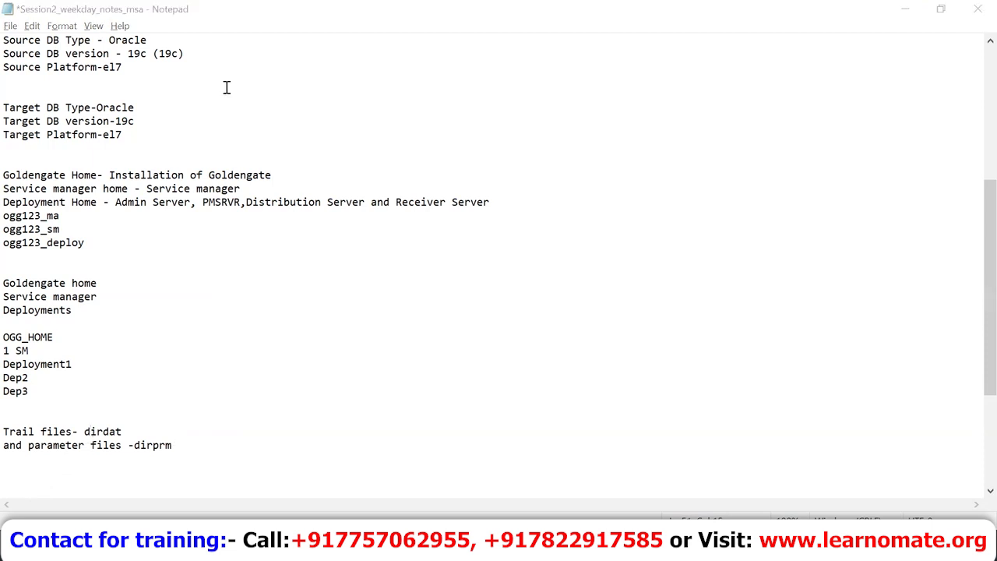
left_click(82, 431)
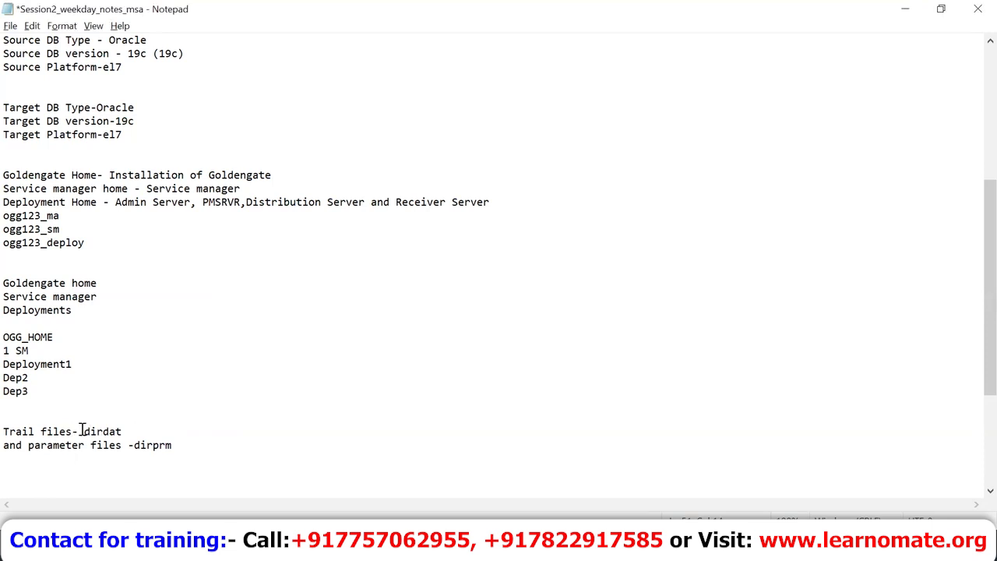
type("$GG_")
type("HOME")
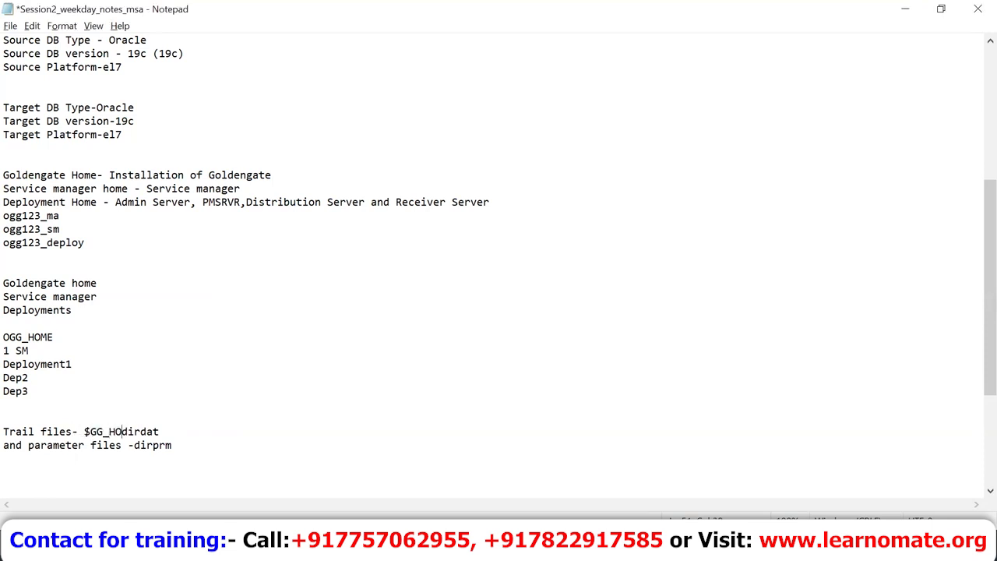
type("/")
type("$")
type("GG_HOME")
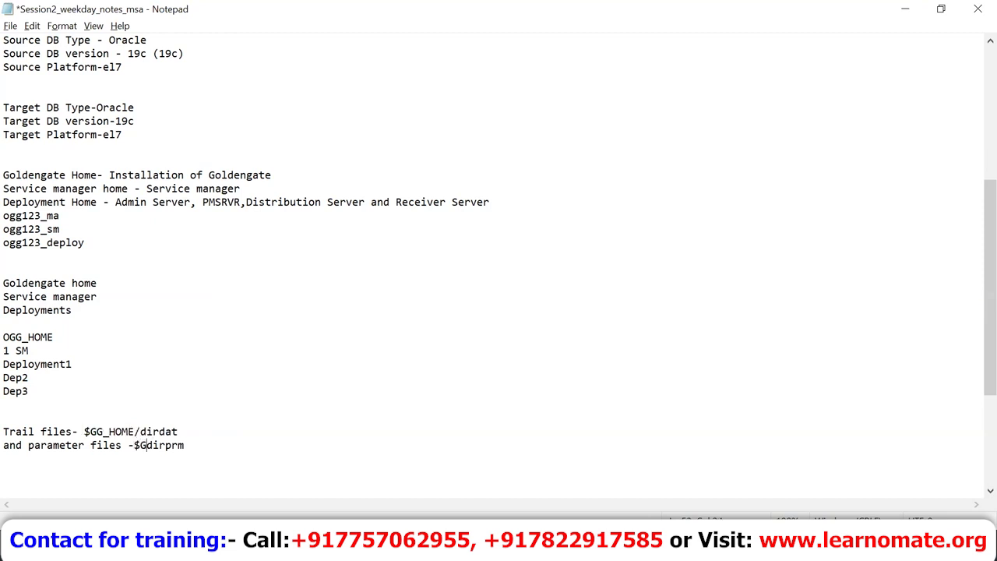
type("/")
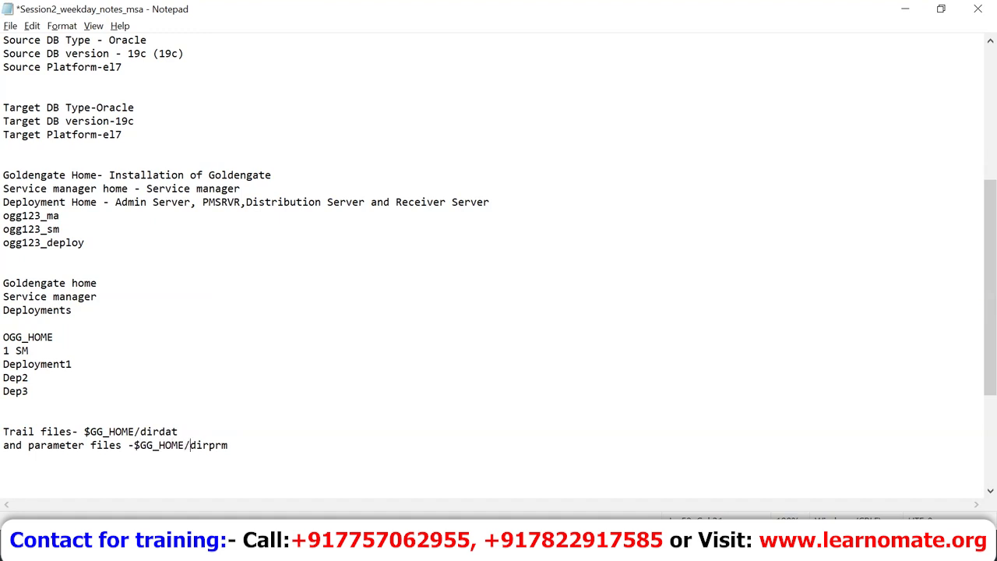
key("alt+Tab")
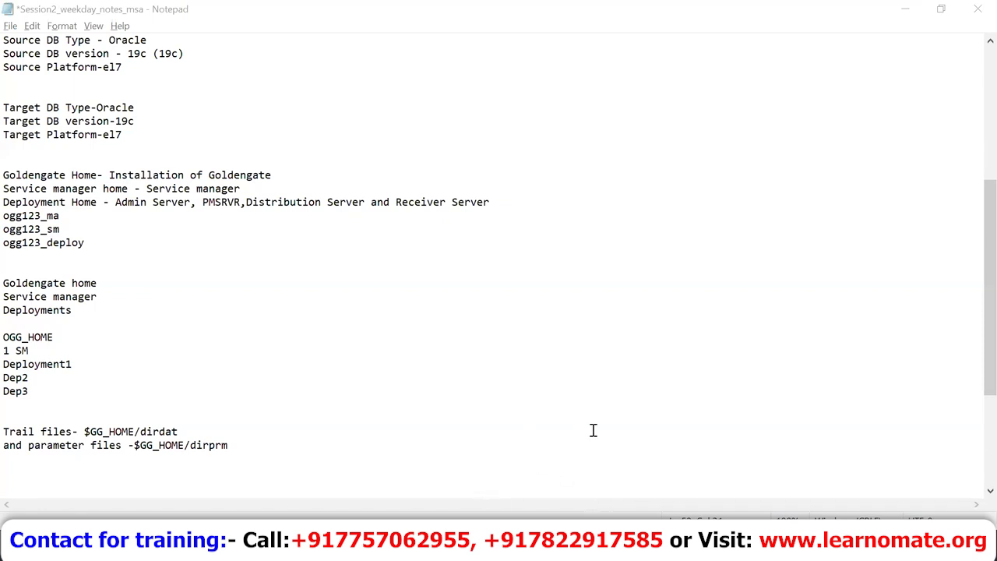
mouse_move(658, 494)
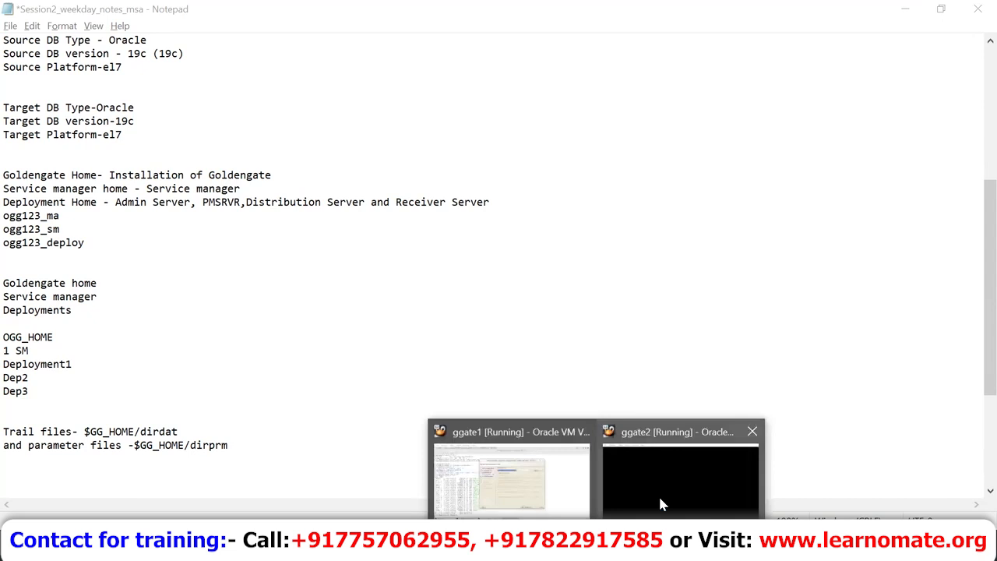
left_click(491, 468)
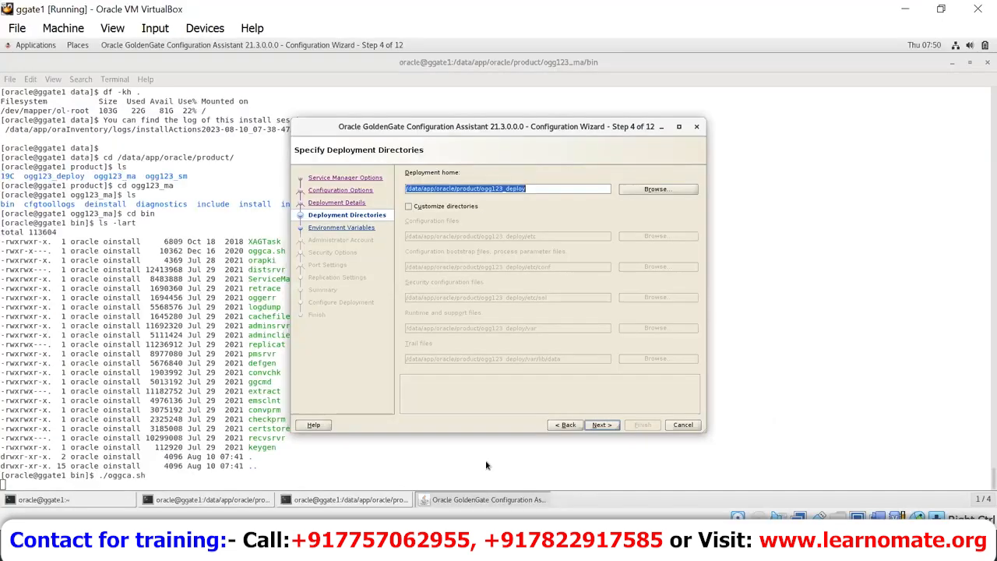
Step: Turn on Customize directories and select the Trail files path
left_click(418, 206)
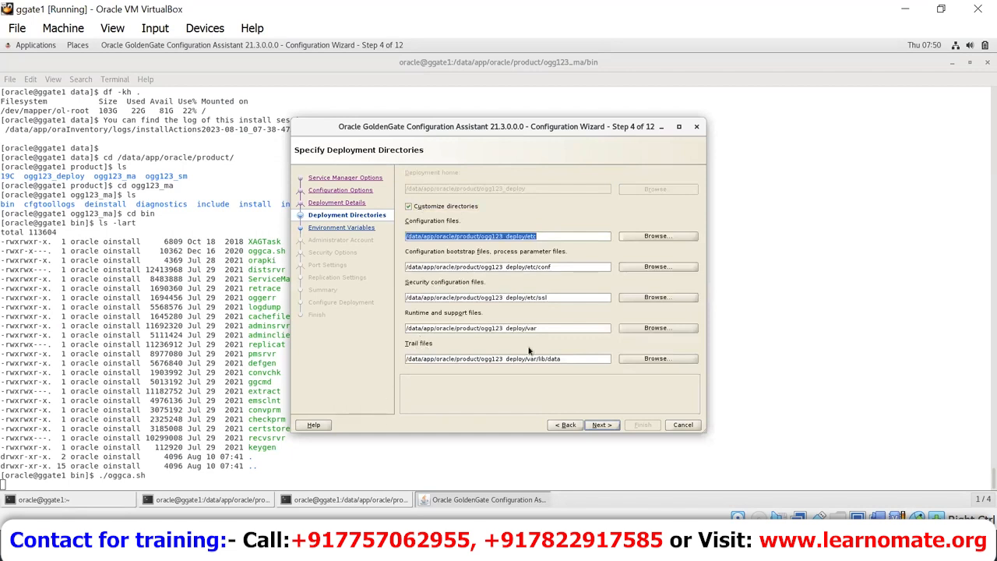
left_click(580, 358)
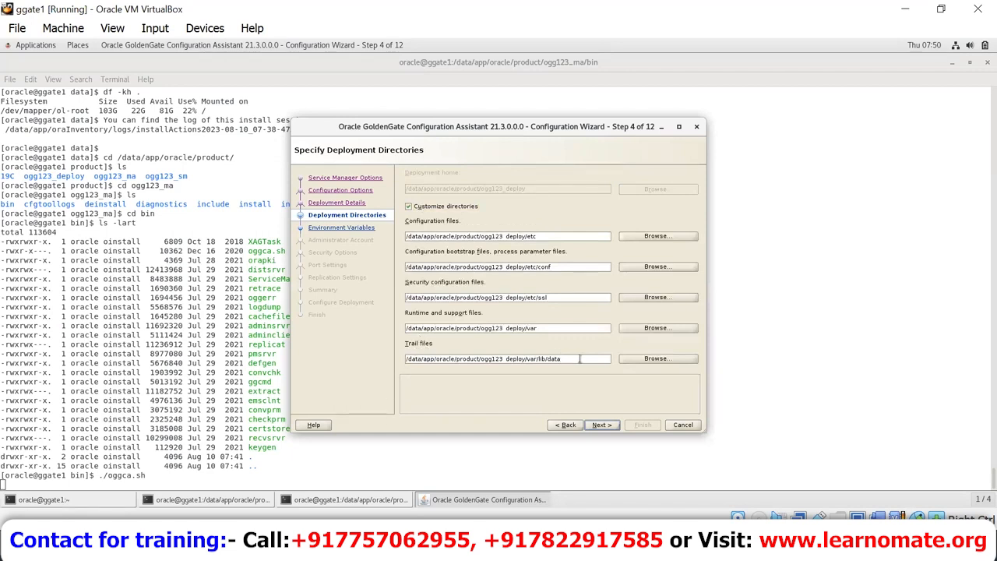
left_click_drag(525, 358, 399, 360)
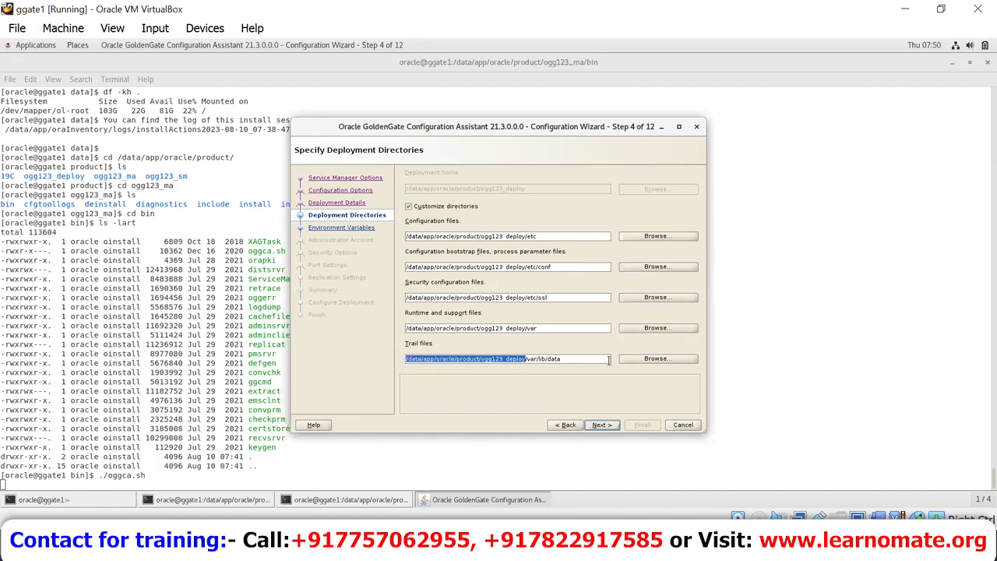
left_click(575, 358)
left_click_drag(576, 359, 447, 341)
Step: Change the bootstrap files path ending to dirprm and the Trail files ending to dirdat
triple_click(568, 268)
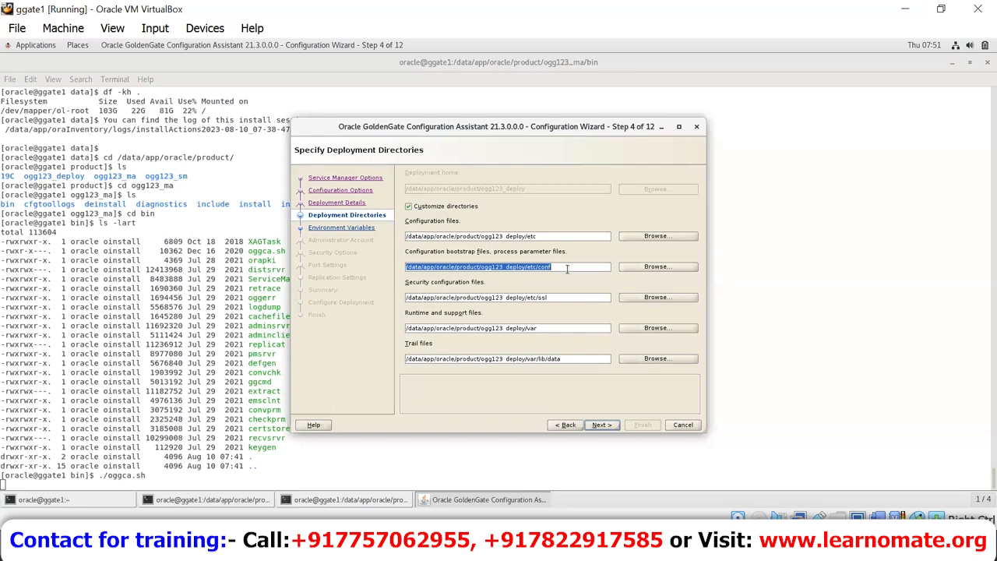
left_click(567, 267)
key("BackSpace")
key("BackSpace")
key("BackSpace")
key("BackSpace")
key("BackSpace")
key("BackSpace")
key("BackSpace")
key("BackSpace")
type("dirm")
key("BackSpace")
key("BackSpace")
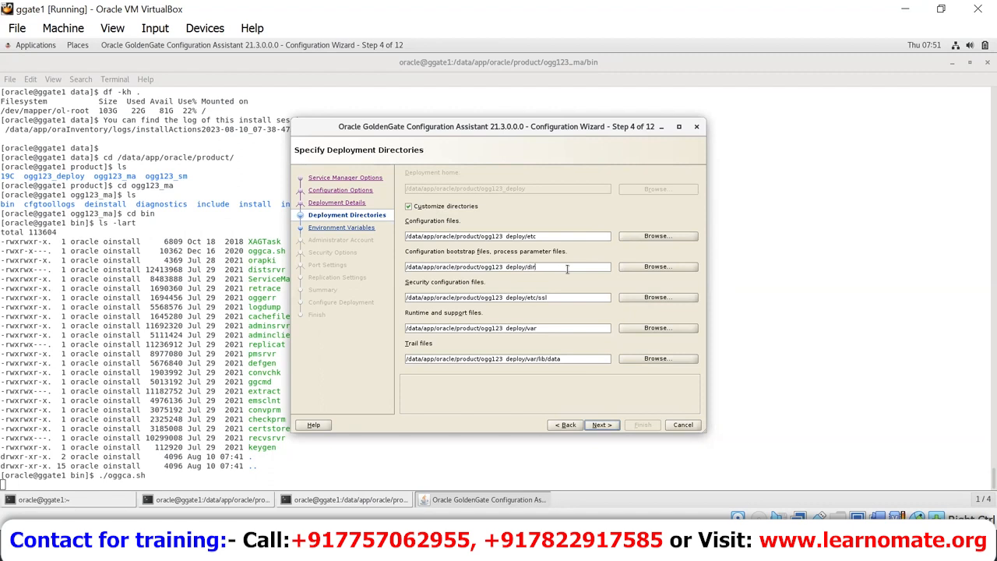
type("rprm")
key("BackSpace")
key("BackSpace")
key("BackSpace")
key("BackSpace")
key("BackSpace")
key("BackSpace")
key("BackSpace")
key("BackSpace")
key("BackSpace")
key("BackSpace")
key("BackSpace")
key("BackSpace")
type("dirda")
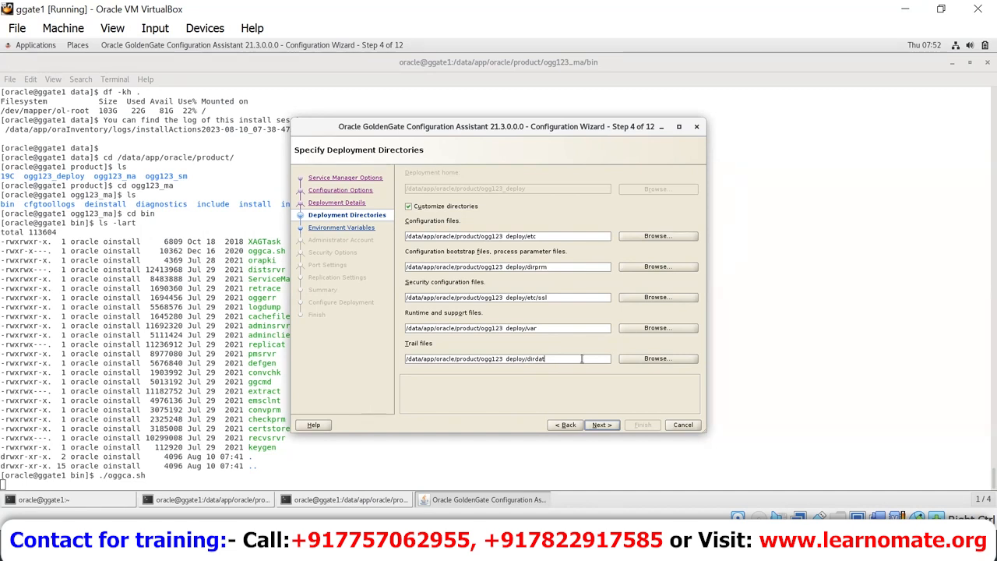
Step: Create the dirdat and dirprm folders inside ogg123_deploy, then advance the wizard to Environment Variables
left_click(368, 499)
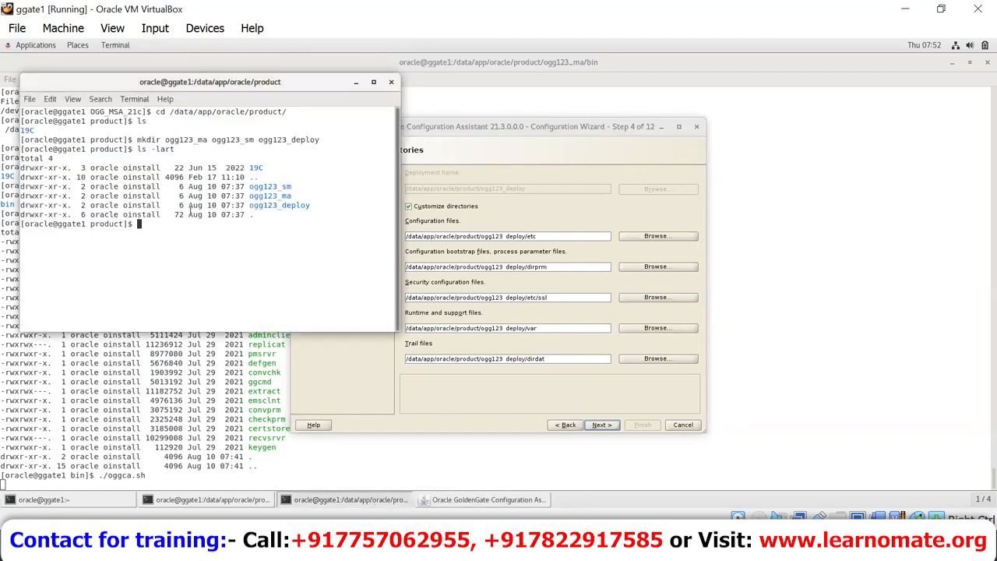
type("cd ogg123_deploy/")
key("Return")
type("mkdir dirdat dirprm")
key("Return")
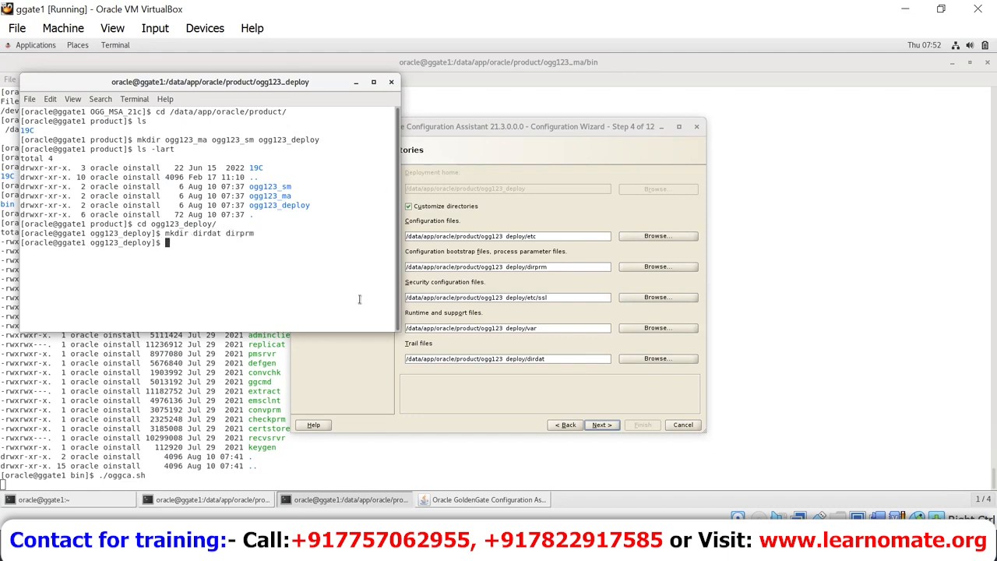
left_click(477, 378)
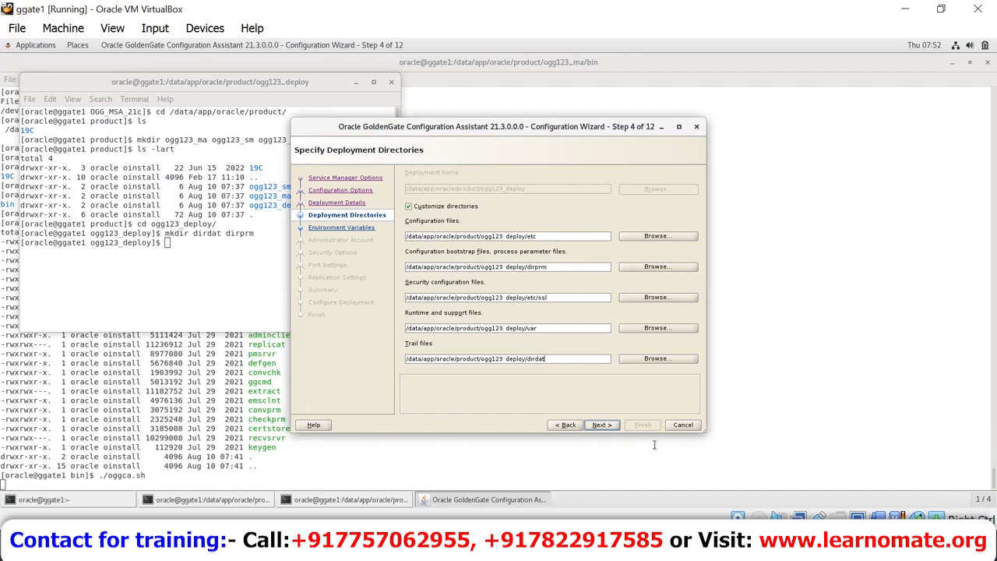
left_click(601, 425)
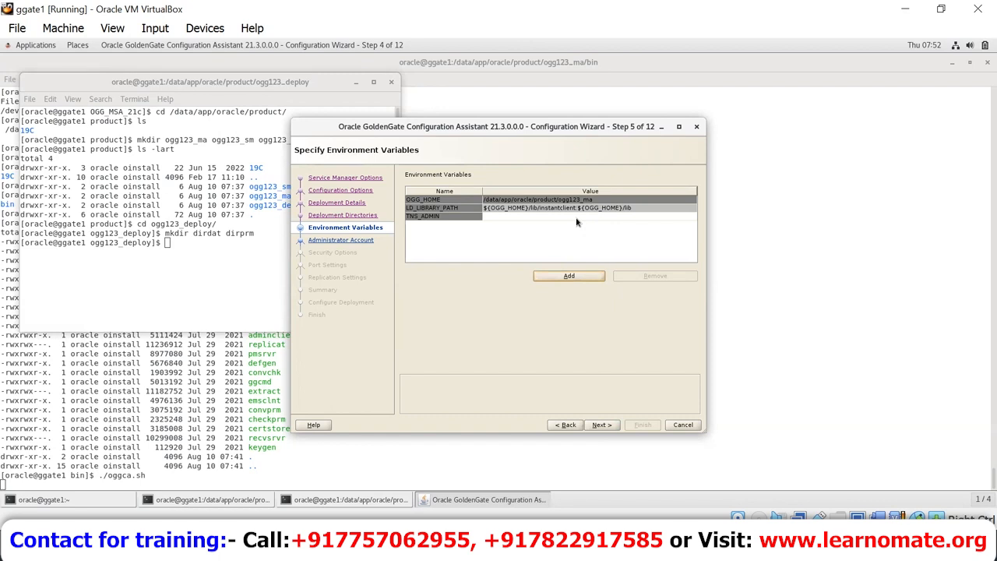
Step: In a new terminal window, run . oraenv and change to $ORACLE_HOME/network/admin
right_click(845, 304)
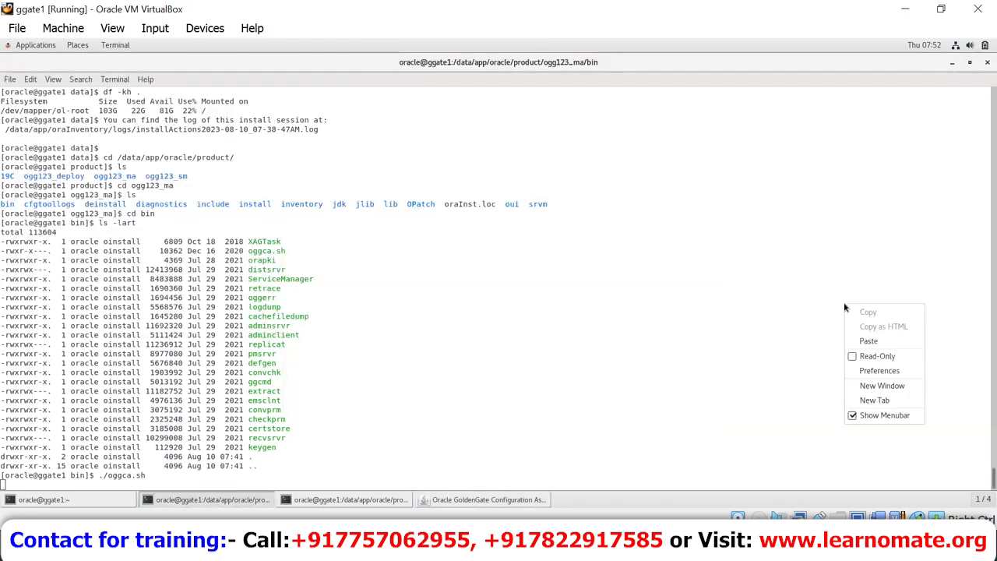
left_click(881, 386)
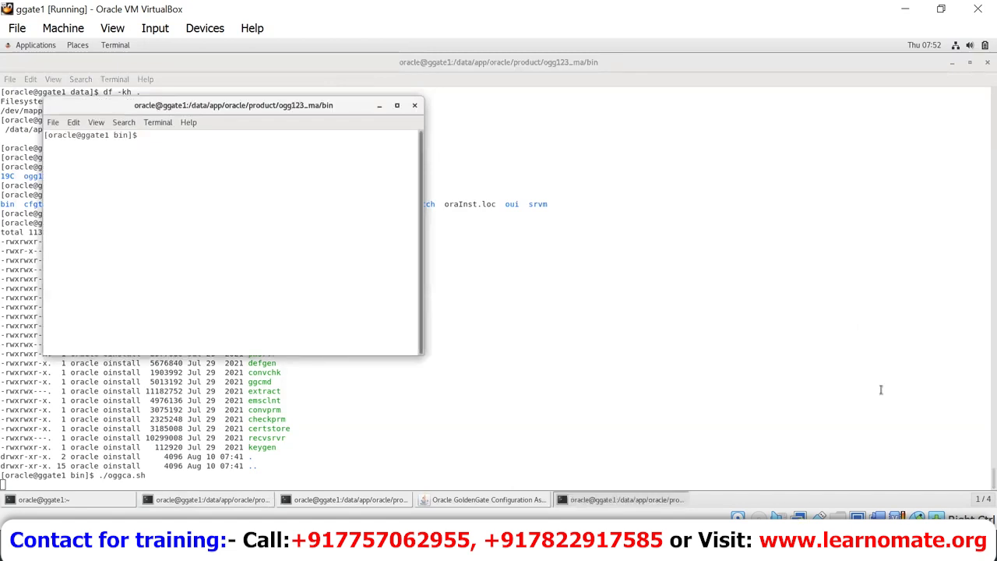
type(". oraenv")
key("Return")
key("Return")
type("cd $ORACLE_HOME/ne")
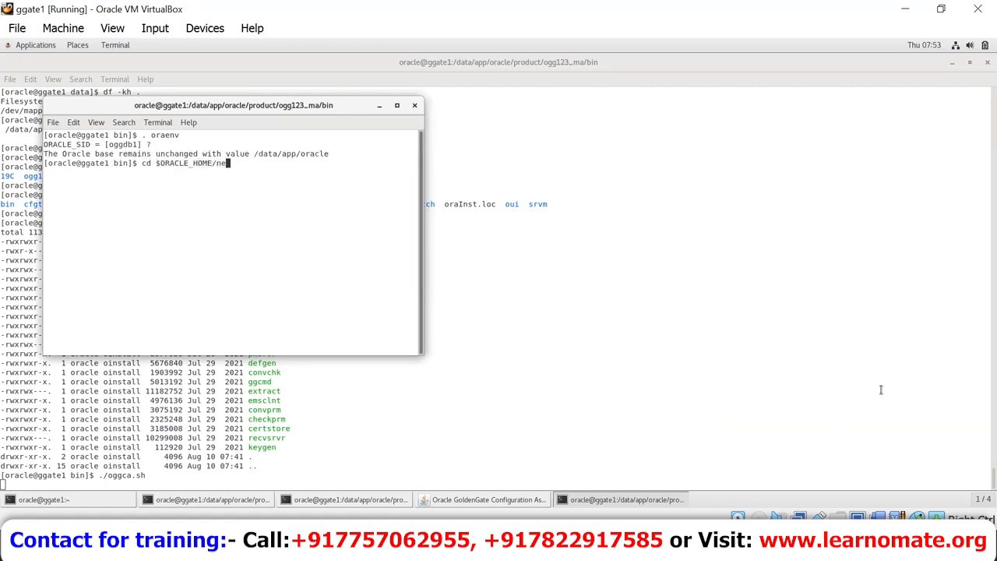
type("twork/admin")
key("Return")
Step: Confirm tnsnames.ora is there and copy the /data/app/oracle/product/19C/dbhome_3/network/admin path for the wizard
type("d")
key("Return")
type("ls")
key("Return")
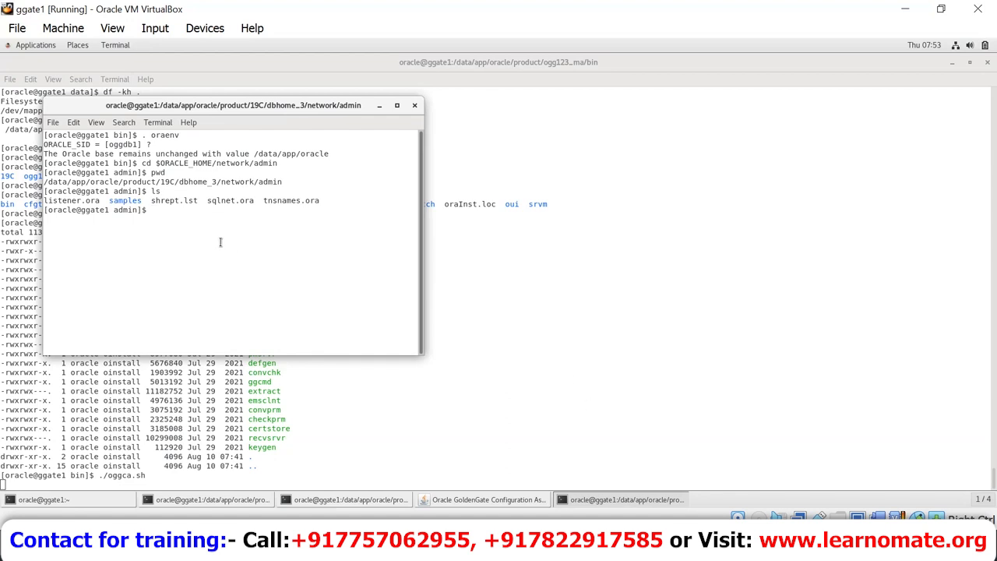
double_click(208, 181)
right_click(208, 182)
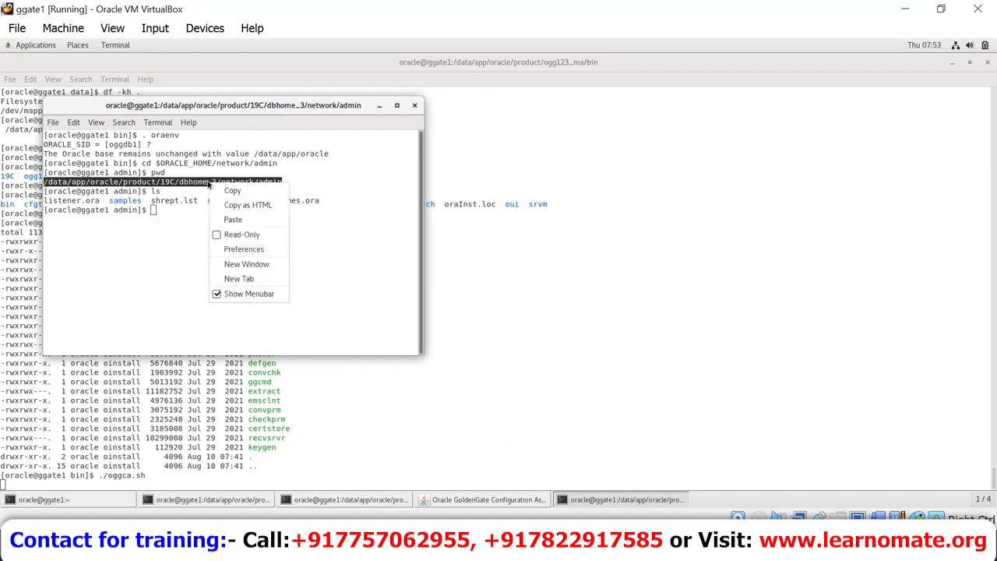
left_click(228, 194)
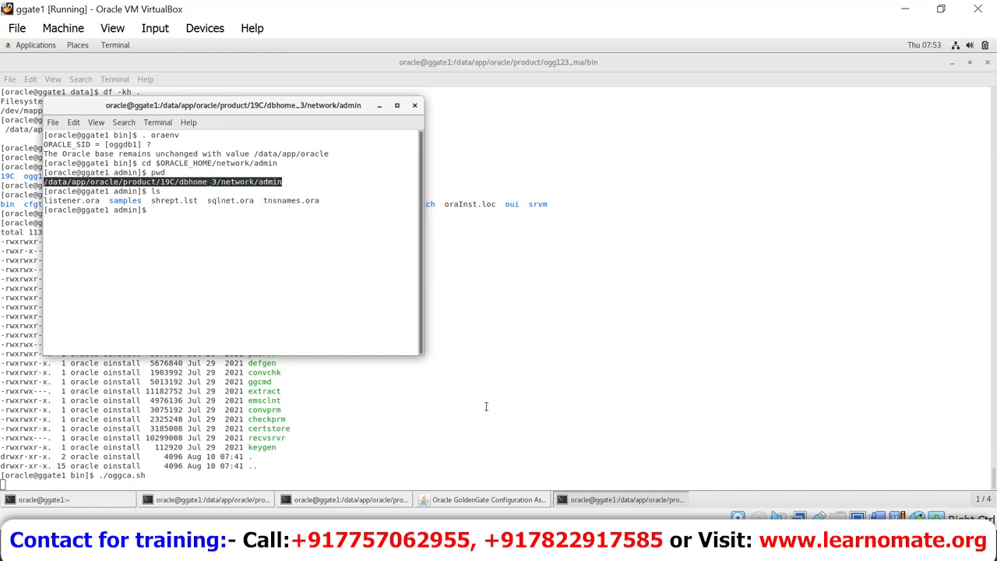
left_click(507, 502)
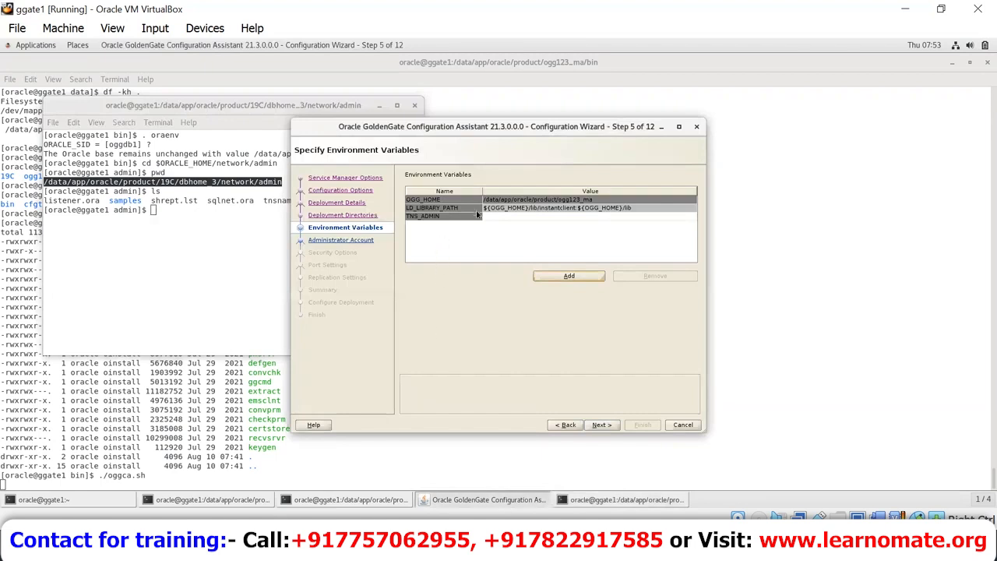
Step: Set TNS_ADMIN to the copied network/admin path and add a new ORACLE_HOME variable row
double_click(504, 217)
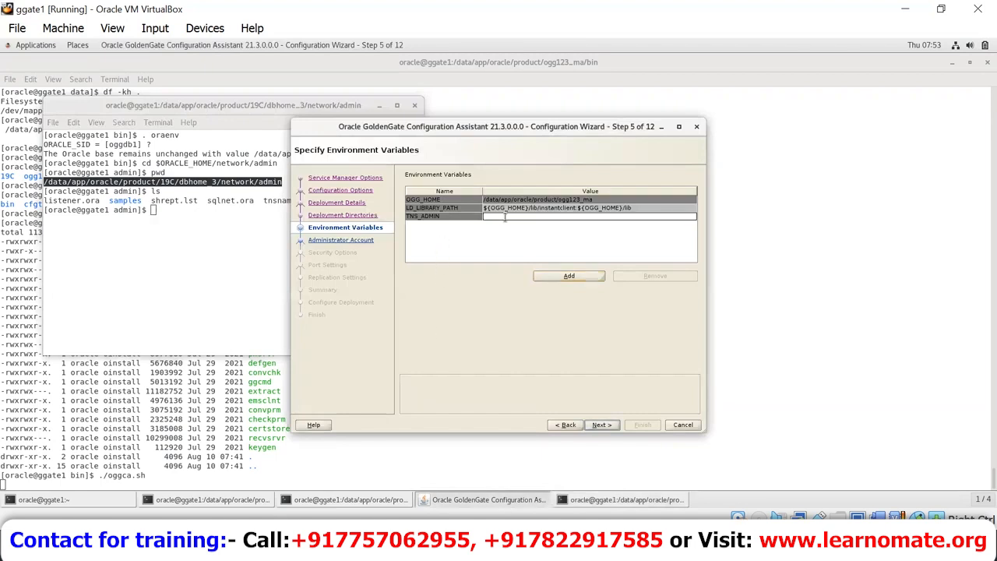
key("ctrl+v")
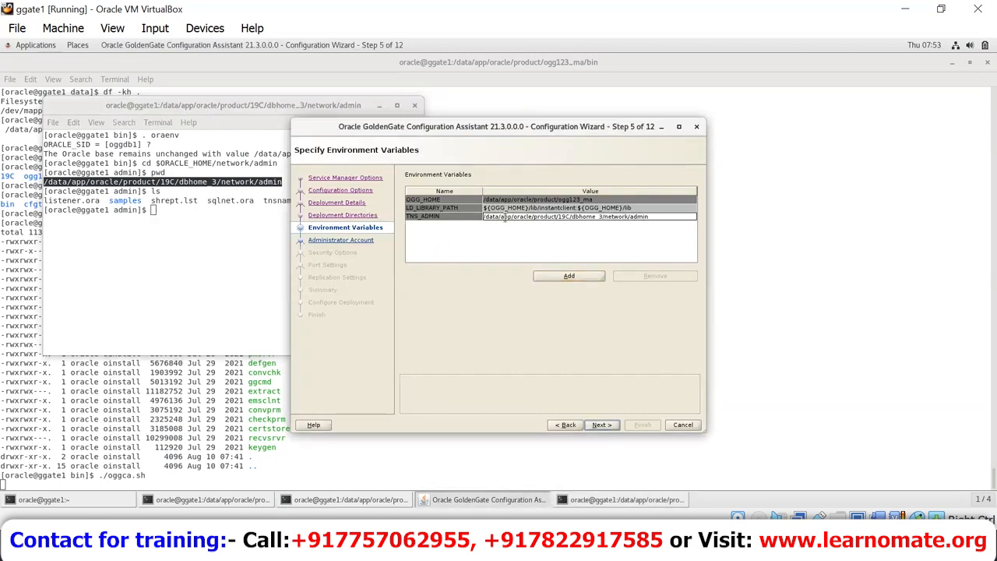
left_click(574, 279)
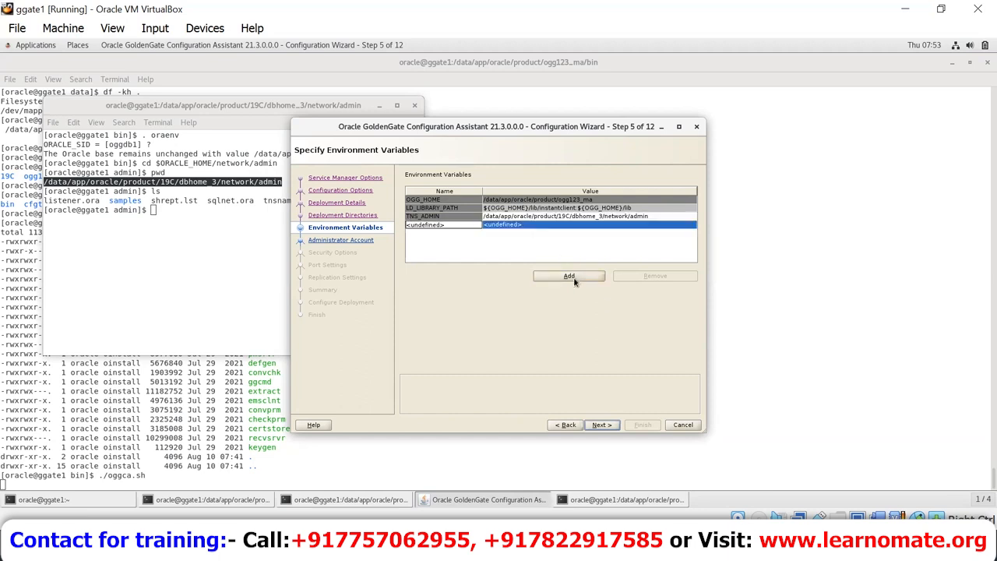
double_click(456, 225)
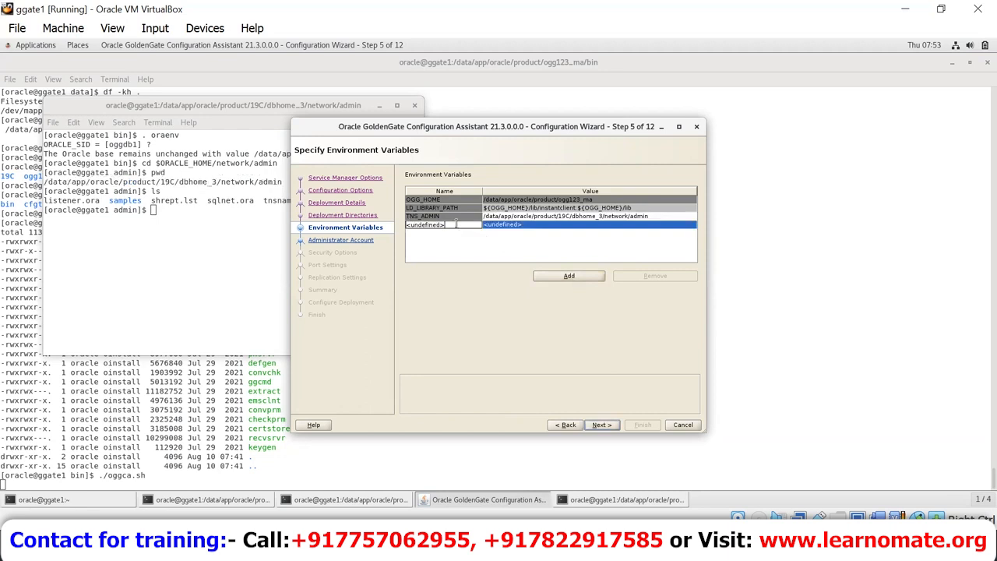
type("ORACLE_HOME")
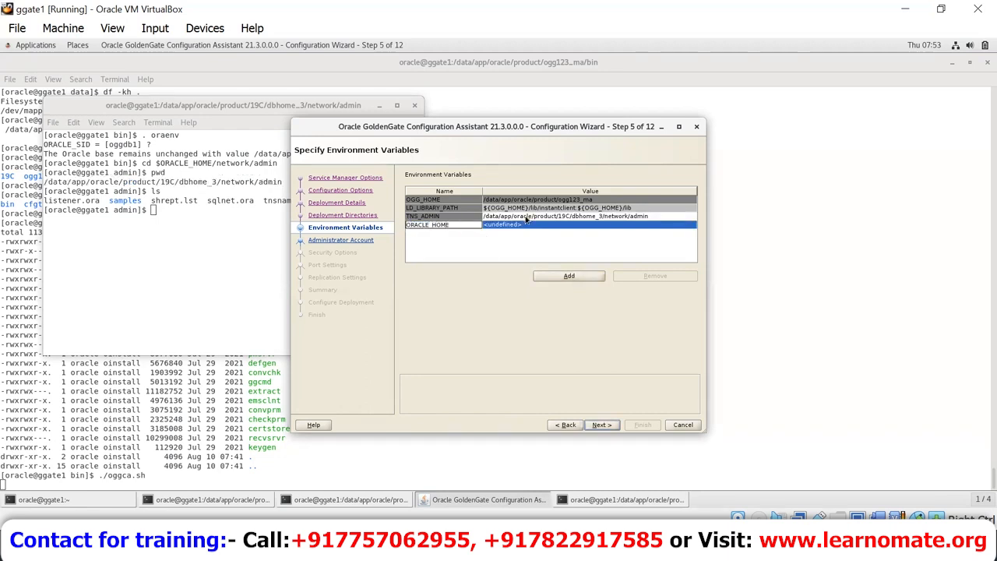
double_click(540, 225)
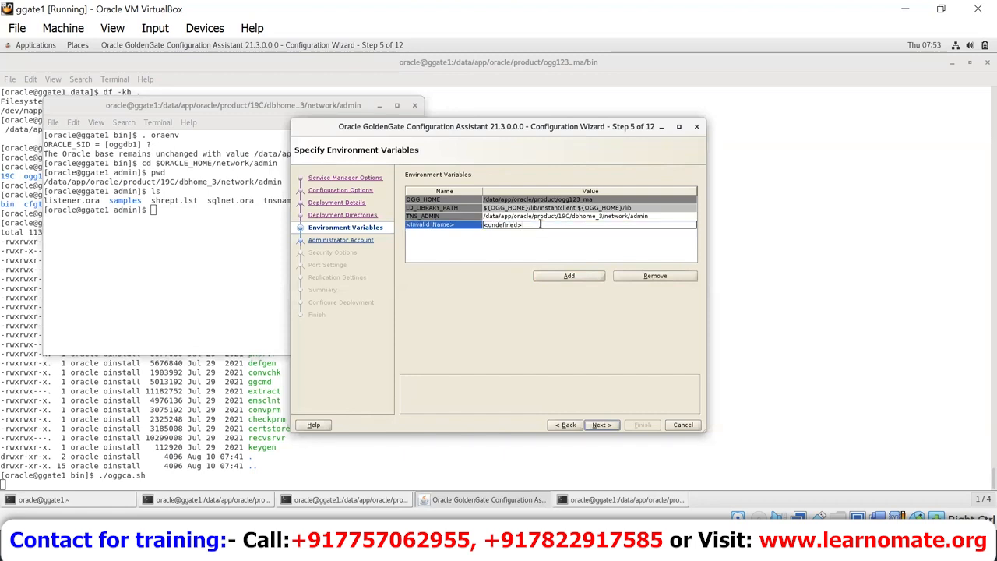
Step: Use echo $ORACLE_HOME to get the path and paste /data/app/oracle/product/19C/dbhome_3 as the value
left_click(166, 286)
type("echo $ORACLE_HOME")
key("Return")
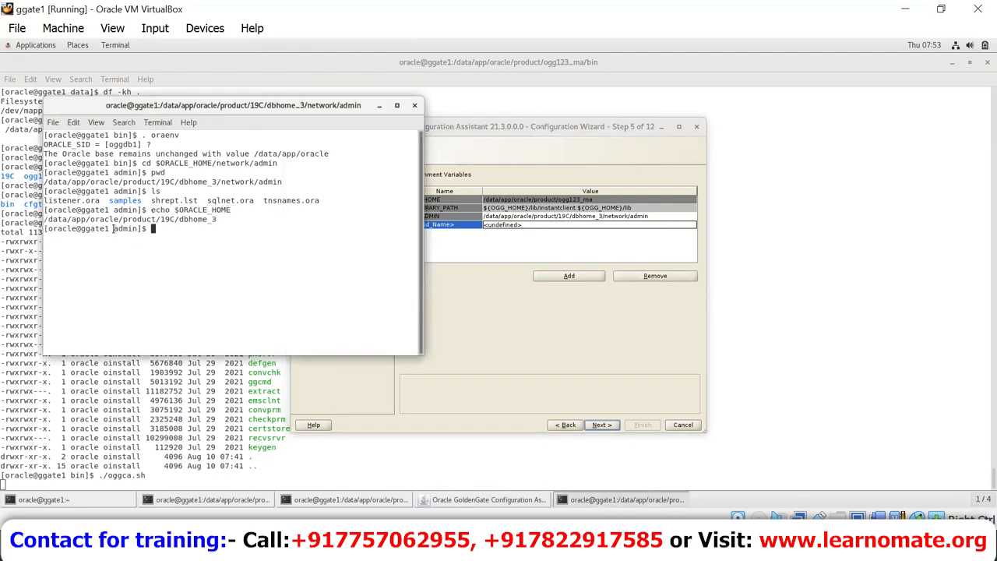
double_click(122, 219)
right_click(123, 220)
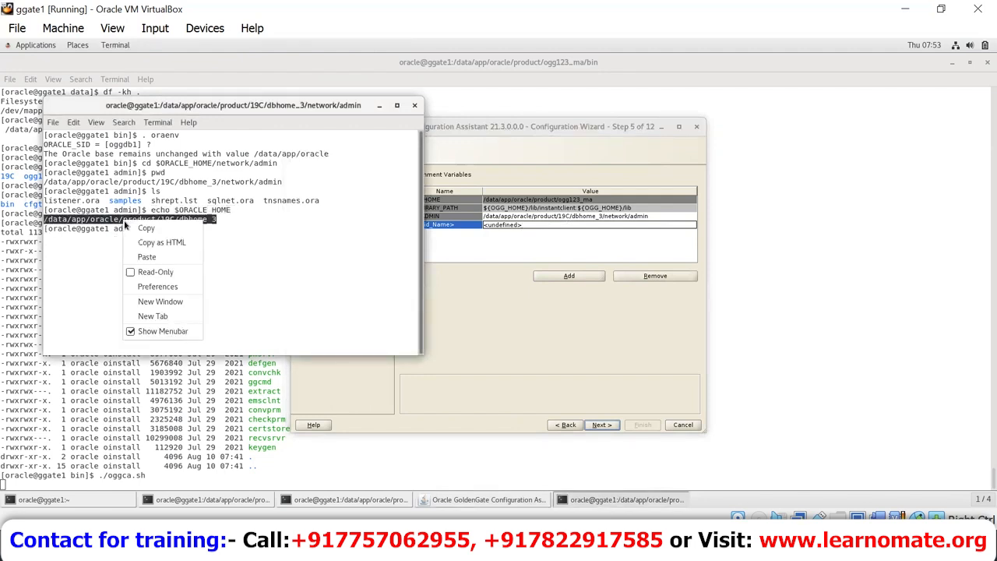
left_click(144, 227)
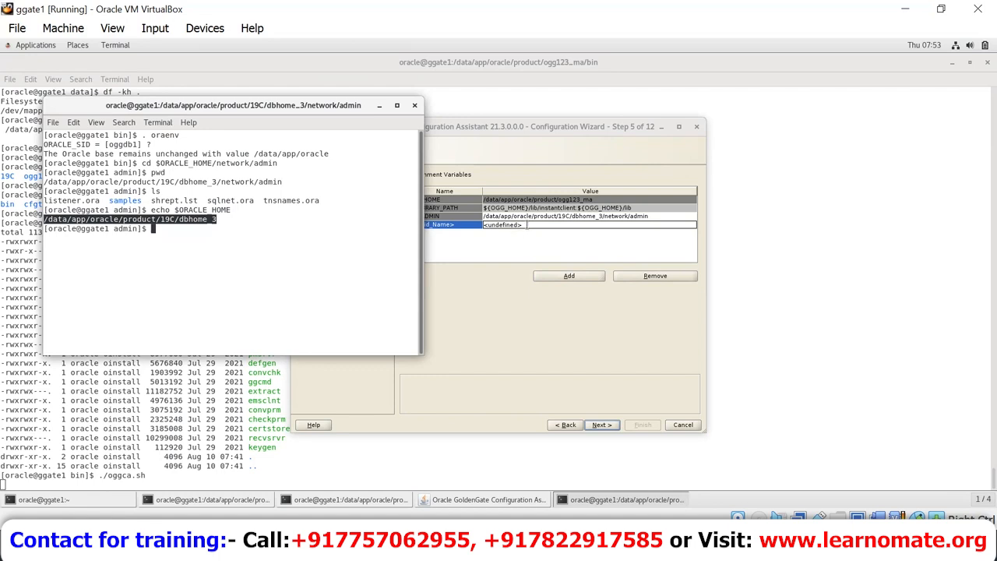
left_click(526, 225)
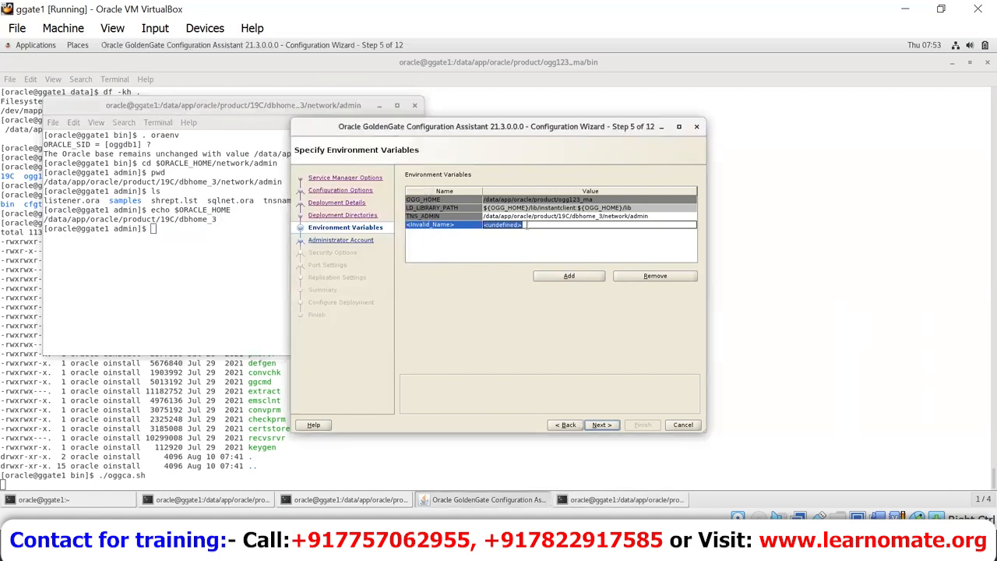
key("ctrl+v")
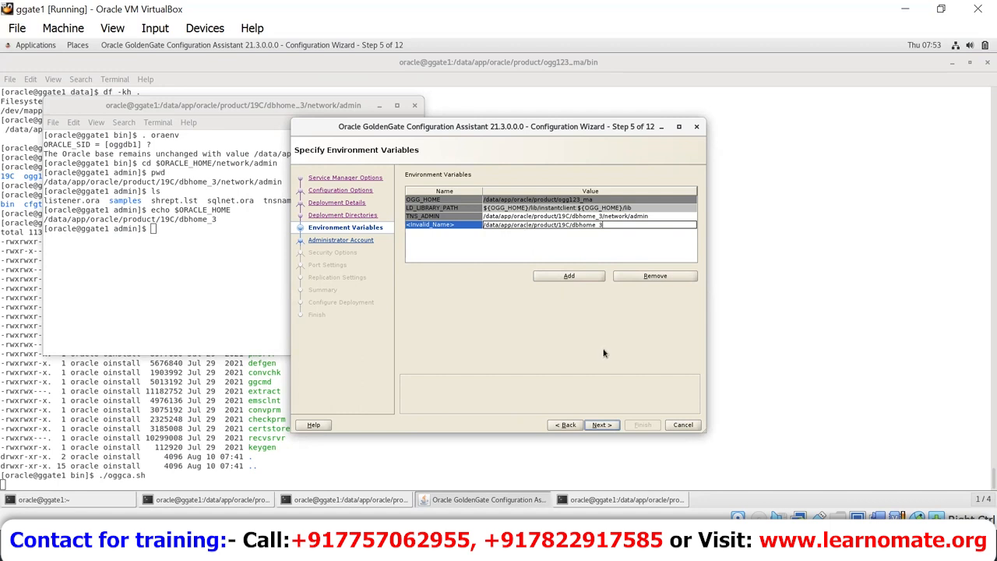
Step: Create administrator ggadmin with a confirmed password, strong password policy off, and advance to Security Options
left_click(601, 425)
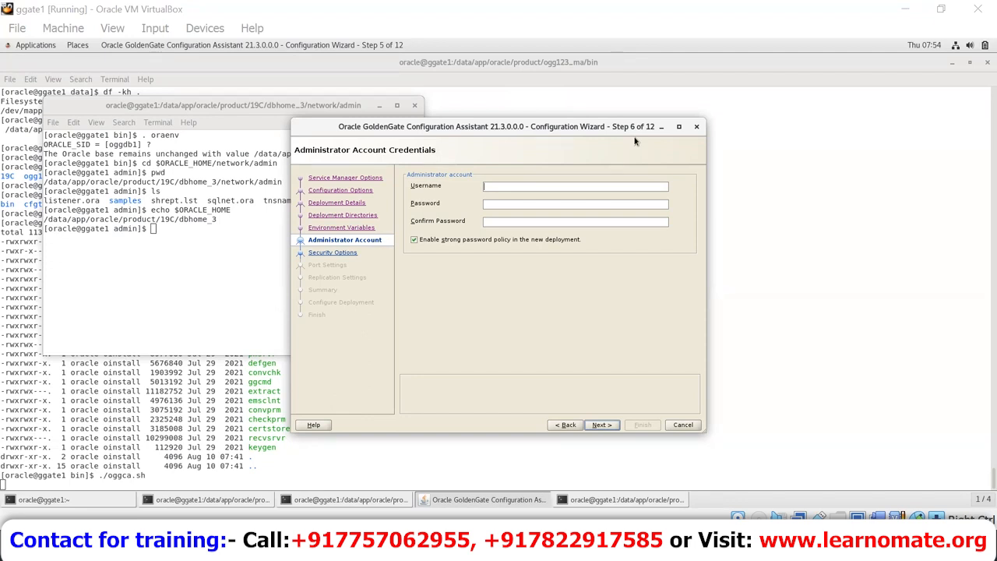
left_click(616, 197)
left_click(626, 188)
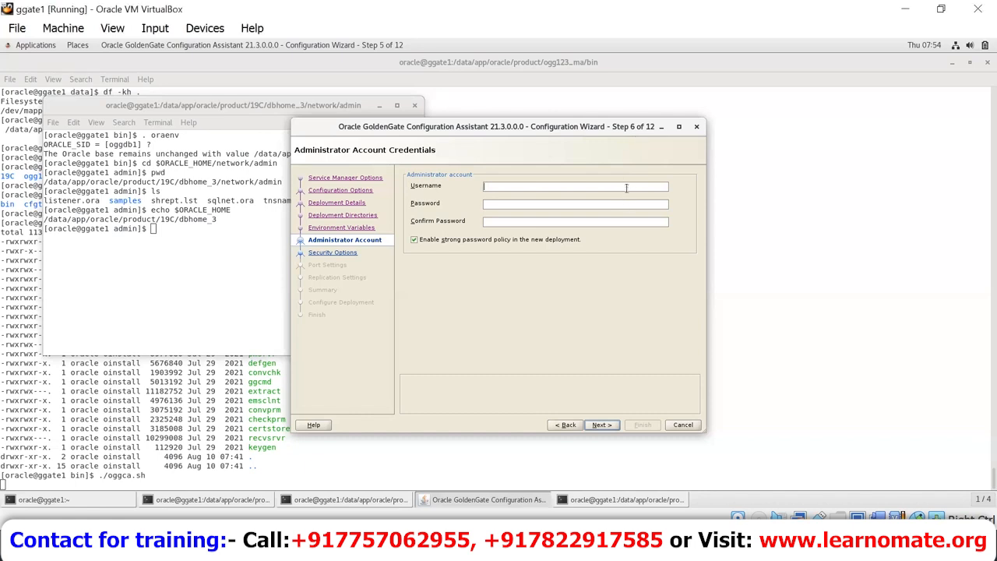
type("ggadmin")
key("Tab")
type("*******")
key("Tab")
type("*******")
left_click(414, 240)
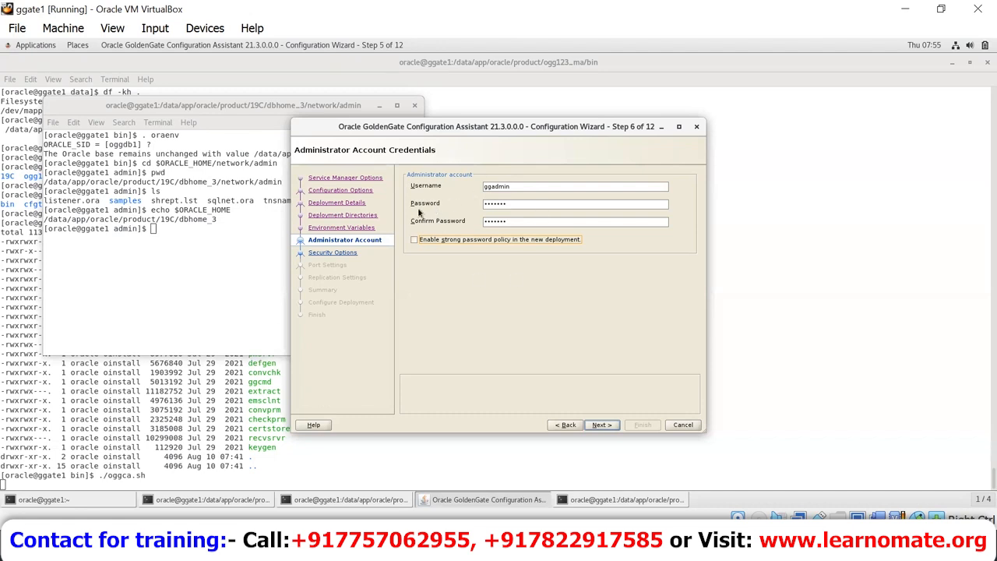
left_click(605, 425)
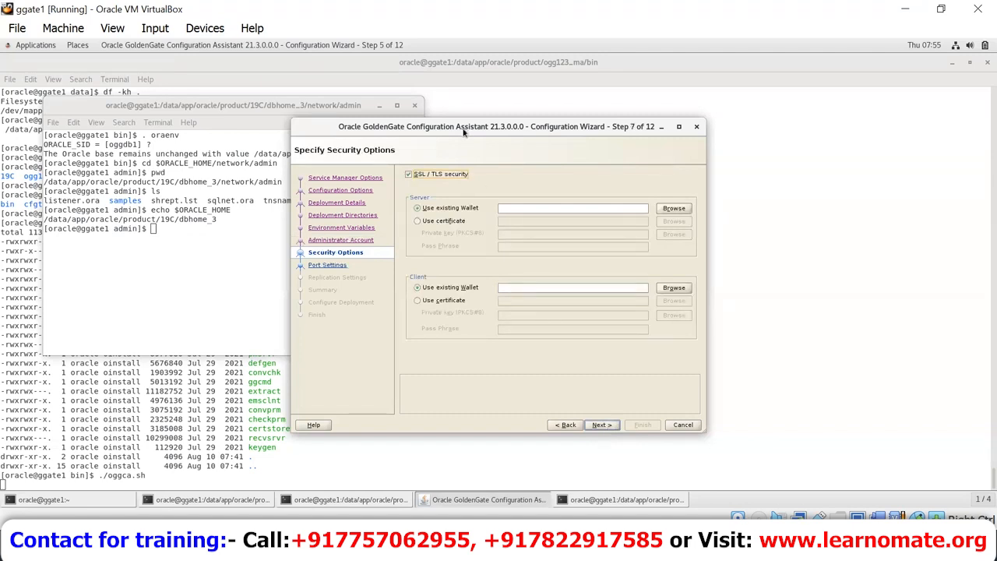
Step: Leave SSL/TLS security unchecked for the deployment and advance to Port Settings
left_click(463, 176)
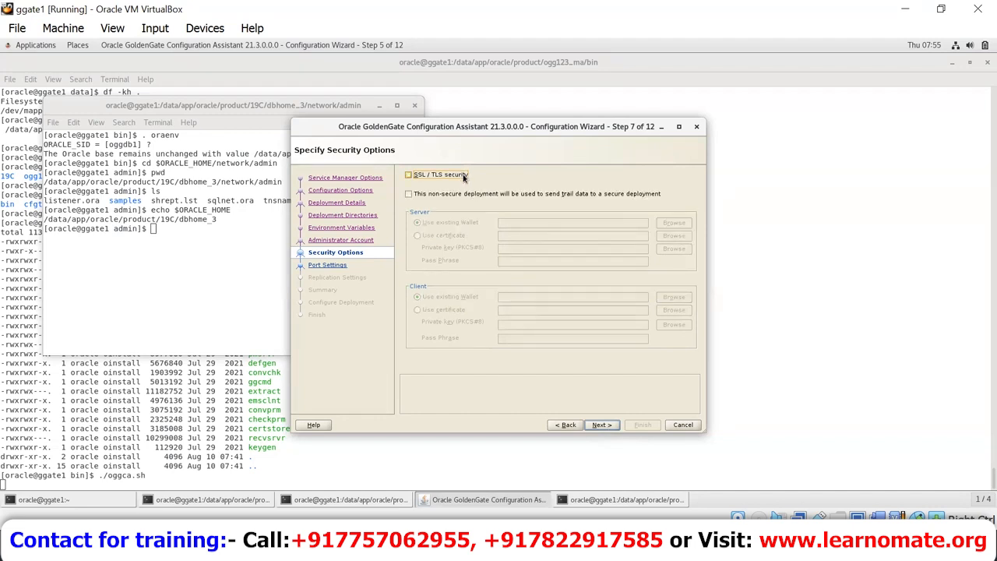
left_click(462, 176)
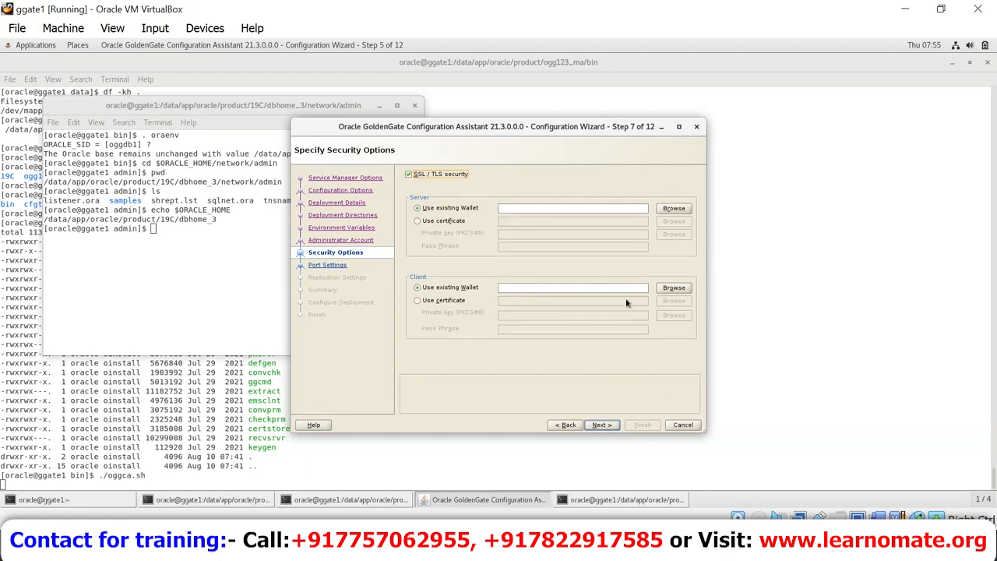
left_click(408, 176)
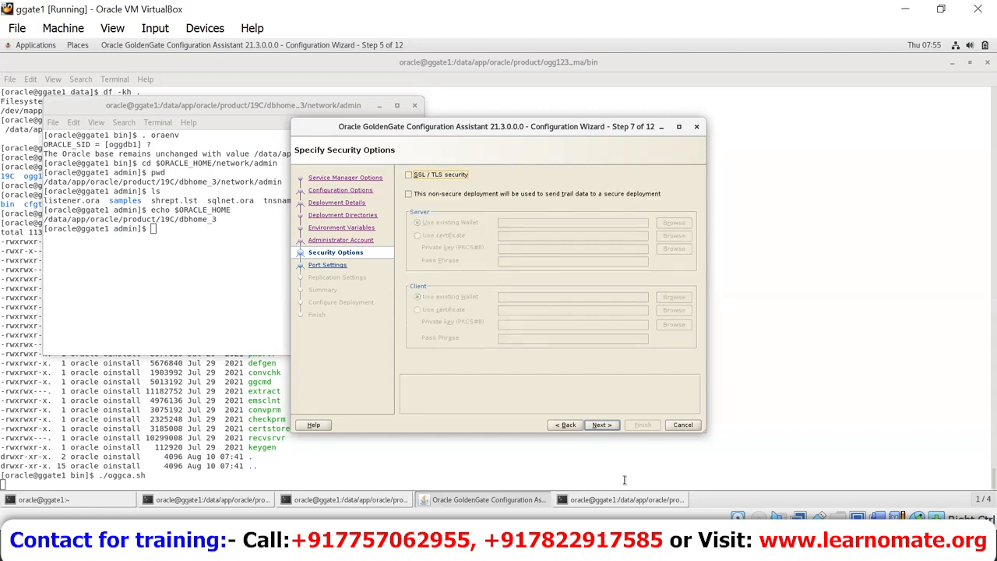
left_click(599, 424)
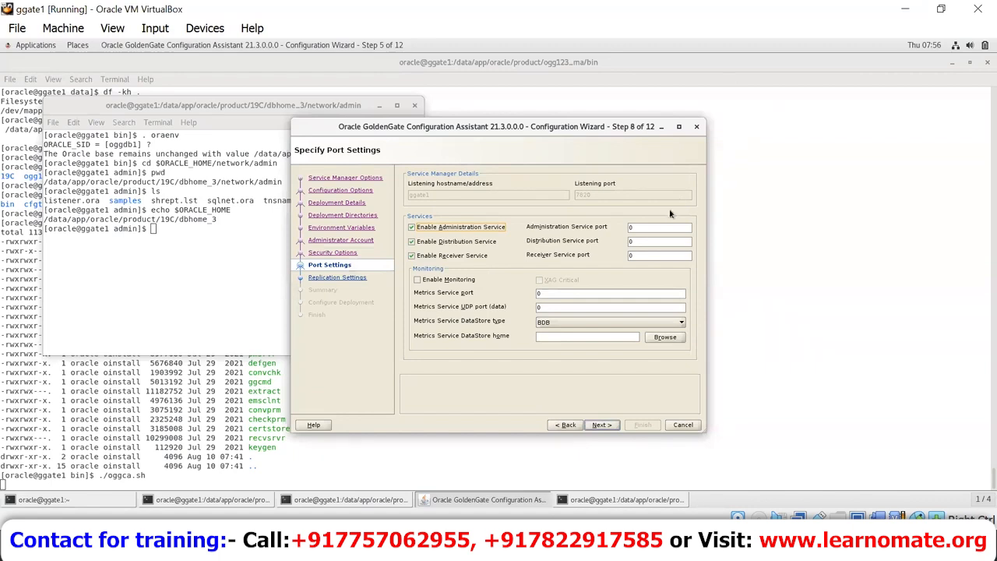
Step: Set the Administration Service port to 7821 so ports auto-fill through 7825, enable monitoring, and continue
double_click(666, 228)
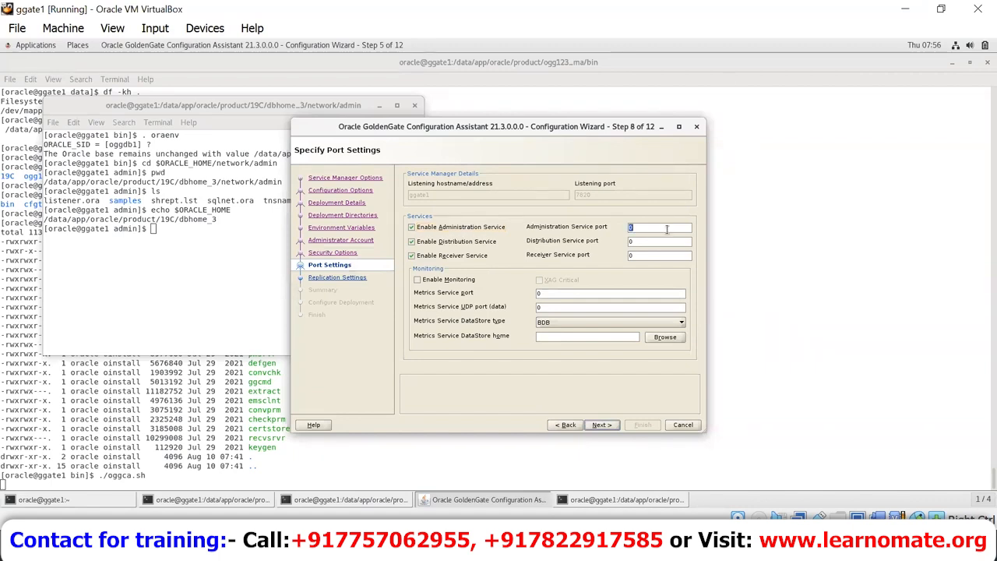
type("7821")
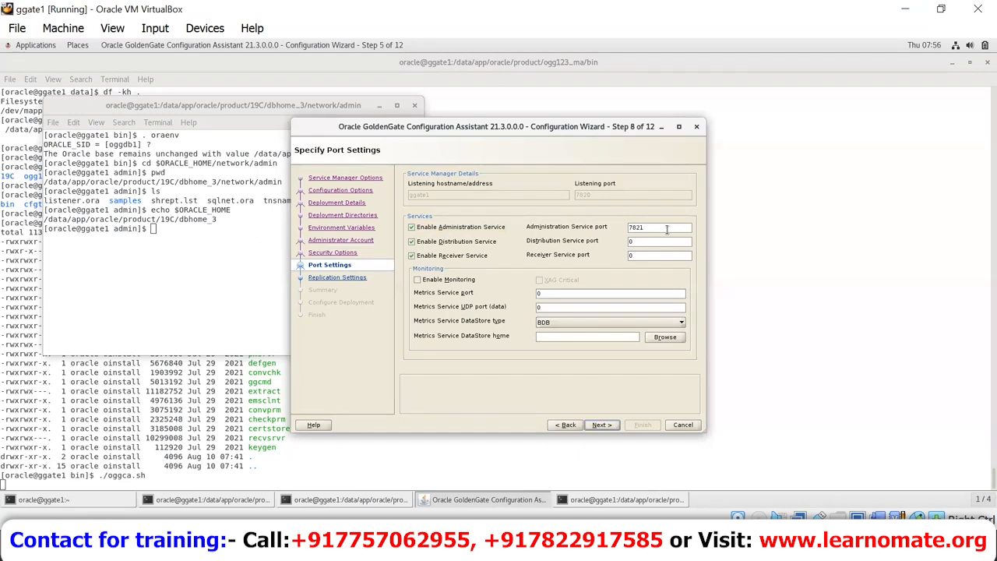
key("Tab")
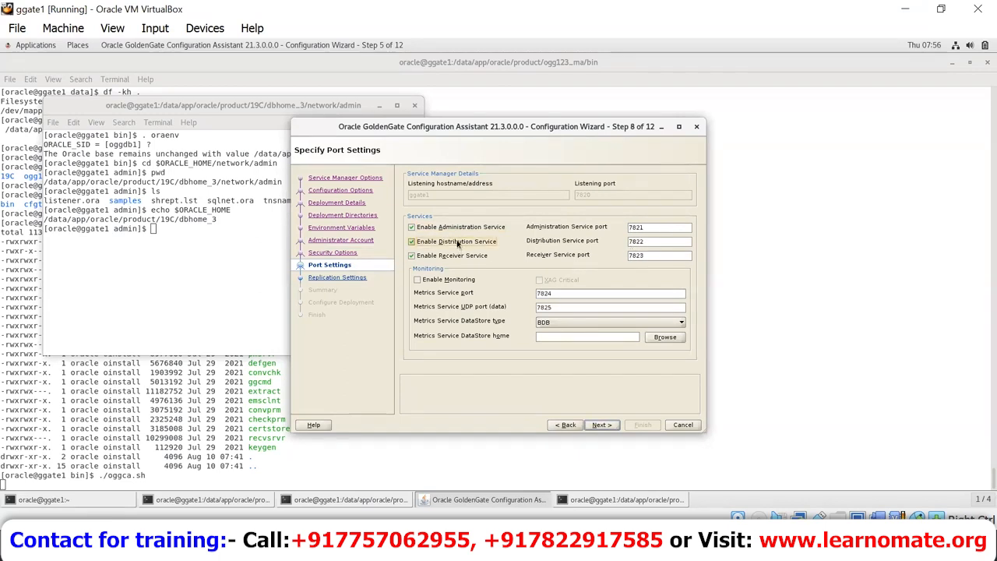
double_click(664, 241)
double_click(660, 257)
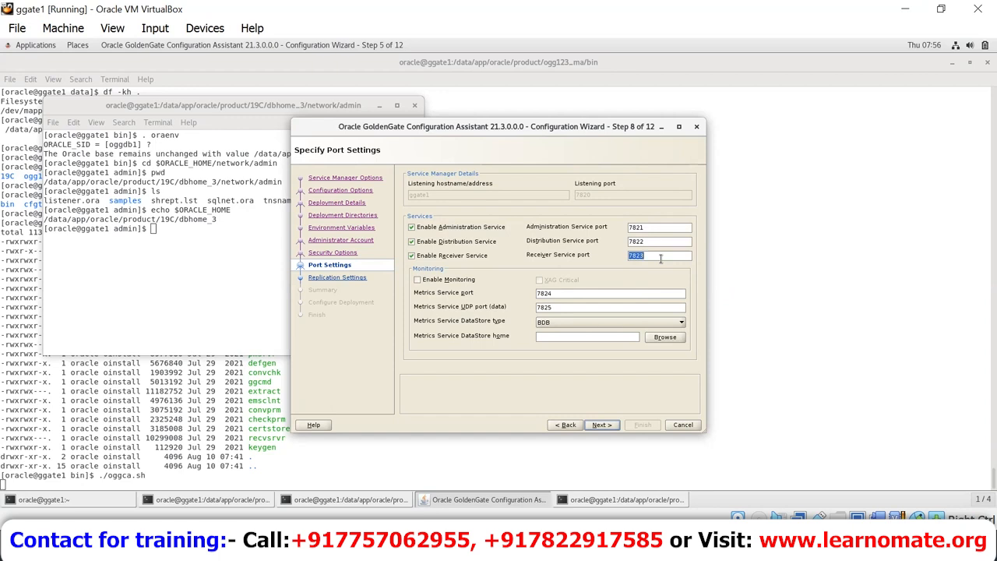
left_click(449, 281)
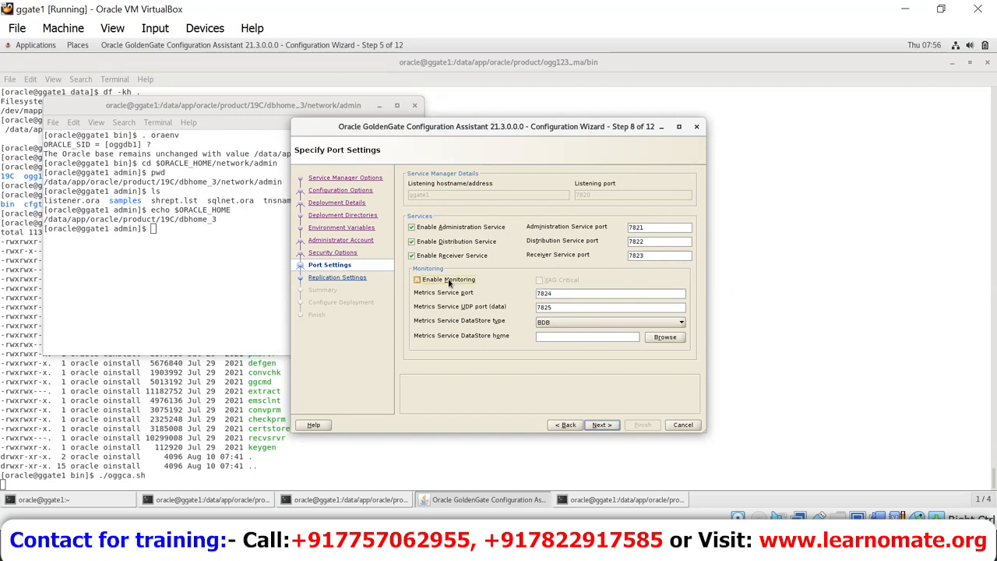
left_click(448, 281)
left_click(449, 281)
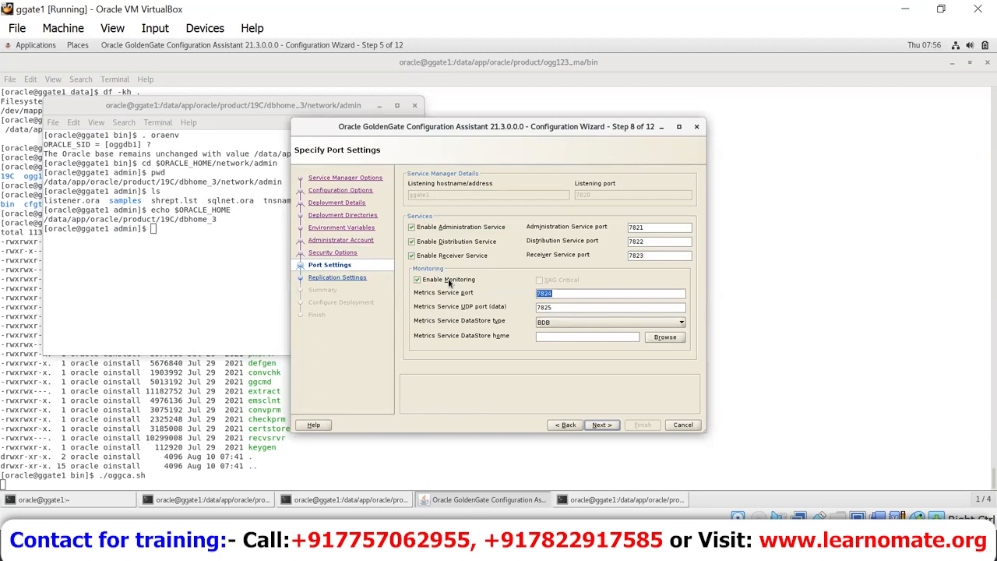
left_click(594, 424)
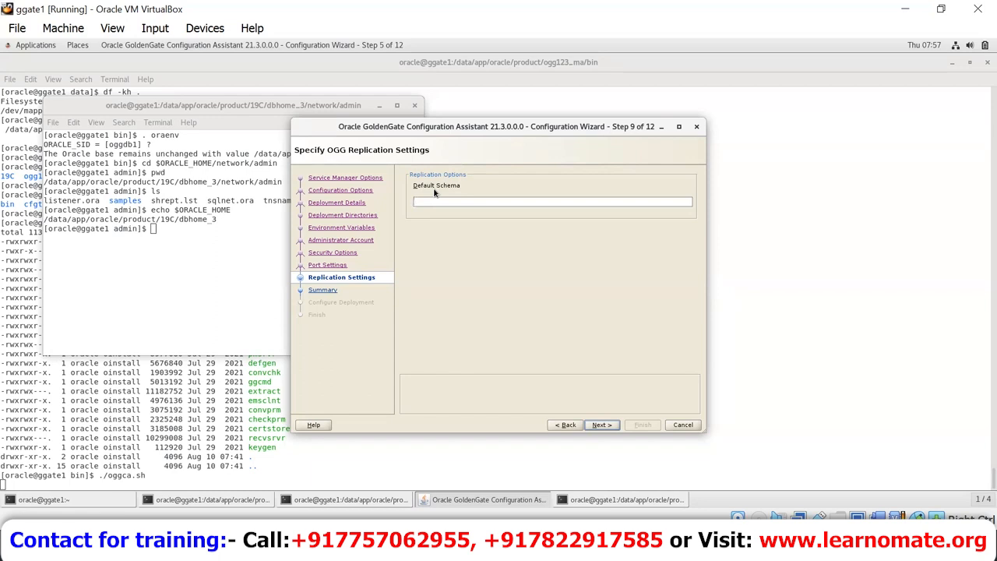
Step: Enter c##ggtraining1 in the Default Schema field of Replication Settings
left_click(471, 202)
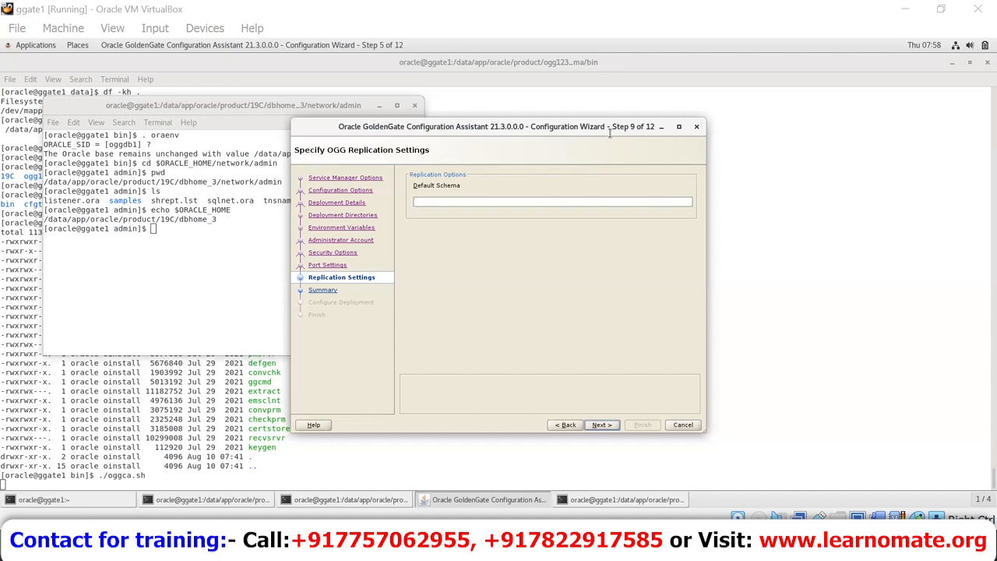
left_click(604, 203)
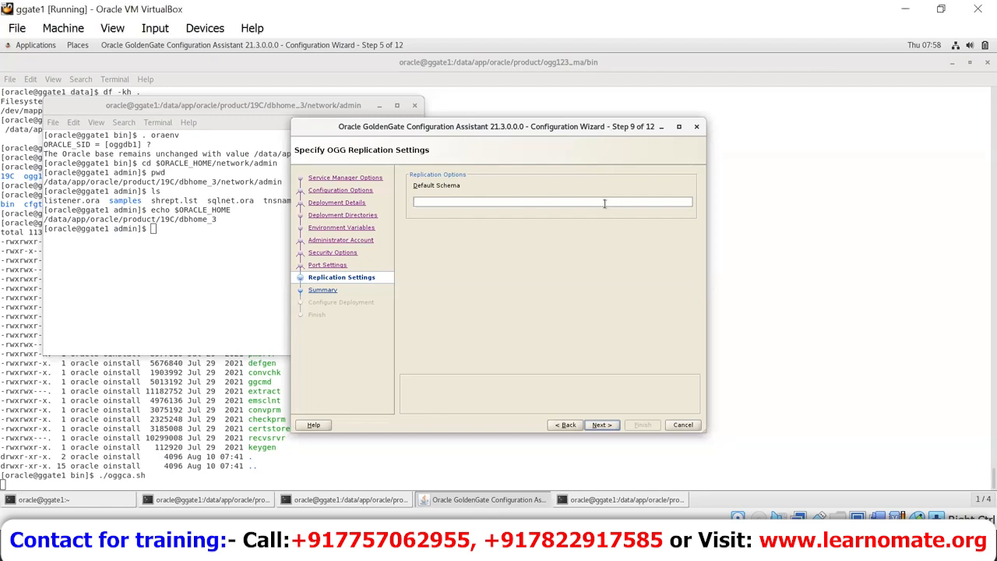
type("c##ggtraining1")
triple_click(474, 201)
Step: Return to Port Settings and keep BDB as the Metrics Service DataStore type
left_click(562, 425)
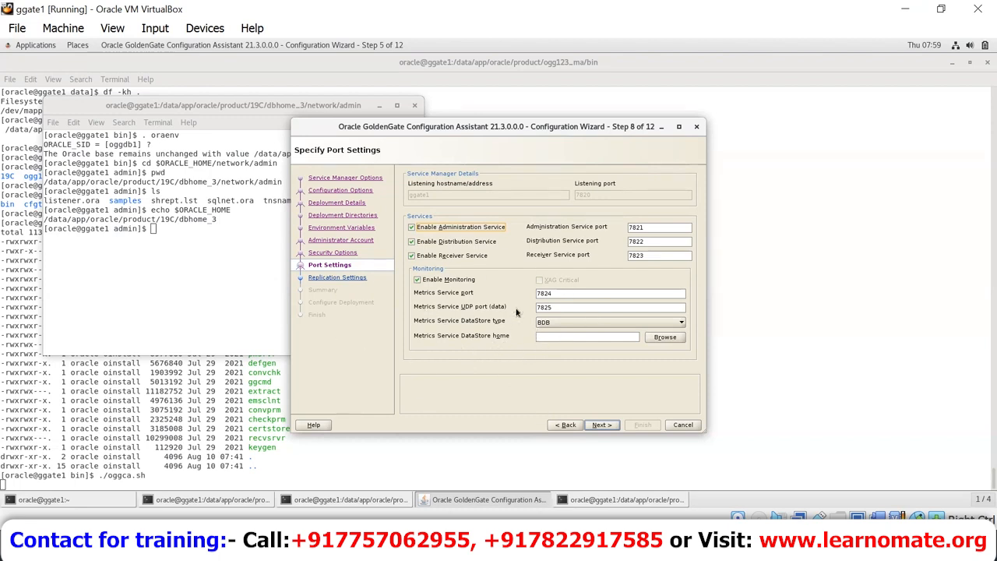
left_click(557, 322)
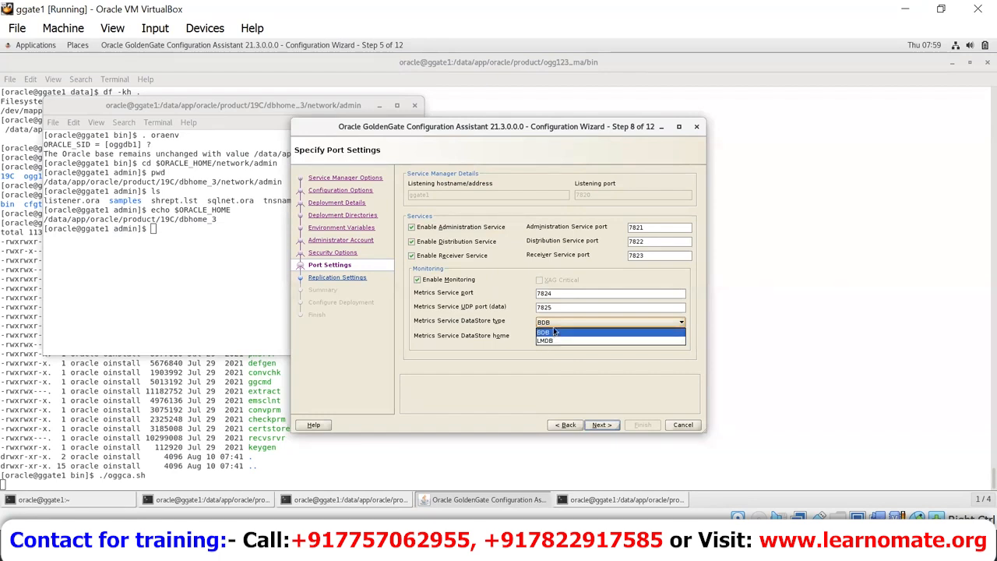
left_click(553, 332)
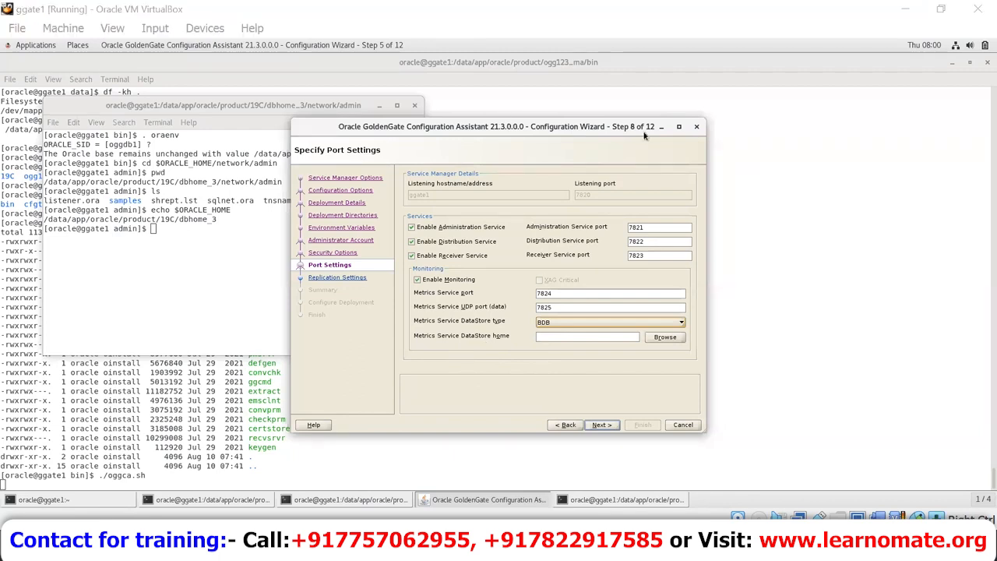
Step: Advance past Replication Settings, review the Summary, and launch Configure Deployment
left_click(603, 425)
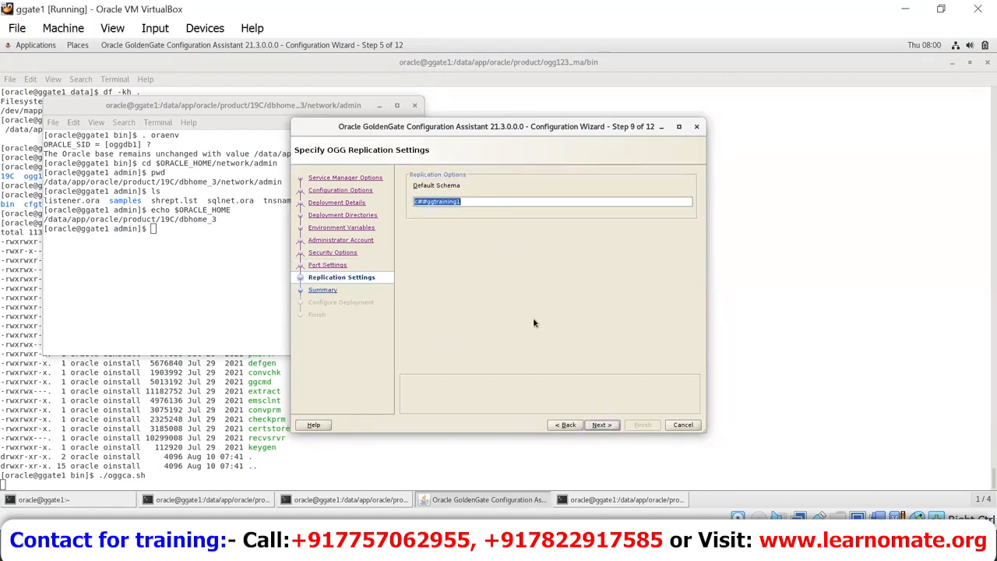
left_click(604, 424)
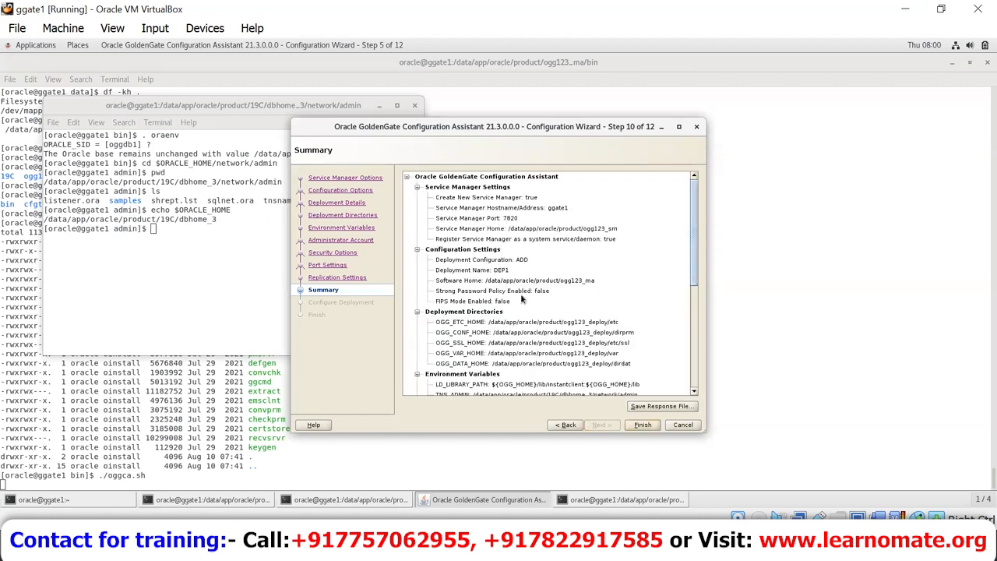
left_click(691, 373)
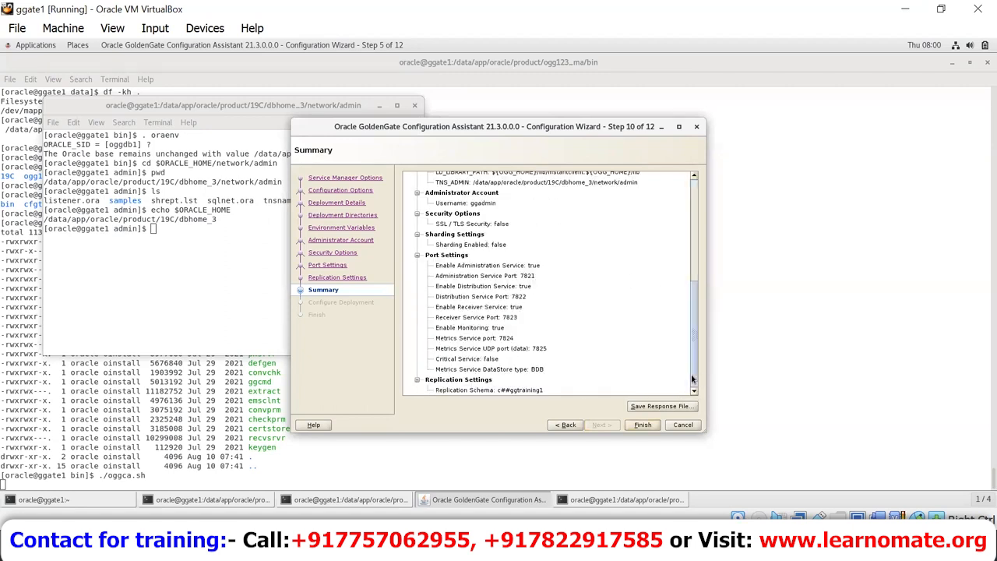
left_click(643, 424)
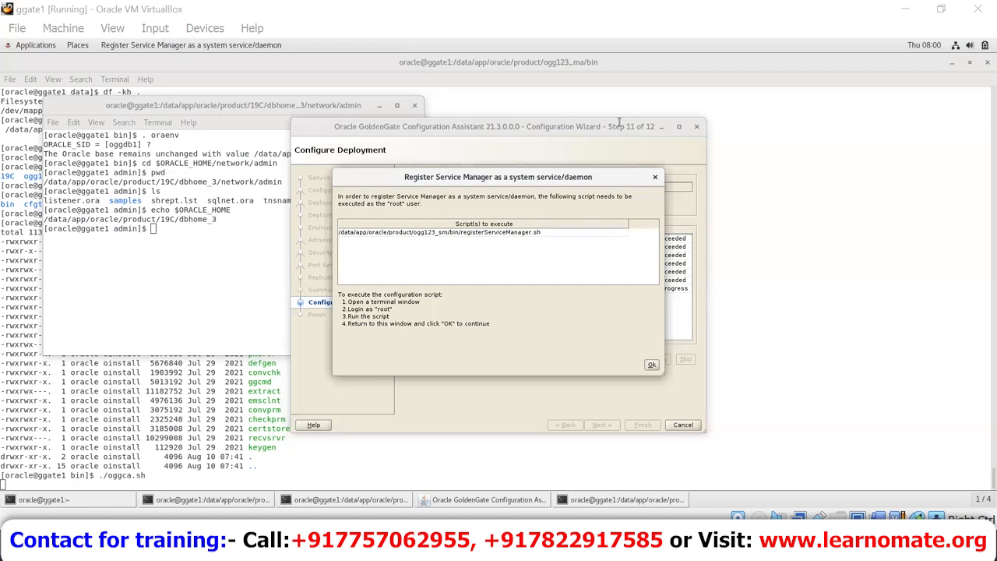
Step: Select the full registerServiceManager.sh path in the Register Service Manager dialog to copy it
triple_click(457, 232)
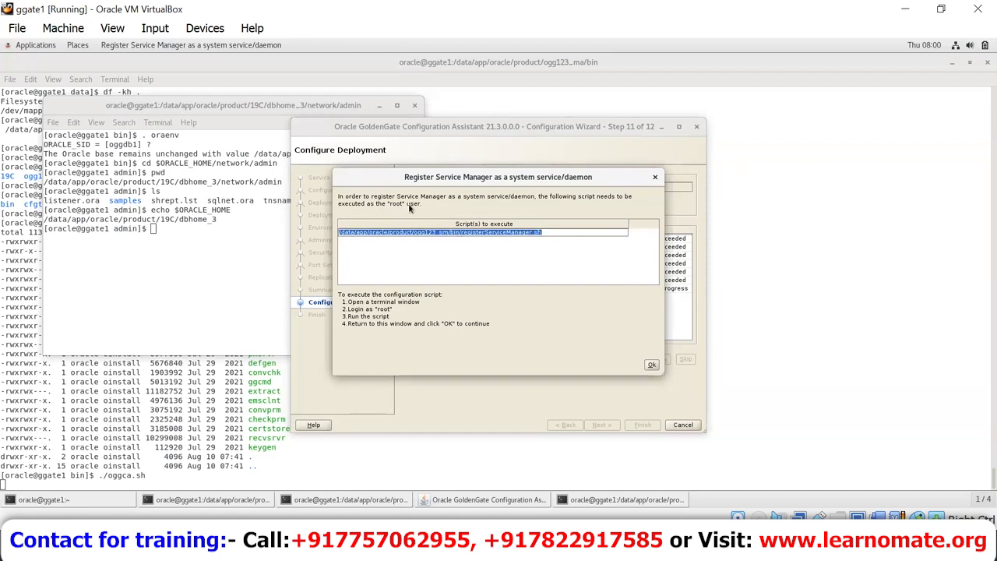
double_click(543, 233)
triple_click(546, 236)
key("ctrl+c")
left_click(751, 261)
Step: Open a new terminal window and switch to root with su -
right_click(751, 262)
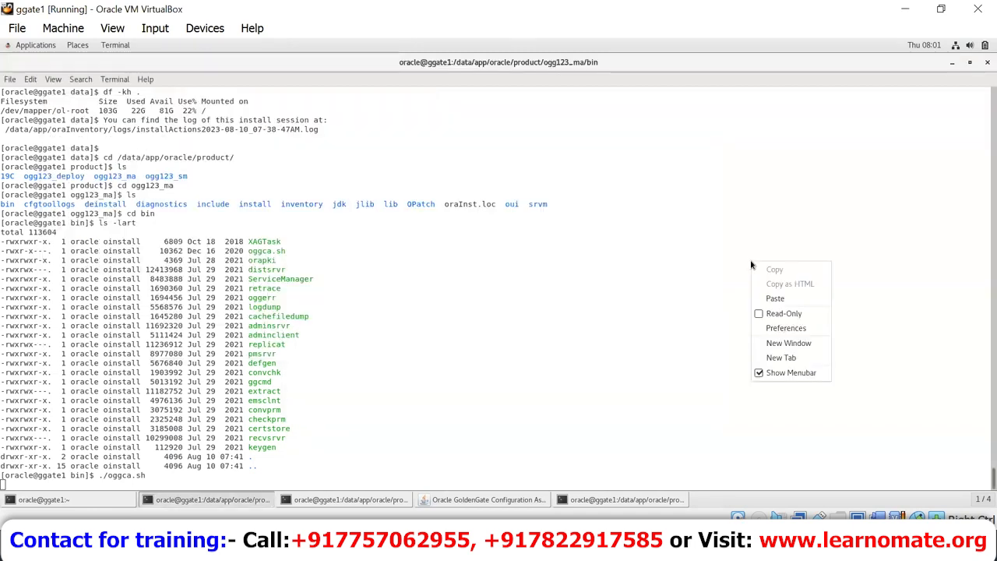
left_click(799, 343)
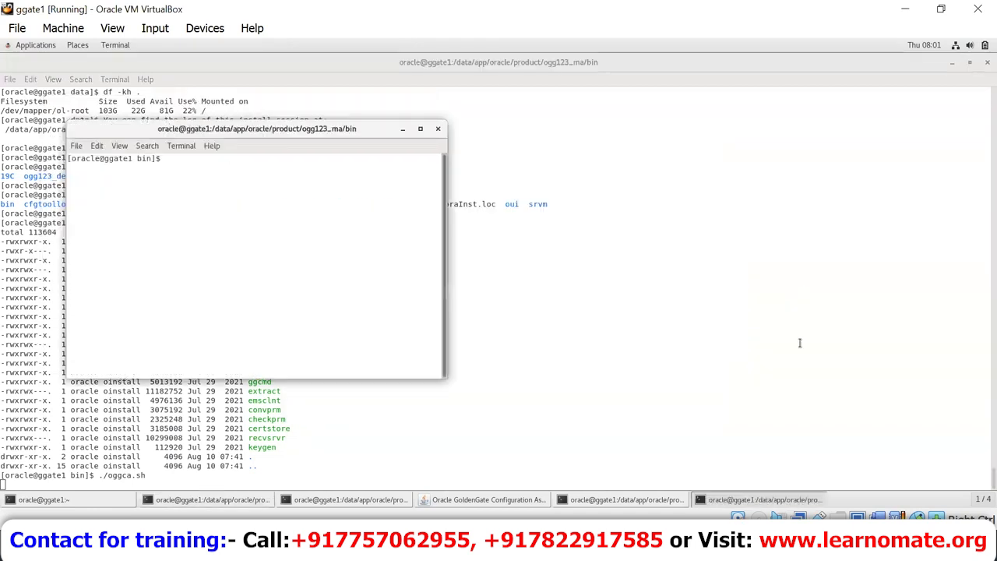
type("sud -")
key("Return")
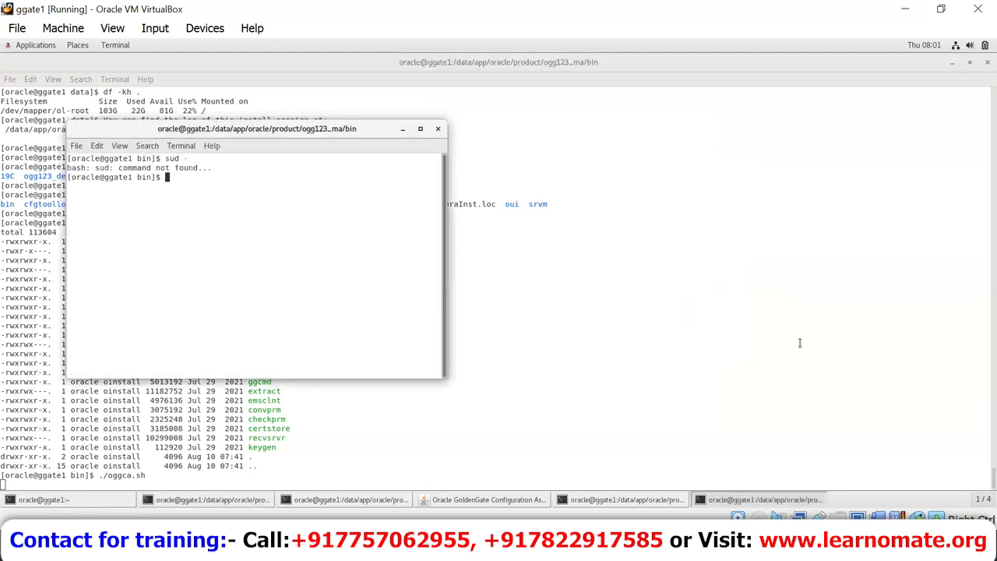
type("su -")
key("Return")
Step: Change into ogg123_sm/bin and run ./registerServiceManager.sh as root
key("Return")
type("cd")
key("ctrl+shift+v")
key("BackSpace")
key("BackSpace")
key("BackSpace")
key("BackSpace")
key("BackSpace")
key("BackSpace")
key("BackSpace")
key("BackSpace")
key("BackSpace")
key("BackSpace")
key("BackSpace")
key("BackSpace")
key("BackSpace")
key("BackSpace")
key("BackSpace")
key("BackSpace")
key("BackSpace")
key("BackSpace")
key("BackSpace")
key("BackSpace")
key("Return")
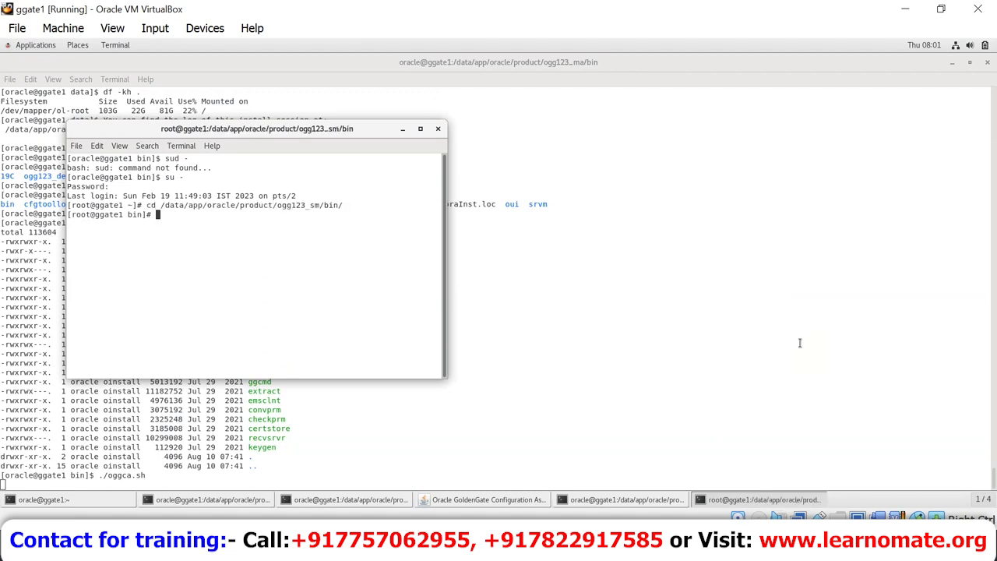
type("ls")
key("Return")
type("./re")
key("Tab")
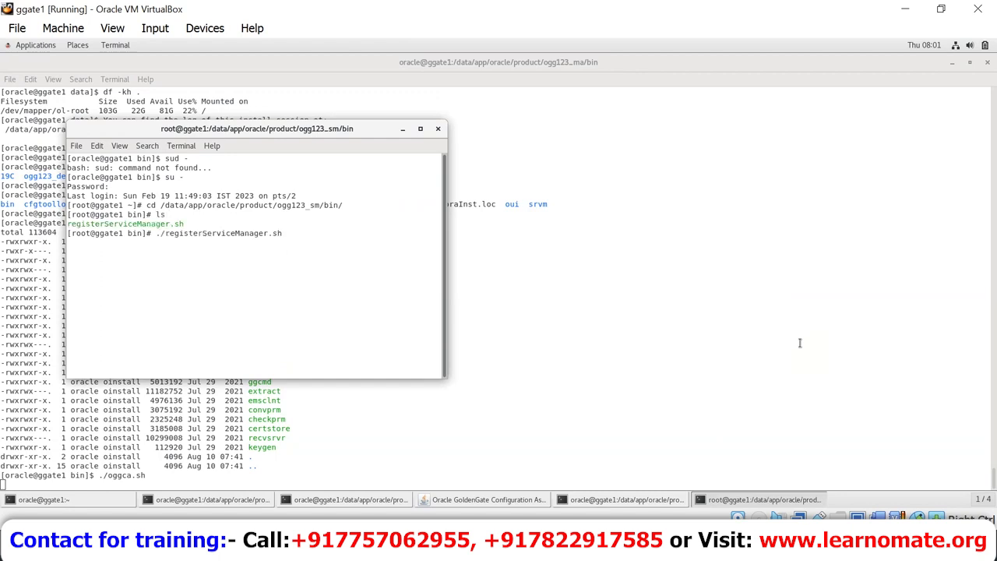
key("Return")
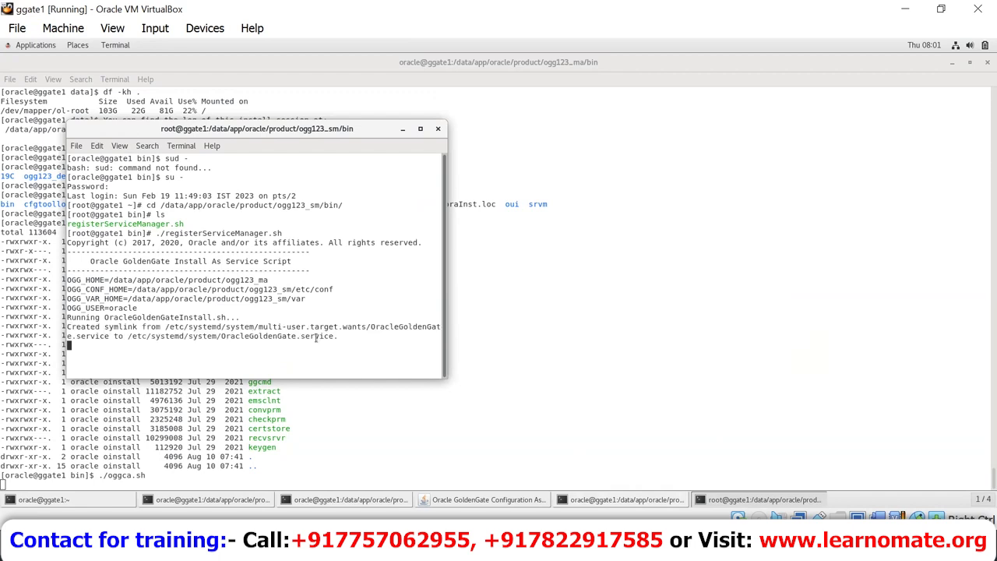
Step: Maximize the root terminal and review the registration output and script path
left_click_drag(354, 345, 23, 217)
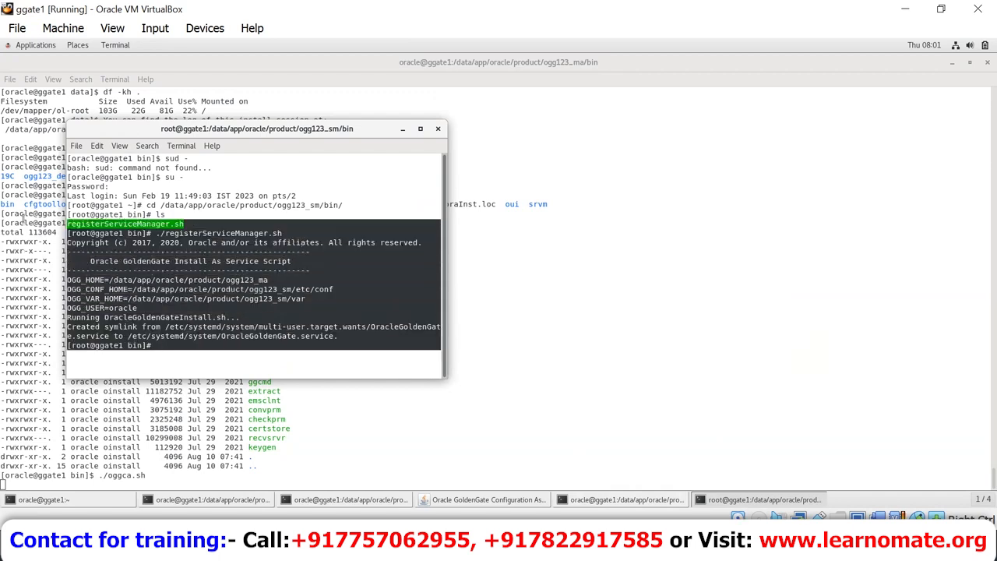
left_click(310, 215)
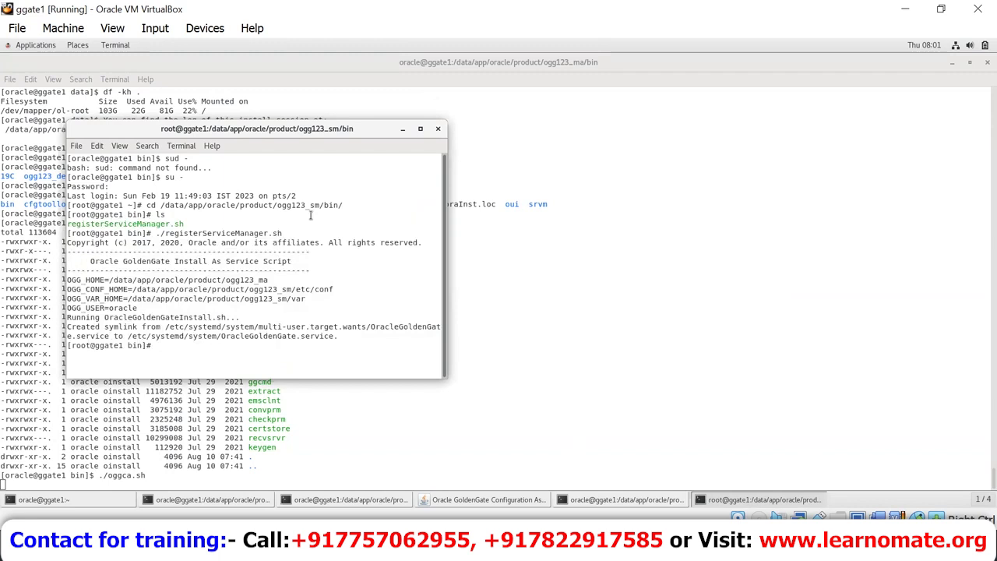
left_click(420, 129)
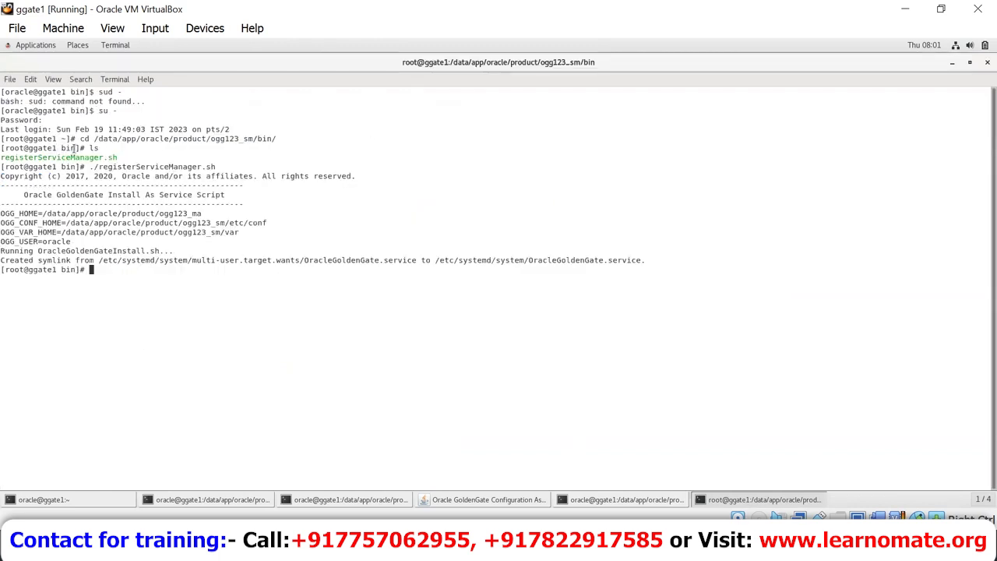
left_click_drag(95, 138, 272, 139)
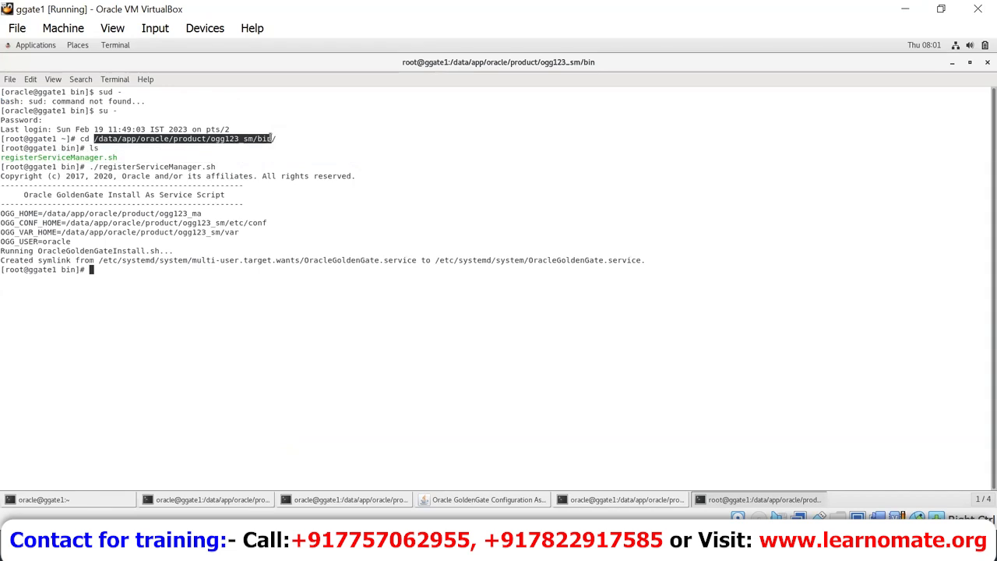
double_click(36, 158)
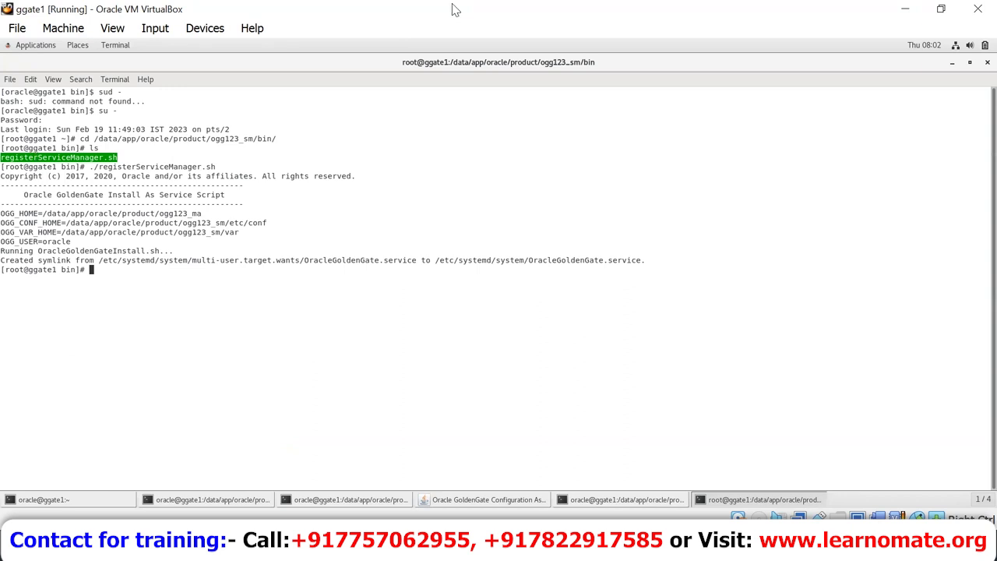
triple_click(59, 160)
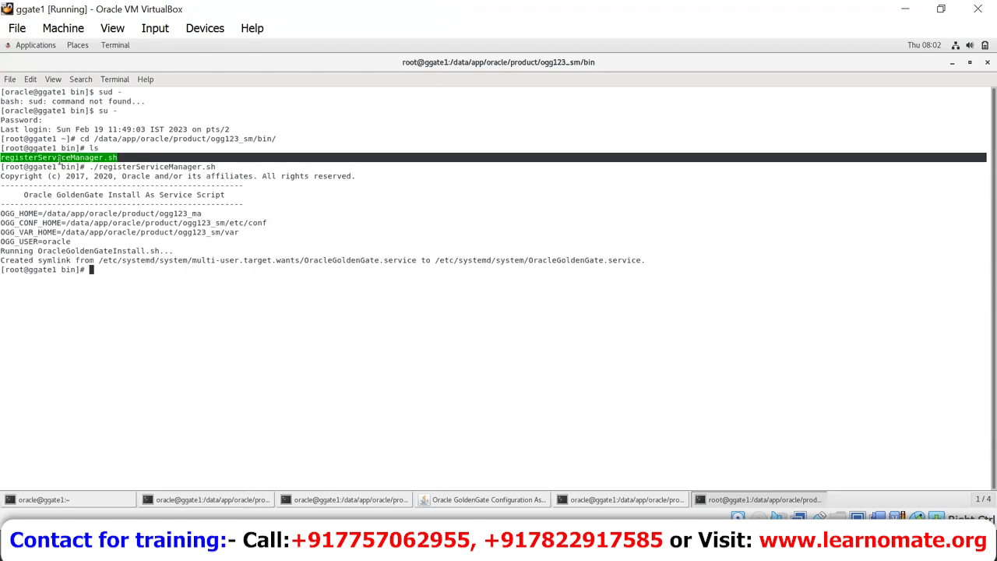
left_click(60, 161)
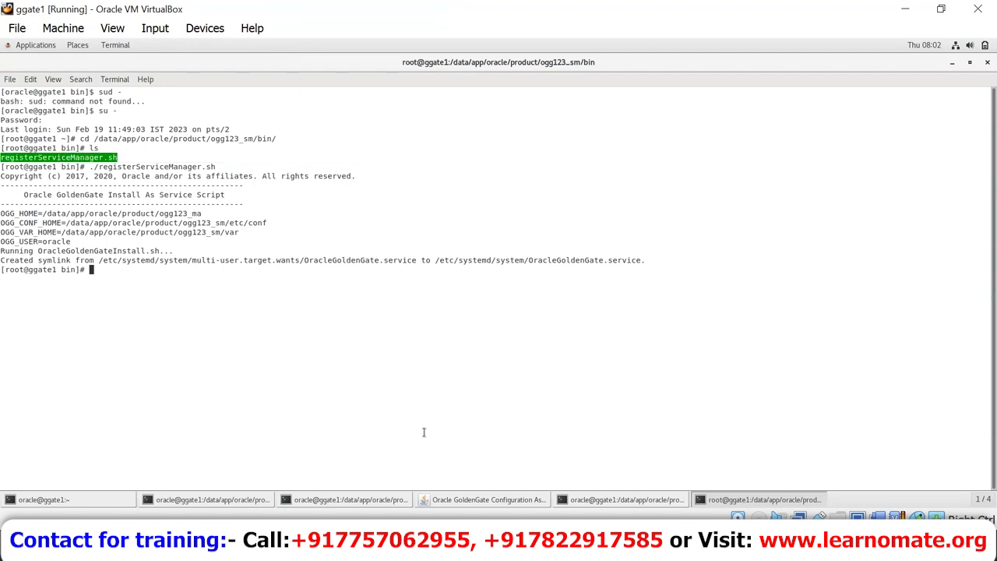
Step: Confirm the root script ran and close the Configuration Assistant after the successful deployment
left_click(487, 500)
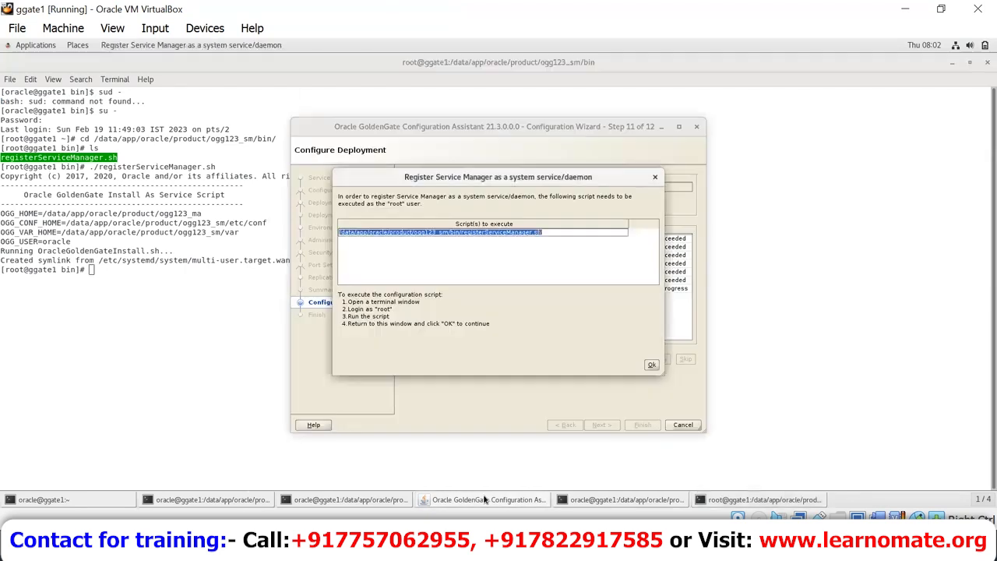
left_click(652, 366)
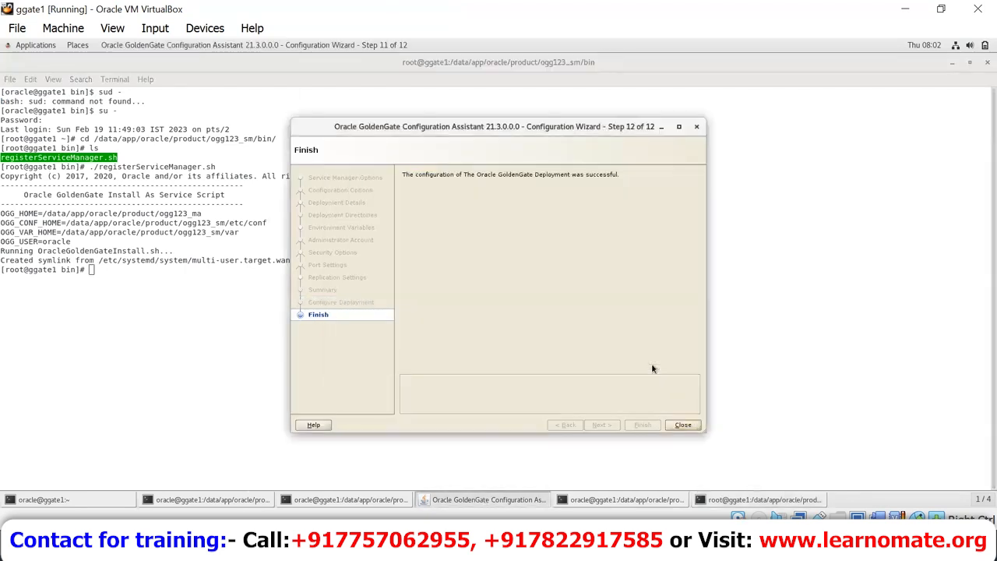
left_click(684, 426)
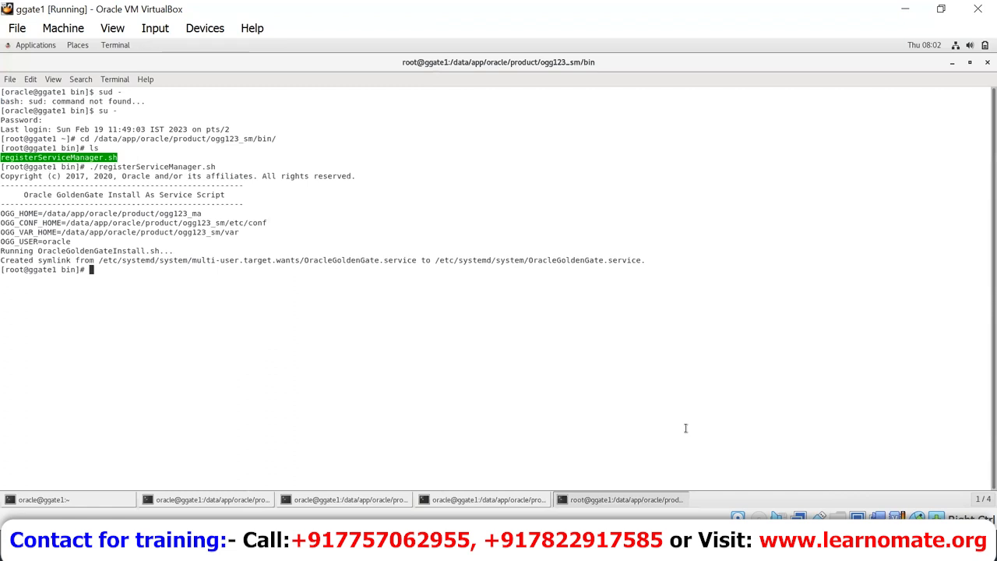
Step: List the running ServiceManager processes with ps -ef|grep Service
type("ps -ef|grep Service")
key("Return")
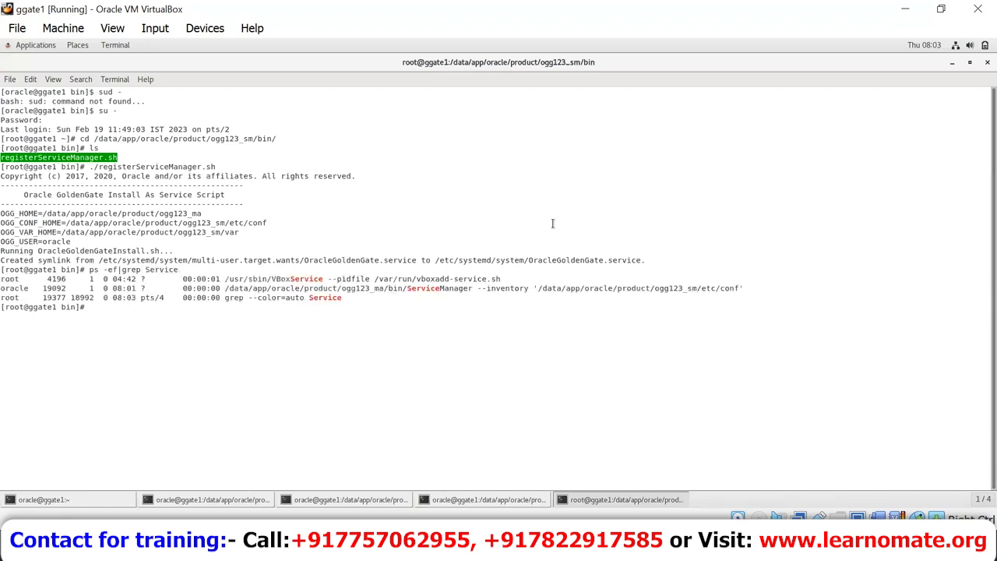
double_click(503, 288)
triple_click(502, 288)
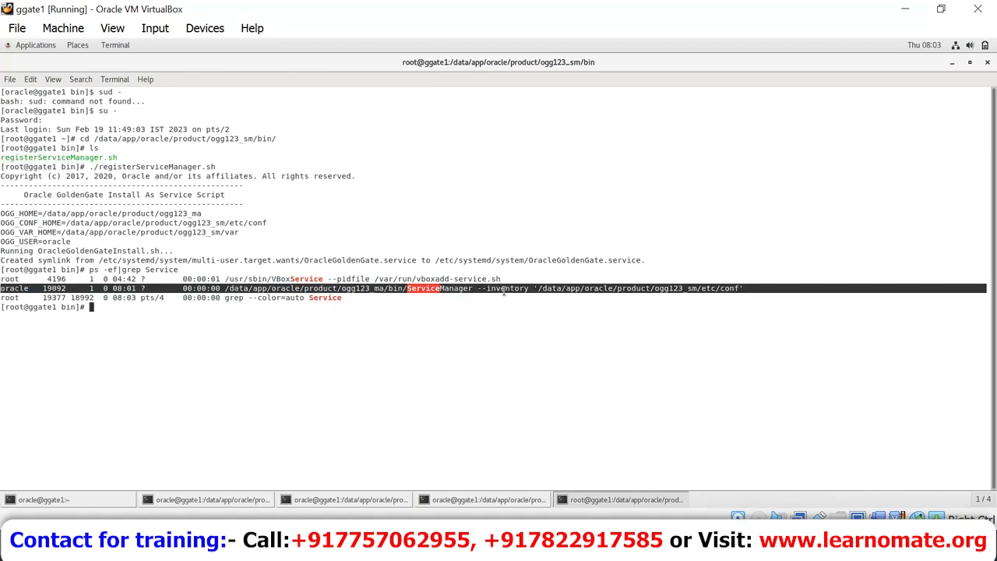
left_click(468, 549)
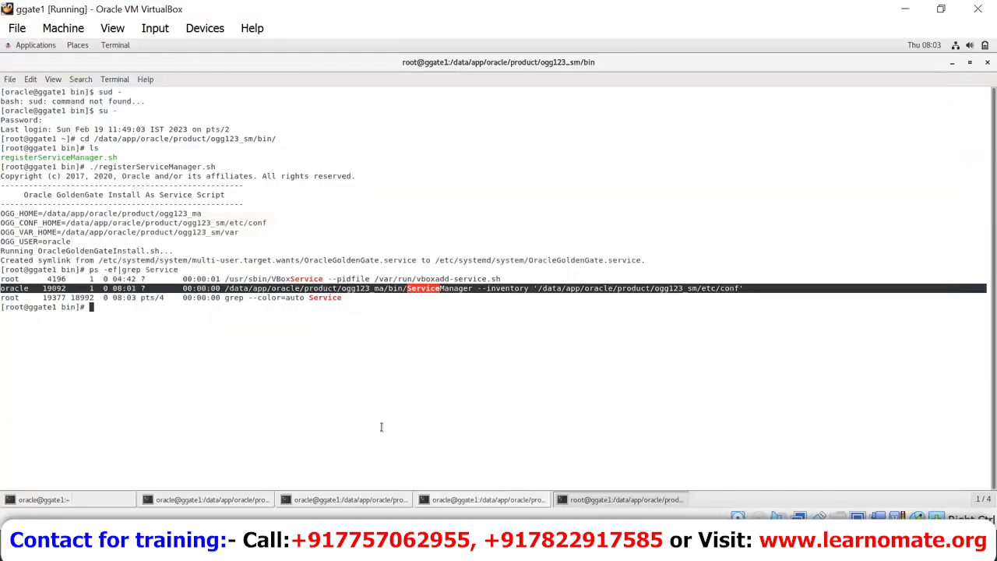
left_click(381, 427)
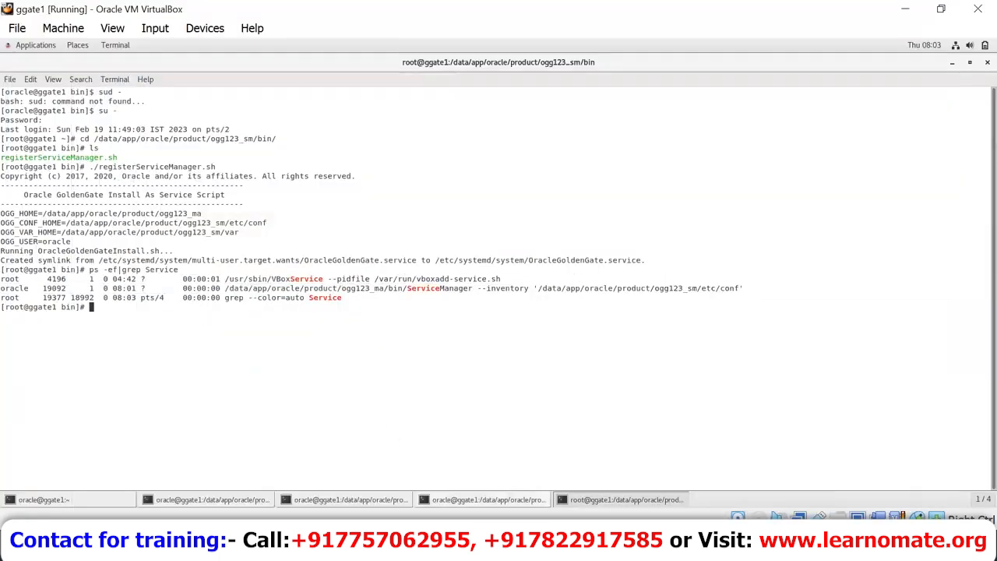
left_click(507, 547)
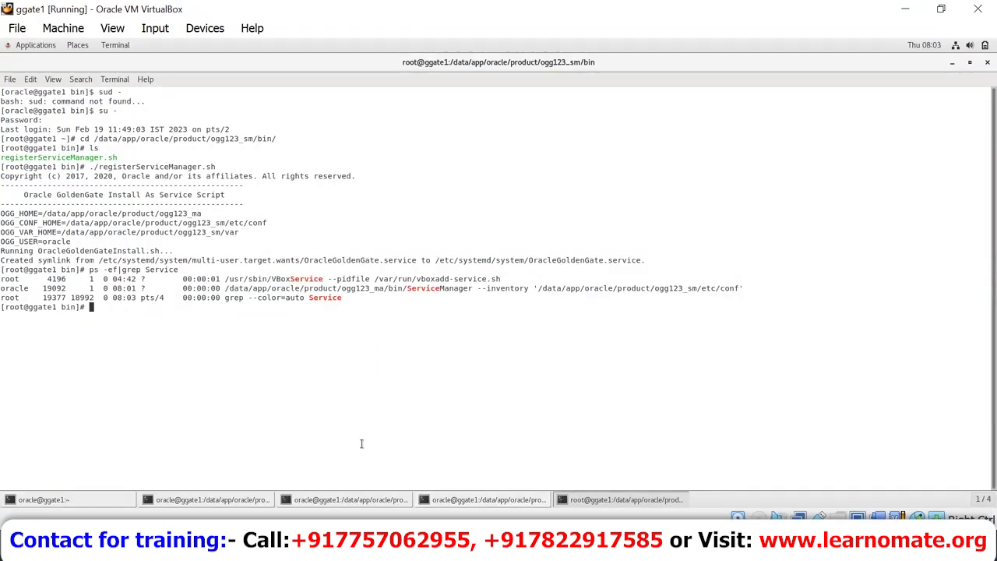
Step: Run ifconfig and copy the VM's IP address 192.168.56.50
type("ifconfig")
key("Return")
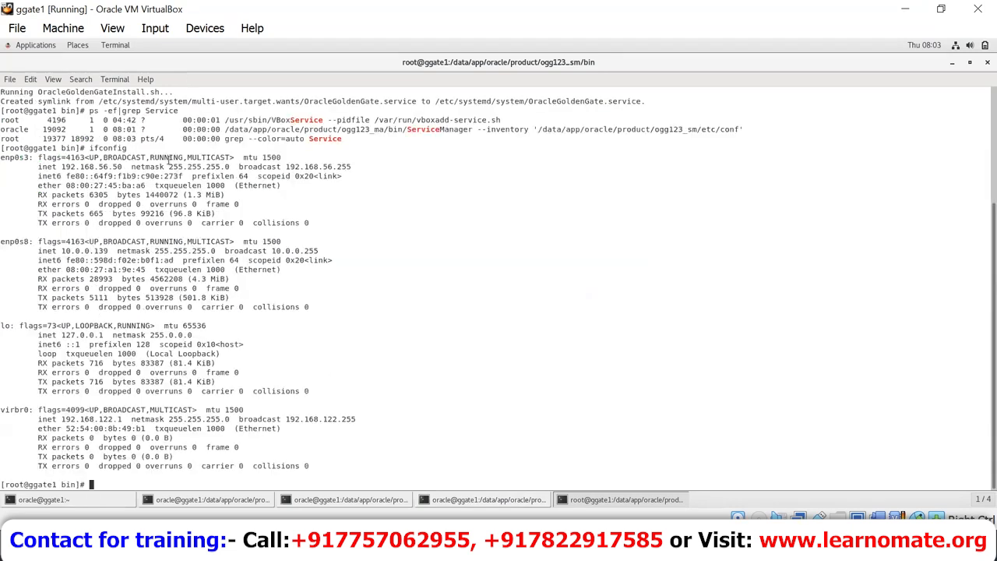
double_click(105, 166)
right_click(109, 167)
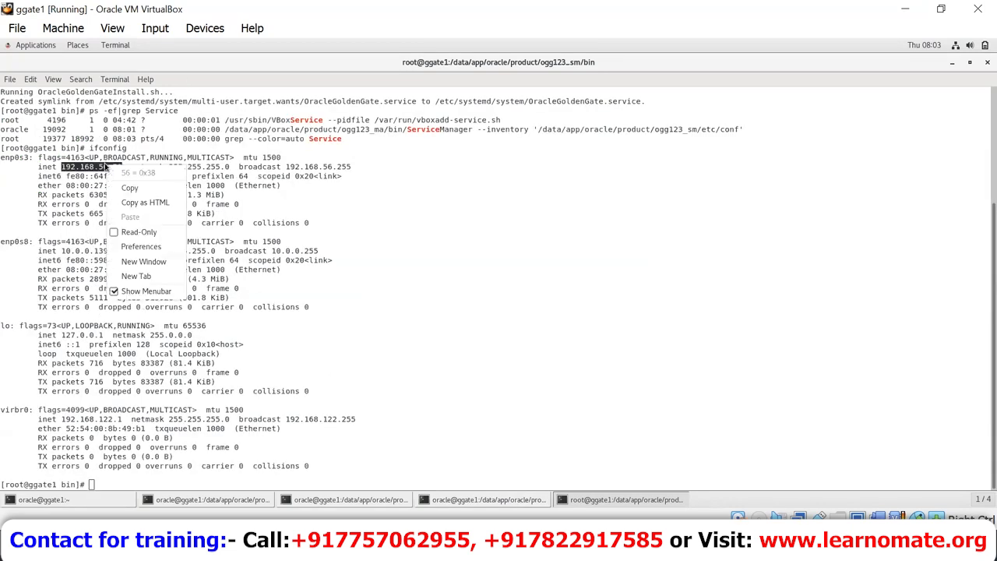
left_click(124, 187)
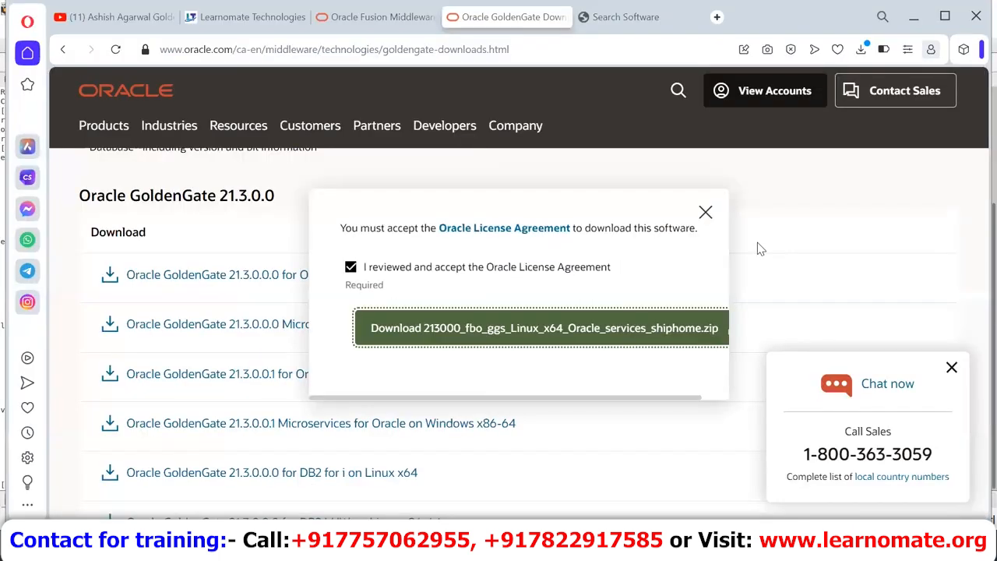
Step: Load 192.168.56.50:7820 in the Search Software tab, leaving the current page
key("ctrl+Tab")
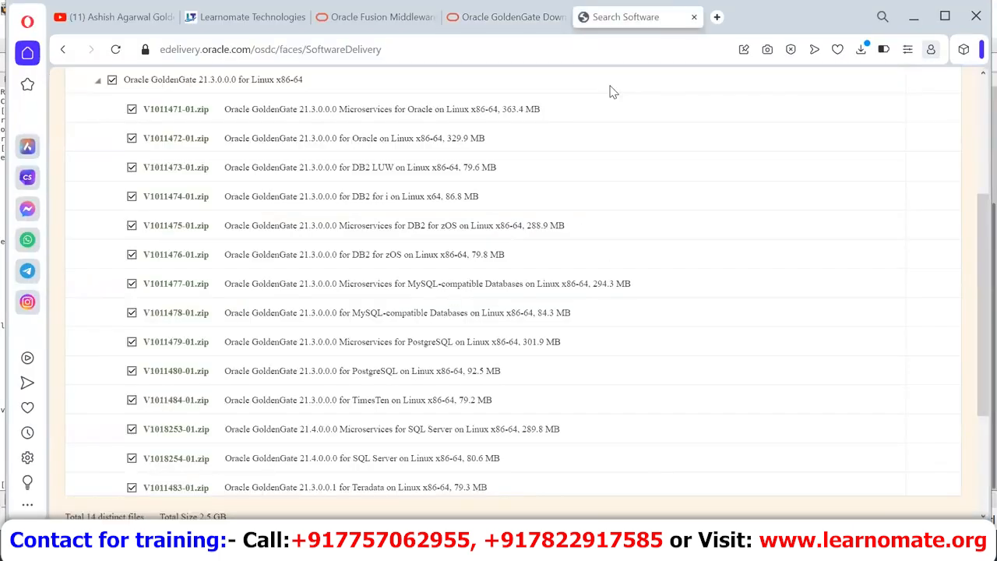
key("ctrl+l")
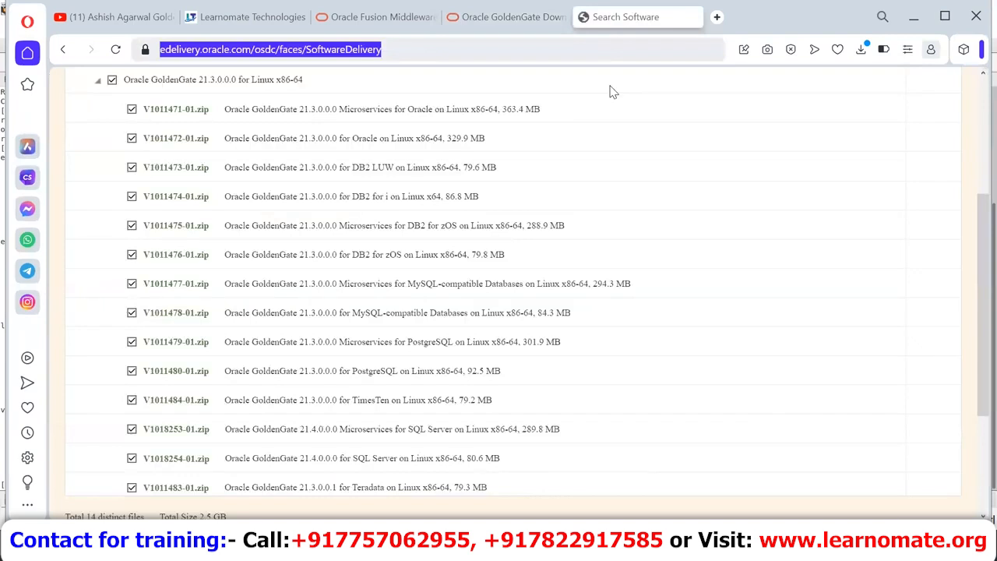
type("192.168.56.50:")
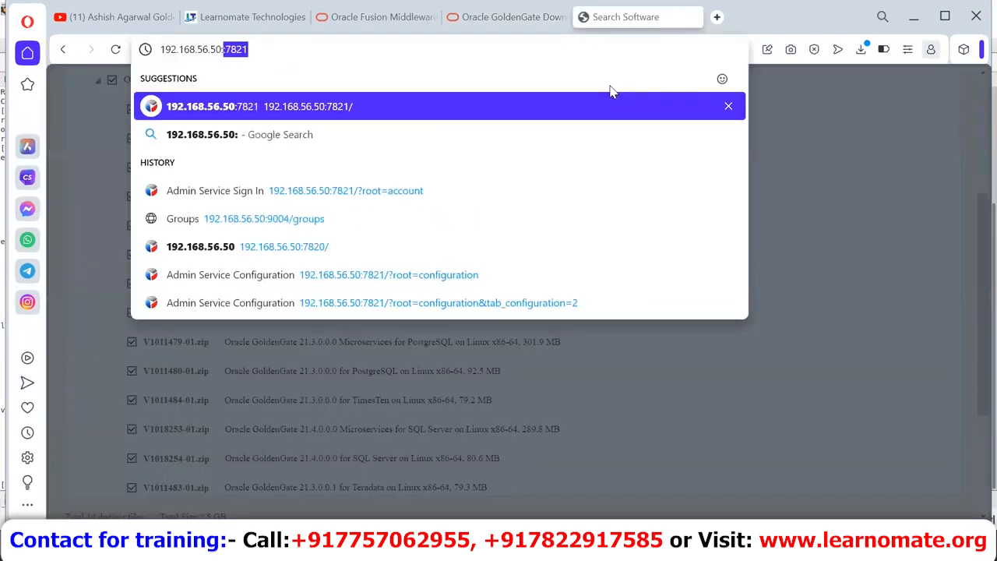
type("7820")
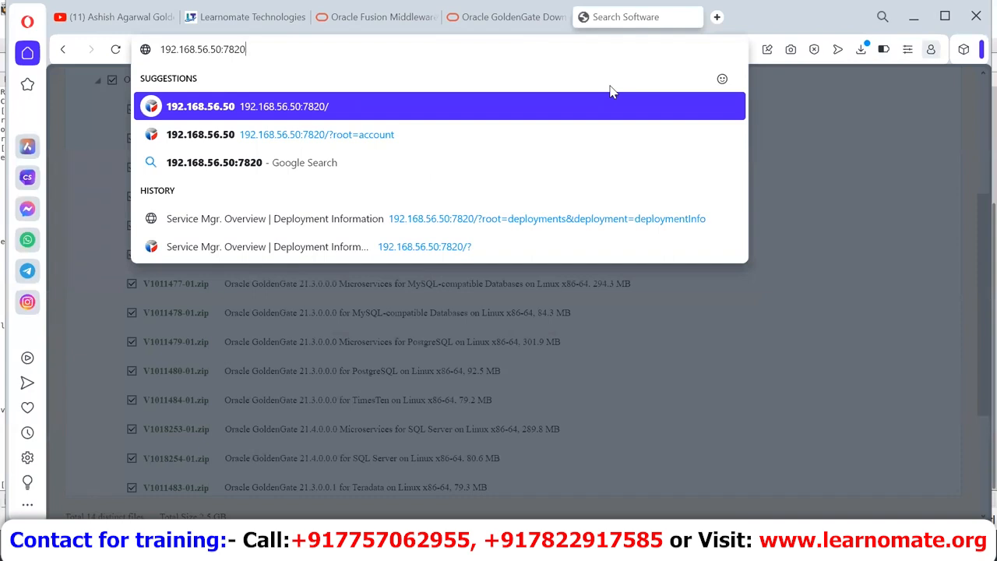
key("Return")
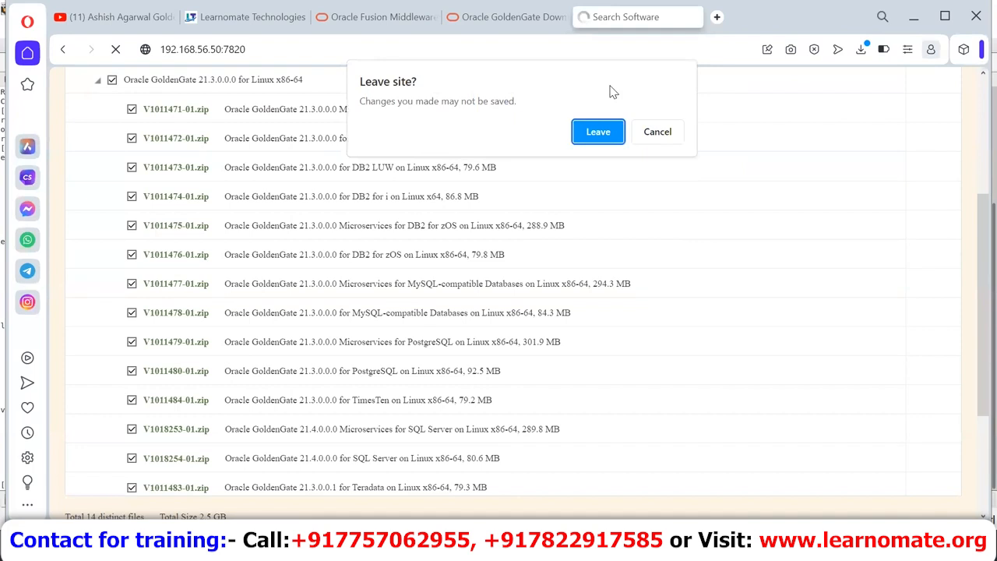
left_click(596, 137)
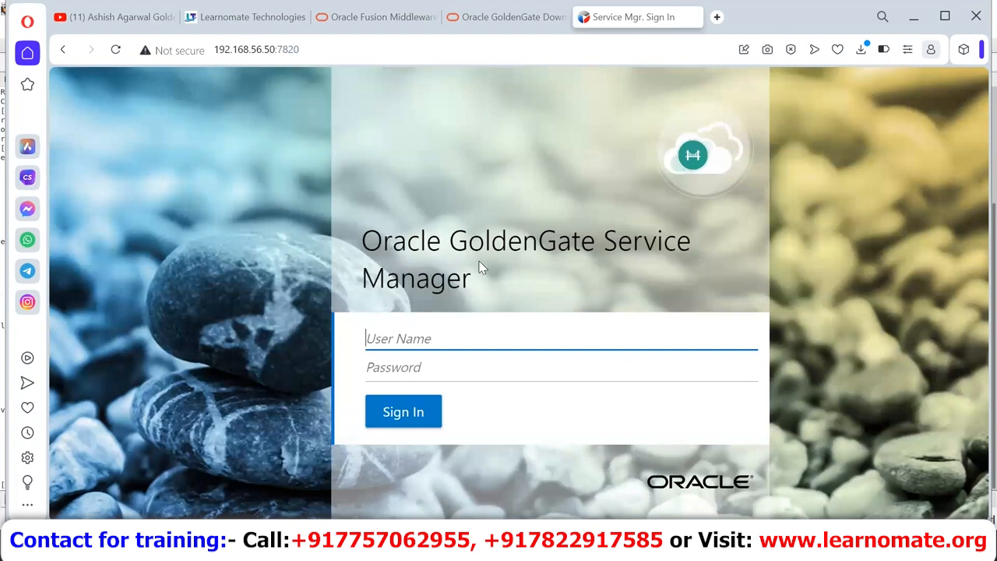
Step: Sign in as ggadmin with the account password and select deployment DEP1 in Services
type("ggadmin")
key("Tab")
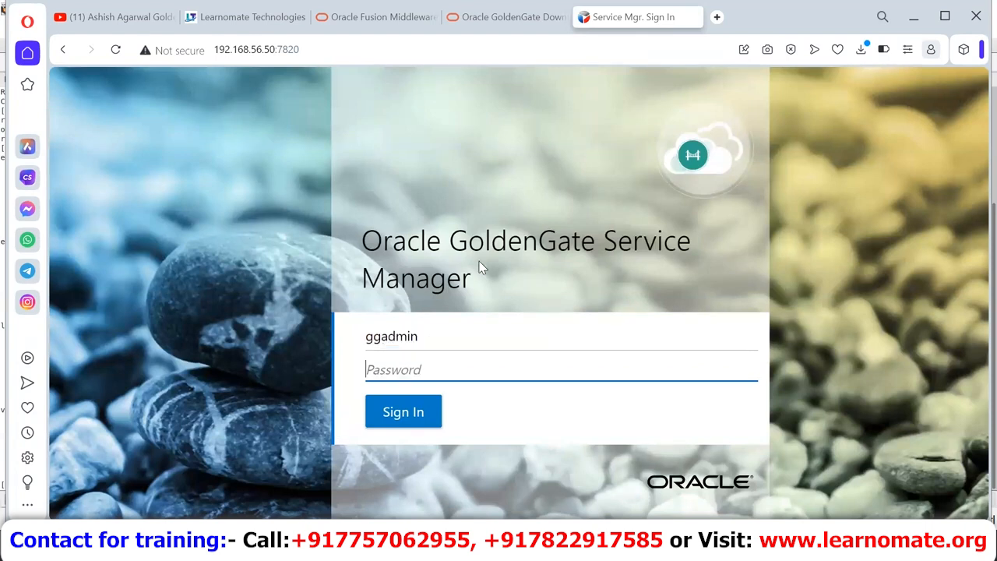
type("oracle1")
key("Tab")
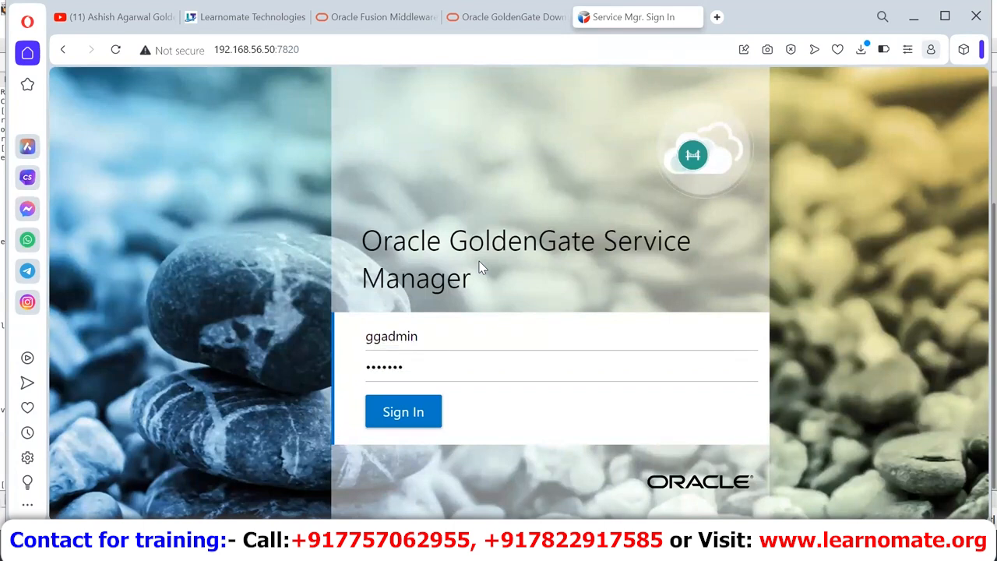
key("Return")
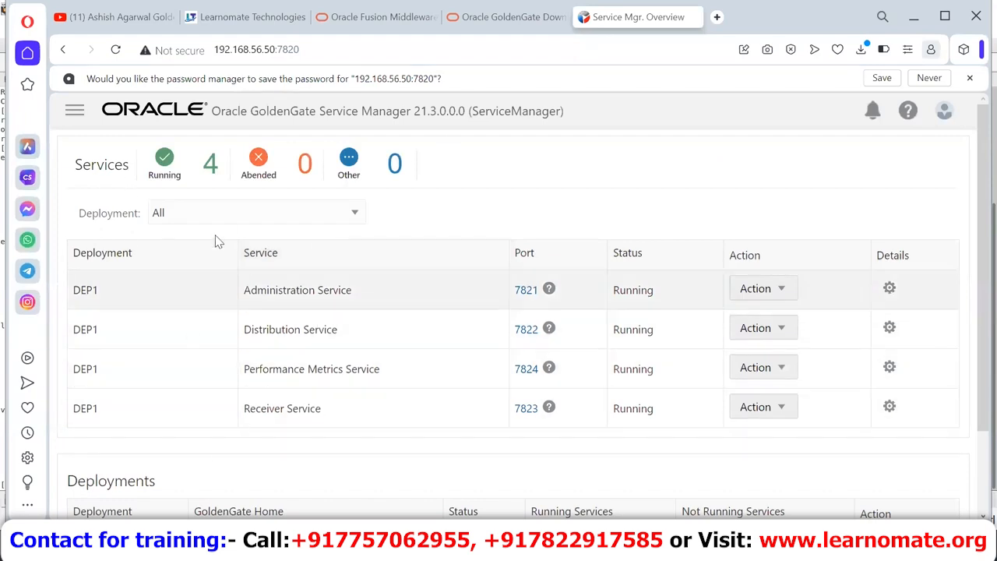
double_click(81, 293)
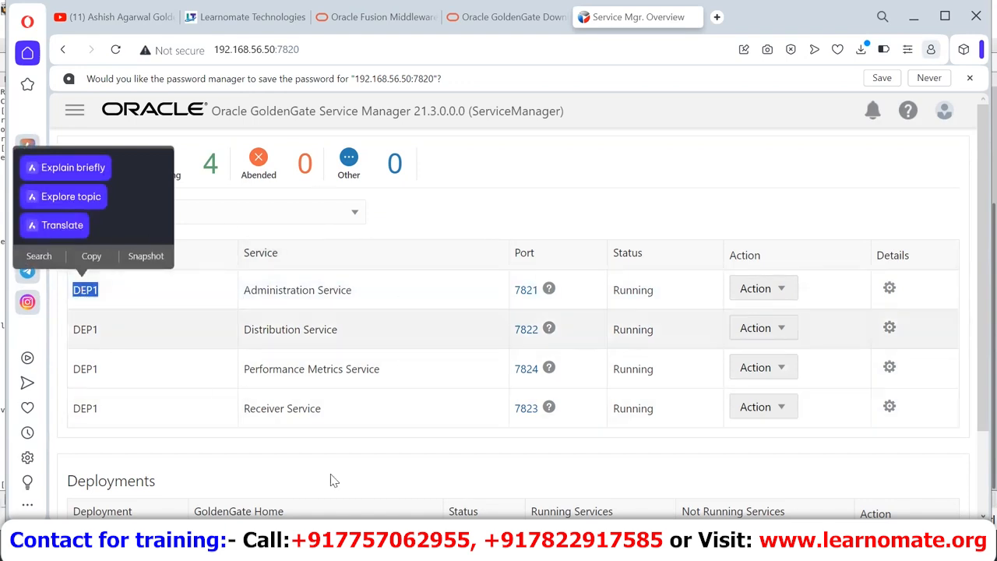
Step: Stop and disable the Performance Metrics Service on port 7824, then reload the overview
left_click(379, 195)
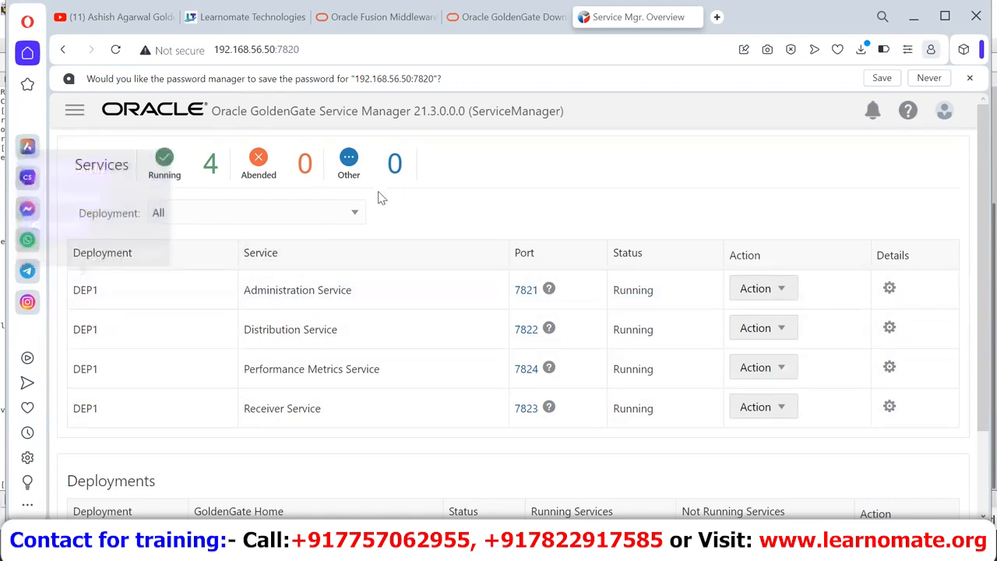
scroll(414, 311, "down", 1)
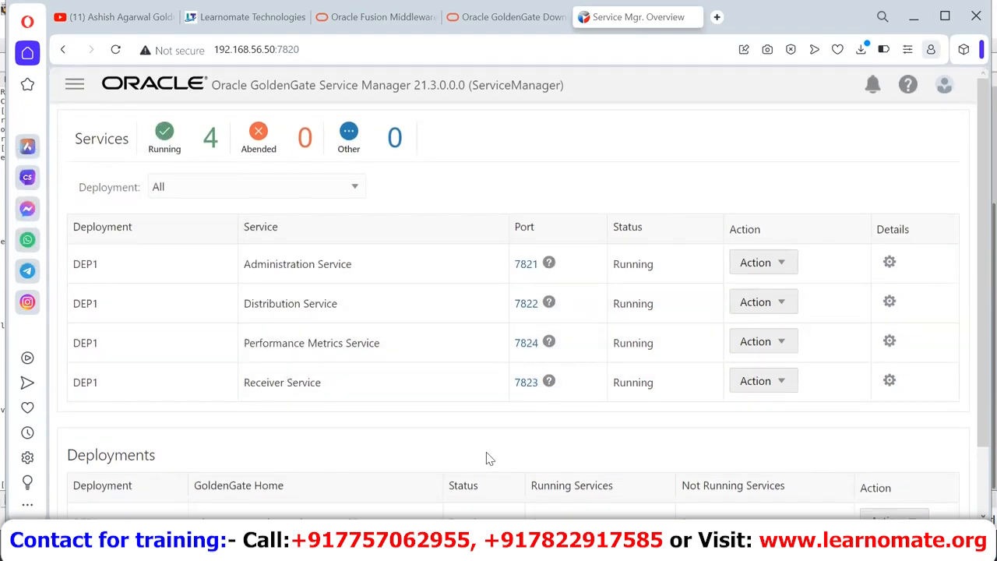
left_click(744, 345)
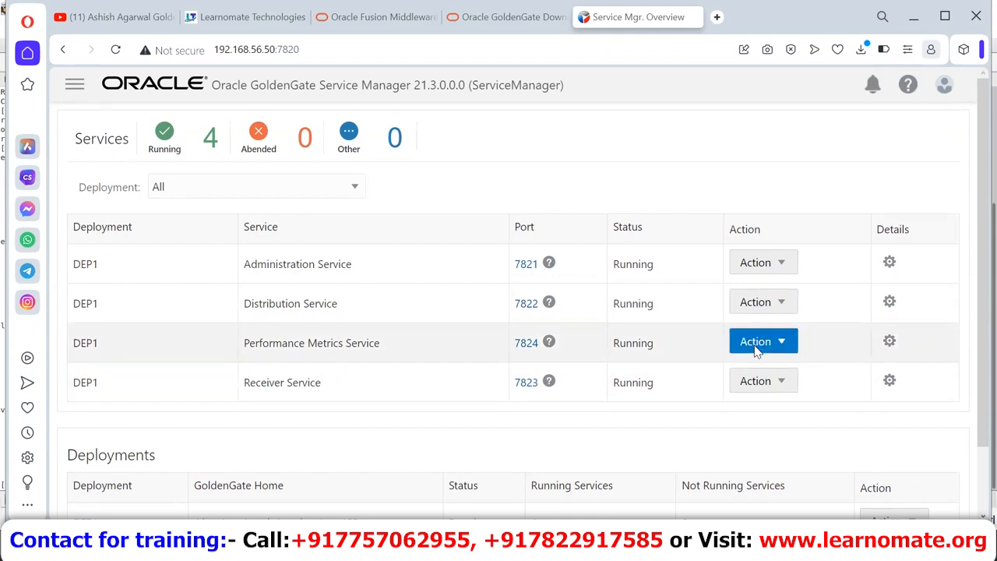
left_click(758, 367)
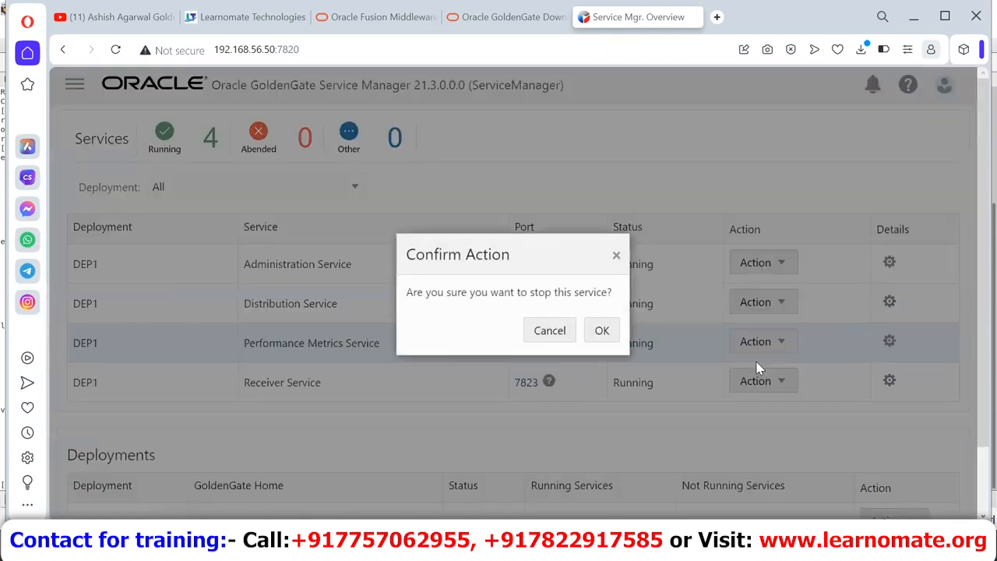
left_click(602, 331)
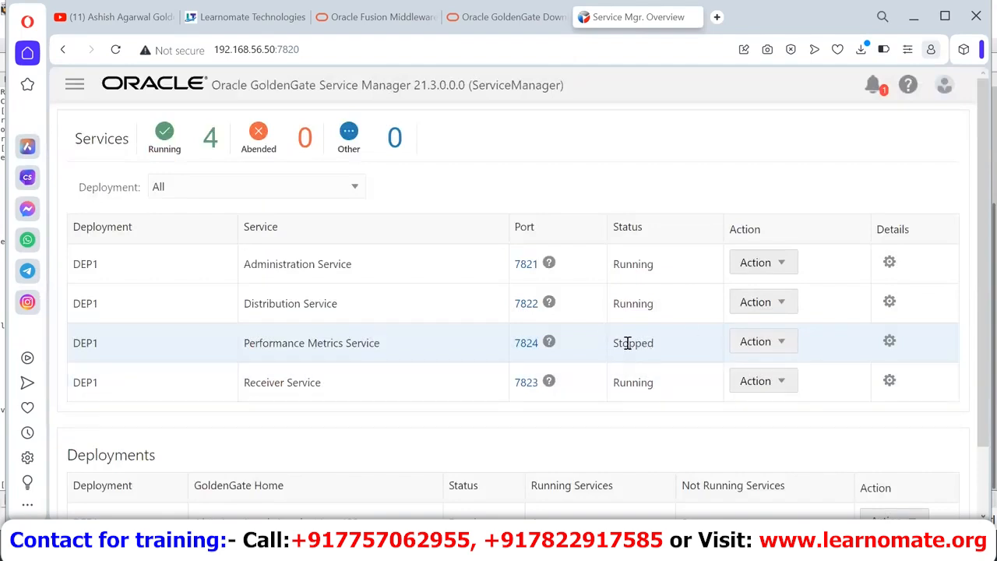
left_click(784, 343)
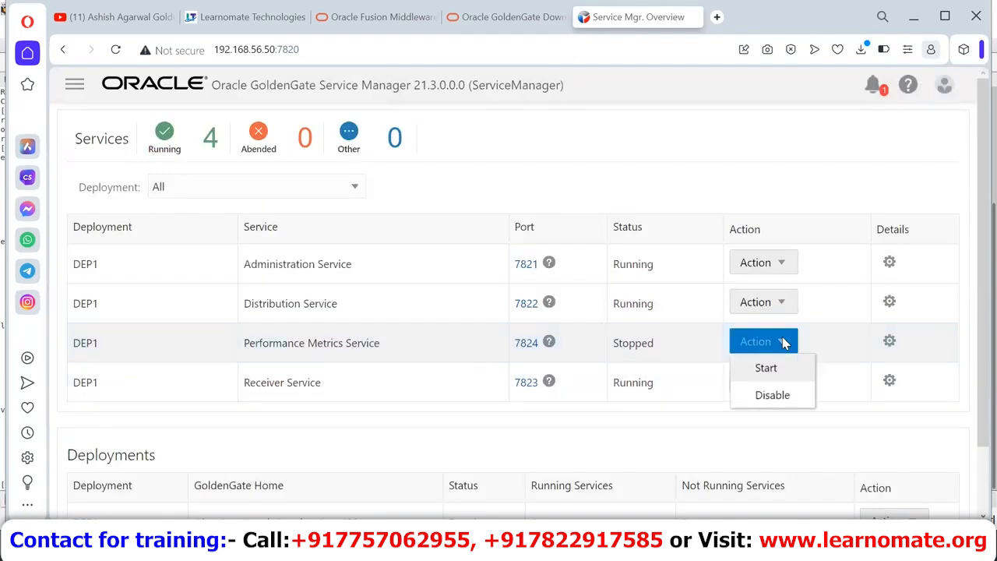
left_click(782, 399)
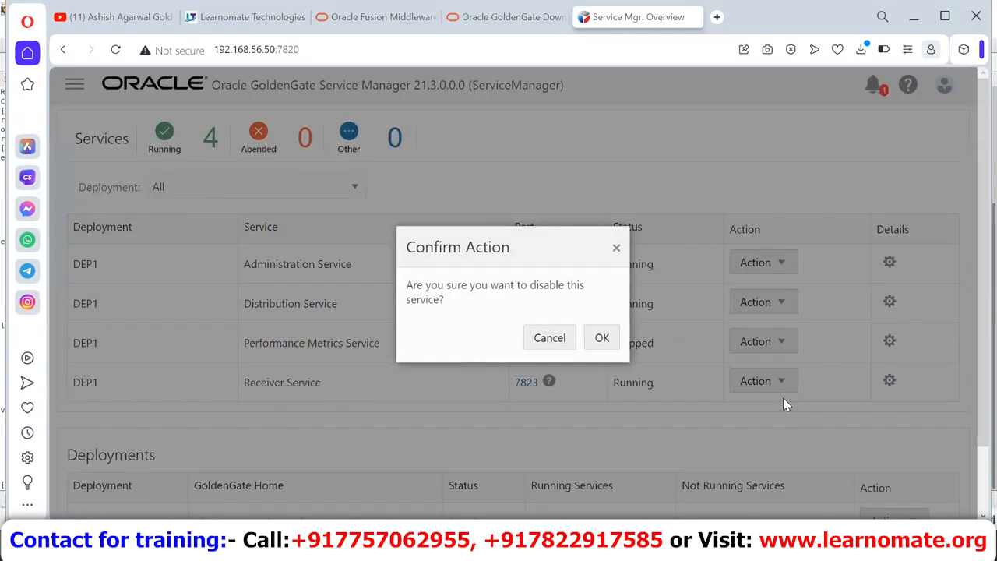
left_click(619, 336)
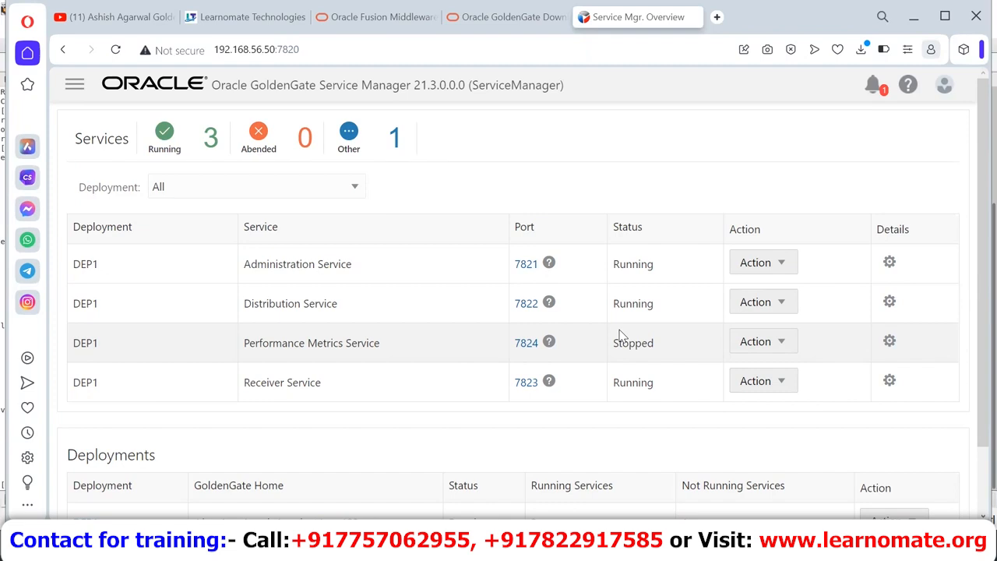
key("F5")
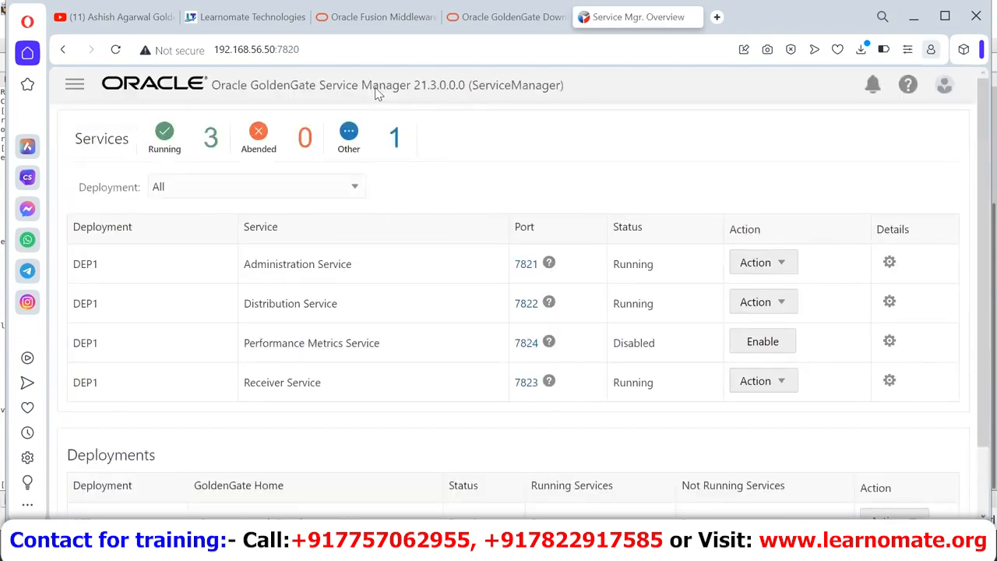
Step: Enable the disabled Performance Metrics Service on DEP1 and reload Service Manager
double_click(621, 347)
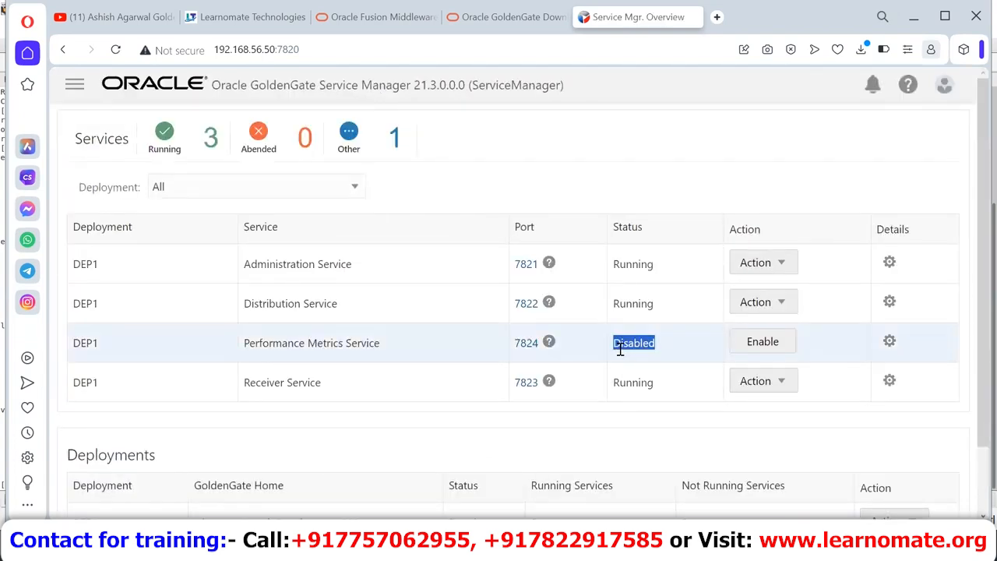
left_click(744, 344)
left_click(604, 339)
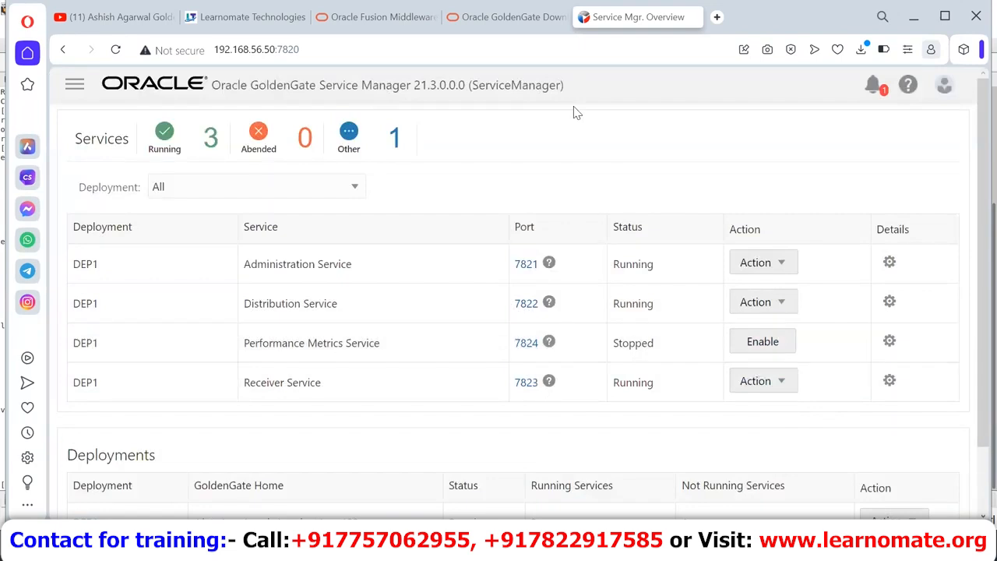
key("ctrl+l")
key("Return")
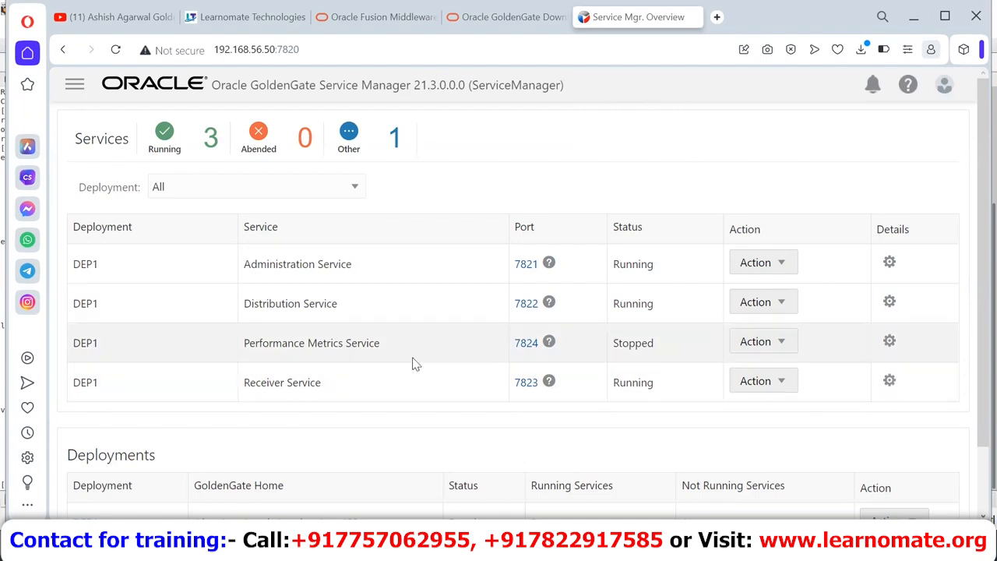
Step: Start the Performance Metrics Service on port 7824 so all four services run
left_click(778, 350)
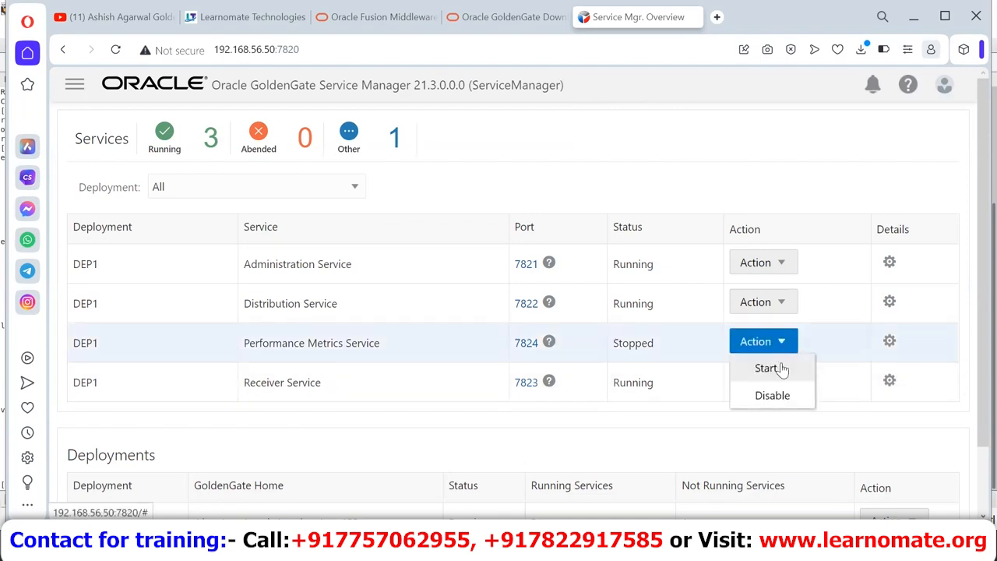
left_click(783, 368)
left_click(602, 330)
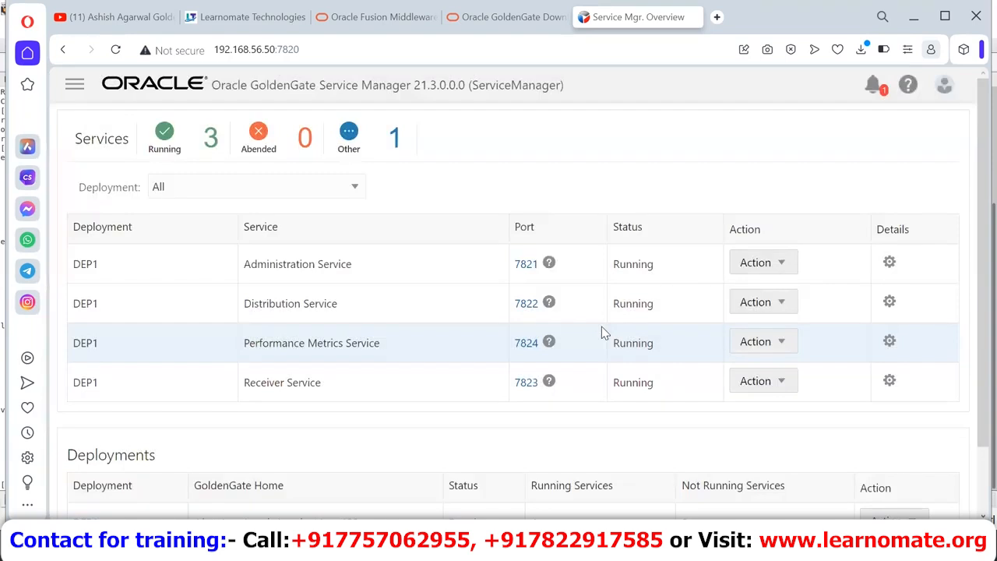
Step: Open the Administration Service on port 7821, sign in as ggadmin, and view its overview
left_click(527, 267)
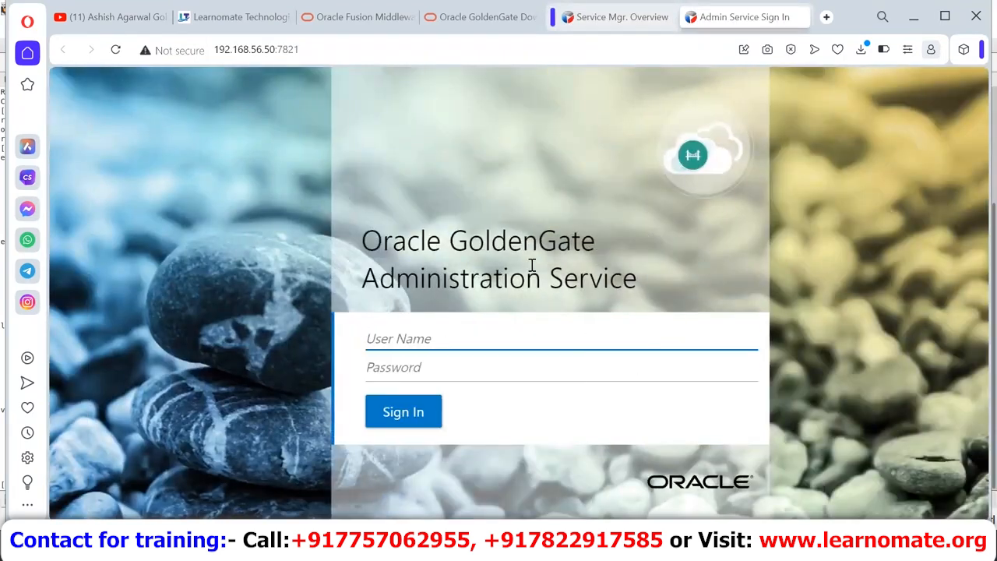
left_click(475, 327)
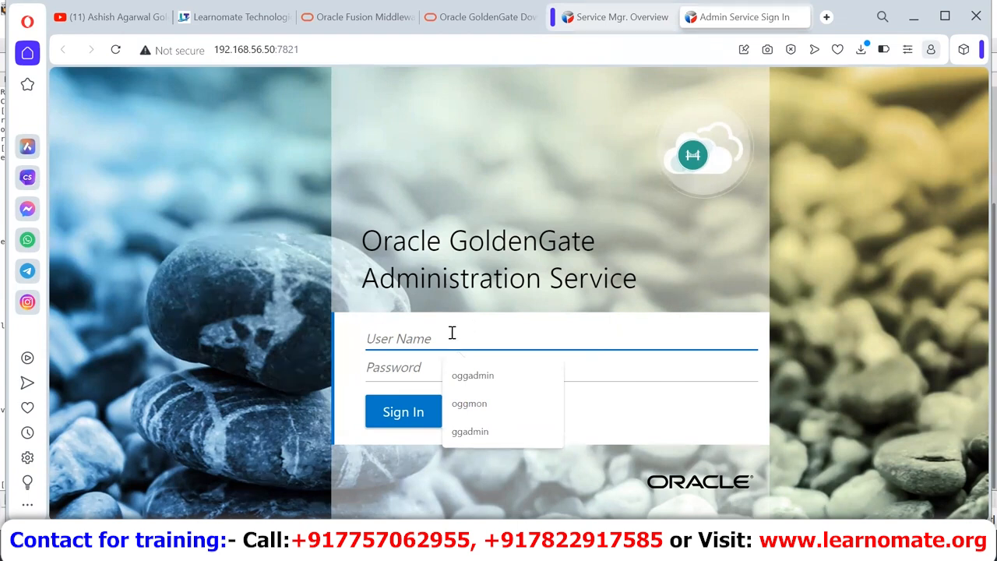
type("ggadmin")
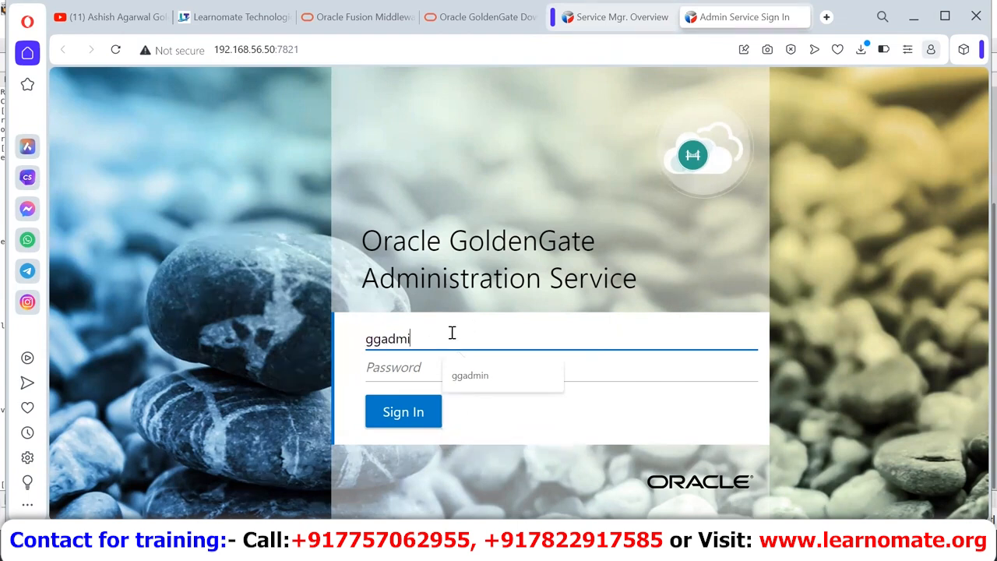
key("Tab")
type("••••••••")
key("Return")
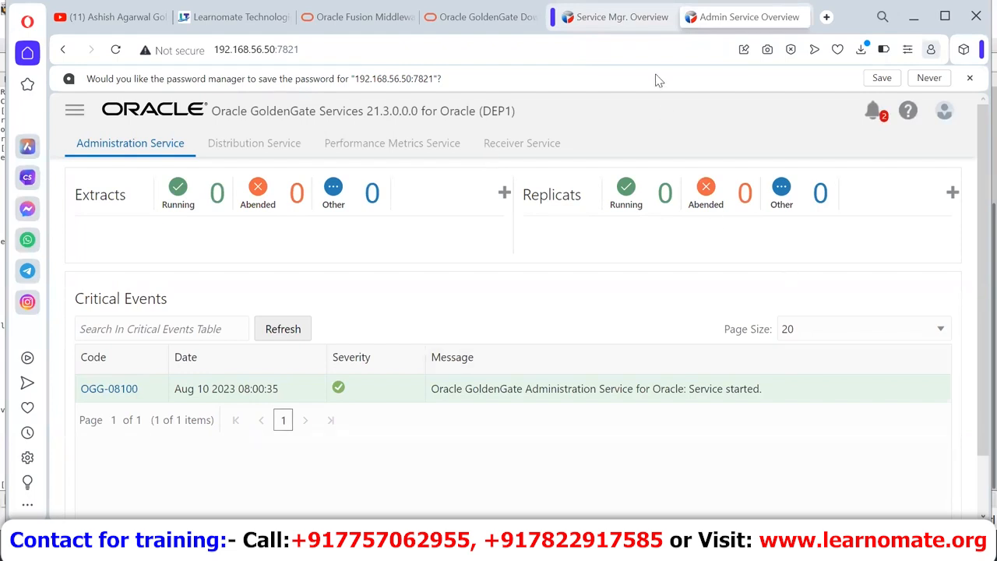
left_click(622, 17)
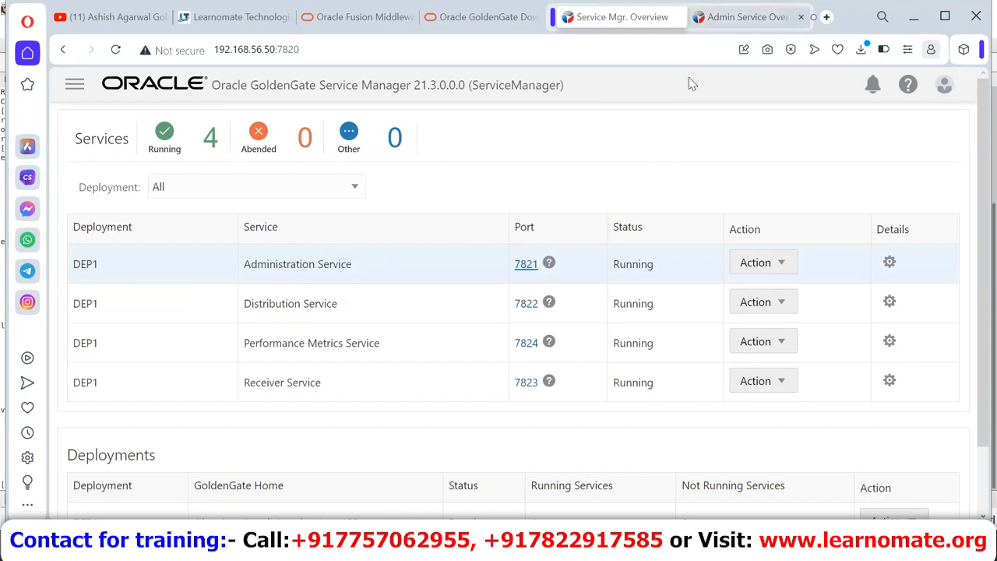
key("ctrl+Tab")
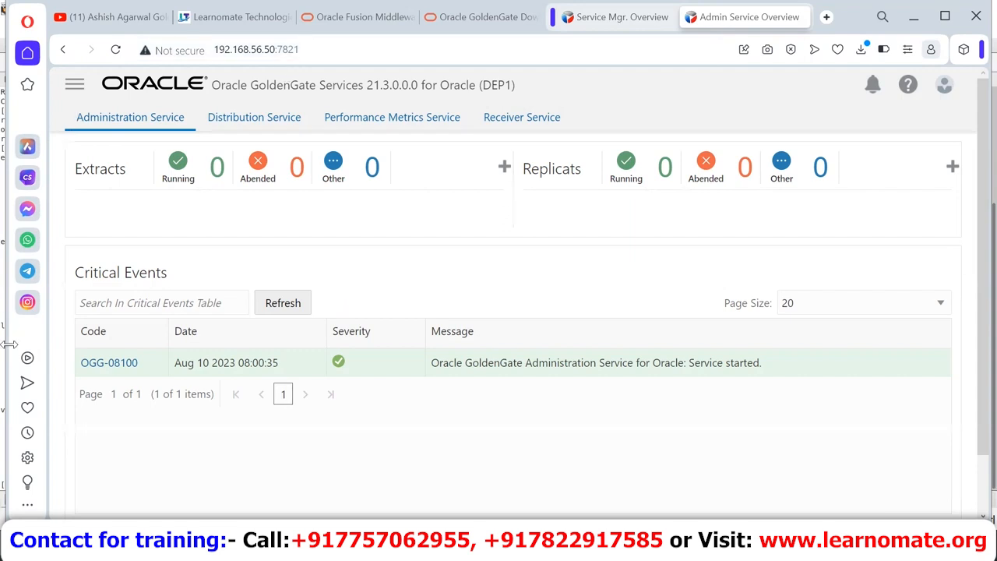
Step: Open the GLOBALS parameter file from the Administration Service configuration
left_click(503, 173)
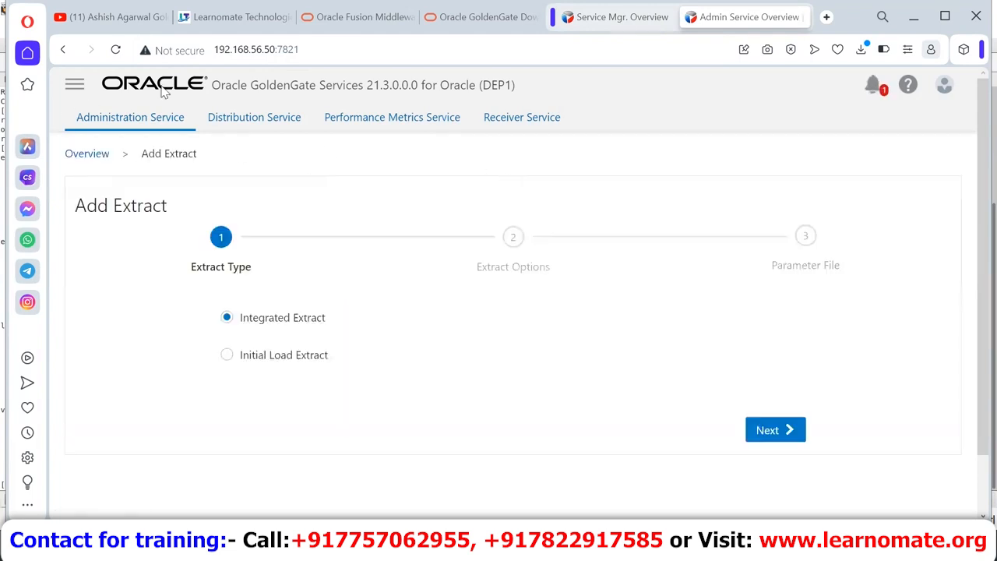
left_click(87, 155)
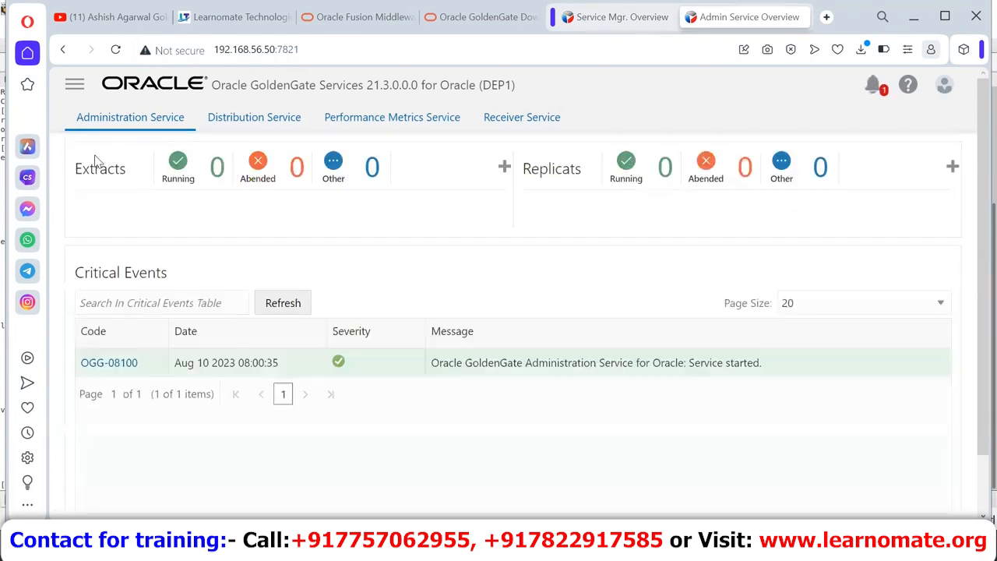
left_click(69, 93)
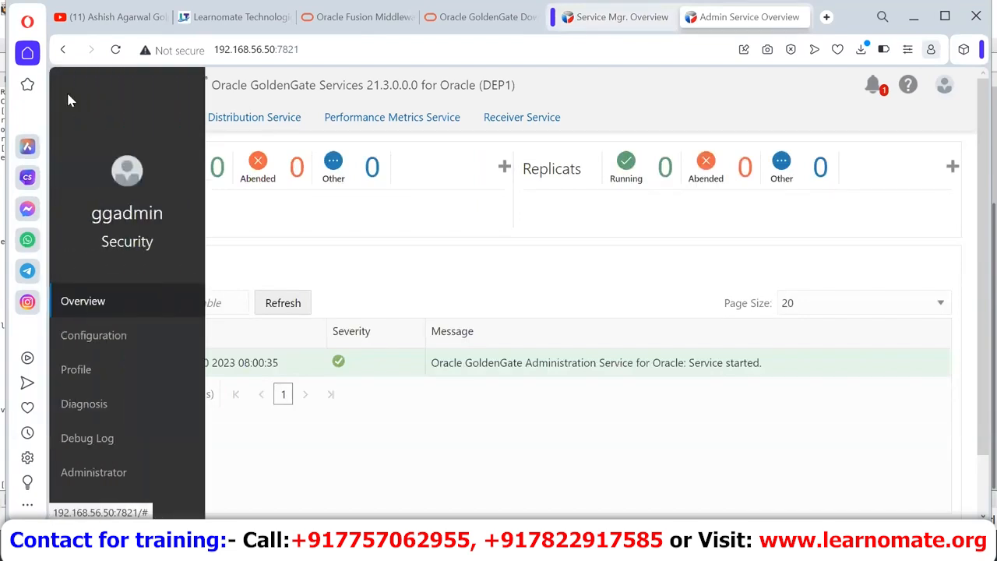
left_click(76, 336)
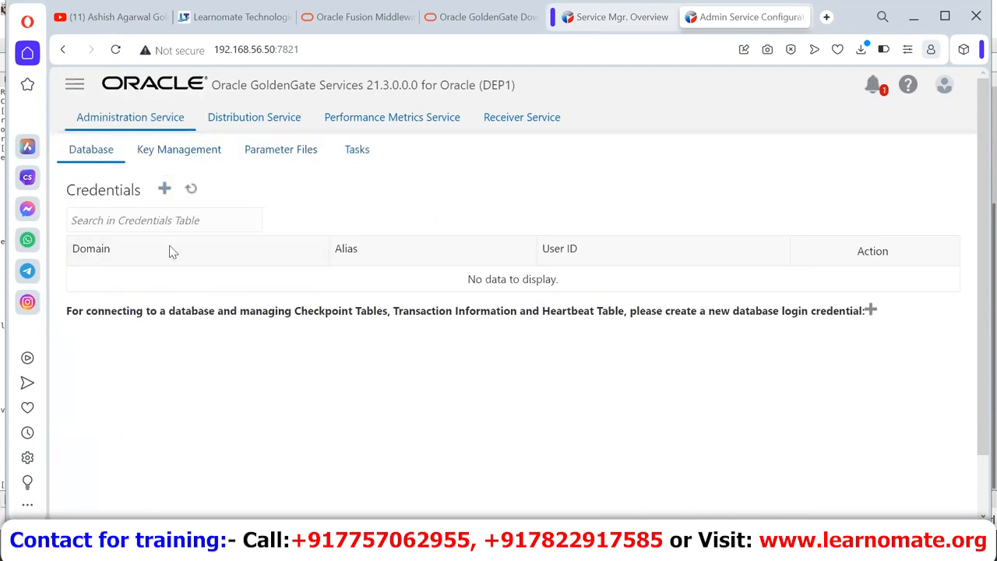
left_click(223, 148)
left_click(260, 159)
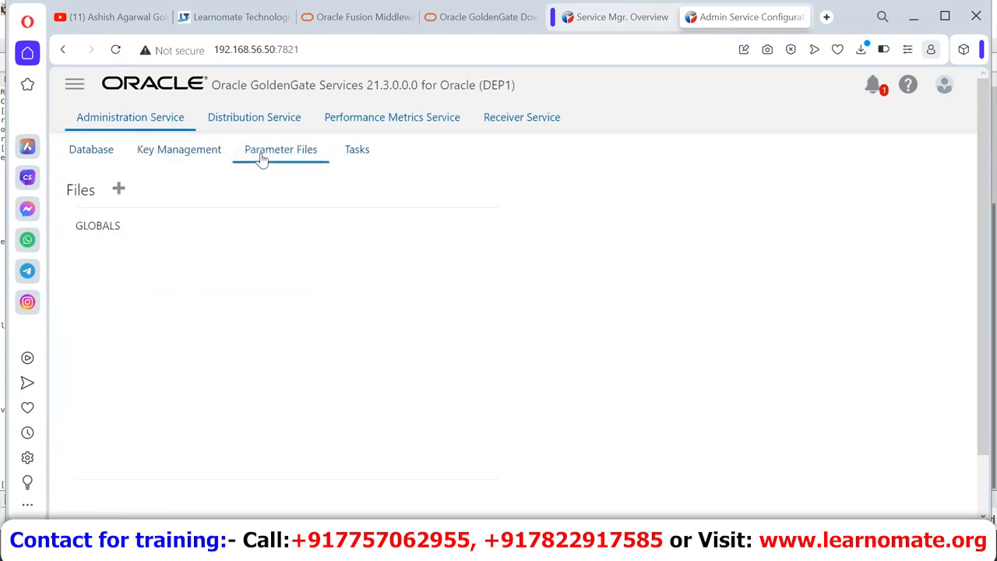
left_click(110, 240)
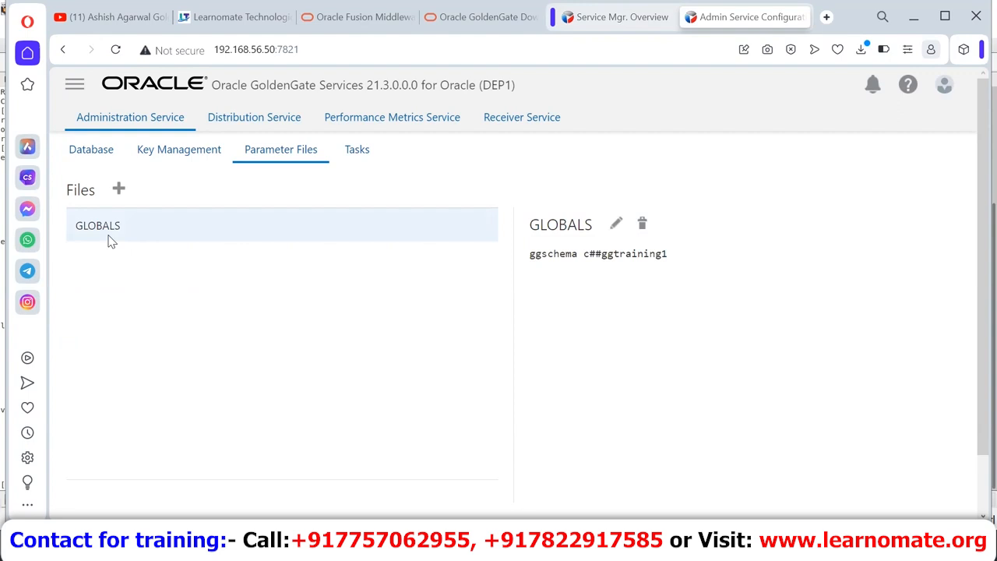
Step: Highlight the ggschema line and its schema name c##ggtraining1 in GLOBALS
triple_click(596, 254)
left_click(583, 254)
left_click_drag(582, 254, 699, 254)
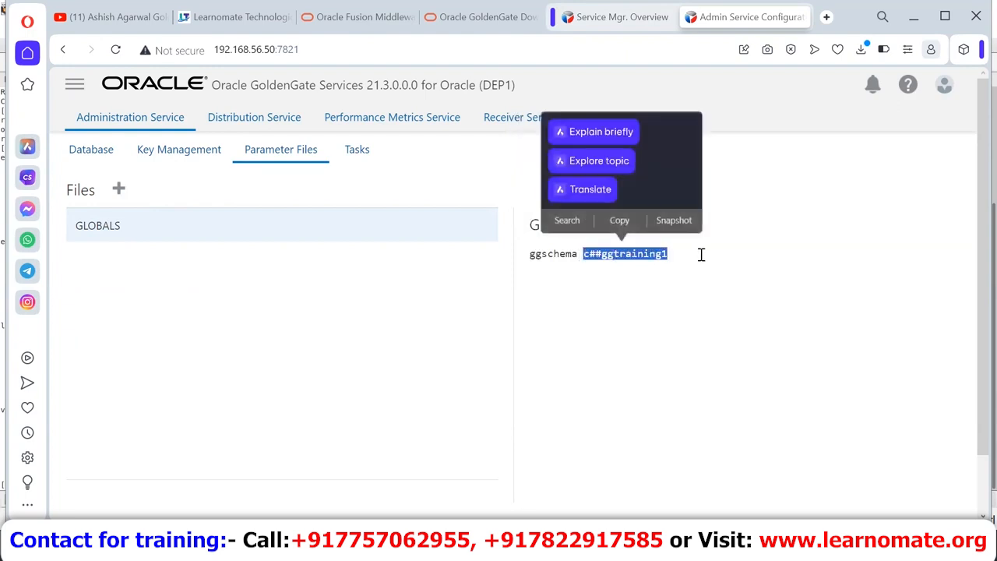
left_click(701, 254)
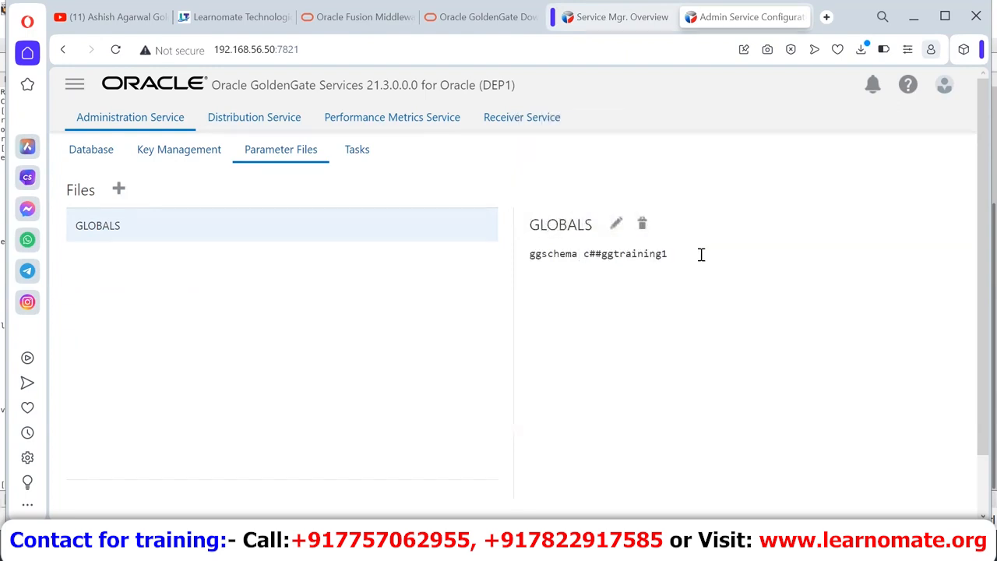
Step: Open GLOBALS for editing, cancel without changes, then show the empty Database credentials page
left_click(613, 230)
left_click(705, 264)
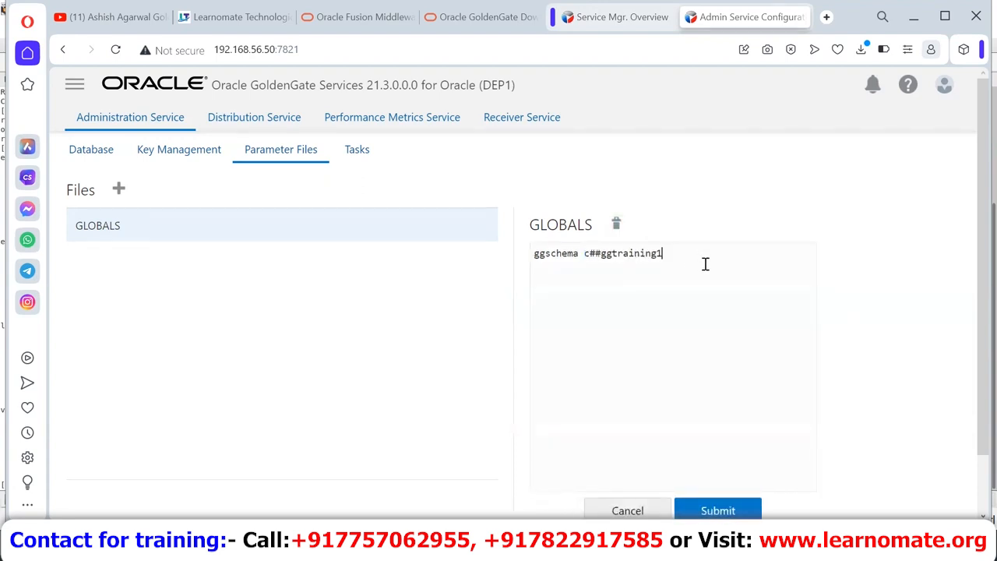
left_click_drag(705, 264, 529, 265)
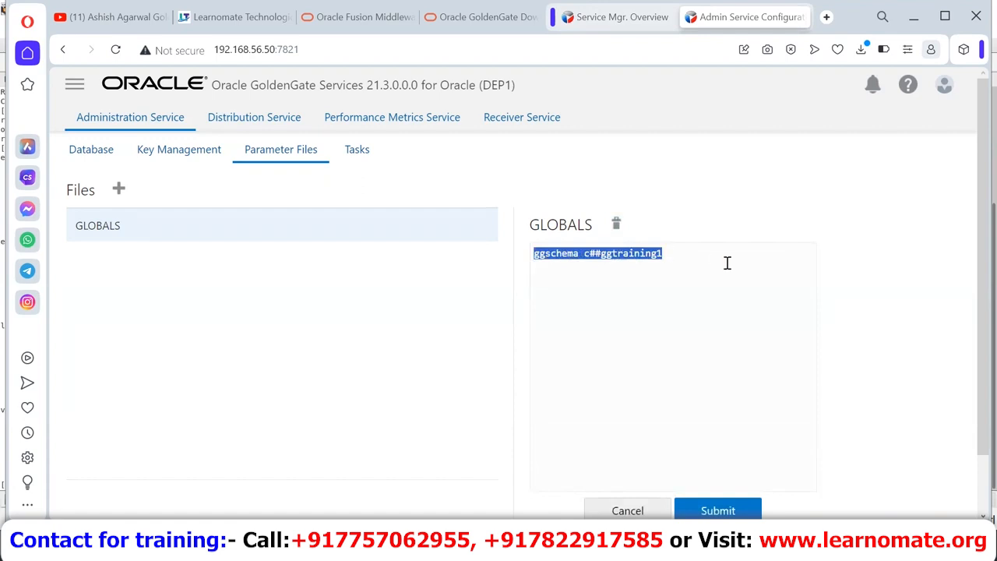
left_click(628, 511)
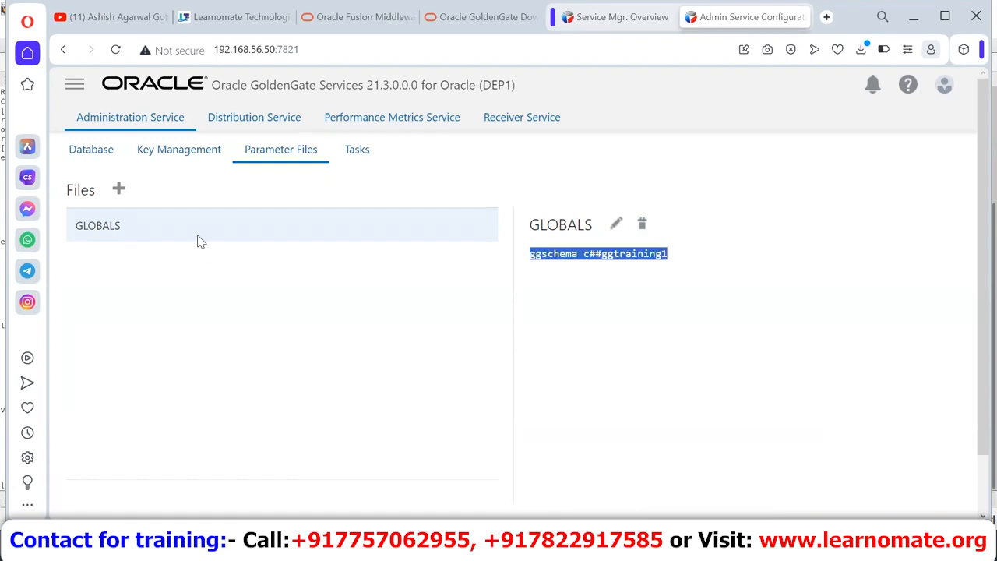
left_click(86, 149)
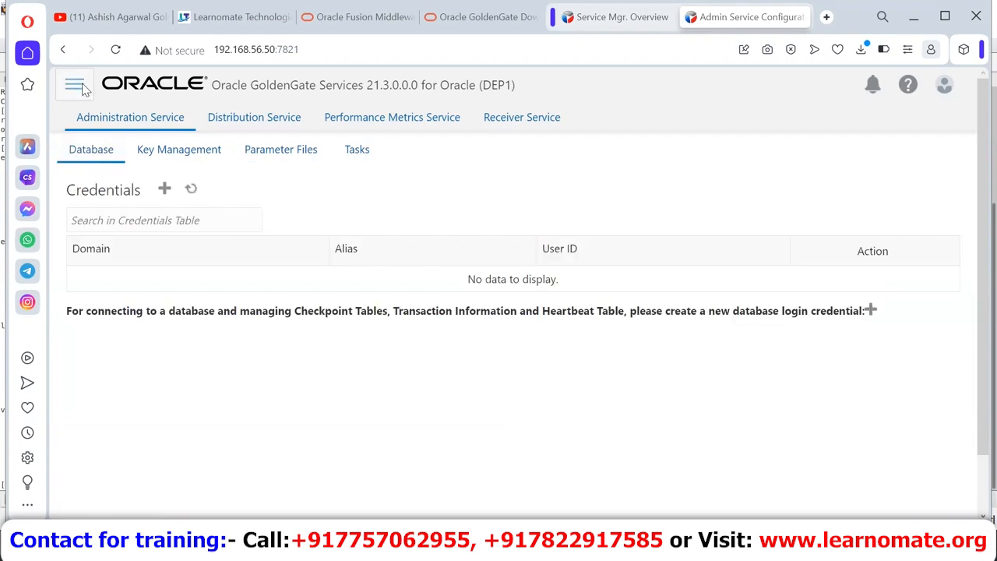
Step: Visit the Distribution and Receiver Services, ending on Performance Metrics with Admin, Distribution, PM, Receiver Running
left_click(234, 119)
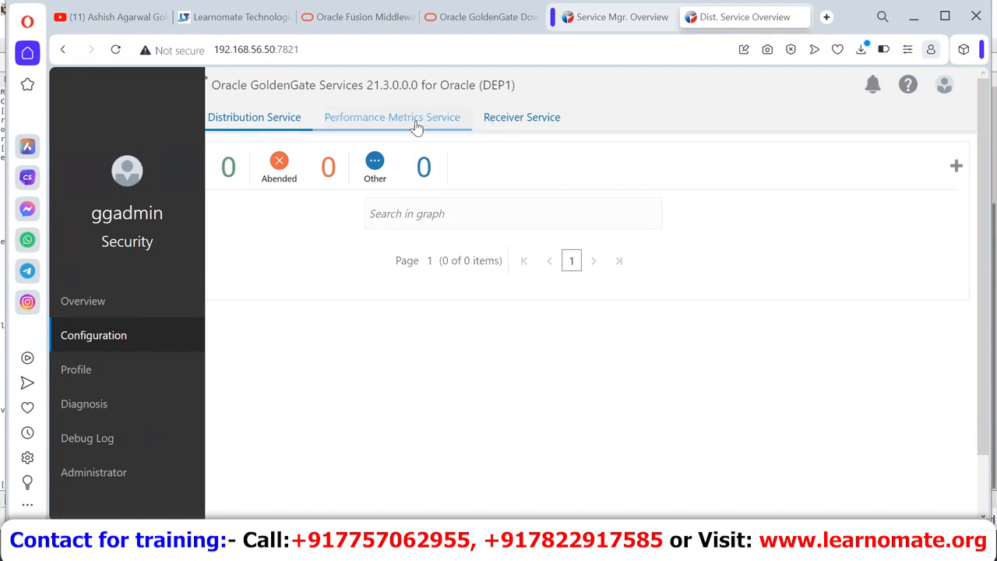
left_click(548, 117)
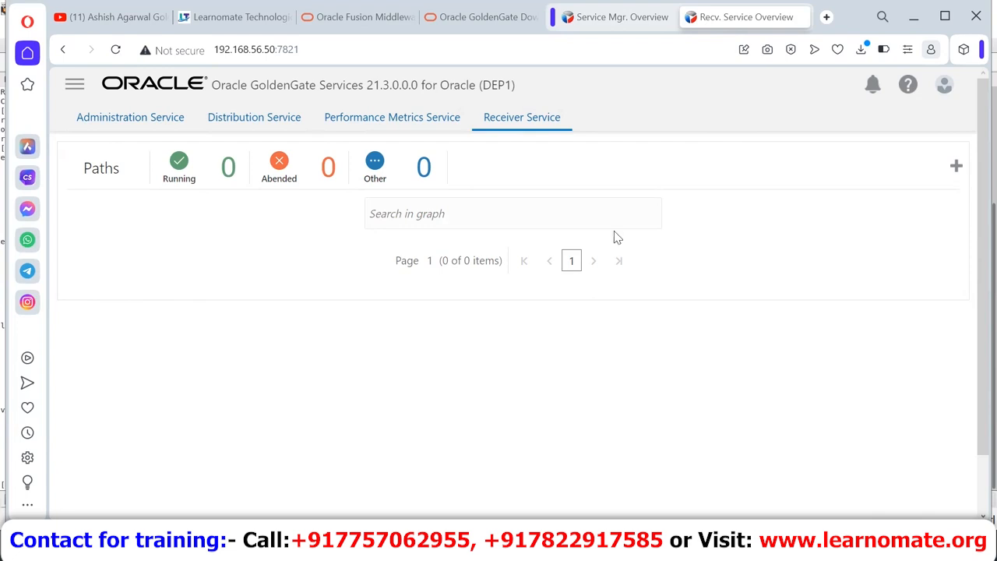
left_click(455, 125)
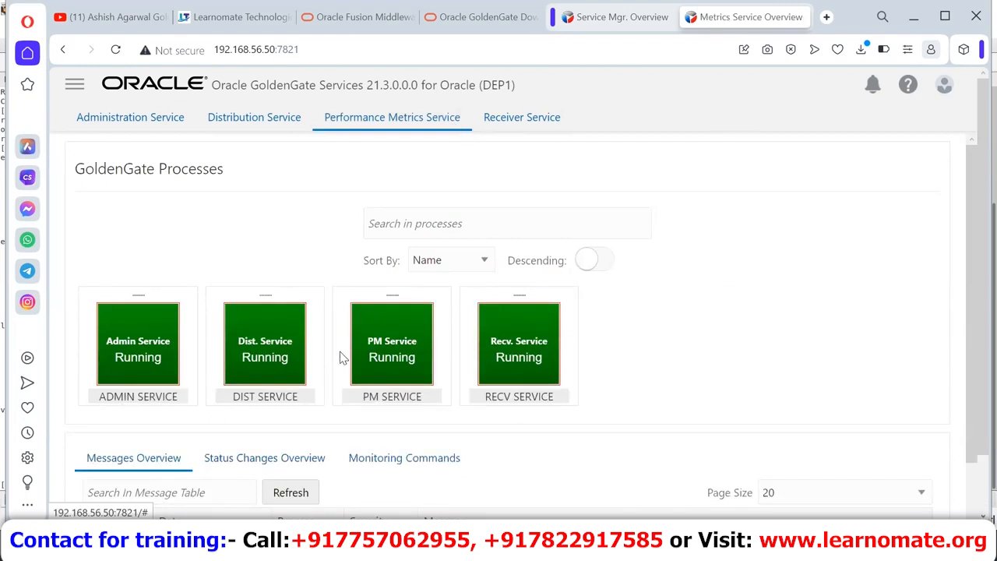
Step: Review the Status Changes Overview and the Monitoring Commands including Purge Datastore
scroll(814, 317, "down", 2)
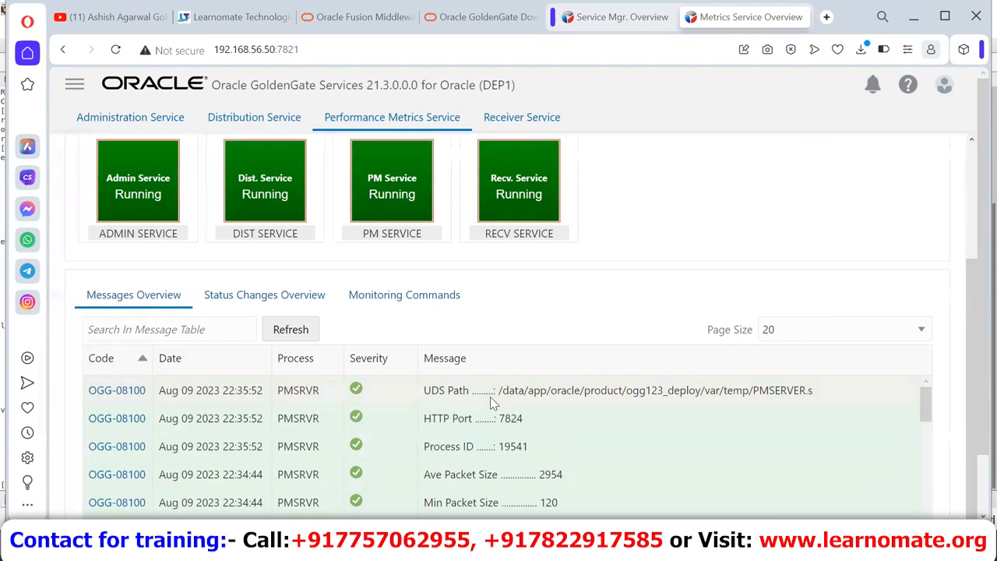
left_click(292, 301)
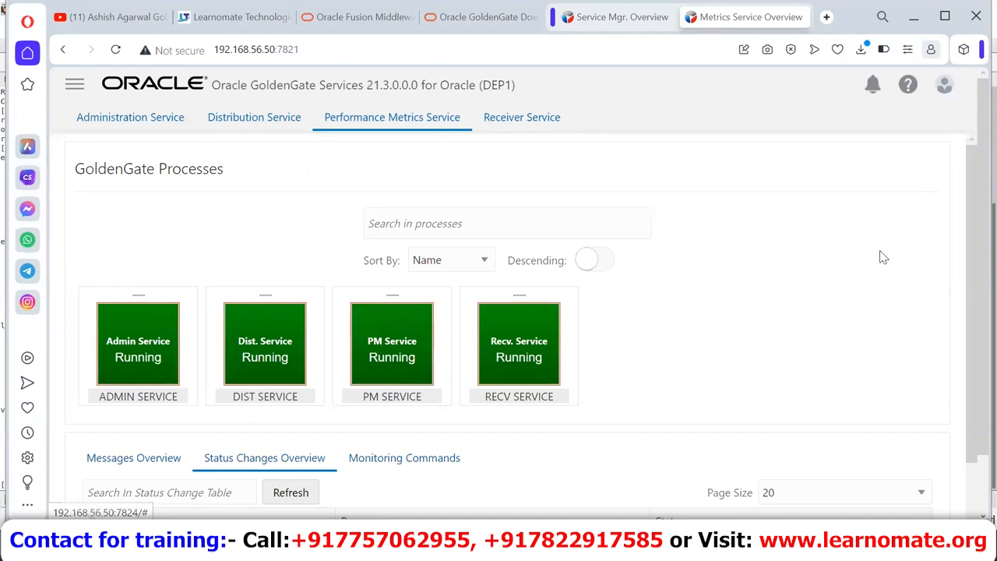
scroll(881, 256, "down", 2)
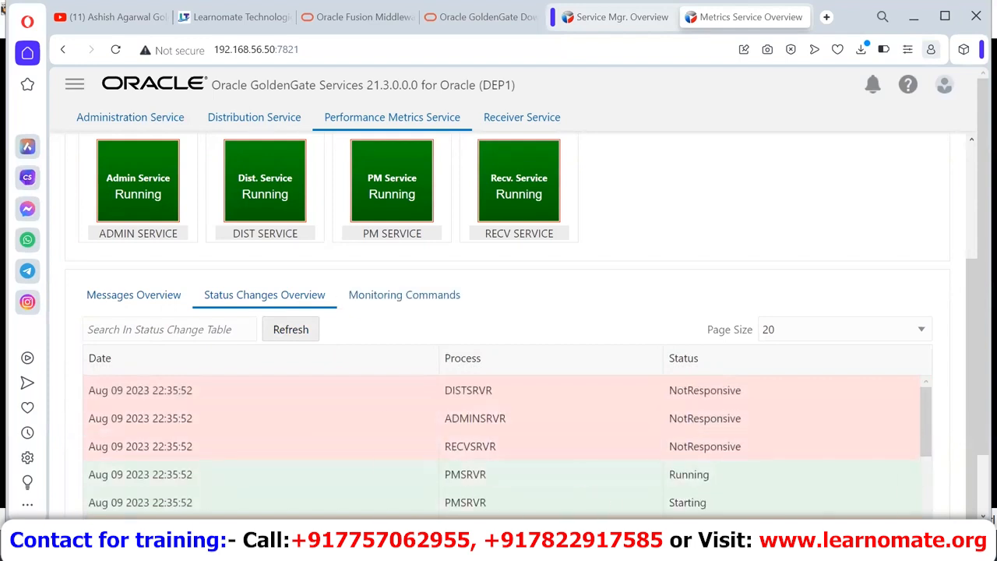
left_click(409, 299)
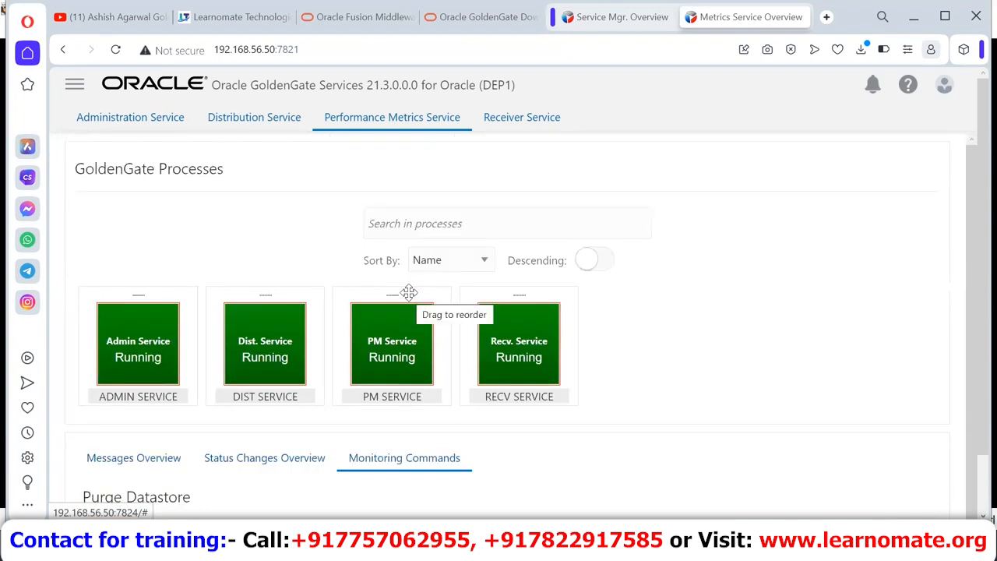
scroll(662, 468, "down", 2)
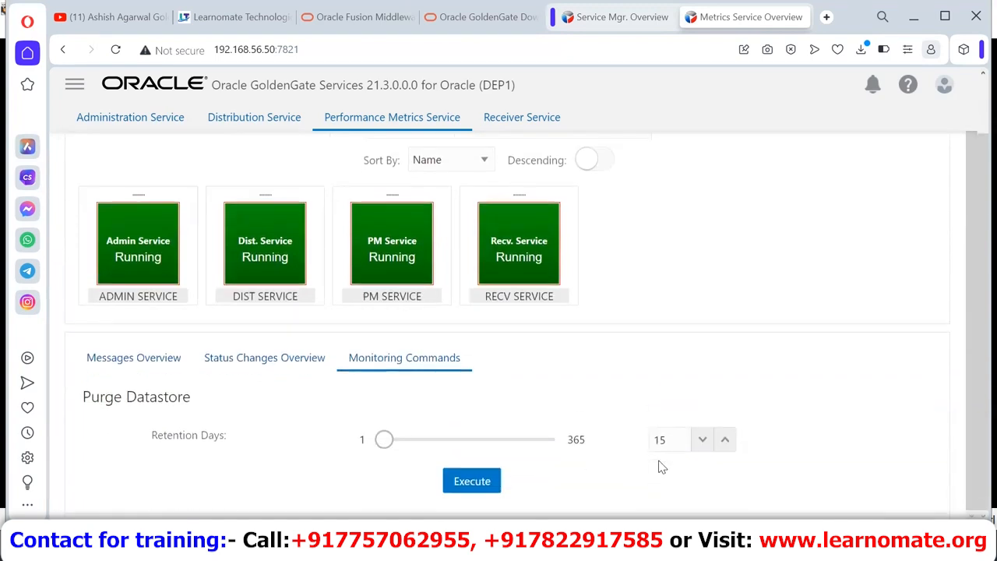
scroll(662, 468, "up", 2)
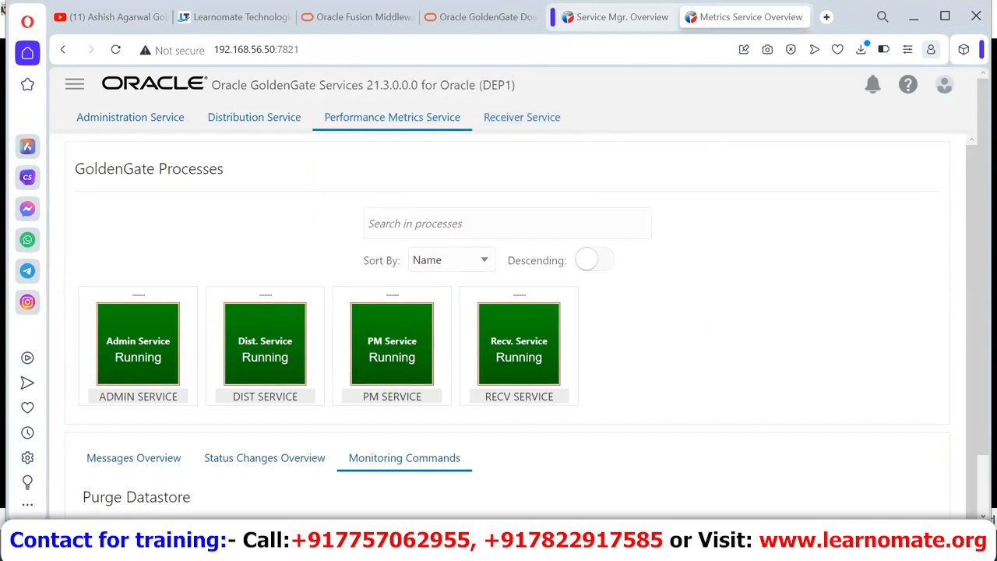
Step: Show the PowerPoint slide show, then switch to the ggate1 VM and unlock it with the account password
mouse_move(675, 550)
left_click(760, 471)
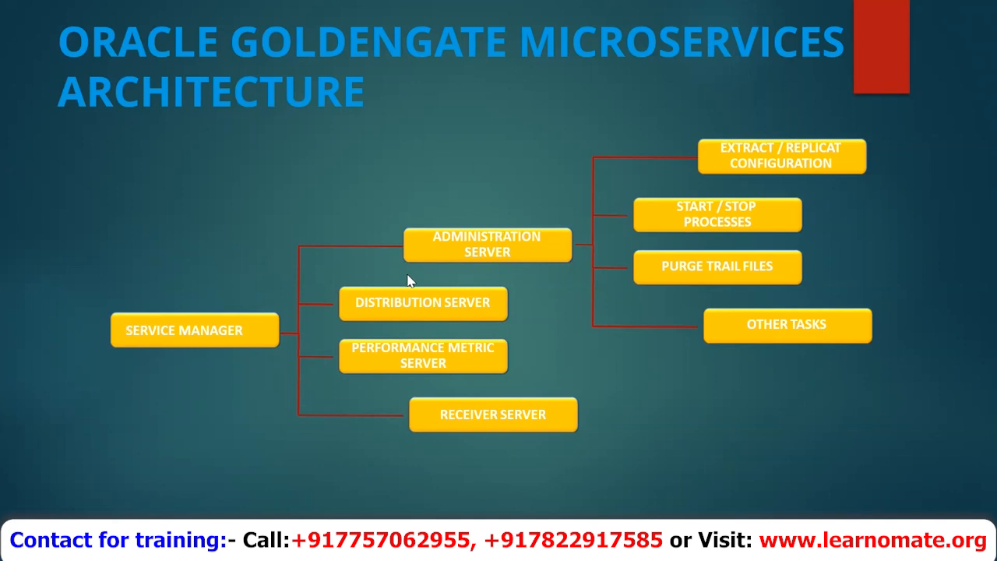
key("alt+Tab")
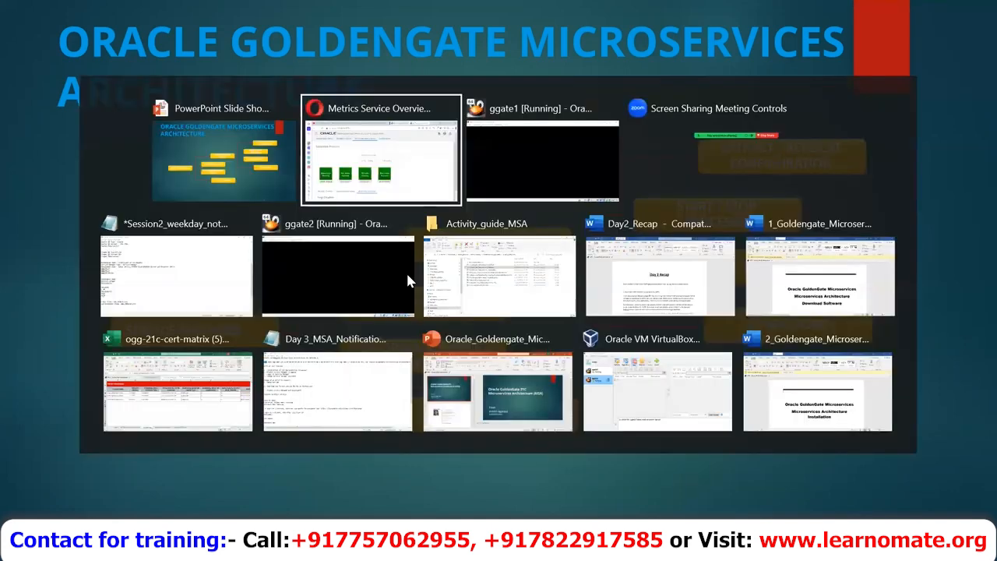
key("alt+Tab")
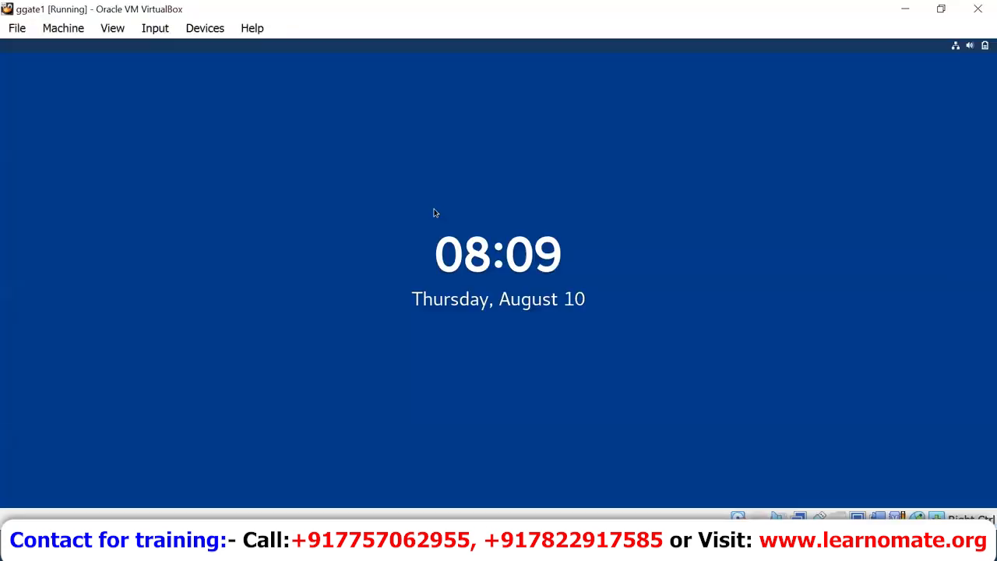
key("Return")
type("orac")
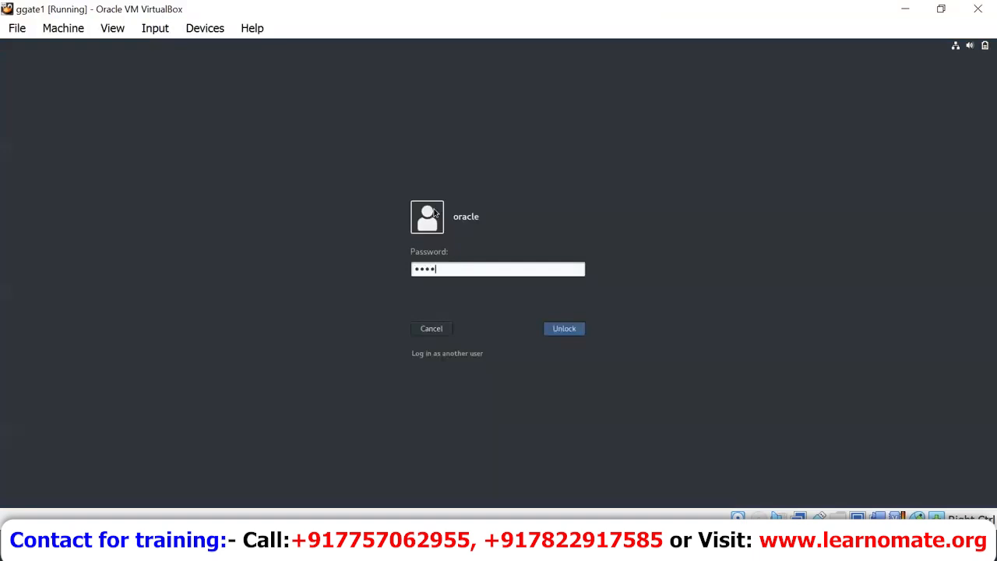
type("le")
key("Return")
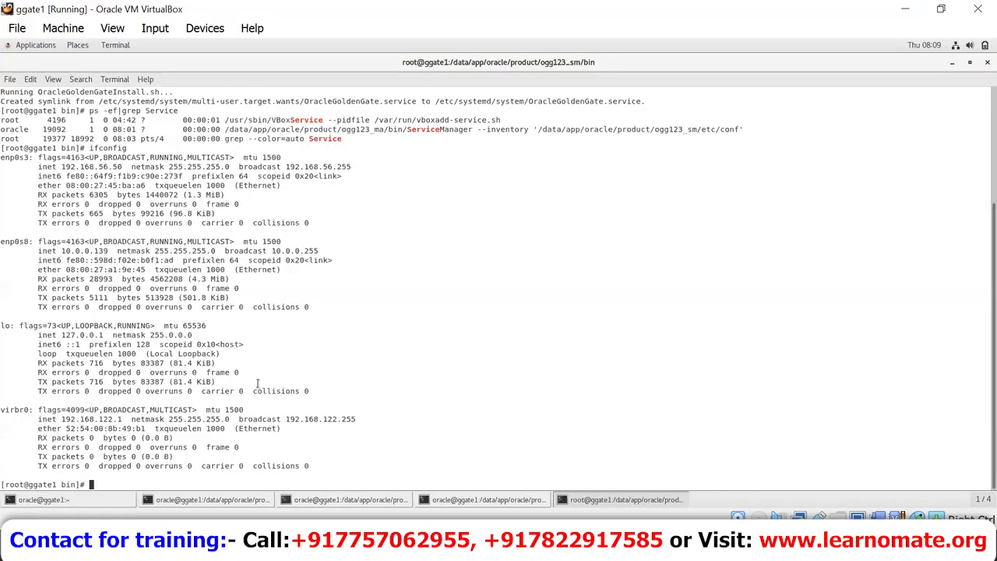
Step: Switch the terminal to the oracle user with sudo -iu oracle
type("cd /dat")
key("BackSpace")
key("BackSpace")
key("BackSpace")
key("BackSpace")
key("BackSpace")
key("BackSpace")
key("BackSpace")
type("sudo -iu oracle")
key("Return")
Step: Change into /data/app/oracle/product/ and list it, also in long format
type("cd /da")
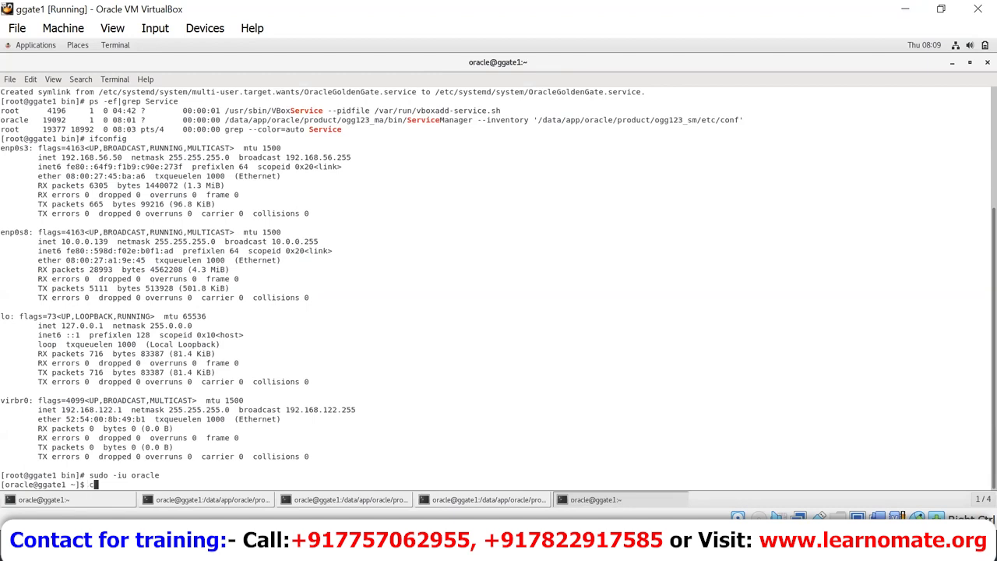
type("ta/app/oracle/product/")
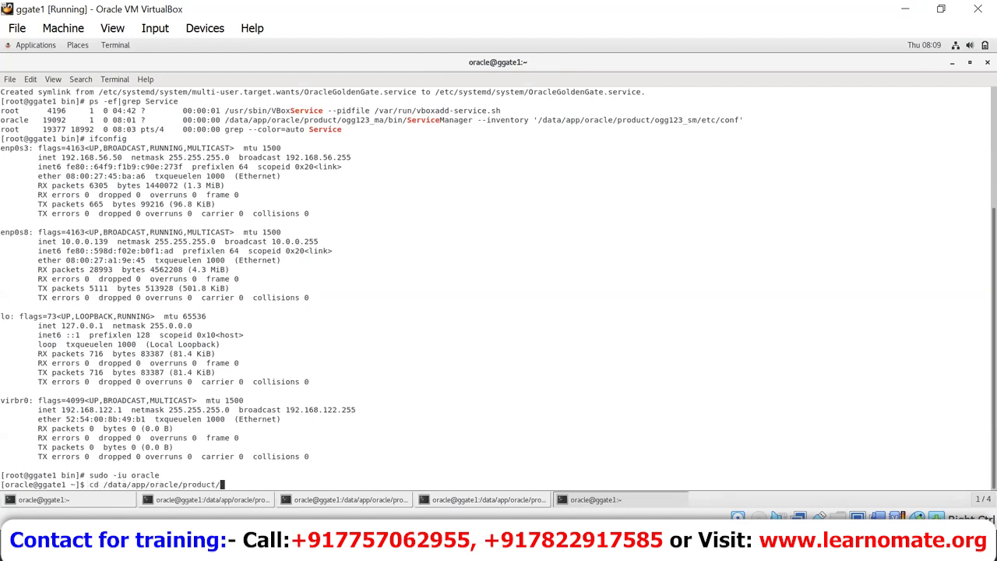
key("Return")
type("ls")
key("Return")
type("ls -")
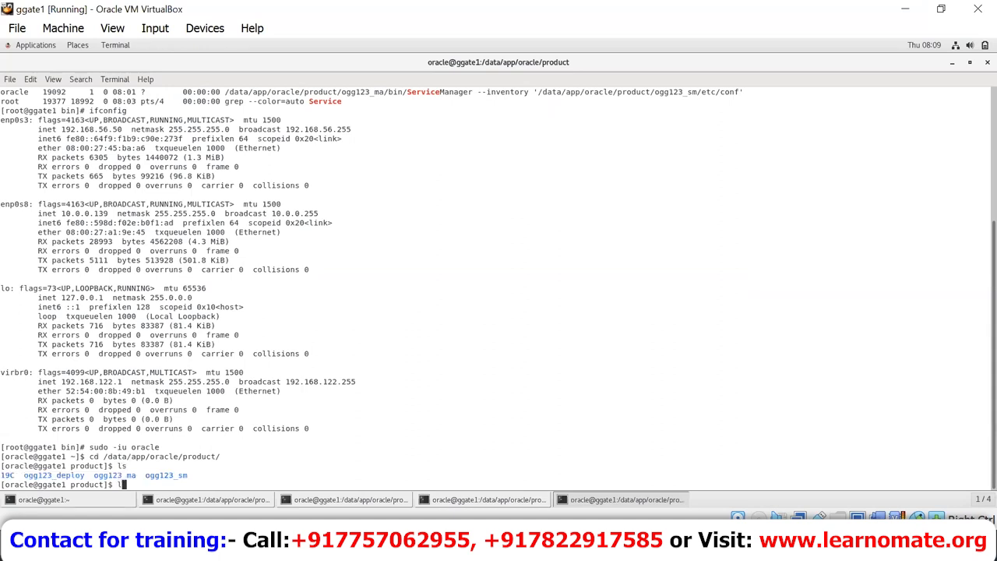
type("lart")
key("Return")
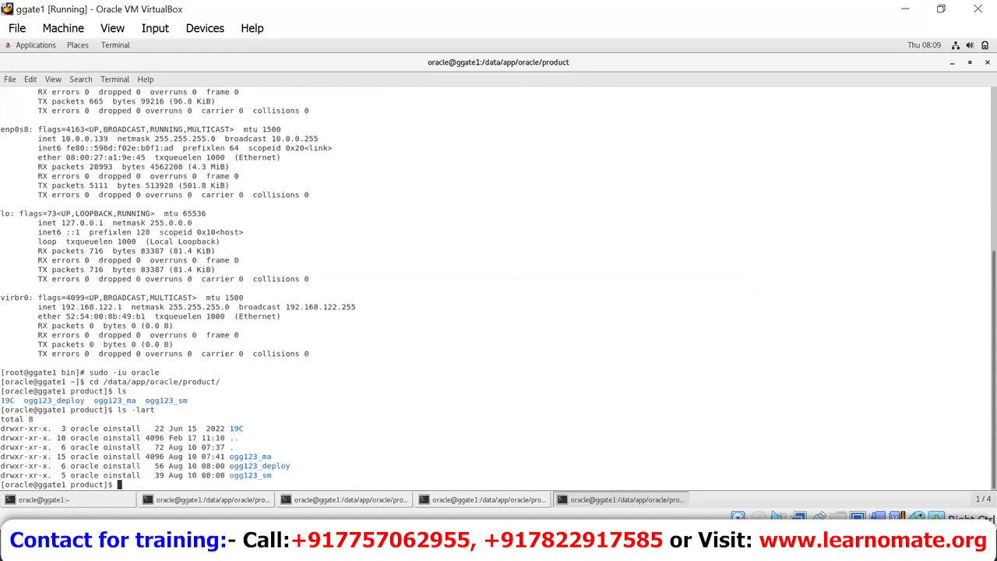
Step: Highlight the ogg123_sm, ogg123_ma and ogg123_deploy entries in the listing
double_click(257, 475)
left_click(271, 456)
double_click(261, 456)
double_click(261, 476)
double_click(257, 465)
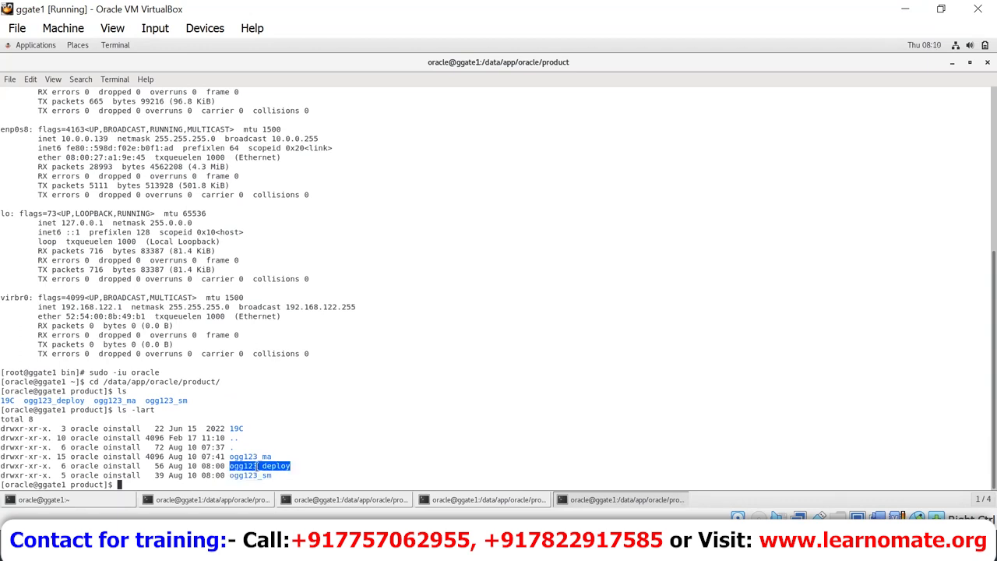
triple_click(257, 465)
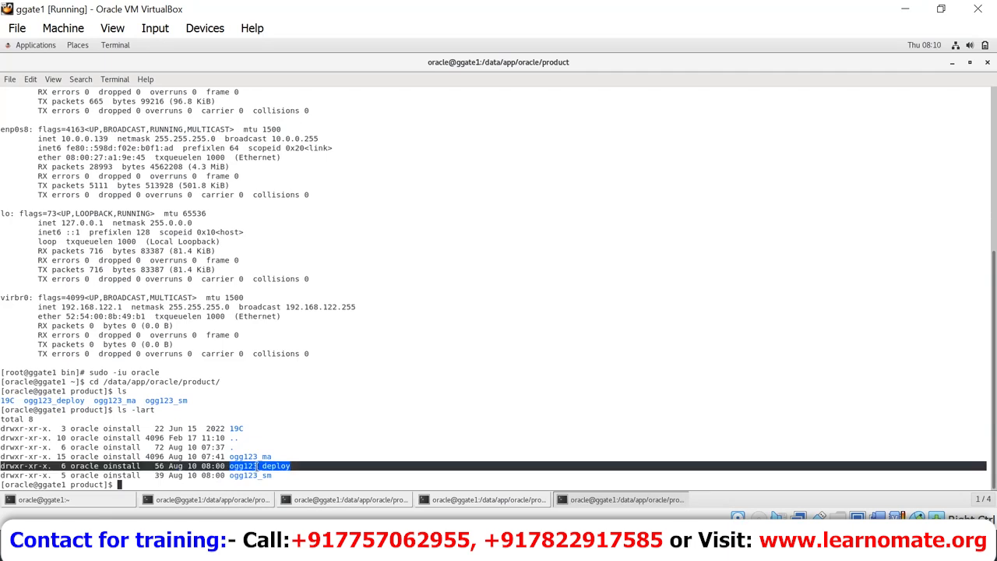
triple_click(257, 465)
Step: Enter ogg123_sm, long-list its etc, var and bin folders, and confirm /data/app/oracle/product/ogg123_sm with pwd
type("cd ogg123_sm")
key("Return")
type("ls -lart")
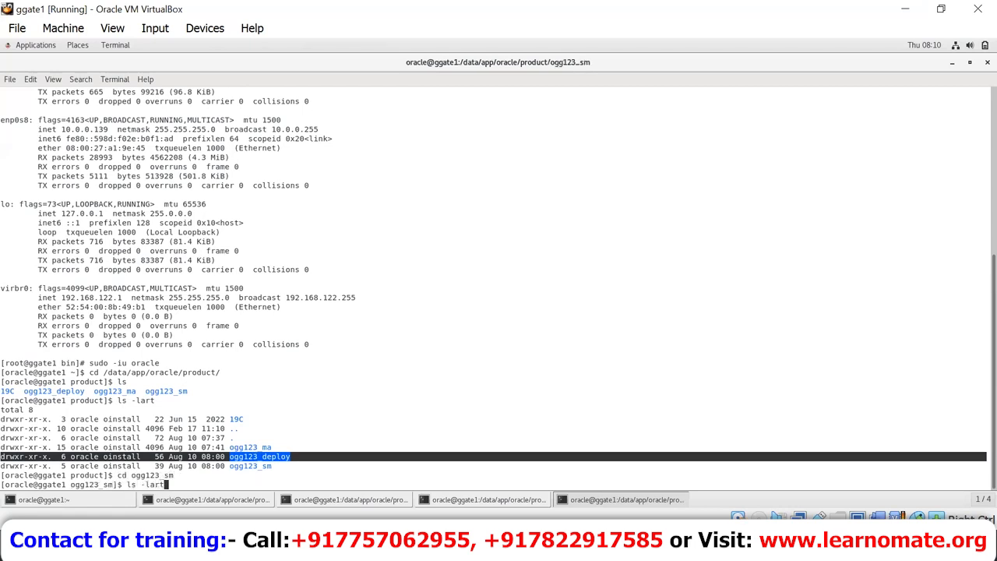
key("Return")
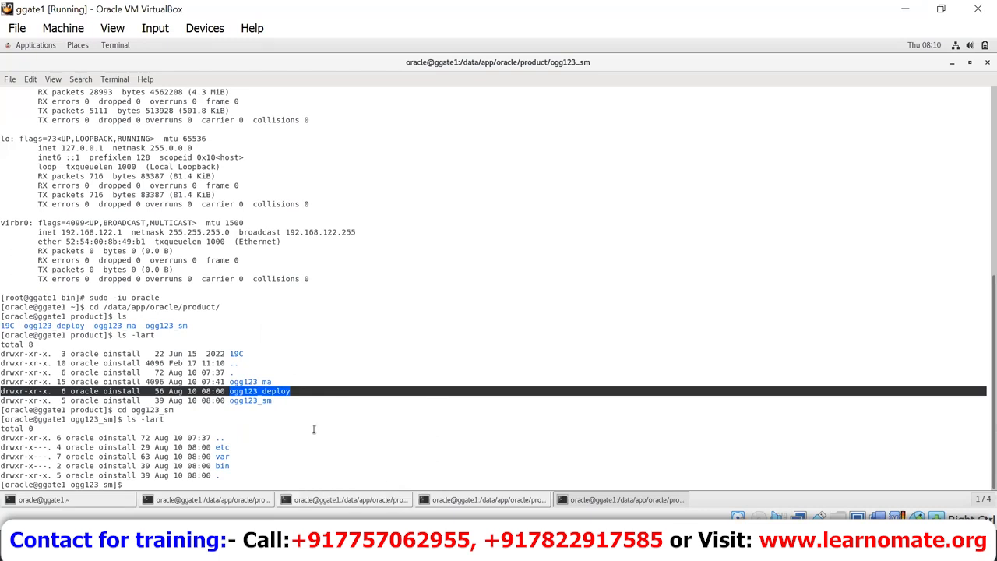
double_click(269, 401)
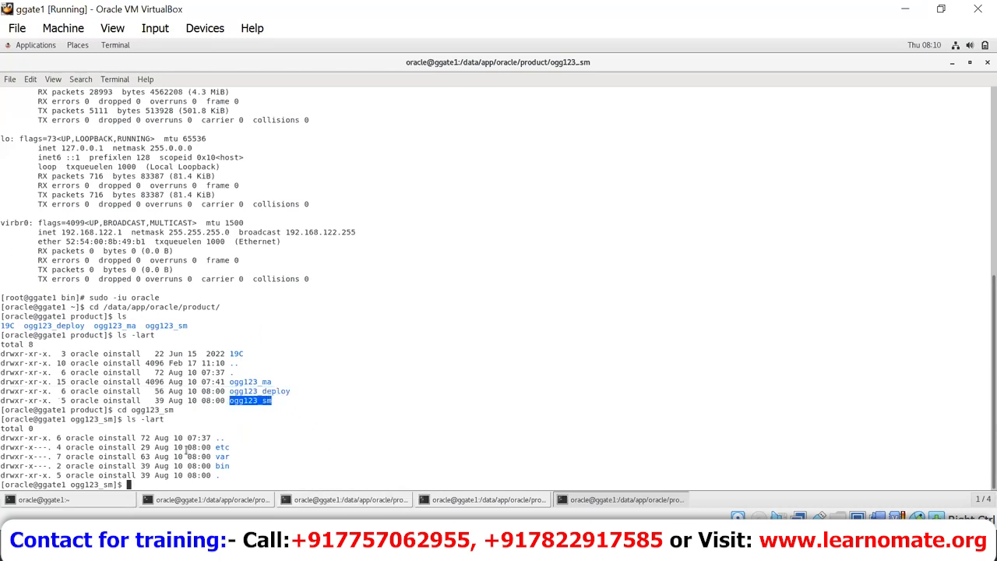
left_click_drag(255, 480, 107, 444)
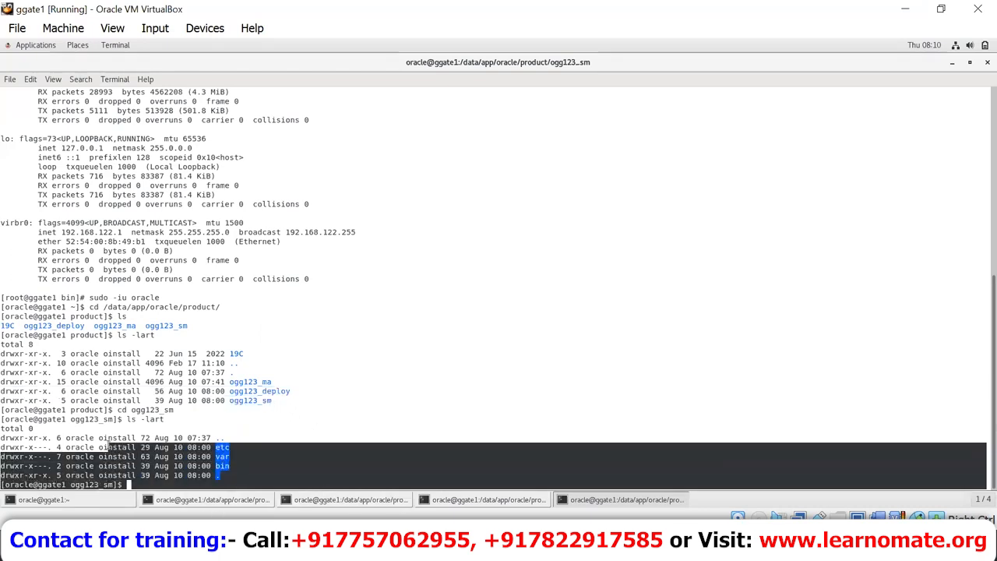
left_click(352, 408)
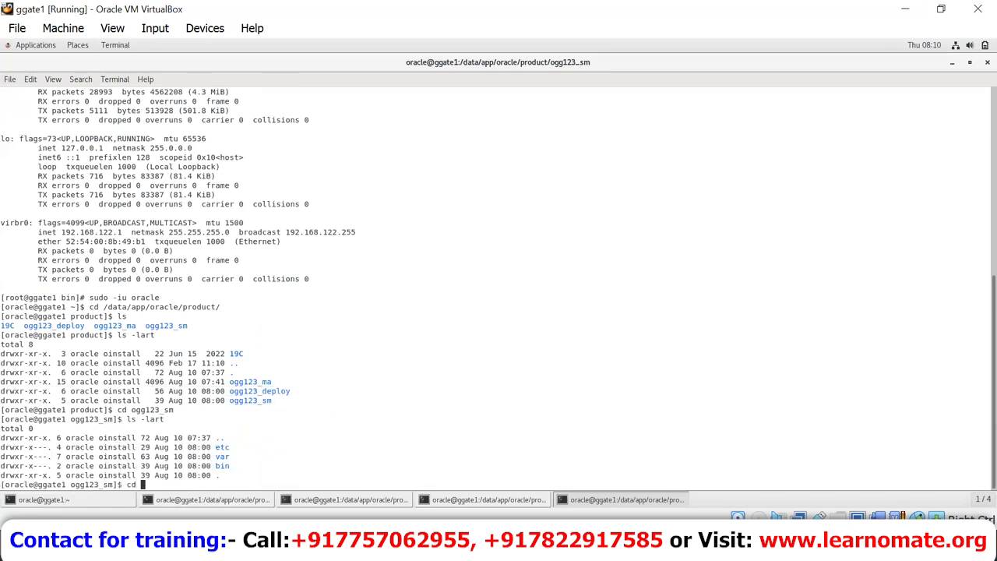
type("pwd")
key("Return")
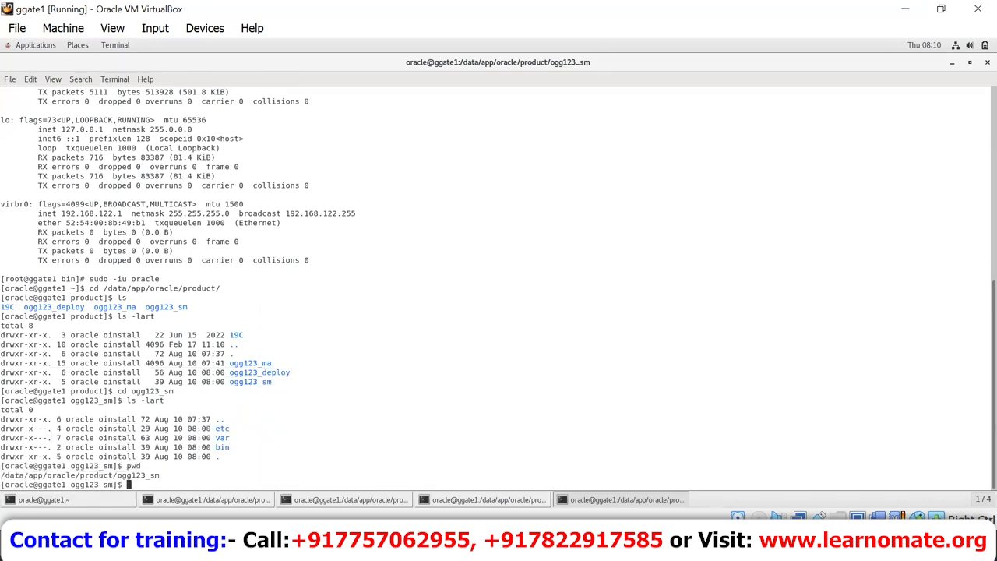
Step: Open a new terminal tab and print its current directory
right_click(204, 198)
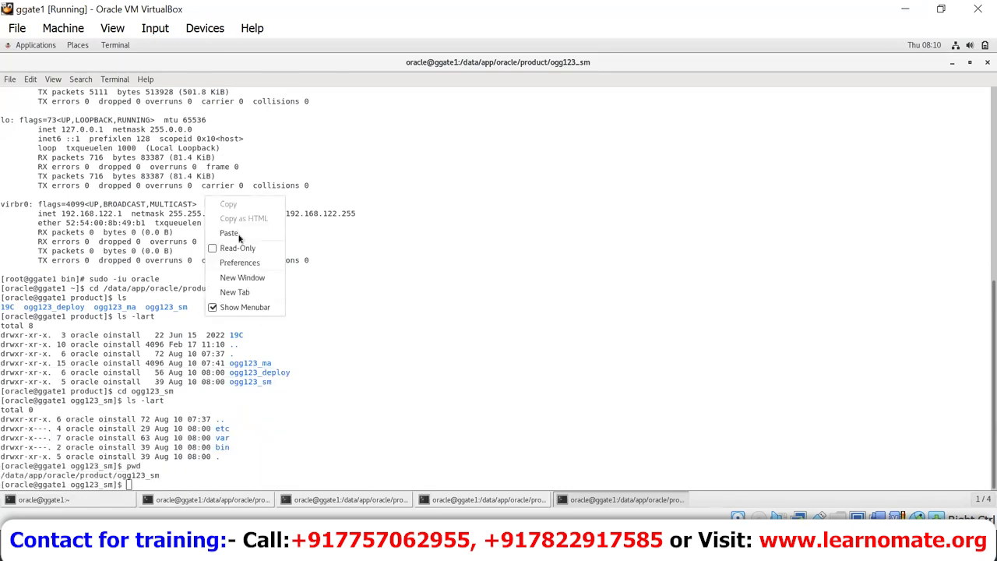
left_click(263, 299)
type("cd")
key("BackSpace")
key("BackSpace")
key("BackSpace")
type("ped")
key("Return")
type("pwd")
key("Return")
Step: Go up two levels and enter the ogg123_deploy directory
type("cd ../..\\")
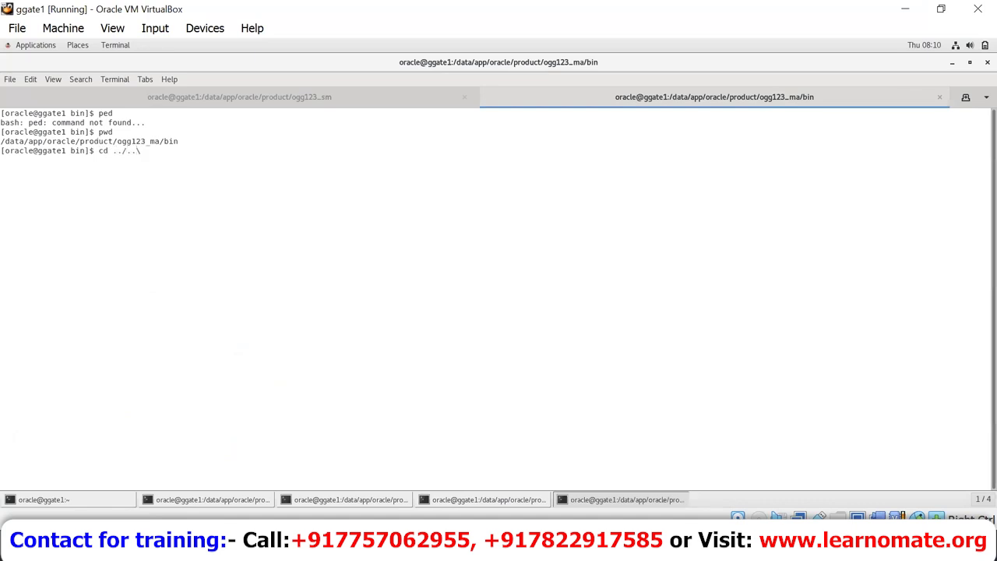
key("BackSpace")
key("Return")
type("cd ogg")
key("Tab")
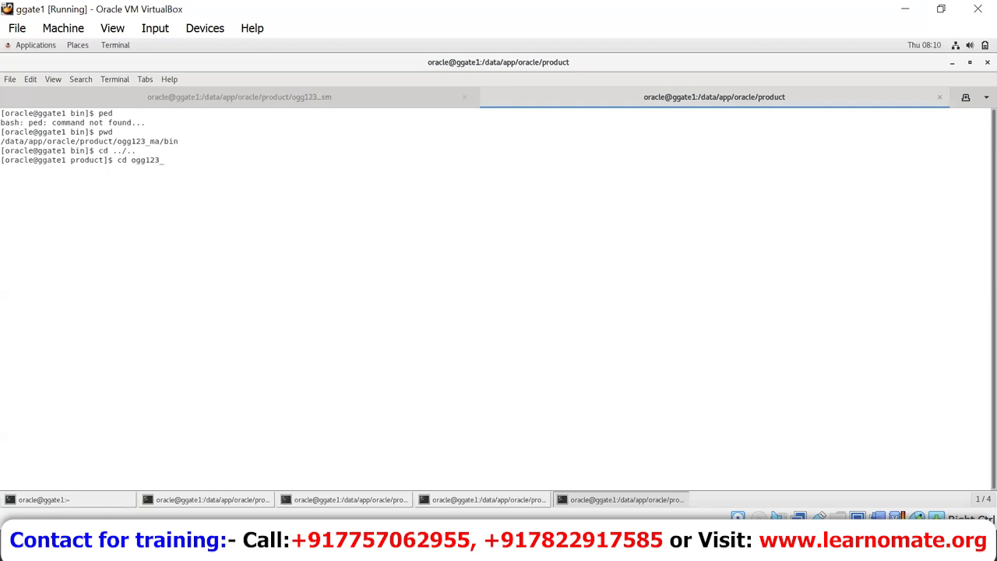
type("dep")
key("Tab")
key("Return")
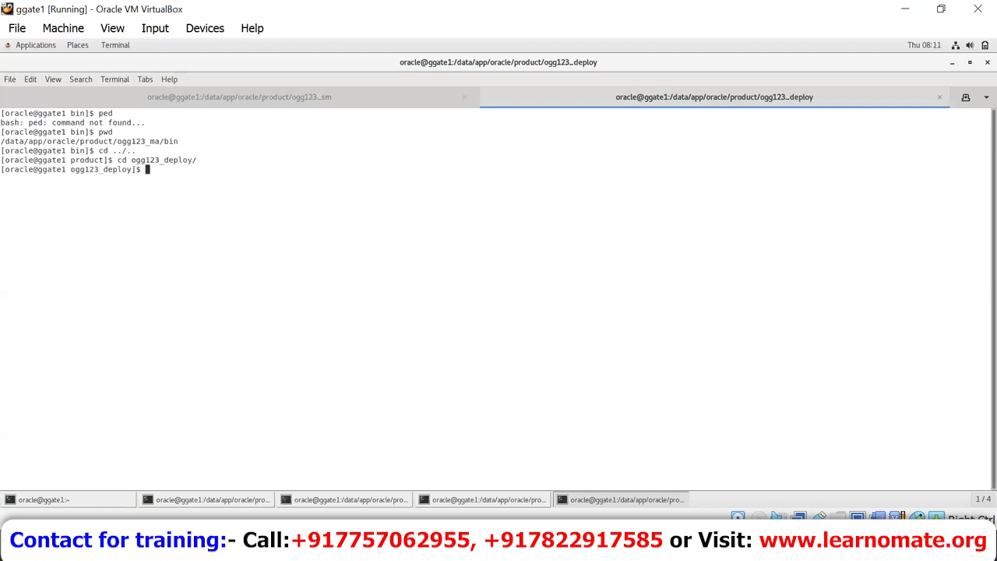
Step: List ogg123_deploy in long format and mark its var and etc rows
type("ls")
key("Return")
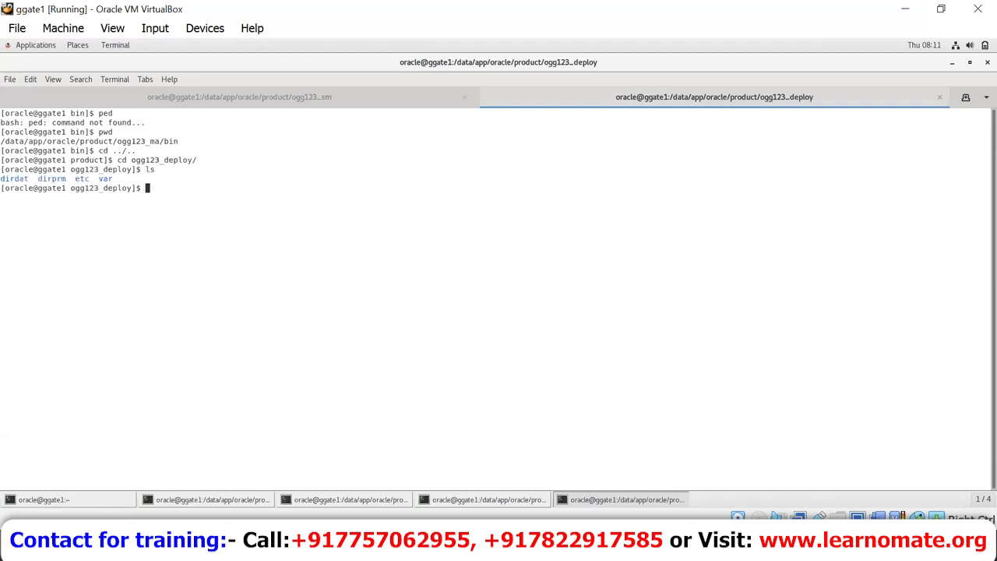
type("ls -lart")
key("Return")
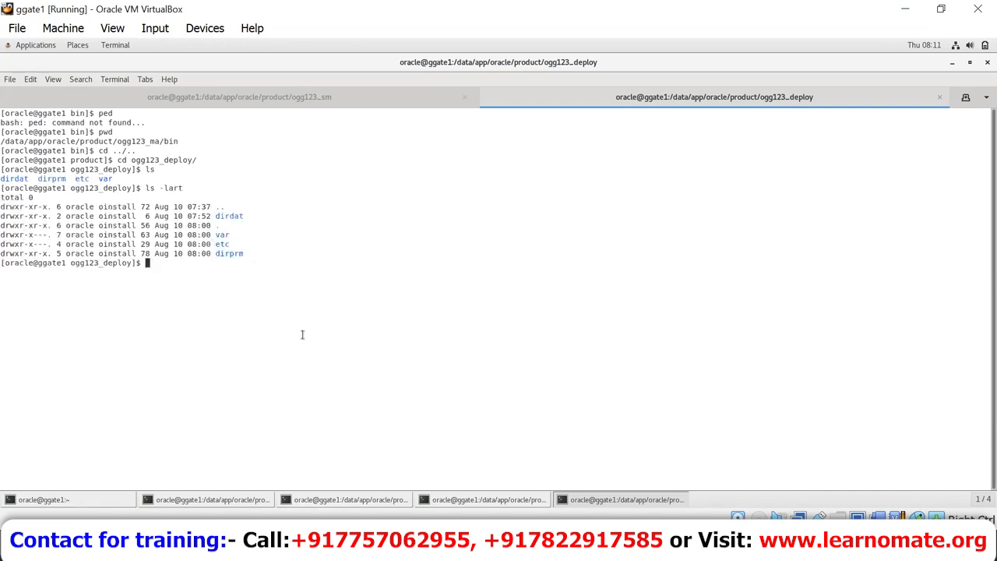
left_click_drag(245, 245, 213, 225)
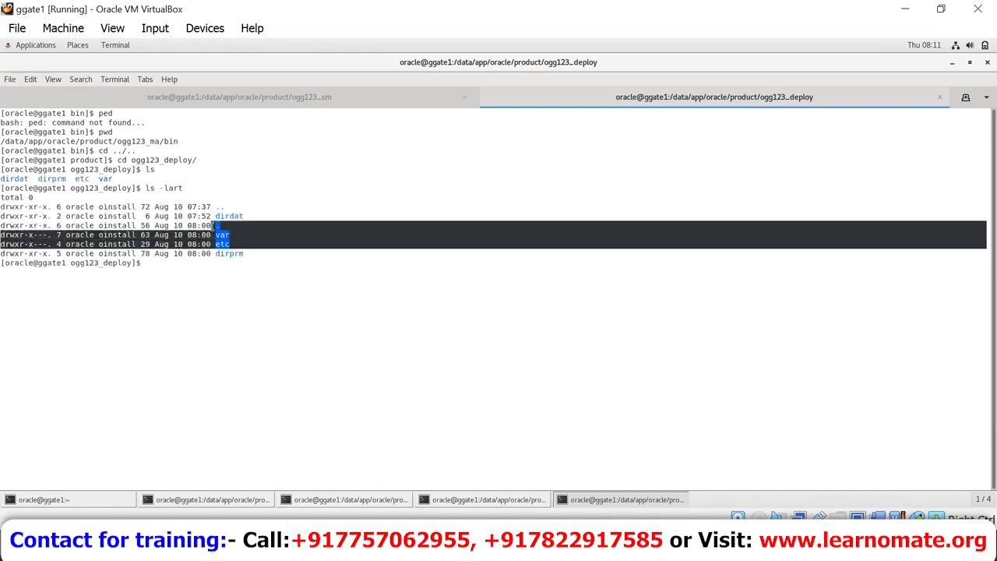
Step: Cycle through the open terminal windows and return to the ogg123_deploy terminal
left_click(493, 501)
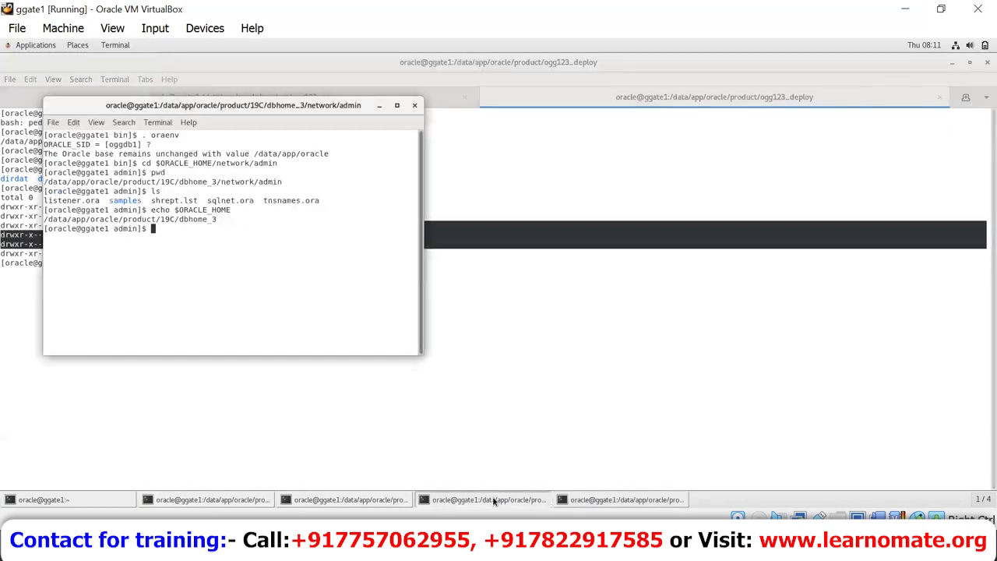
left_click(372, 501)
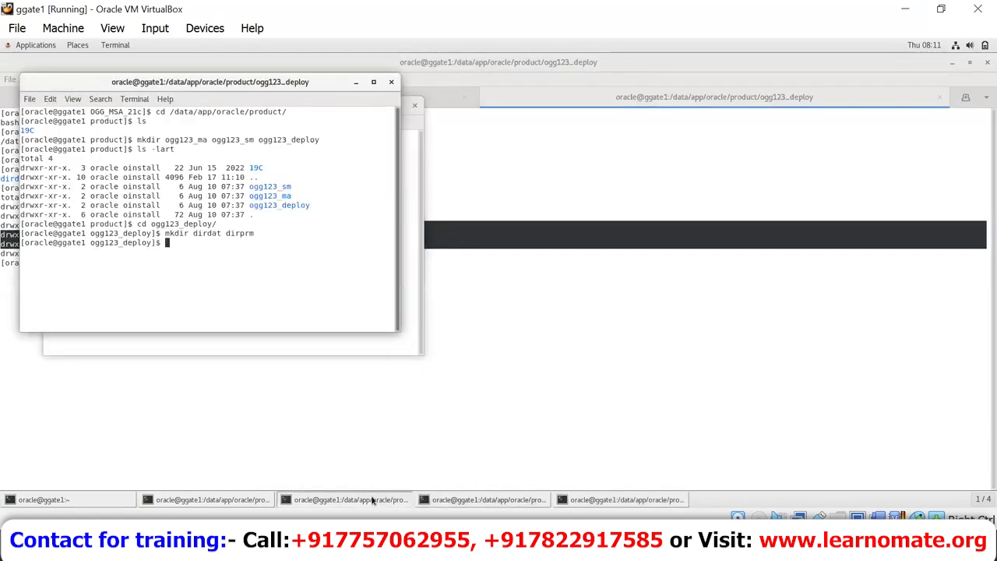
left_click(252, 503)
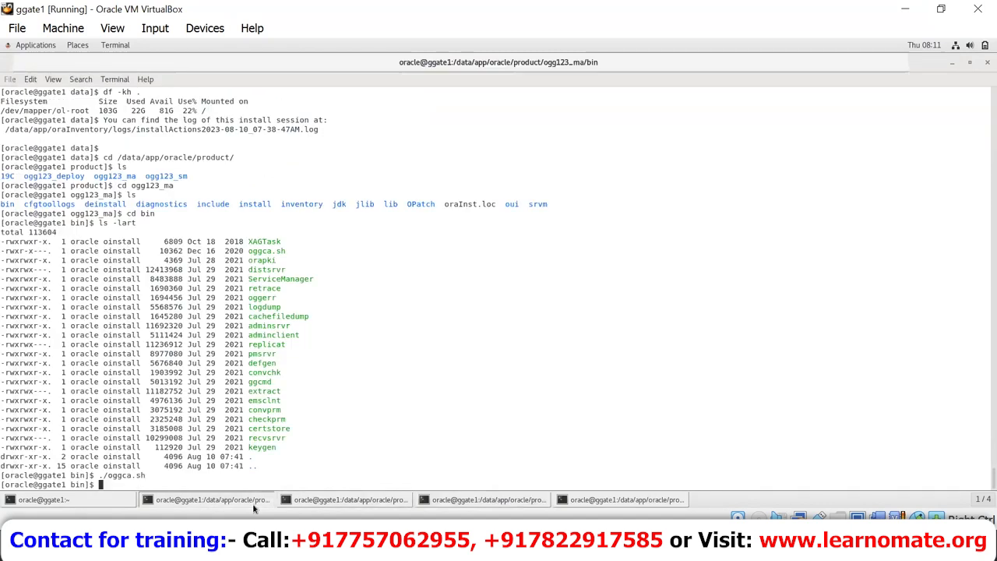
left_click(507, 501)
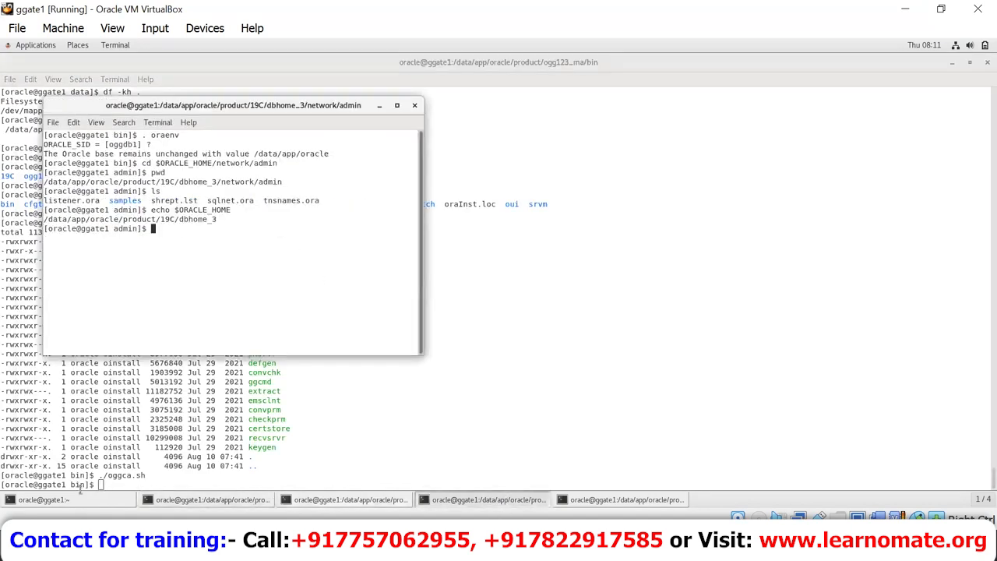
left_click(88, 504)
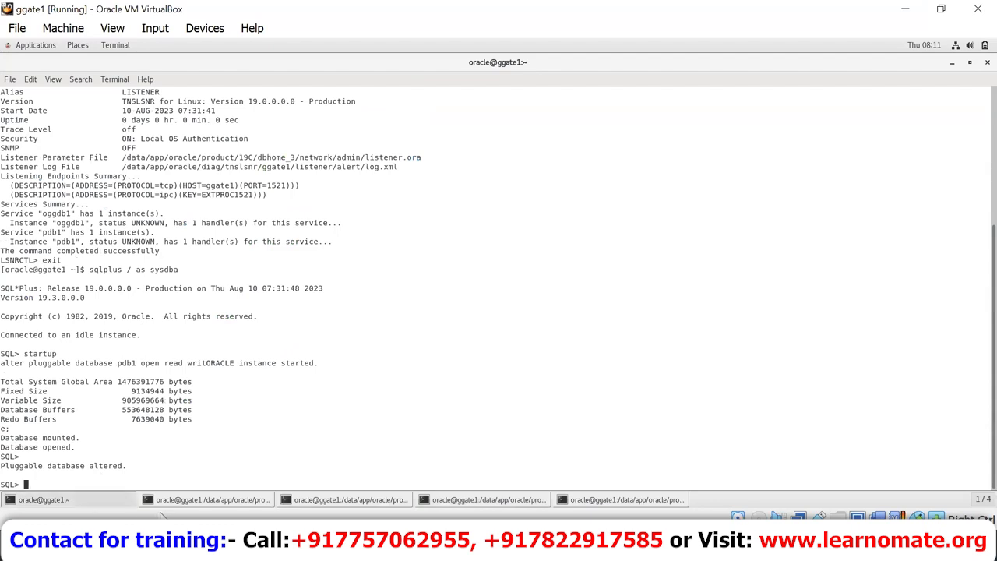
left_click(176, 499)
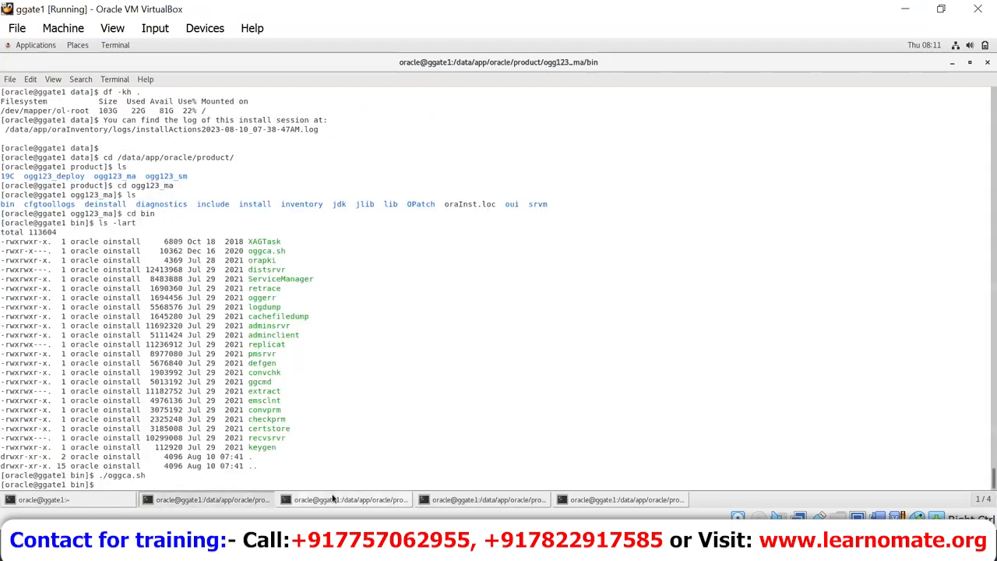
left_click(333, 499)
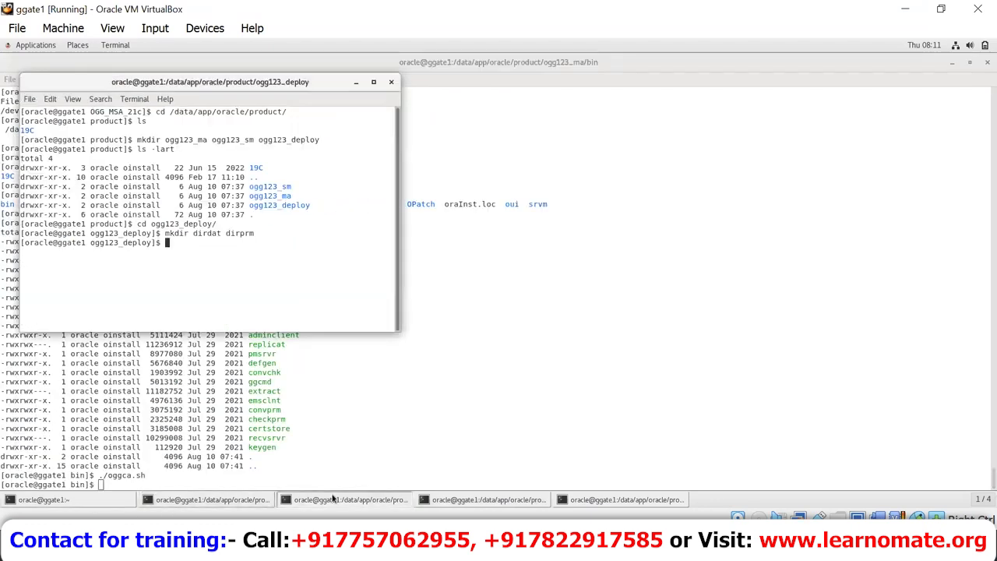
left_click(484, 503)
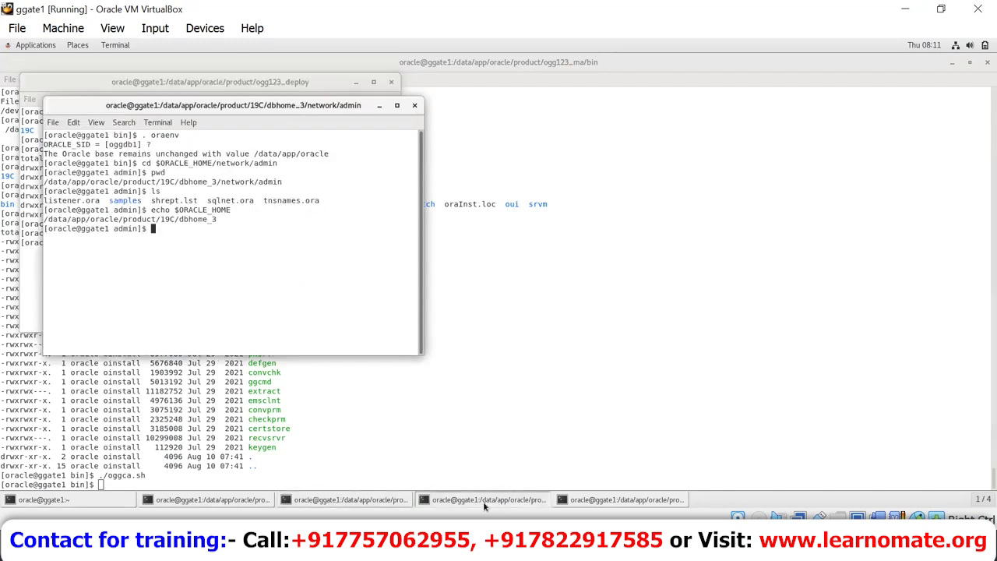
left_click(383, 499)
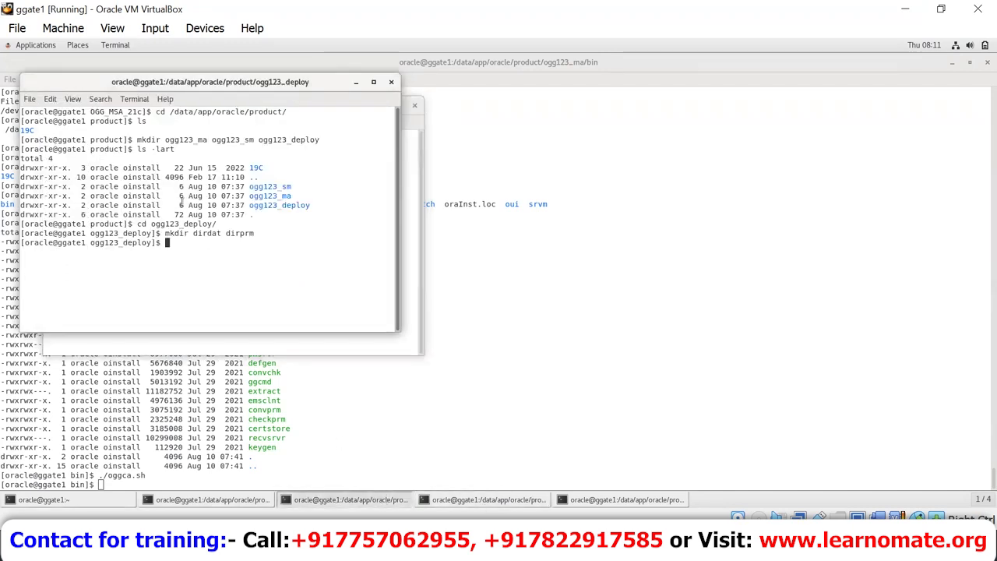
Step: Move up into ogg123_sm, long-list it, and mark the deploy listing's var, etc and dirprm rows
type("pwd")
key("Return")
type("cd ..")
key("Return")
type("cd ogg123_sm")
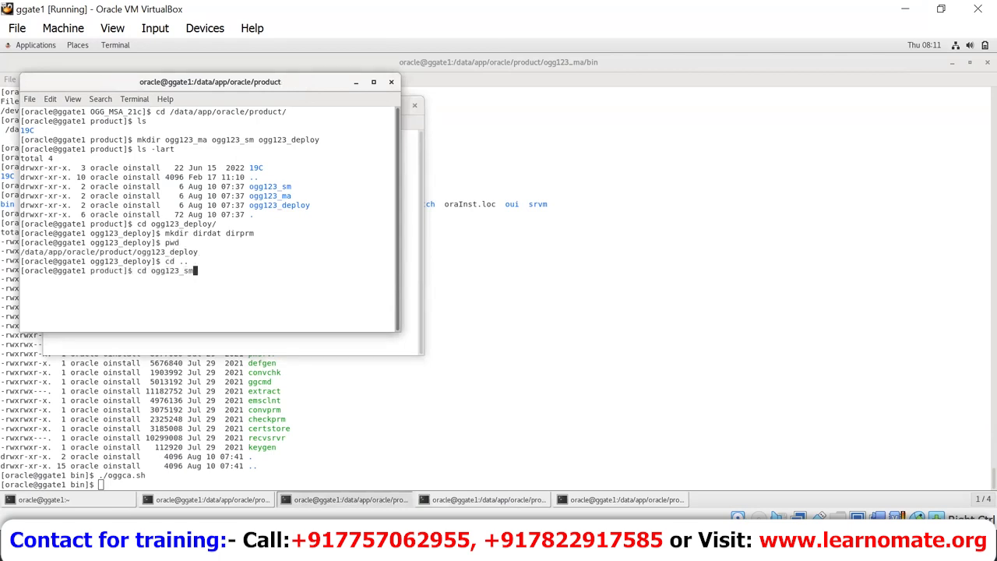
key("Return")
type("ls -lart")
key("Return")
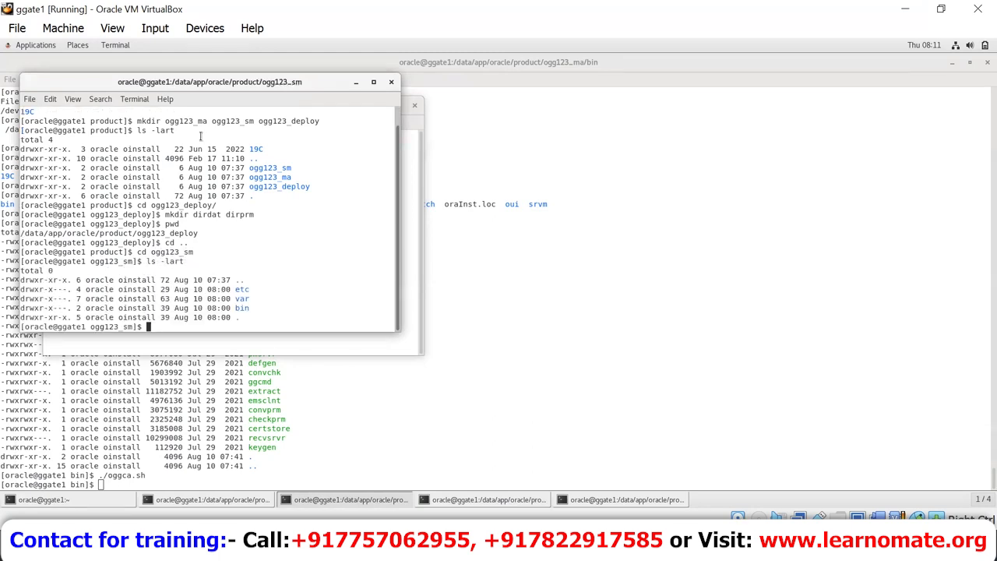
left_click(606, 506)
left_click_drag(262, 255, 188, 236)
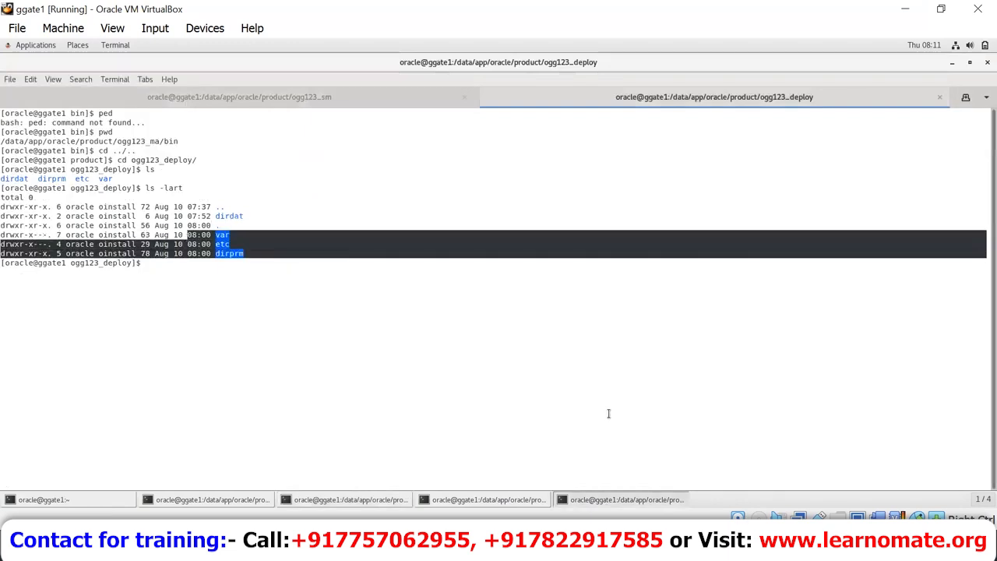
Step: List the var folder under ogg123_sm, showing lib, lock, log, run and temp
left_click(510, 499)
left_click(292, 501)
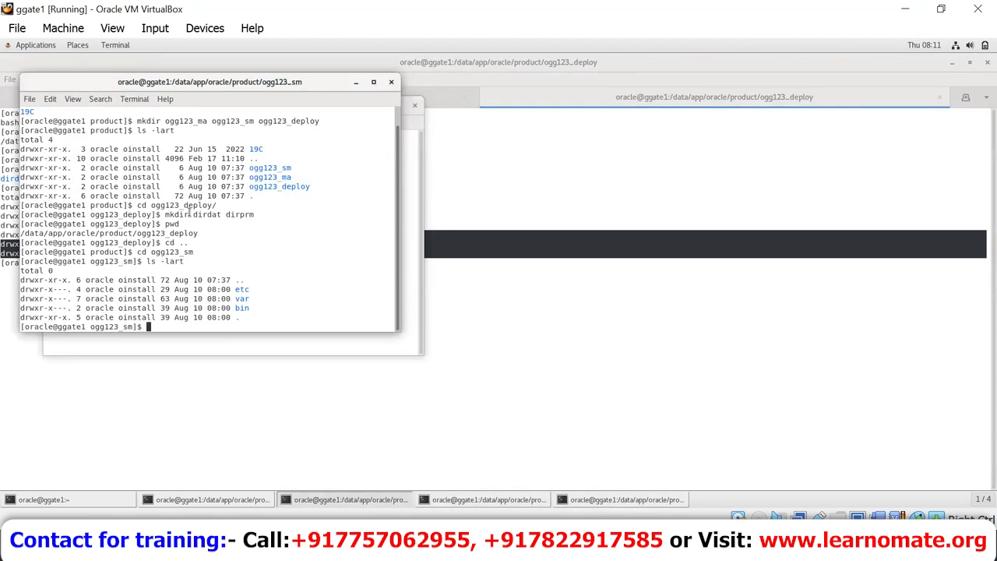
type("cd c")
type("ar")
key("Return")
type("ls")
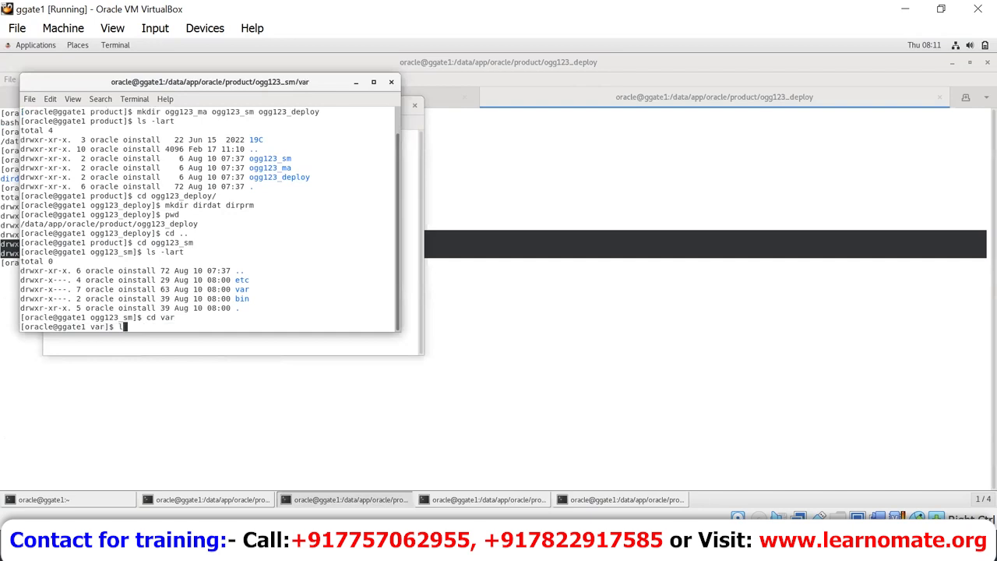
key("Return")
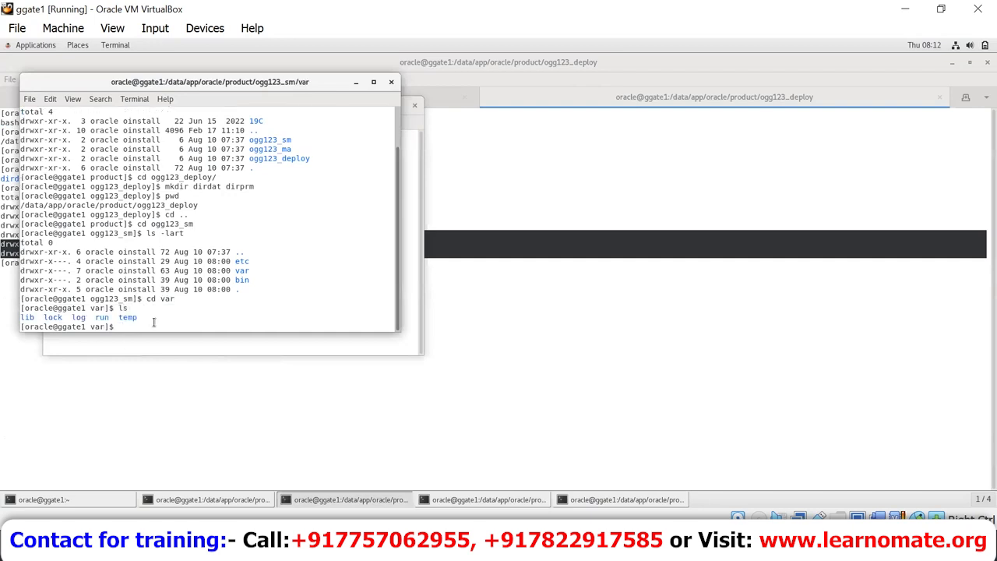
left_click_drag(5, 321, 5, 307)
Step: In the deploy terminal, enter var, list lib, lock, log, run, temp, and mark the output
left_click(469, 356)
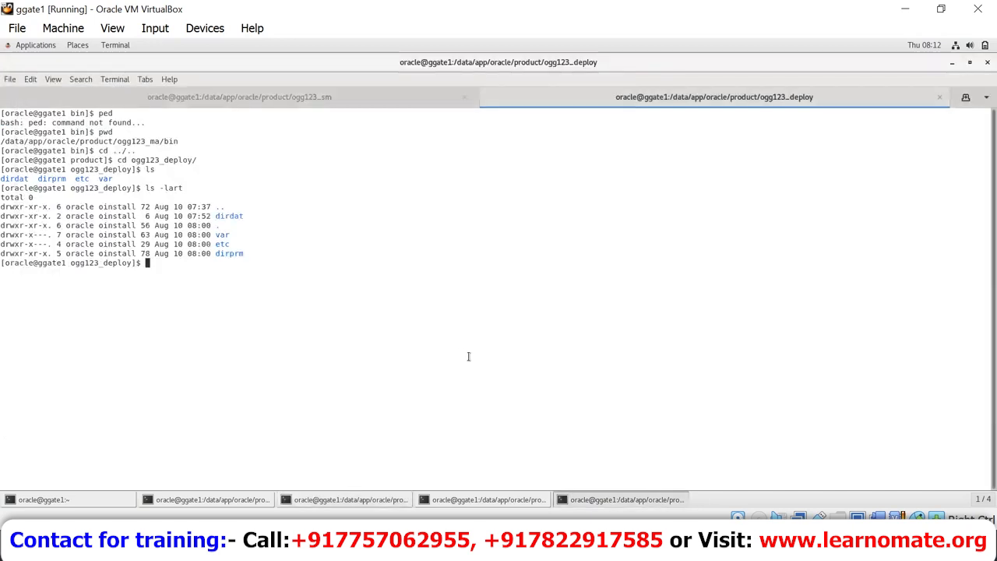
type("cd ")
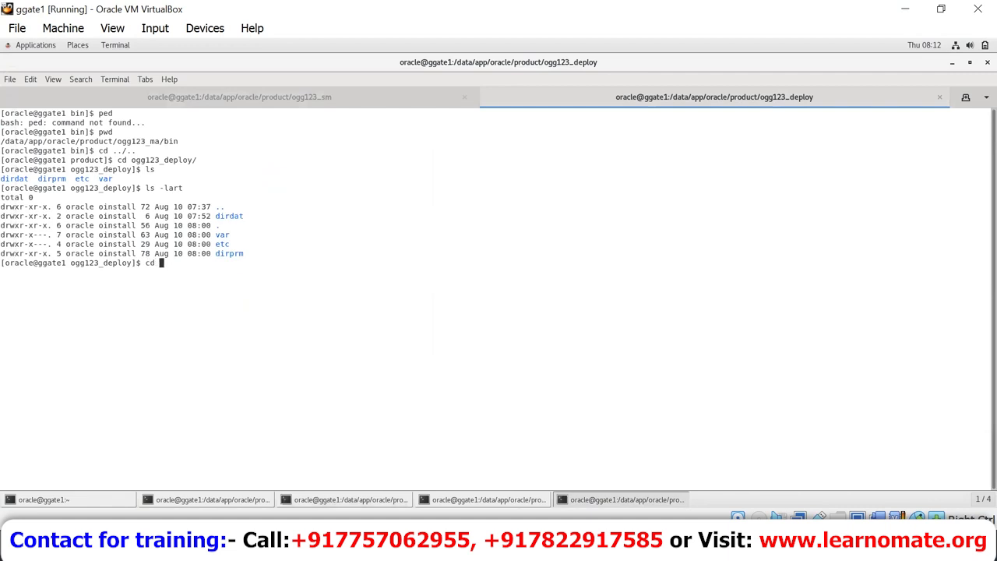
type("var")
key("Return")
type("ls")
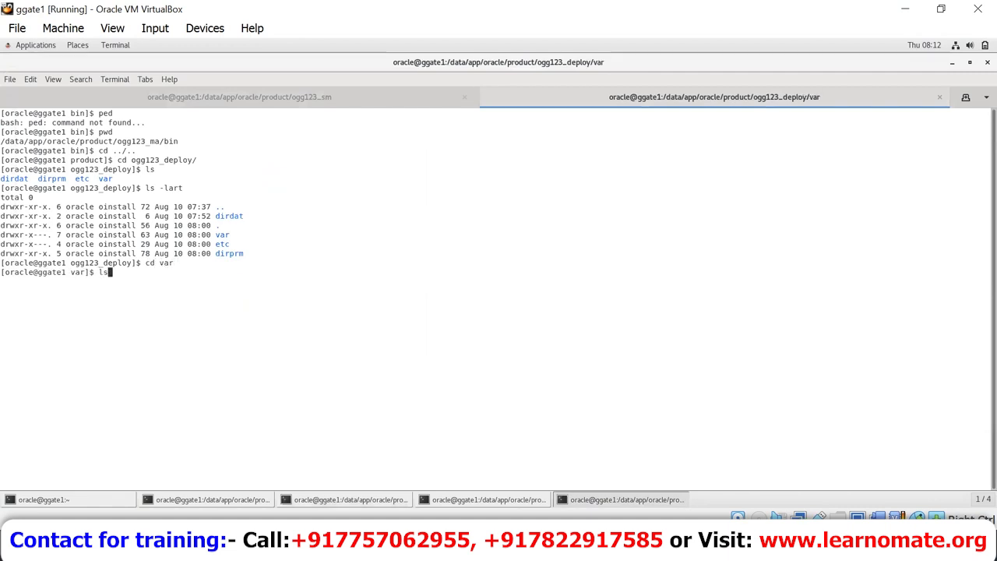
key("Return")
left_click_drag(108, 281, 4, 282)
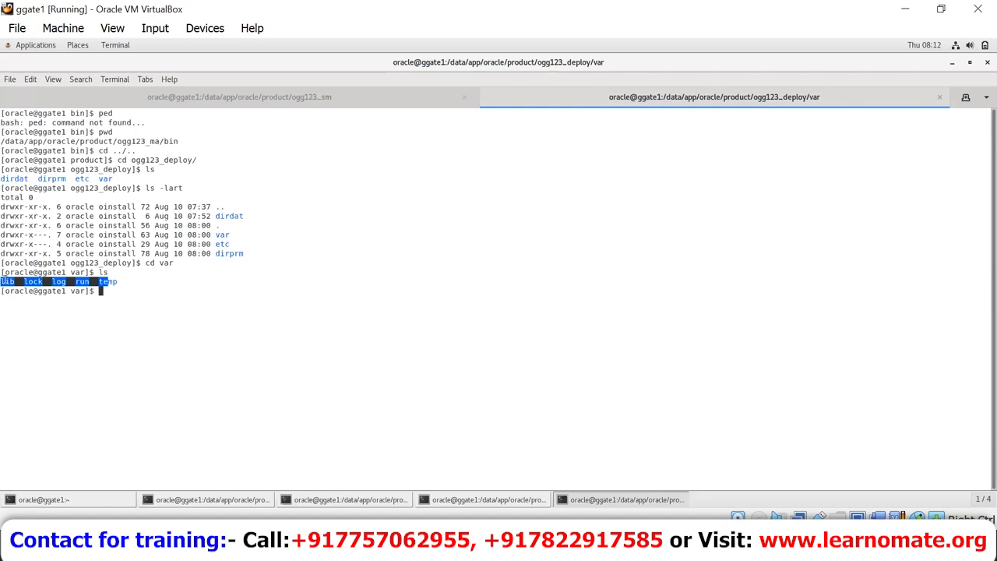
left_click_drag(4, 274, 4, 169)
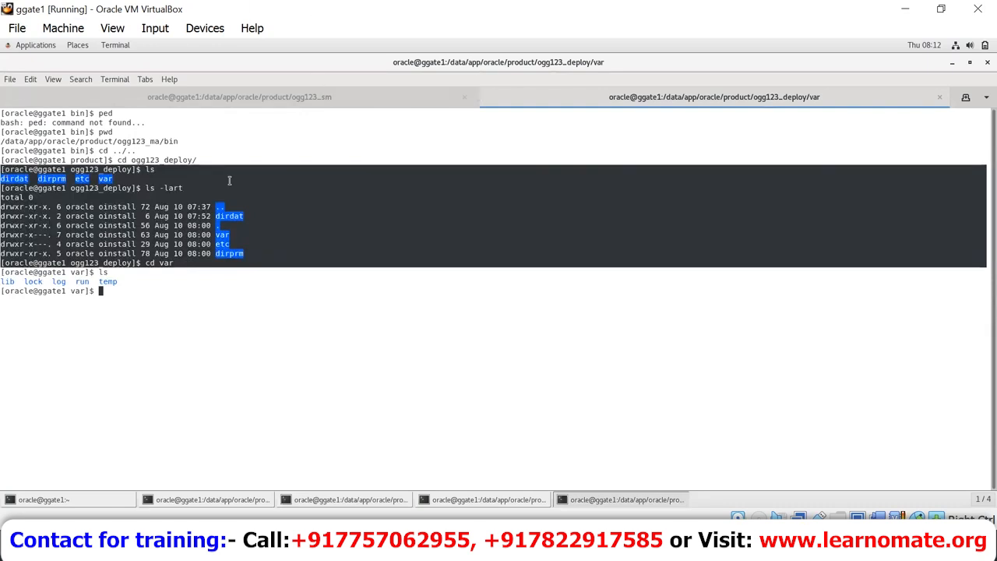
left_click_drag(298, 262, 3, 191)
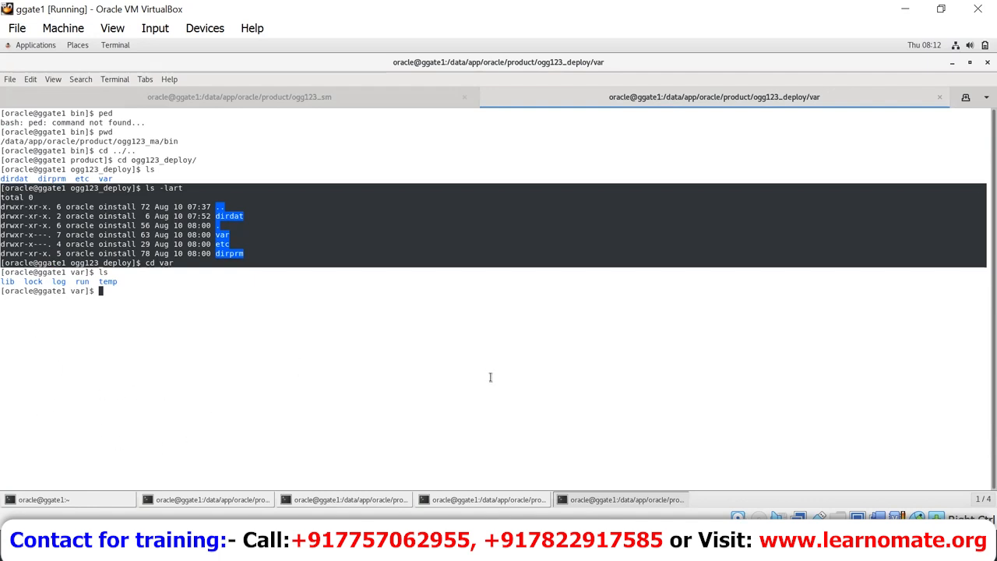
Step: Bring the Day2_Recap Word document to the front and click into its first paragraph
mouse_move(635, 545)
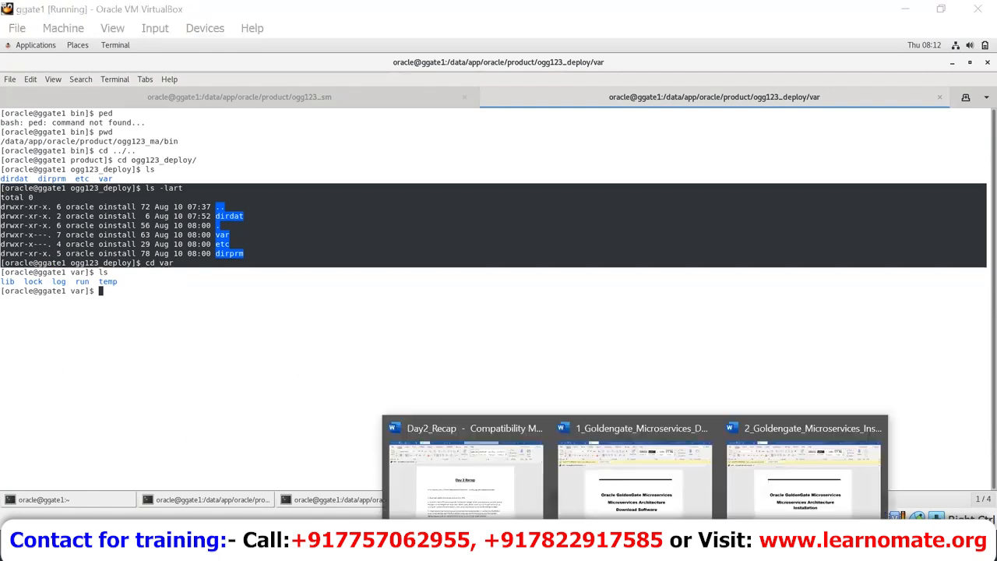
left_click(477, 462)
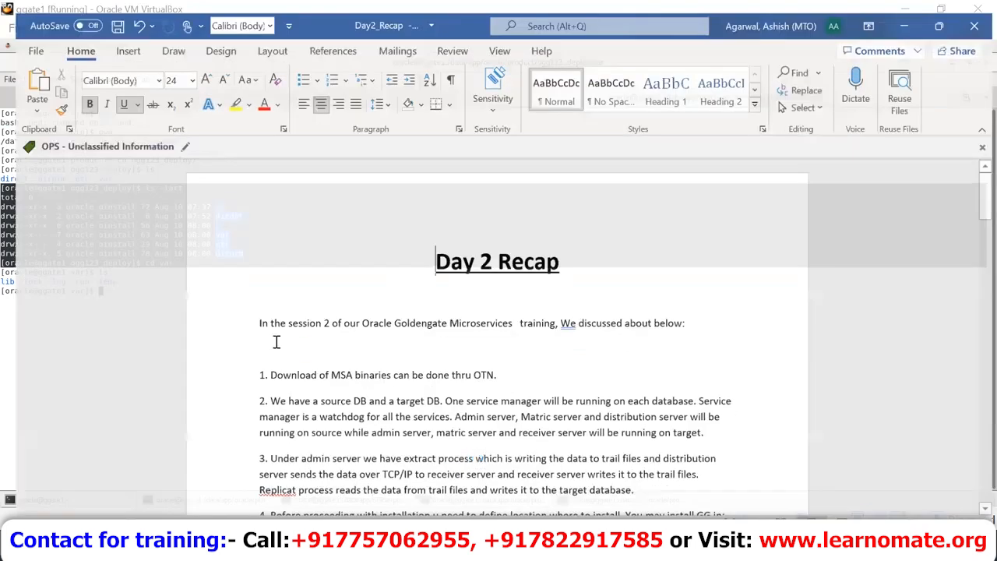
left_click(276, 333)
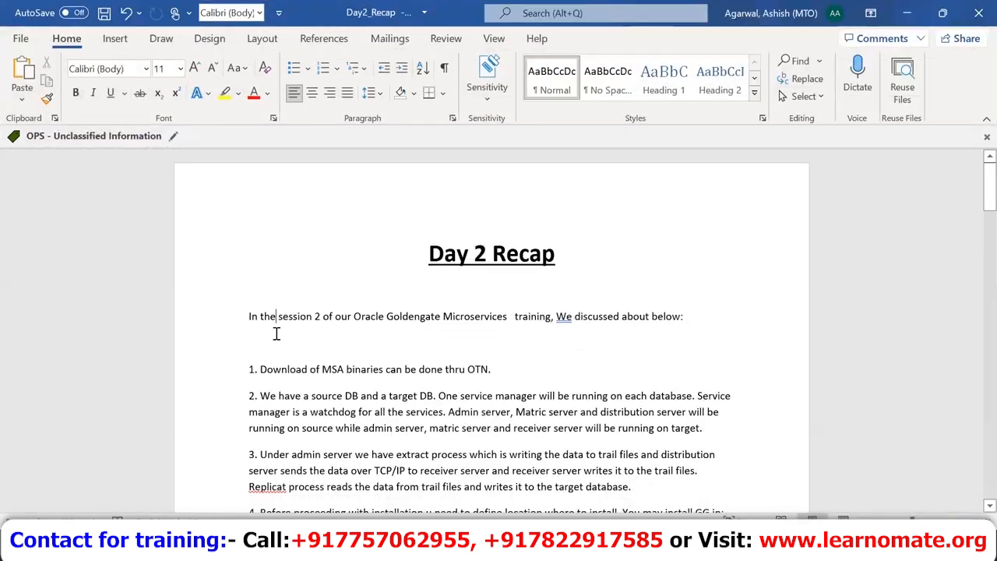